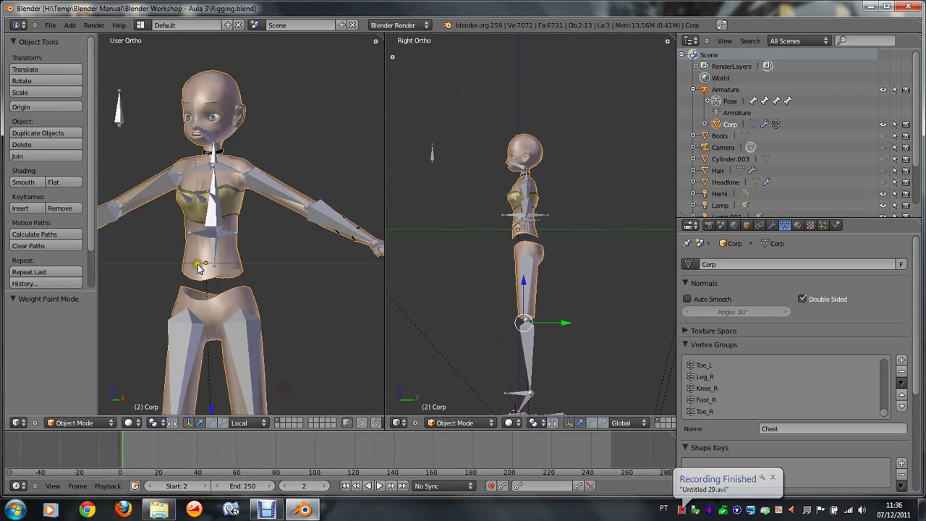
# Step: Select the Chest bone, then the Corp mesh, and enter Weight Paint mode with Ctrl+Tab
pyautogui.scroll(4, 202, 219)
pyautogui.scroll(-1, 201, 219)
pyautogui.rightClick(202, 219)
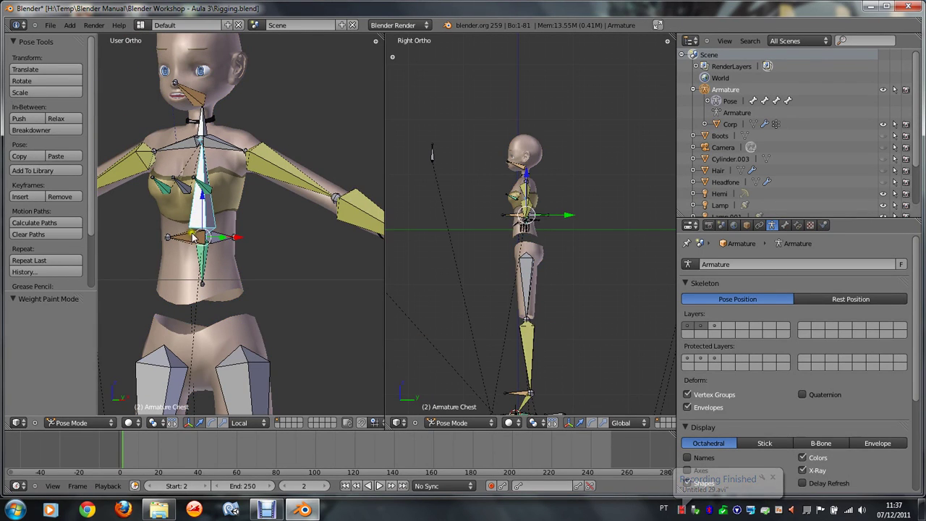
pyautogui.rightClick(232, 195)
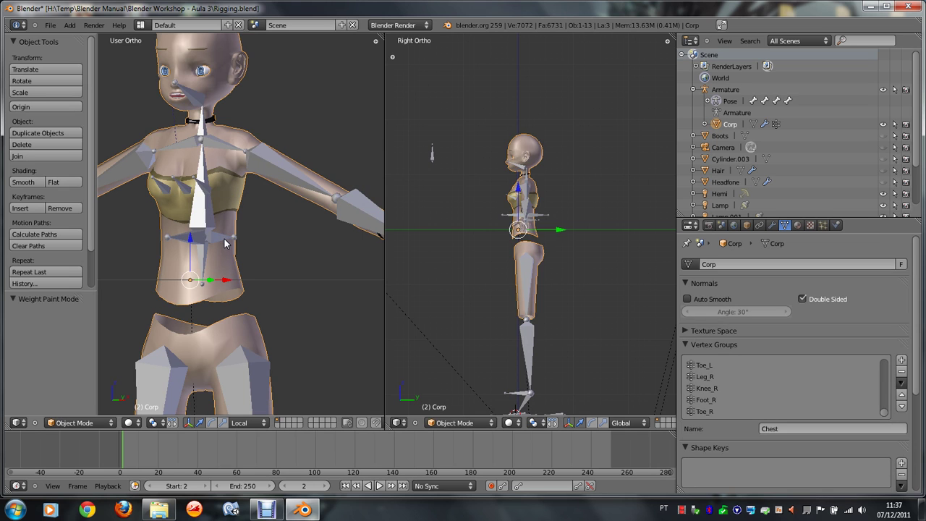
pyautogui.hotkey('ctrl', 'Tab')
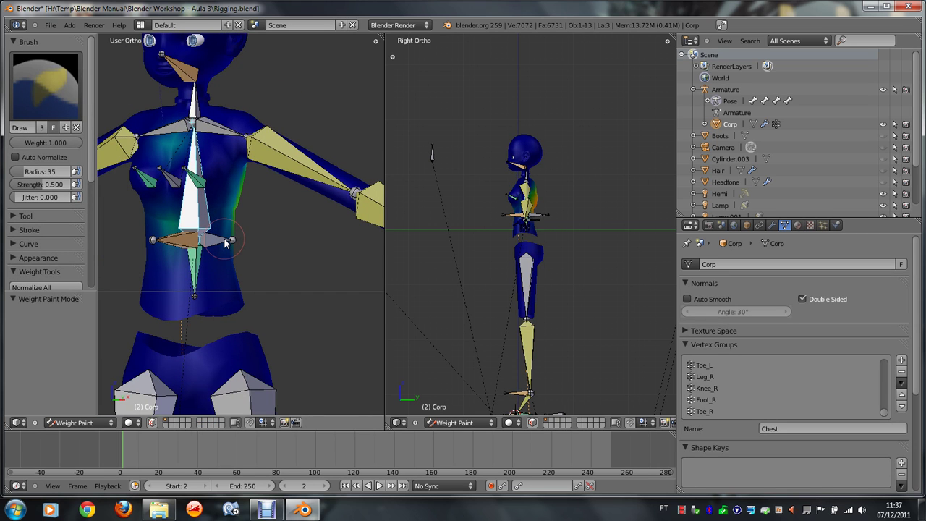
# Step: Keep Weight Paint mode and inspect the small chest bone's and central spine bone's weights
pyautogui.click(101, 425)
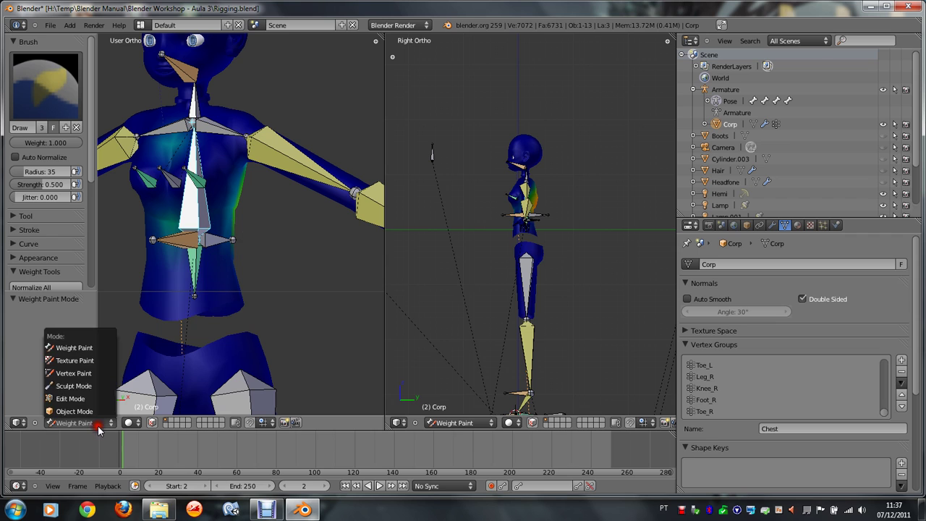
pyautogui.click(89, 348)
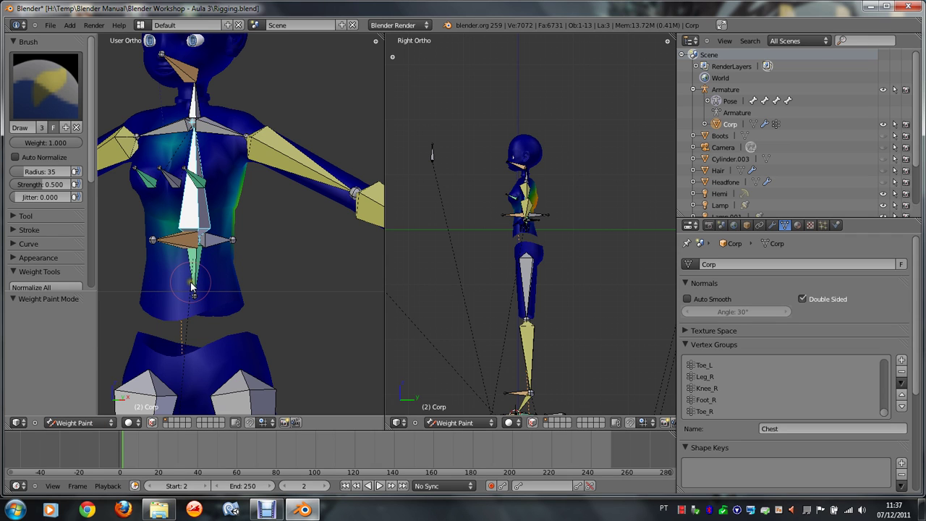
pyautogui.press('KP_4')
pyautogui.press('KP_4')
pyautogui.press('KP_4')
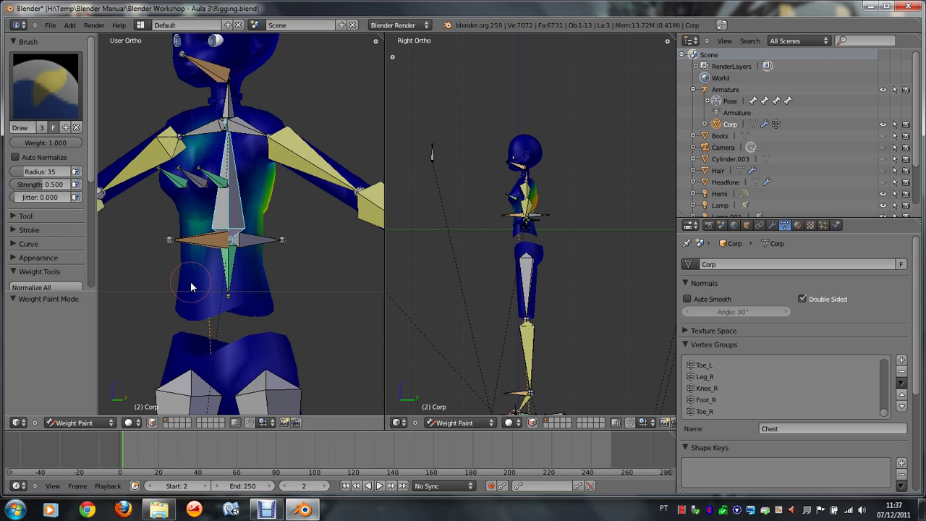
pyautogui.rightClick(221, 186)
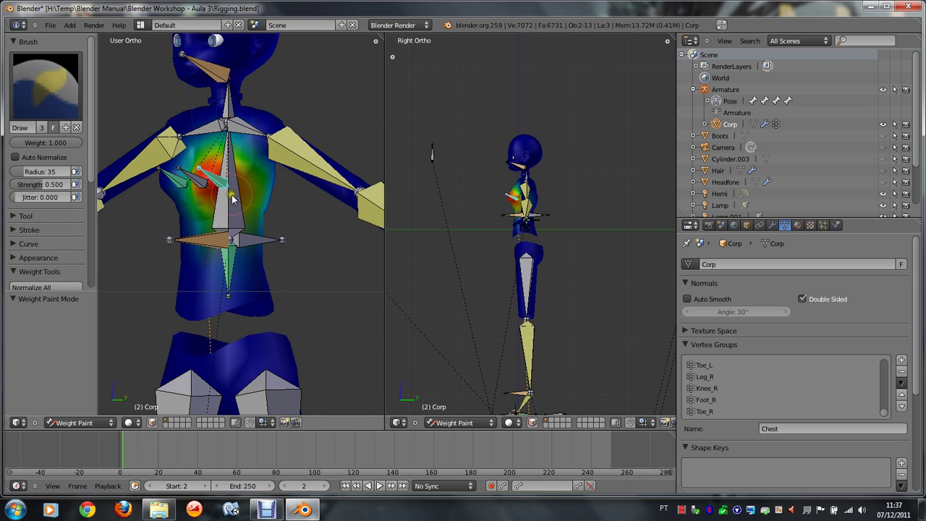
pyautogui.scroll(2, 232, 199)
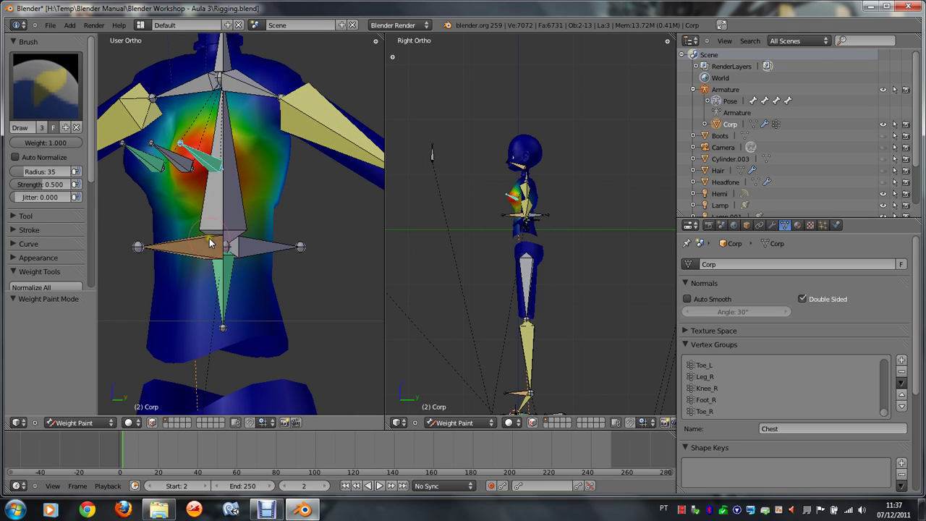
pyautogui.rightClick(225, 217)
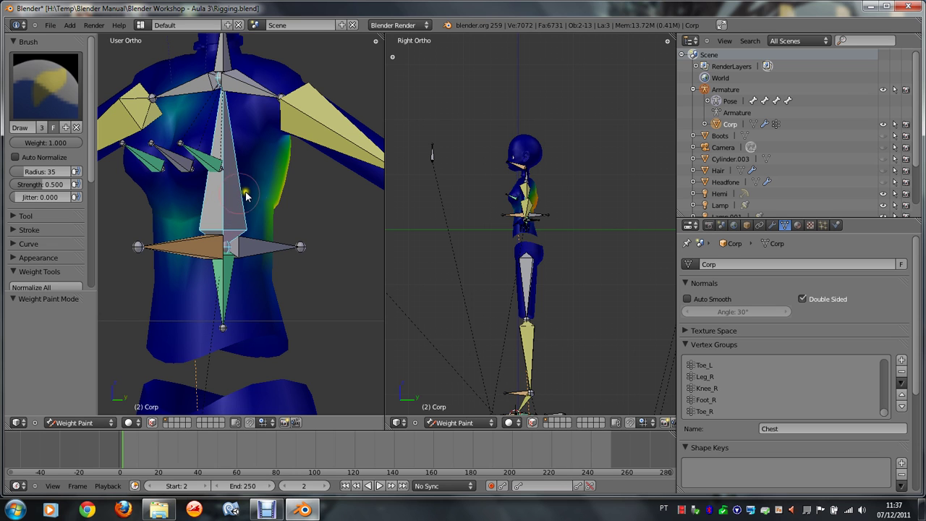
# Step: Rotate the spine bone in front view, then show a hip bone's weights straight on
pyautogui.press('KP_1')
pyautogui.press('r')
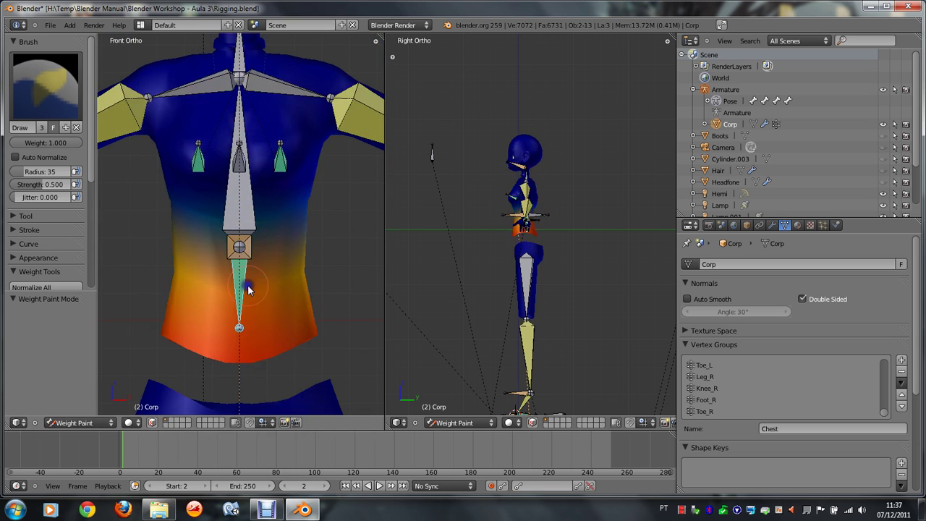
pyautogui.click(321, 254)
pyautogui.scroll(-3, 289, 325)
pyautogui.scroll(2, 271, 275)
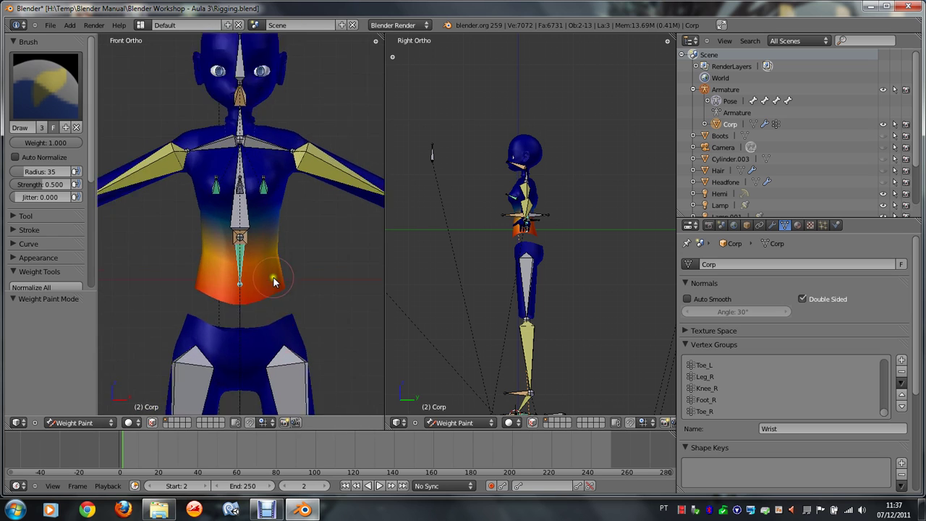
pyautogui.scroll(1, 262, 310)
pyautogui.rightClick(288, 370)
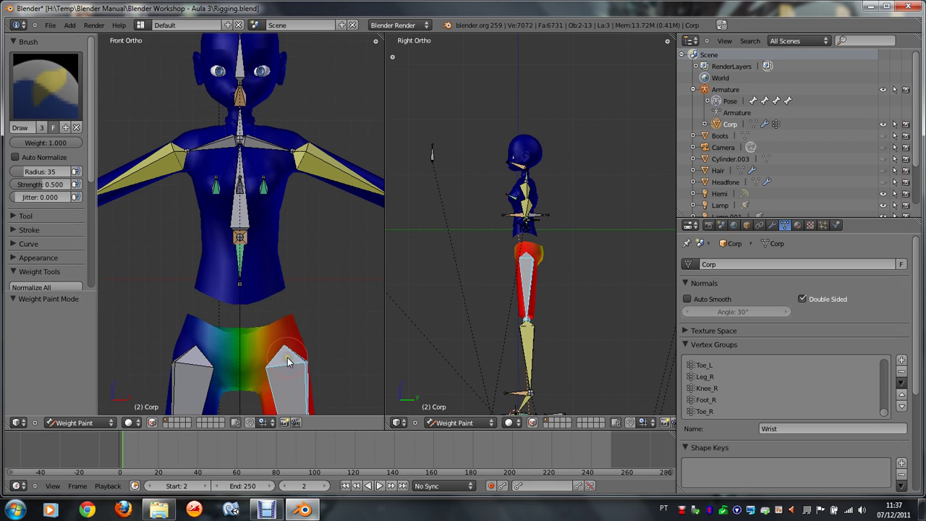
pyautogui.moveTo(287, 362); pyautogui.dragTo(287, 362, button='middle')
pyautogui.press('KP_1')
# Step: Inspect the lower and upper spine bones' weight maps on the Corp mesh
pyautogui.rightClick(242, 260)
pyautogui.rightClick(242, 217)
pyautogui.scroll(1, 243, 221)
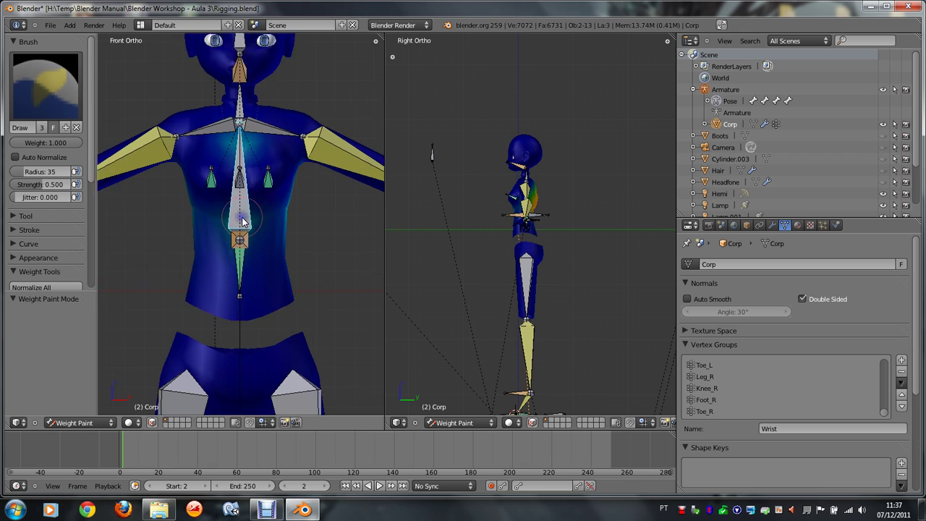
pyautogui.scroll(1, 243, 221)
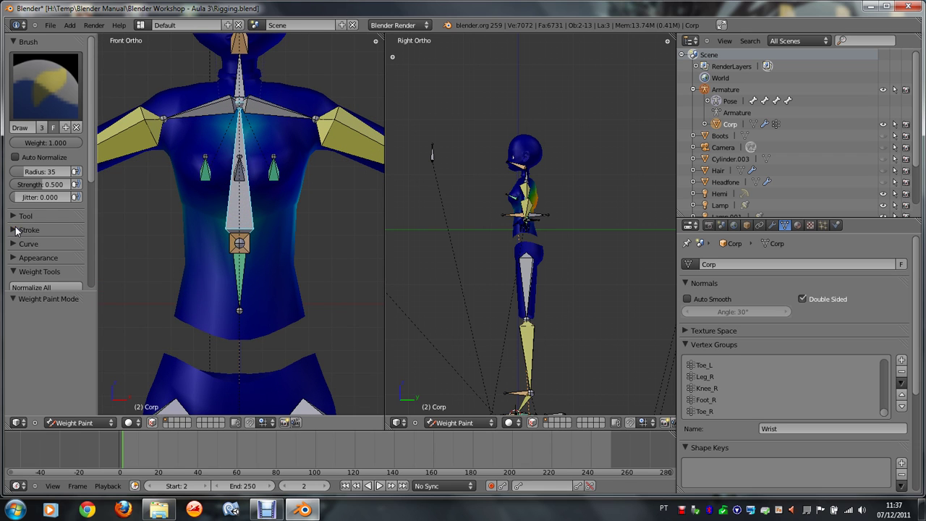
pyautogui.scroll(-1, 213, 252)
pyautogui.scroll(-2, 227, 263)
pyautogui.scroll(3, 296, 275)
pyautogui.scroll(1, 293, 282)
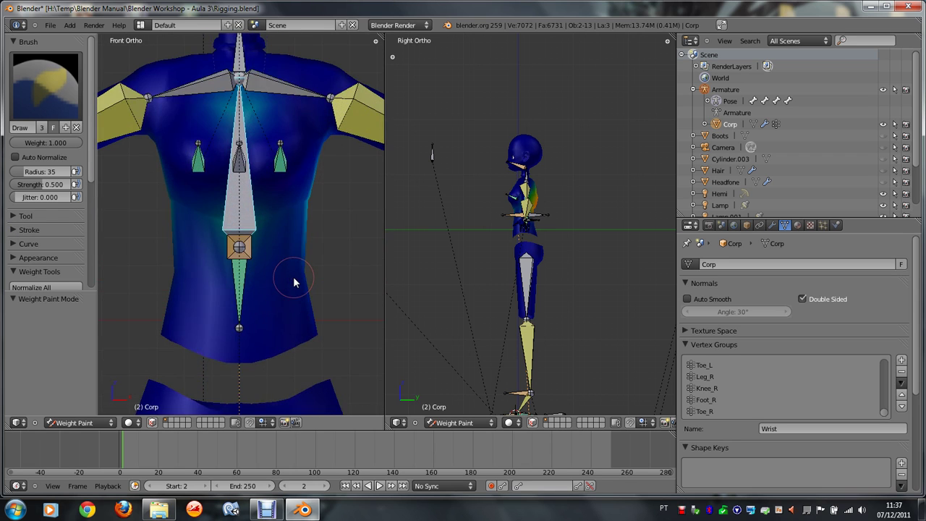
# Step: Check a small chest bone's weights, return to front view, and scroll to the Options panel
pyautogui.press('KP_4')
pyautogui.press('KP_4')
pyautogui.press('KP_6')
pyautogui.rightClick(214, 153)
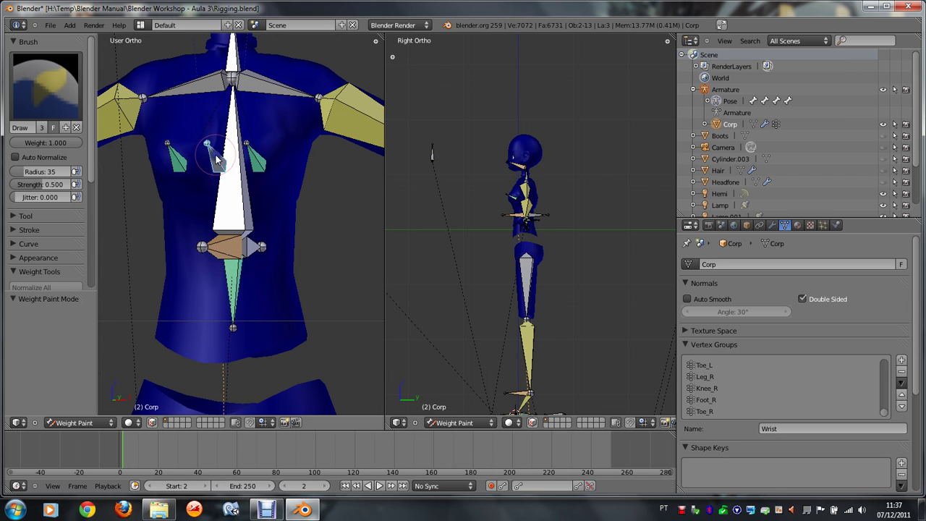
pyautogui.moveTo(217, 163); pyautogui.dragTo(228, 178, button='middle')
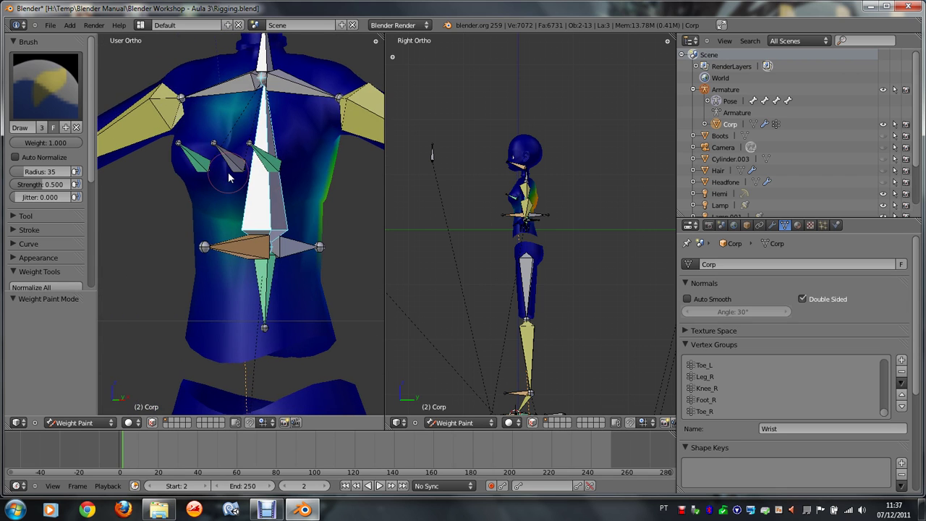
pyautogui.press('KP_1')
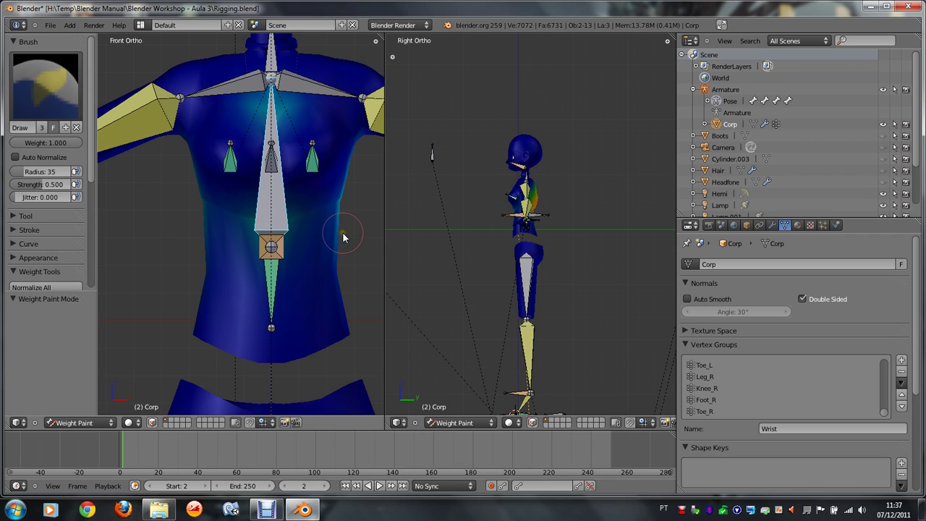
pyautogui.scroll(-4, 40, 246)
pyautogui.scroll(-2, 40, 246)
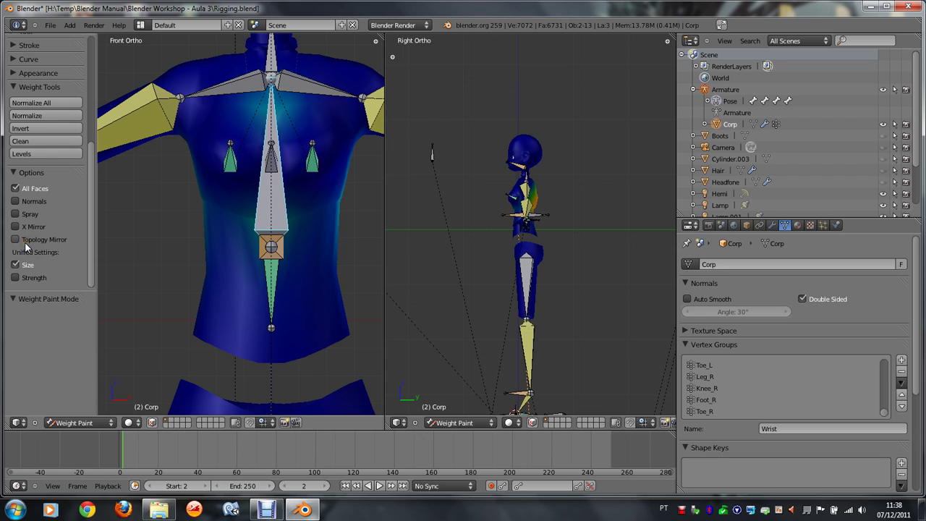
# Step: Turn on Topology Mirror and try test strokes on the chest and abdomen, undoing each
pyautogui.click(25, 244)
pyautogui.moveTo(310, 248); pyautogui.dragTo(311, 282)
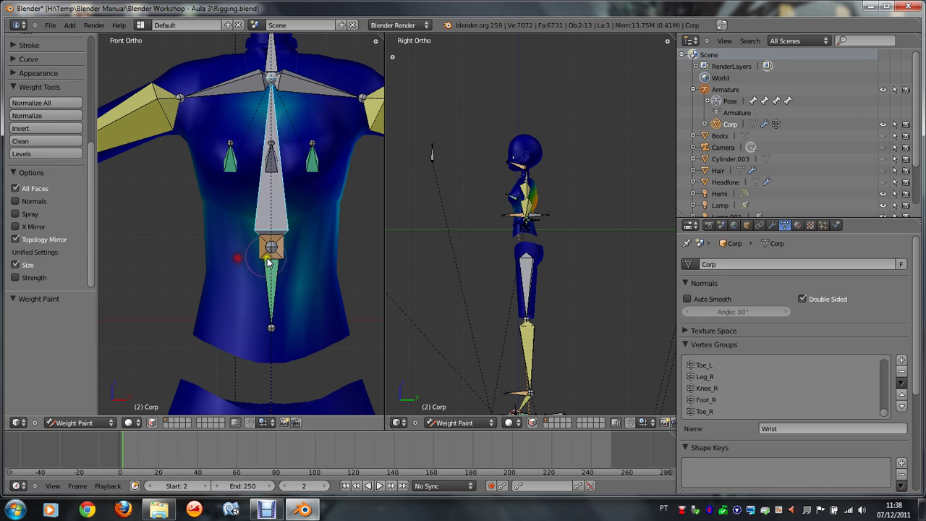
pyautogui.hotkey('ctrl', 'z')
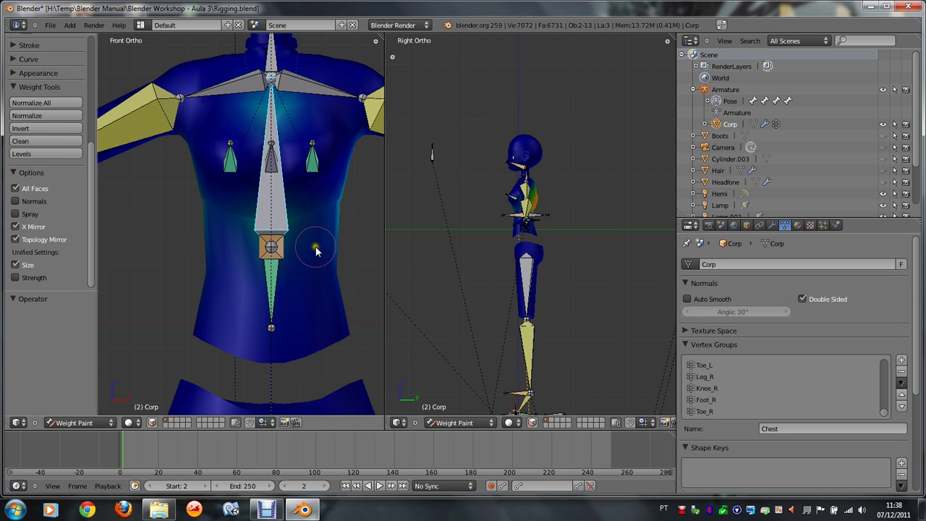
pyautogui.moveTo(310, 248); pyautogui.dragTo(310, 283)
pyautogui.moveTo(256, 275); pyautogui.dragTo(243, 282)
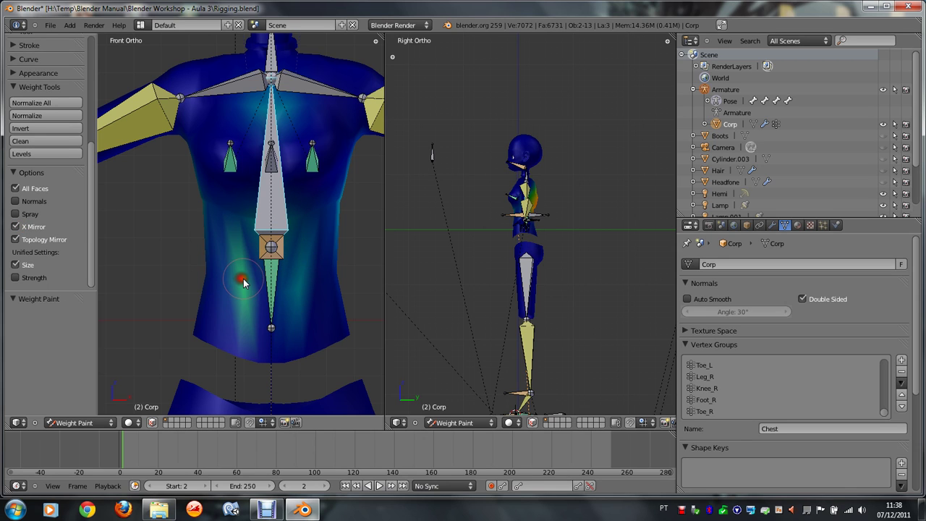
pyautogui.hotkey('ctrl', 'z')
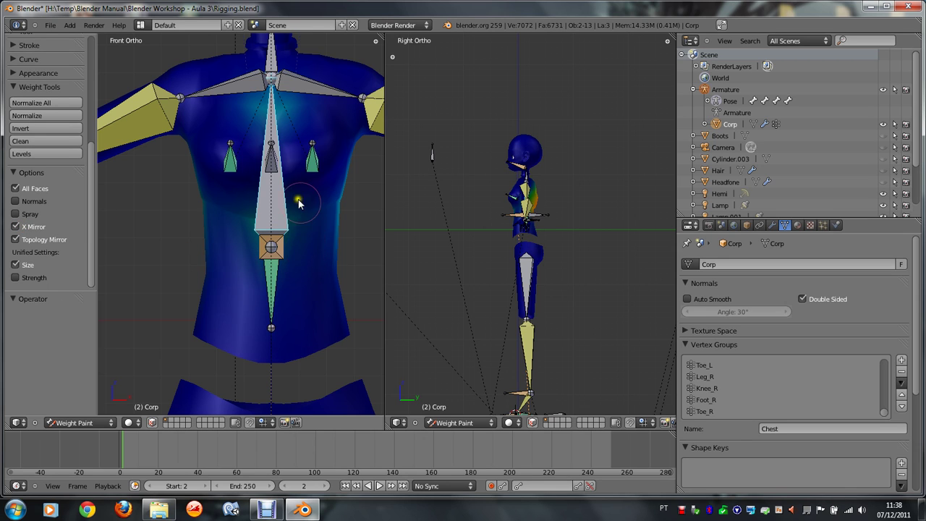
pyautogui.moveTo(298, 204)
pyautogui.mouseDown()
pyautogui.moveTo(316, 200)
pyautogui.moveTo(331, 238)
pyautogui.mouseUp()
pyautogui.hotkey('ctrl', 'z')
# Step: Compare the left and right pectoral bones' weights, ending on the right pectoral
pyautogui.rightClick(312, 159)
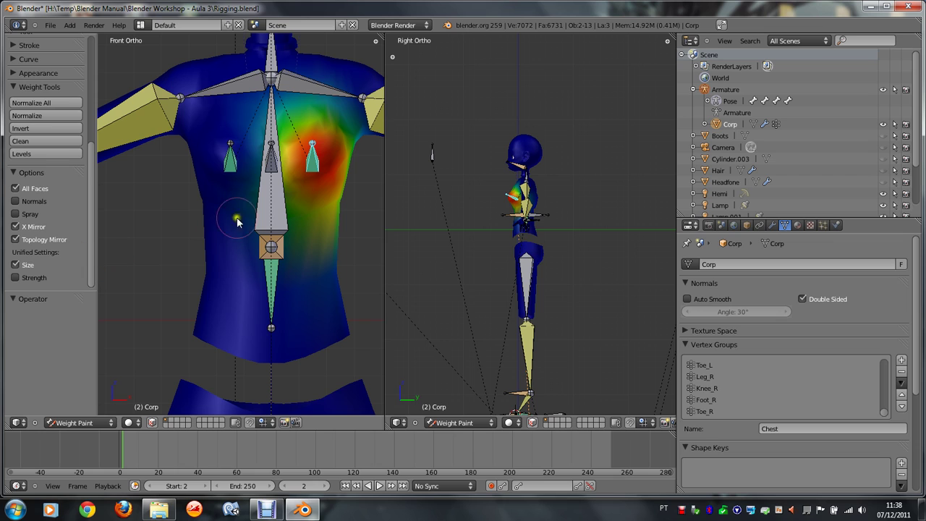
pyautogui.rightClick(233, 168)
pyautogui.rightClick(311, 161)
pyautogui.rightClick(312, 163)
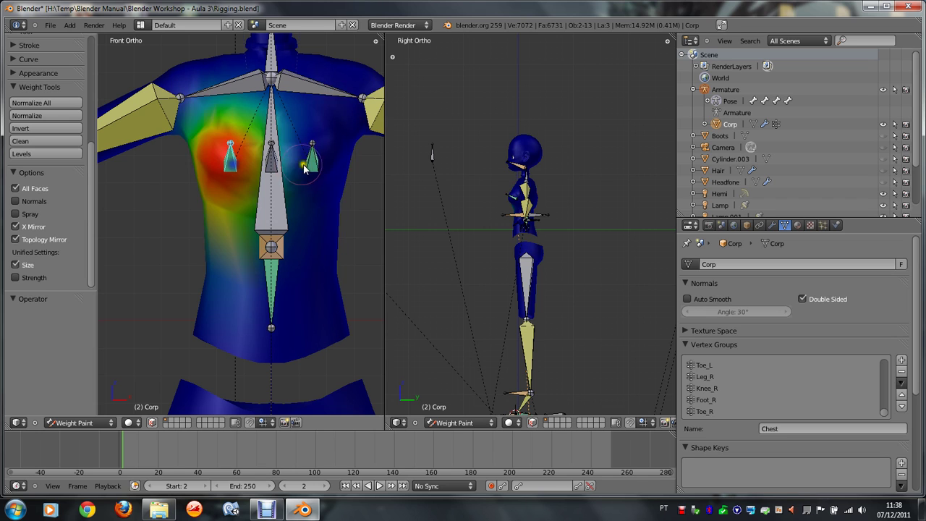
pyautogui.rightClick(311, 163)
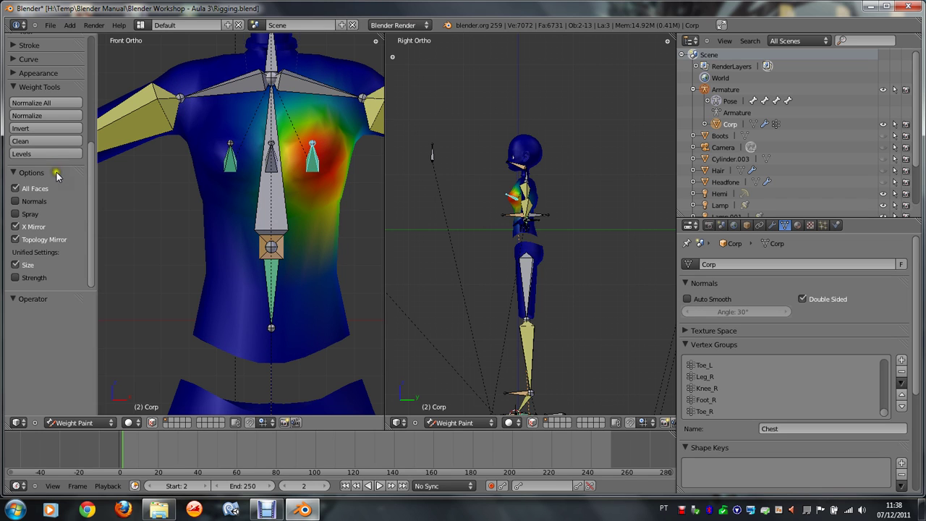
pyautogui.scroll(3, 51, 129)
pyautogui.scroll(4, 51, 129)
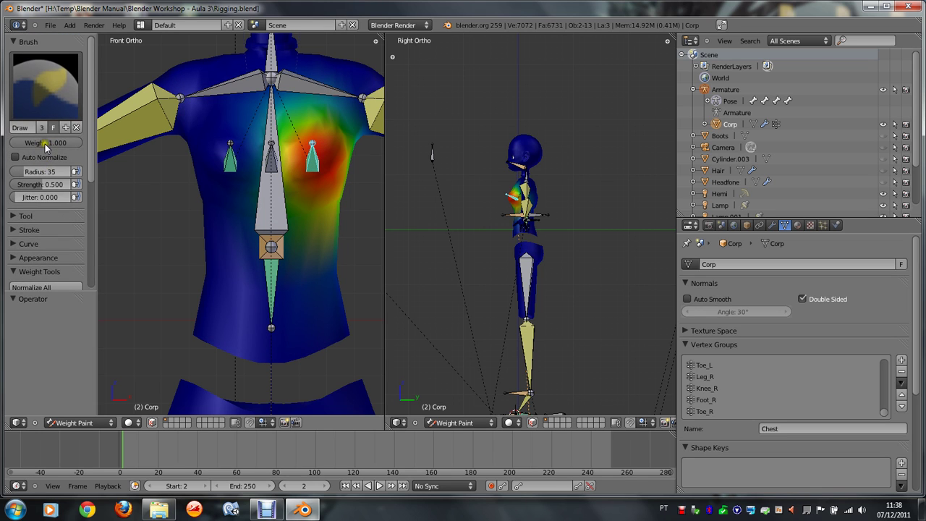
# Step: Switch the brush blend to Subtract and remove weight from the side and lower chest
pyautogui.click(26, 216)
pyautogui.scroll(-2, 33, 217)
pyautogui.click(42, 186)
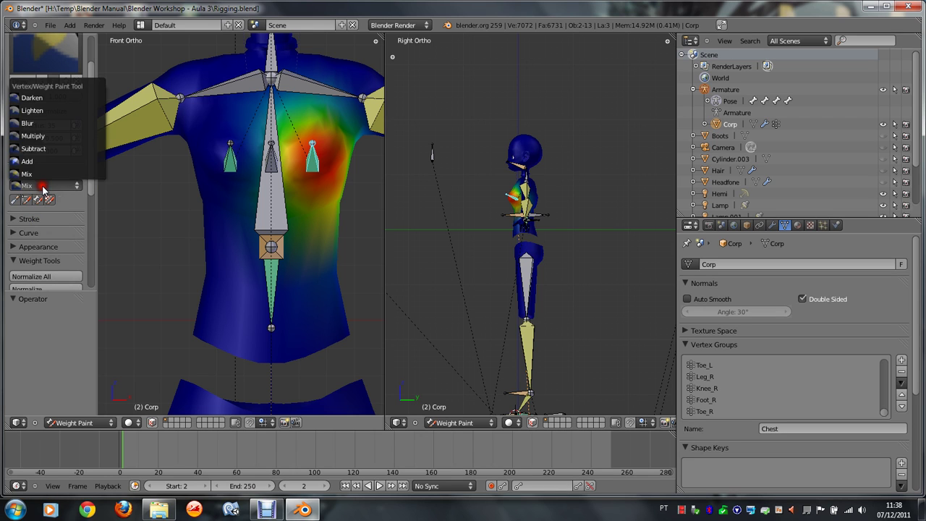
pyautogui.click(36, 149)
pyautogui.click(300, 258)
pyautogui.moveTo(342, 244); pyautogui.dragTo(295, 240)
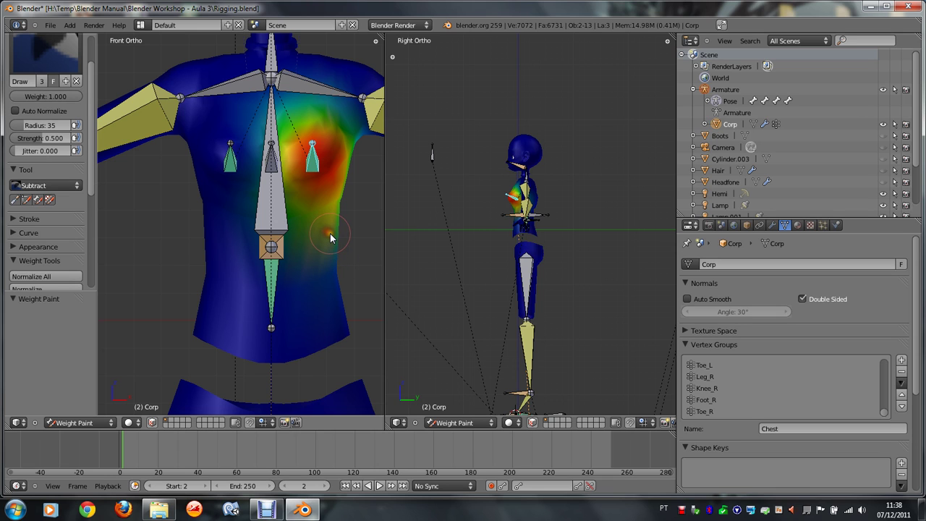
pyautogui.moveTo(331, 234); pyautogui.dragTo(331, 233, button='middle')
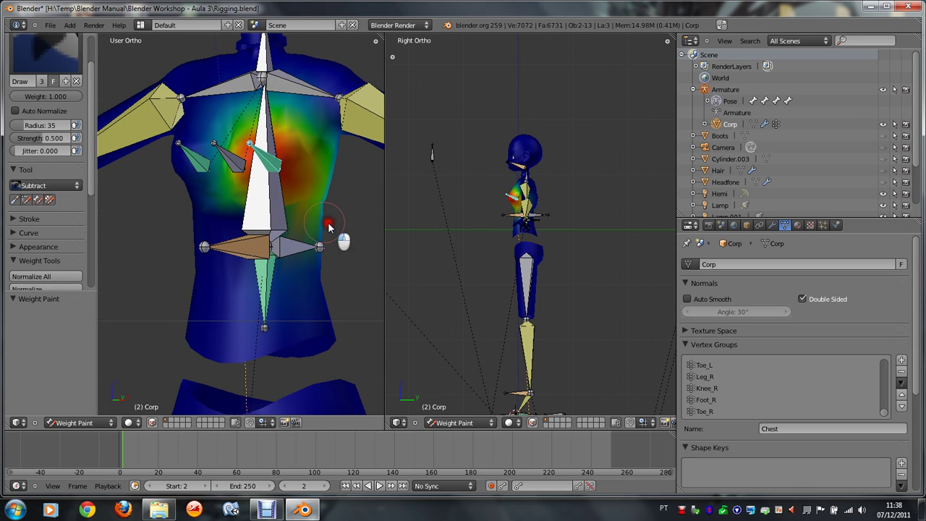
pyautogui.moveTo(322, 230); pyautogui.dragTo(288, 233)
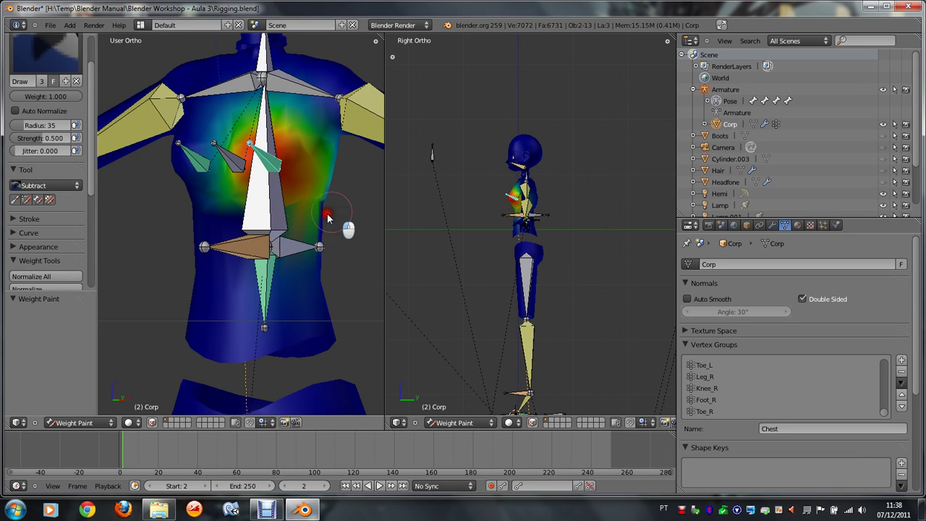
# Step: Subtract the remaining stray weights on the right, upper and left chest
pyautogui.scroll(2, 333, 224)
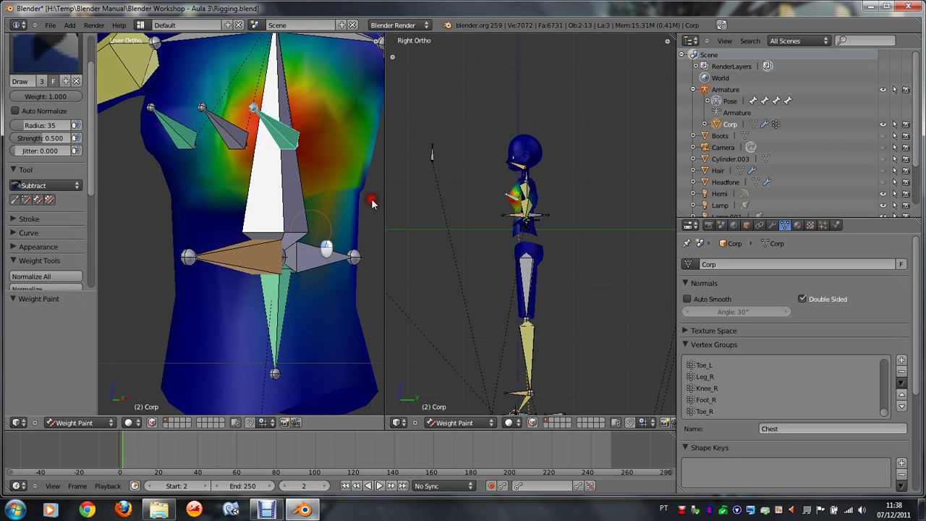
pyautogui.moveTo(353, 214)
pyautogui.mouseDown()
pyautogui.moveTo(289, 212)
pyautogui.moveTo(331, 207)
pyautogui.moveTo(331, 244)
pyautogui.moveTo(360, 108)
pyautogui.moveTo(356, 183)
pyautogui.moveTo(366, 165)
pyautogui.mouseUp()
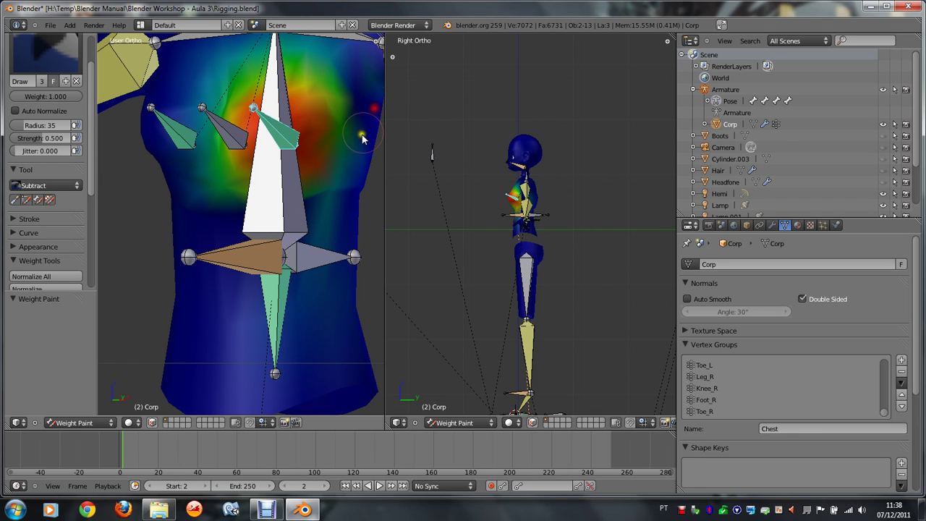
pyautogui.scroll(-2, 362, 138)
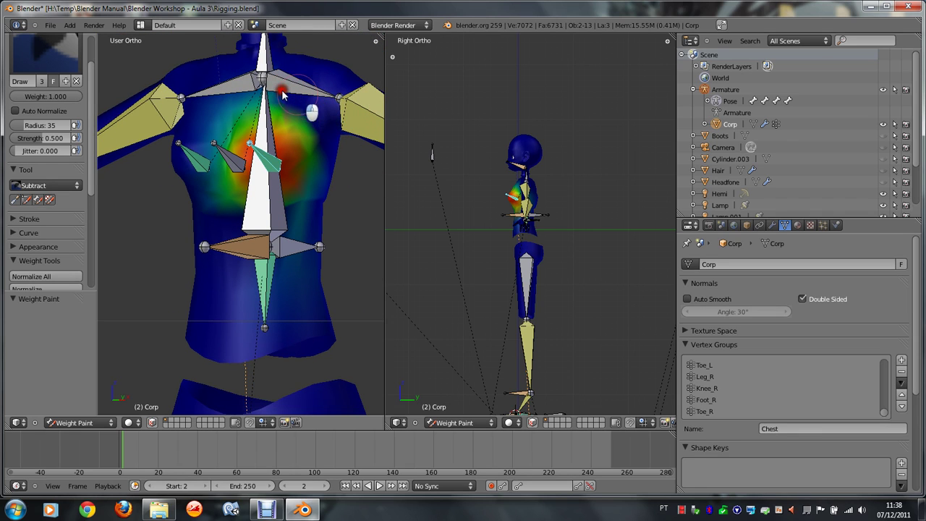
pyautogui.moveTo(282, 94)
pyautogui.mouseDown()
pyautogui.moveTo(242, 109)
pyautogui.moveTo(223, 129)
pyautogui.mouseUp()
pyautogui.moveTo(223, 129); pyautogui.dragTo(223, 131, button='middle')
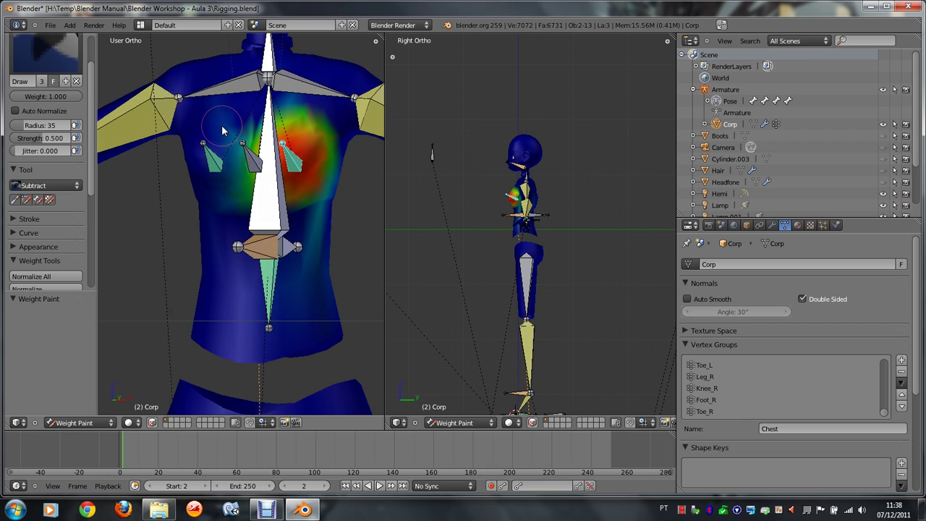
pyautogui.moveTo(227, 123)
pyautogui.mouseDown()
pyautogui.moveTo(239, 131)
pyautogui.moveTo(239, 119)
pyautogui.moveTo(236, 150)
pyautogui.moveTo(222, 161)
pyautogui.moveTo(252, 207)
pyautogui.moveTo(246, 113)
pyautogui.moveTo(249, 120)
pyautogui.mouseUp()
# Step: In front view, trim the red blob's right edge and select the left pectoral bone
pyautogui.press('KP_1')
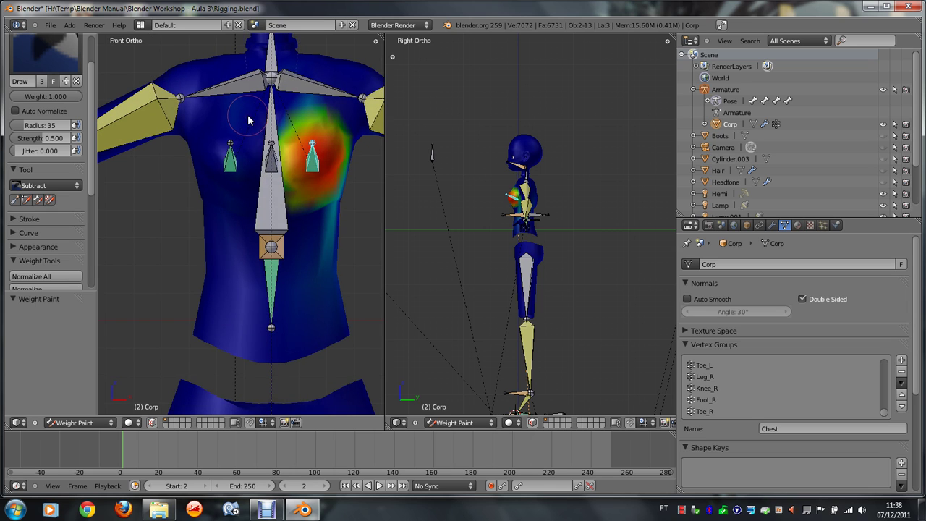
pyautogui.moveTo(285, 191)
pyautogui.mouseDown()
pyautogui.moveTo(330, 227)
pyautogui.moveTo(341, 206)
pyautogui.moveTo(348, 226)
pyautogui.moveTo(373, 146)
pyautogui.mouseUp()
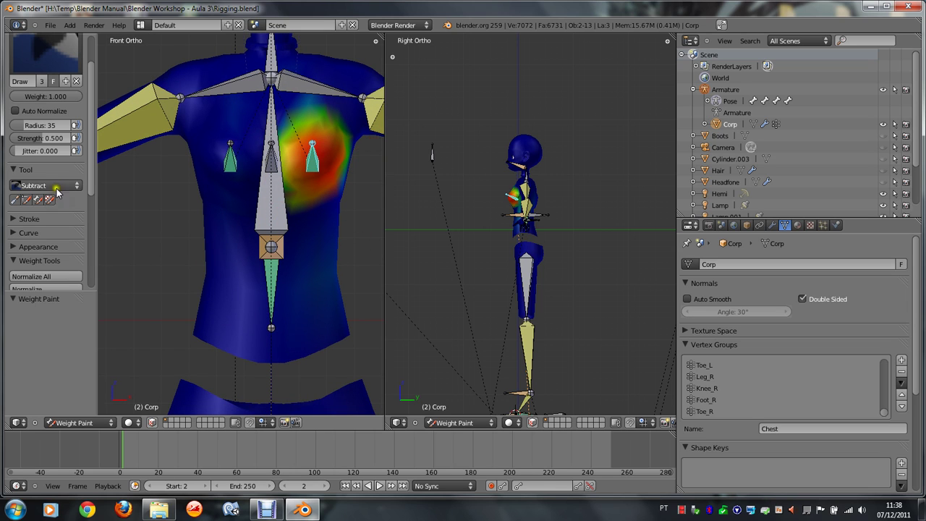
pyautogui.rightClick(231, 153)
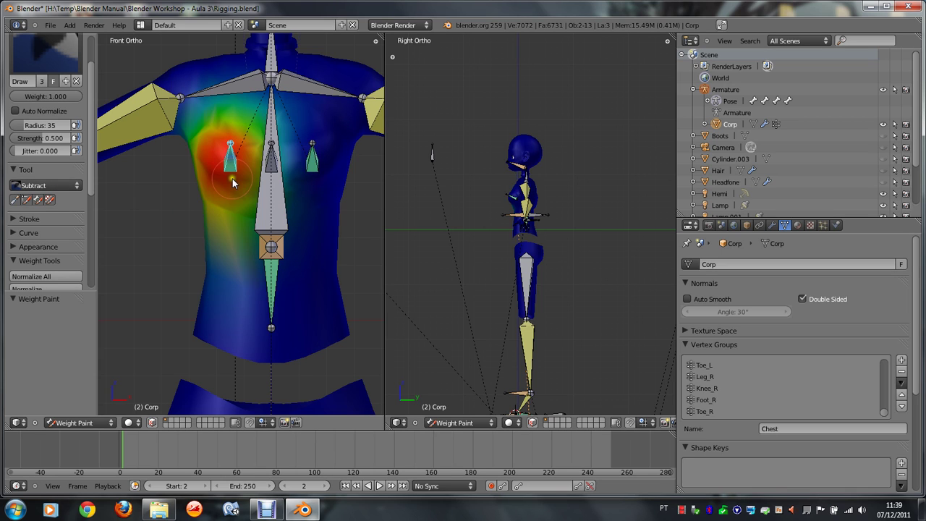
pyautogui.scroll(-5, 56, 211)
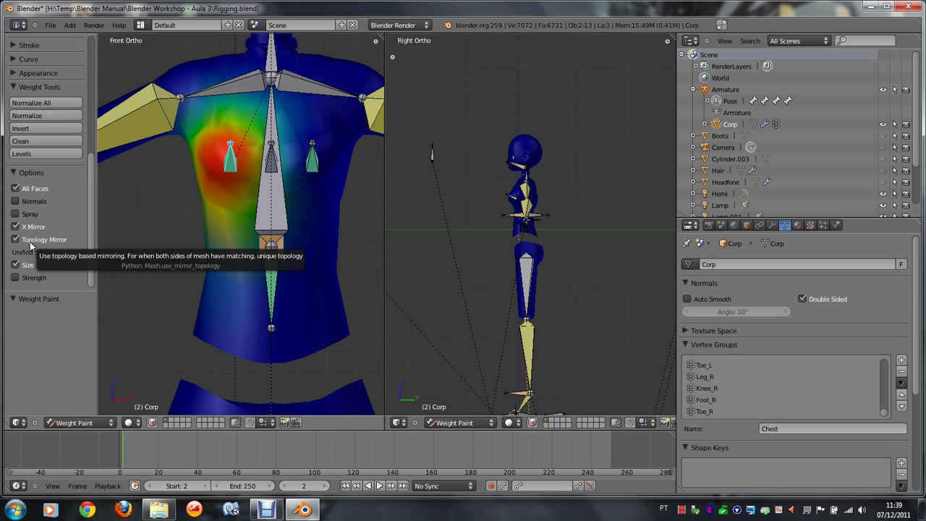
# Step: Turn off Topology Mirror, turn on Spray, and paint more weight onto the right chest
pyautogui.click(32, 229)
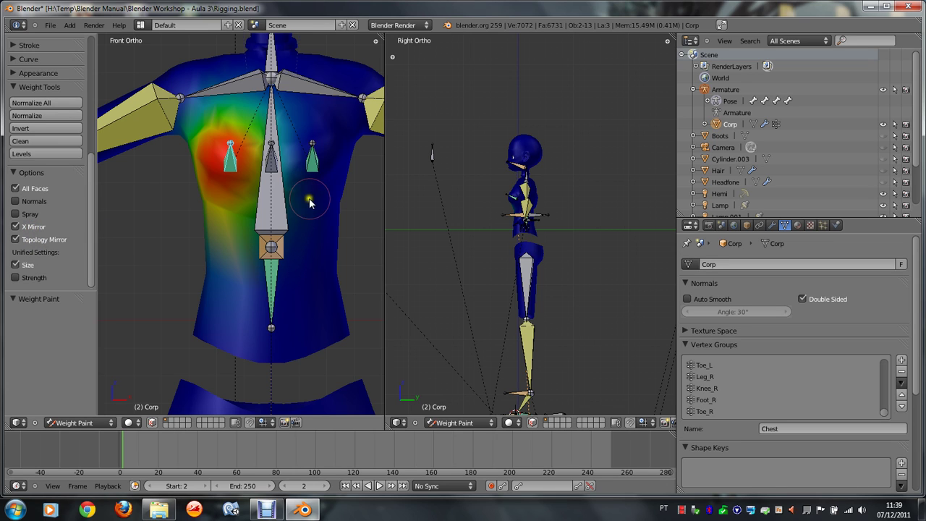
pyautogui.rightClick(312, 161)
pyautogui.rightClick(223, 160)
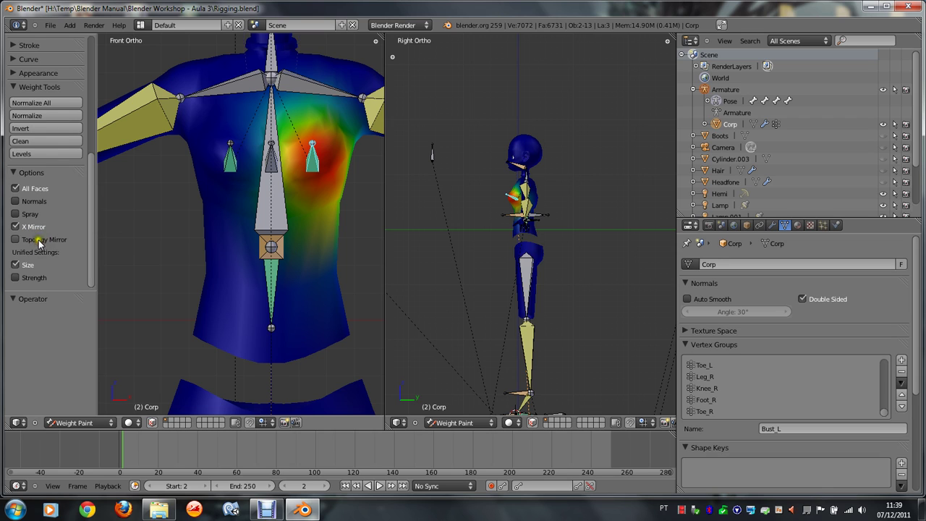
pyautogui.scroll(2, 29, 246)
pyautogui.scroll(-2, 29, 232)
pyautogui.click(34, 214)
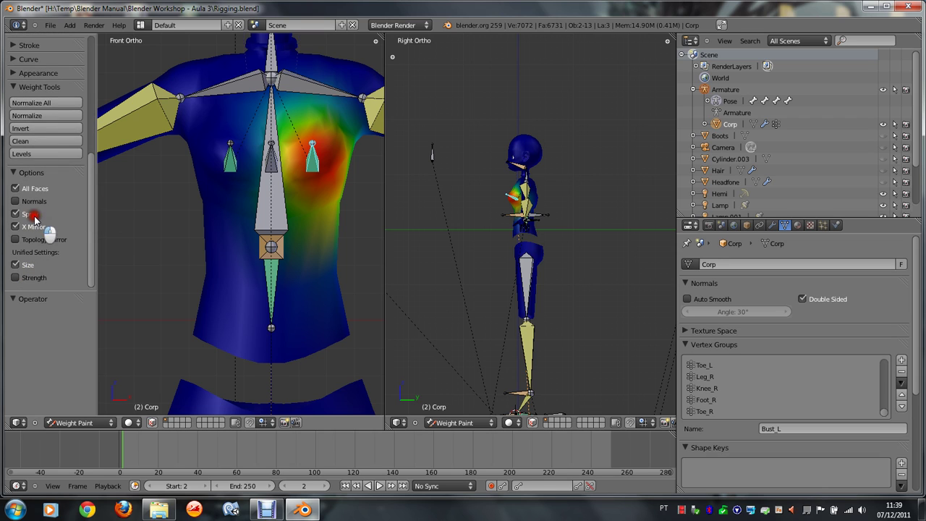
pyautogui.moveTo(291, 230)
pyautogui.mouseDown()
pyautogui.moveTo(356, 243)
pyautogui.moveTo(334, 236)
pyautogui.mouseUp()
pyautogui.scroll(4, 29, 172)
# Step: Set the brush to Subtract and remove weight below the right chest bone and toward the spine
pyautogui.click(45, 105)
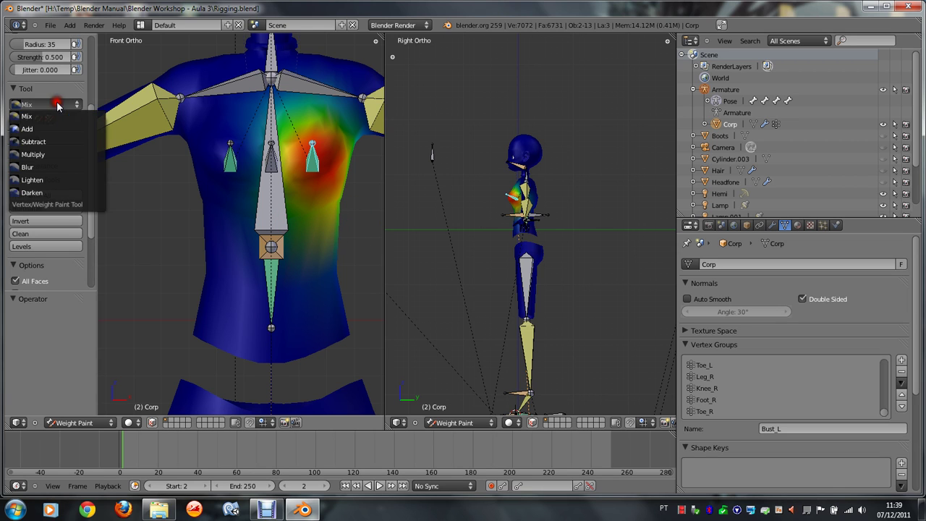
pyautogui.click(52, 139)
pyautogui.moveTo(296, 230)
pyautogui.mouseDown()
pyautogui.moveTo(325, 239)
pyautogui.moveTo(347, 203)
pyautogui.moveTo(270, 245)
pyautogui.moveTo(355, 207)
pyautogui.moveTo(372, 140)
pyautogui.moveTo(318, 97)
pyautogui.moveTo(277, 104)
pyautogui.moveTo(258, 139)
pyautogui.mouseUp()
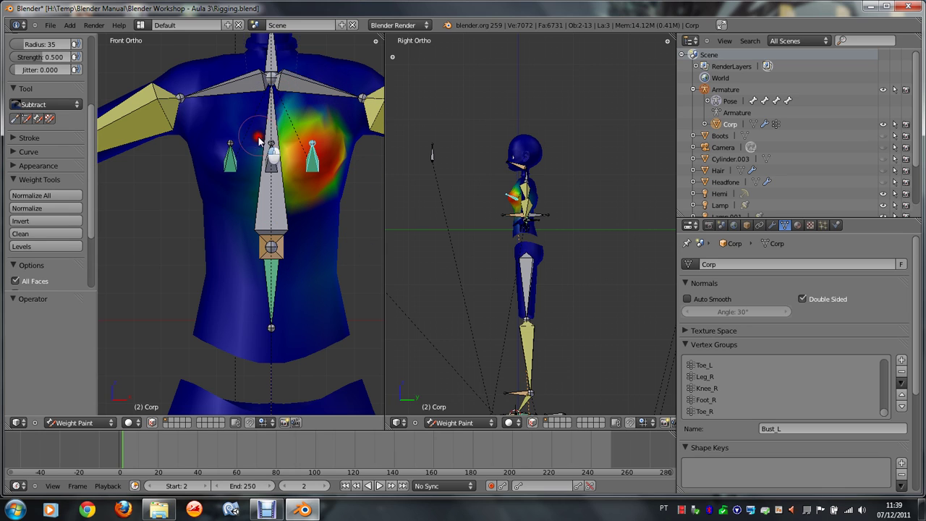
pyautogui.moveTo(283, 99)
pyautogui.mouseDown()
pyautogui.moveTo(258, 201)
pyautogui.moveTo(290, 233)
pyautogui.moveTo(259, 166)
pyautogui.moveTo(287, 218)
pyautogui.moveTo(290, 204)
pyautogui.mouseUp()
# Step: Switch between the two chest bones' weights to check the result, ending on the left one
pyautogui.rightClick(231, 162)
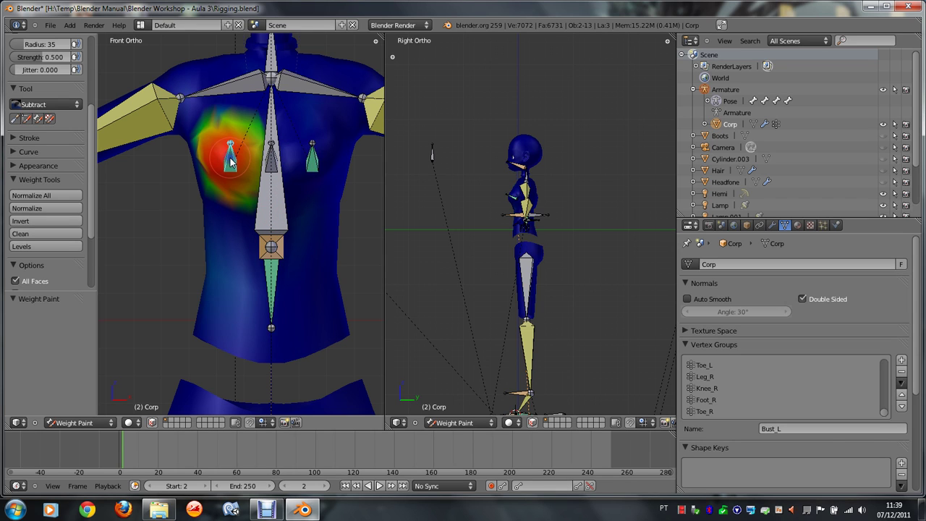
pyautogui.rightClick(311, 160)
pyautogui.rightClick(230, 160)
pyautogui.scroll(-3, 43, 253)
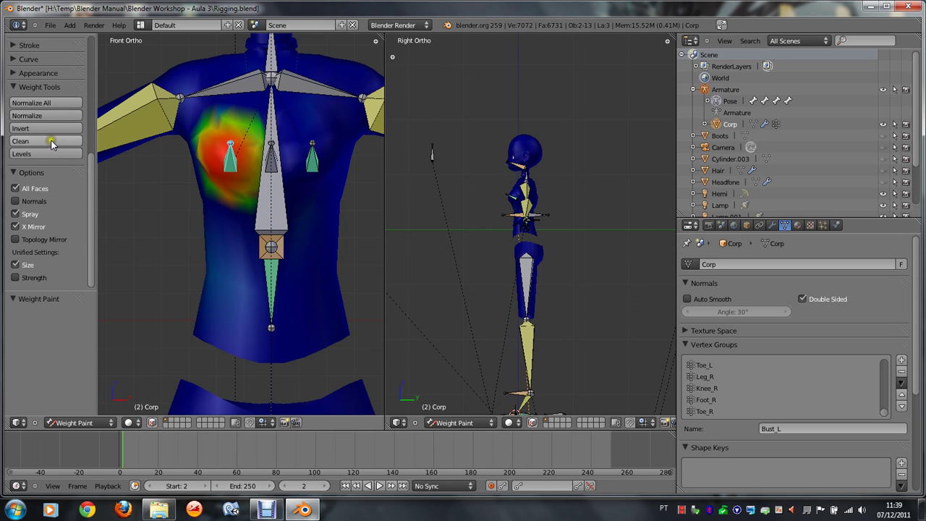
pyautogui.scroll(3, 73, 188)
# Step: Compare the right and left bust bones' weights again, ending on the right bust bone
pyautogui.rightClick(313, 163)
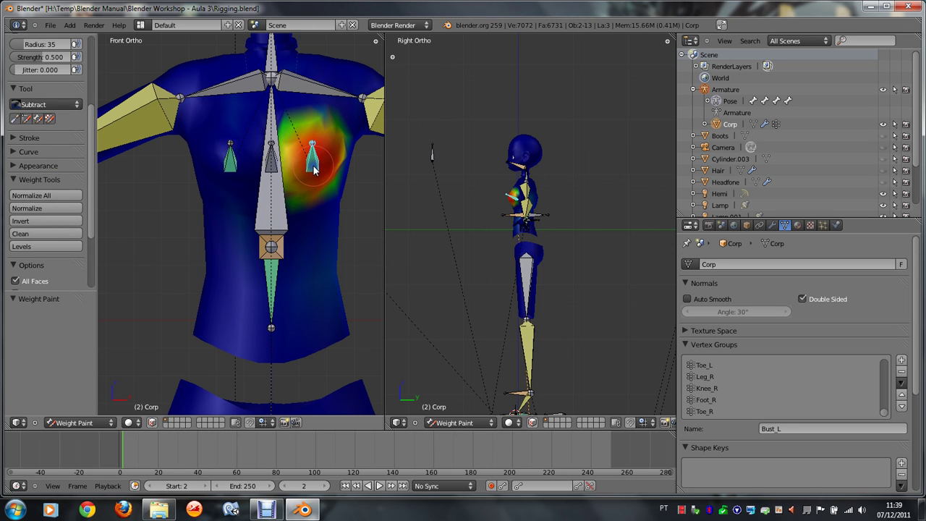
pyautogui.rightClick(235, 165)
pyautogui.rightClick(313, 162)
pyautogui.rightClick(231, 160)
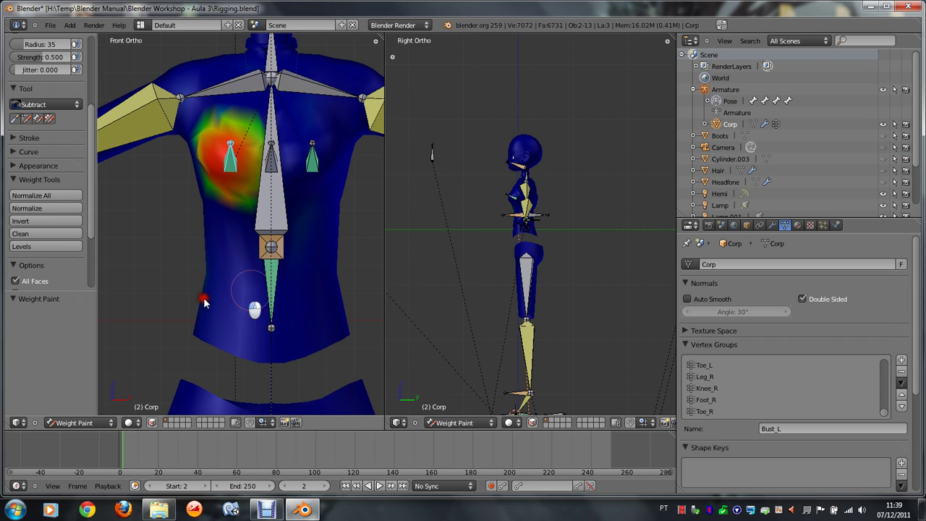
pyautogui.scroll(-3, 262, 304)
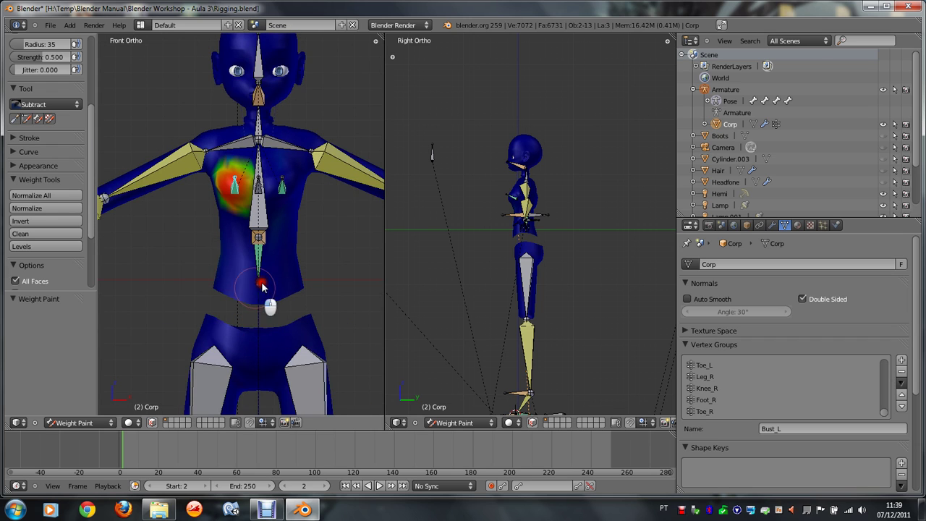
pyautogui.scroll(3, 262, 286)
pyautogui.rightClick(310, 163)
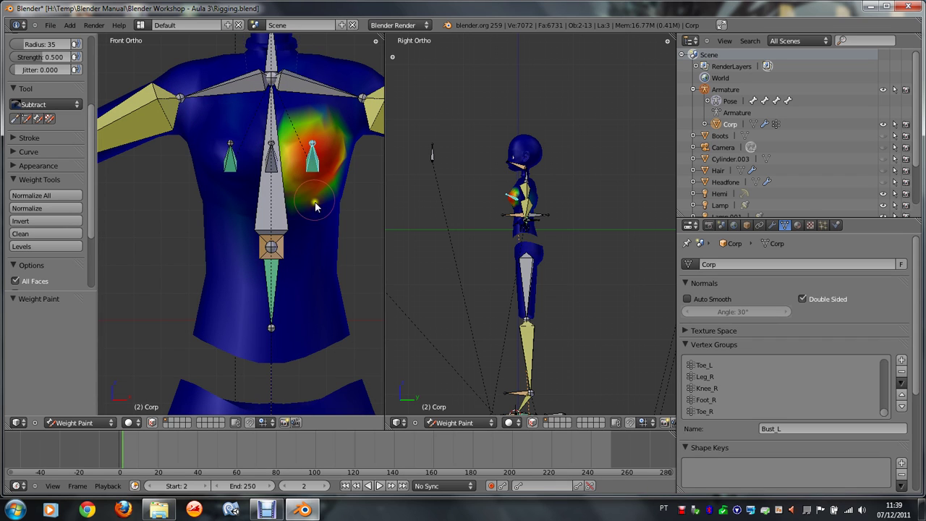
pyautogui.rightClick(230, 159)
pyautogui.rightClick(312, 163)
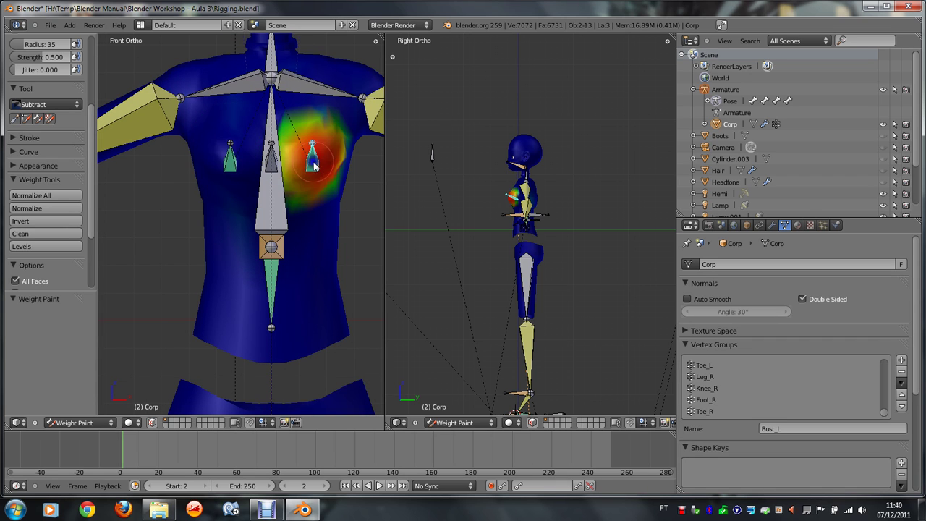
pyautogui.moveTo(291, 181); pyautogui.dragTo(290, 181, button='middle')
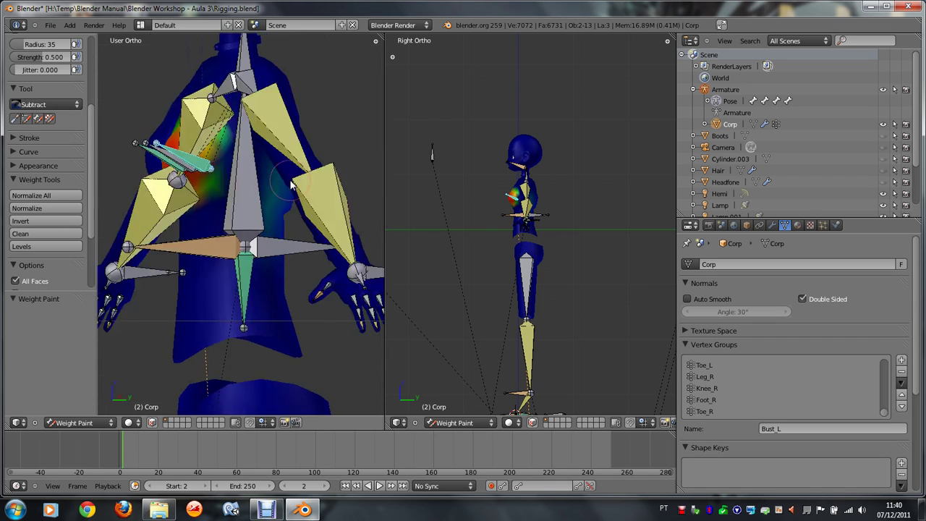
# Step: Subtract the leftover cyan, red and green weights from both sides of the chest
pyautogui.moveTo(299, 172); pyautogui.dragTo(302, 177)
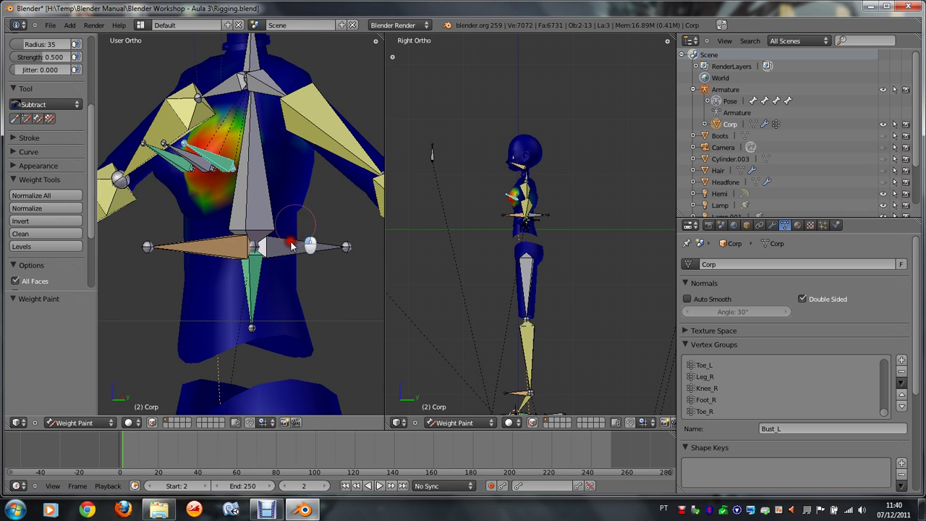
pyautogui.moveTo(303, 174); pyautogui.dragTo(304, 174, button='middle')
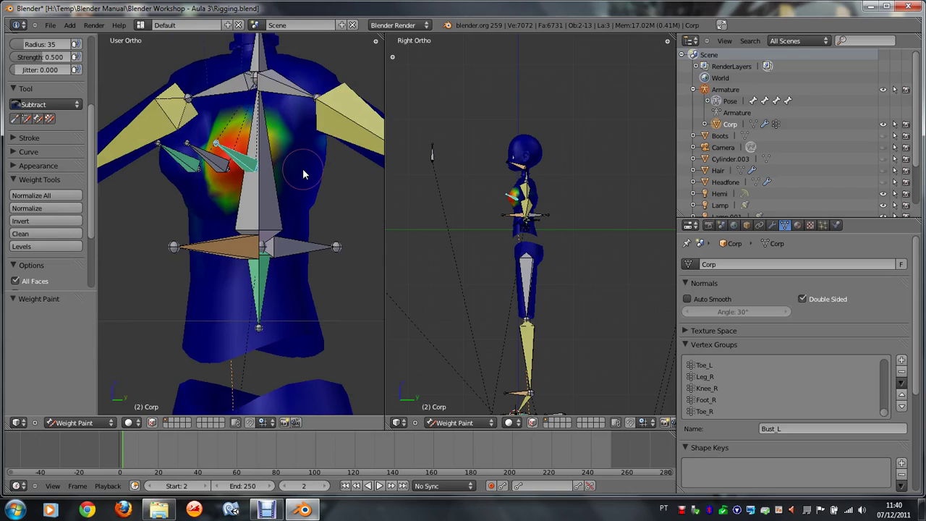
pyautogui.moveTo(215, 158); pyautogui.dragTo(210, 161)
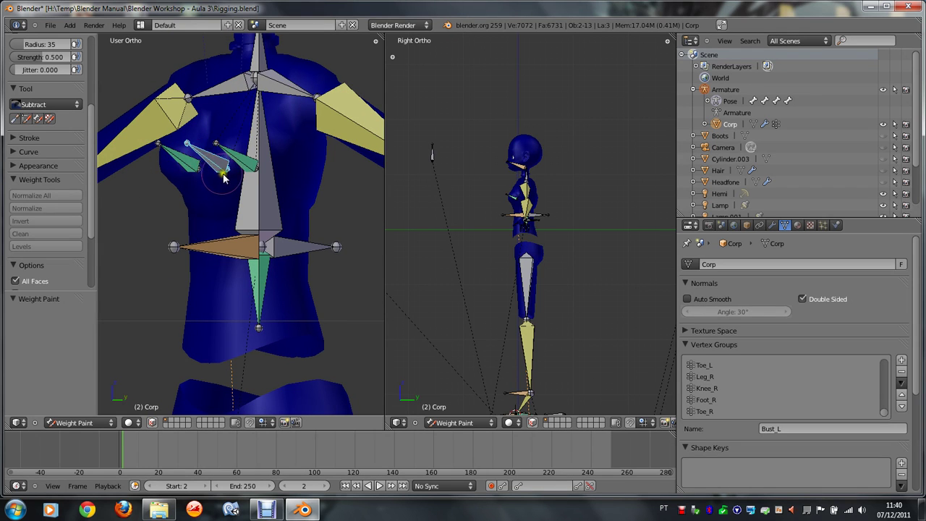
# Step: Test-rotate the bones around X, cancel the rotation, and select the spine bone
pyautogui.press('r')
pyautogui.press('x')
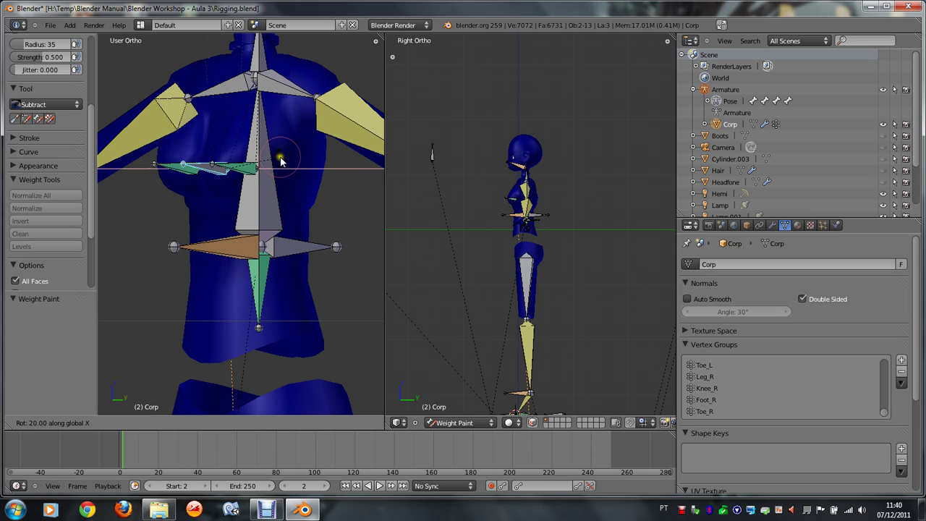
pyautogui.press('Escape')
pyautogui.press('r')
pyautogui.press('x')
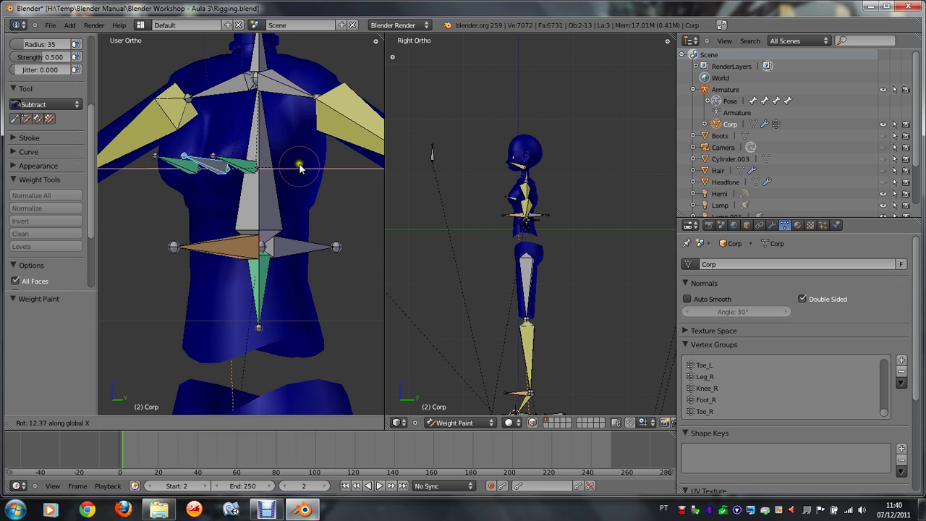
pyautogui.press('Escape')
pyautogui.rightClick(266, 165)
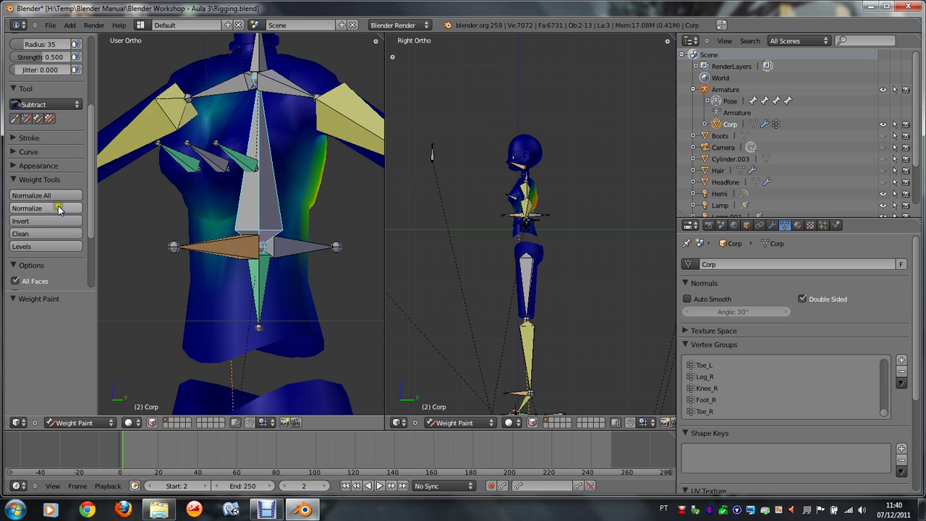
pyautogui.scroll(3, 49, 148)
# Step: Switch the brush back to Add and try a full-weight waist stroke, then undo it
pyautogui.click(65, 173)
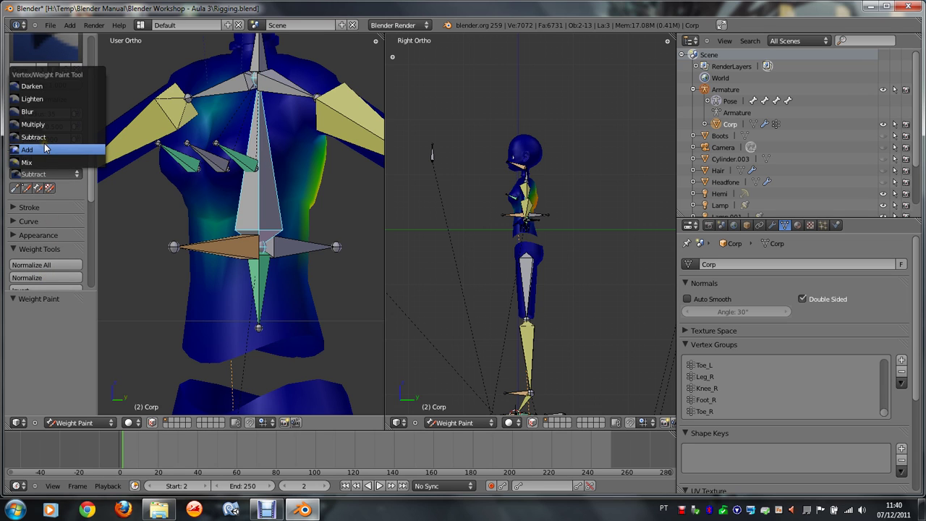
pyautogui.click(45, 147)
pyautogui.scroll(2, 60, 174)
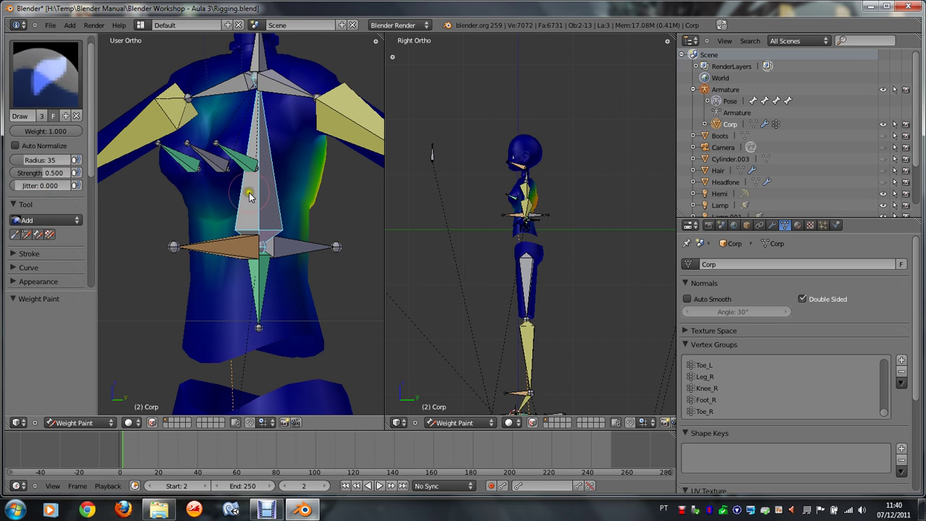
pyautogui.moveTo(305, 205)
pyautogui.mouseDown()
pyautogui.moveTo(254, 204)
pyautogui.moveTo(210, 221)
pyautogui.moveTo(197, 212)
pyautogui.moveTo(220, 214)
pyautogui.moveTo(187, 210)
pyautogui.mouseUp()
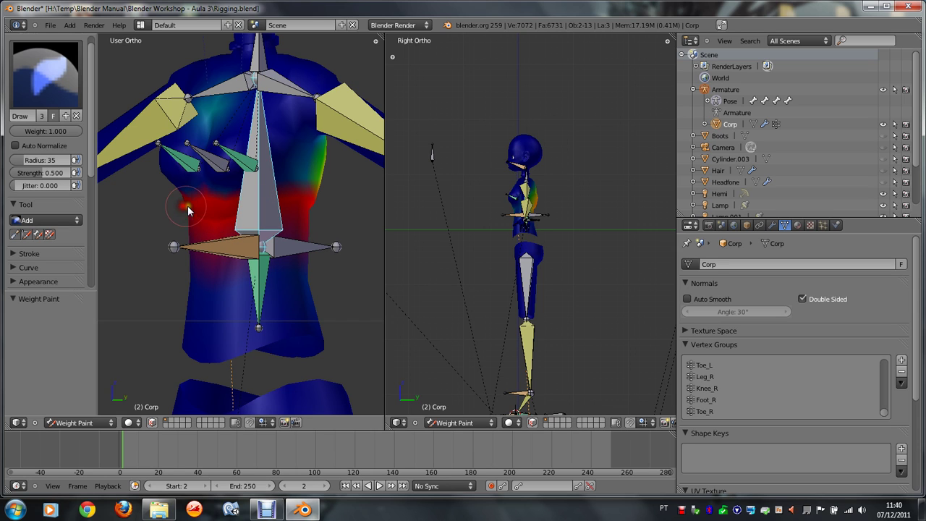
pyautogui.hotkey('ctrl', 'z')
# Step: Set the brush strength to 0.3
pyautogui.scroll(-5, 44, 208)
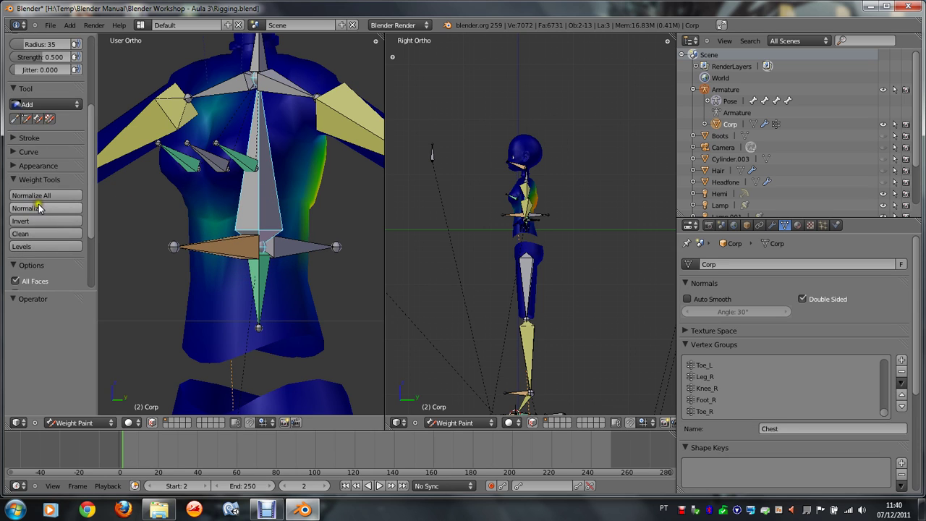
pyautogui.scroll(-4, 40, 210)
pyautogui.scroll(-1, 38, 268)
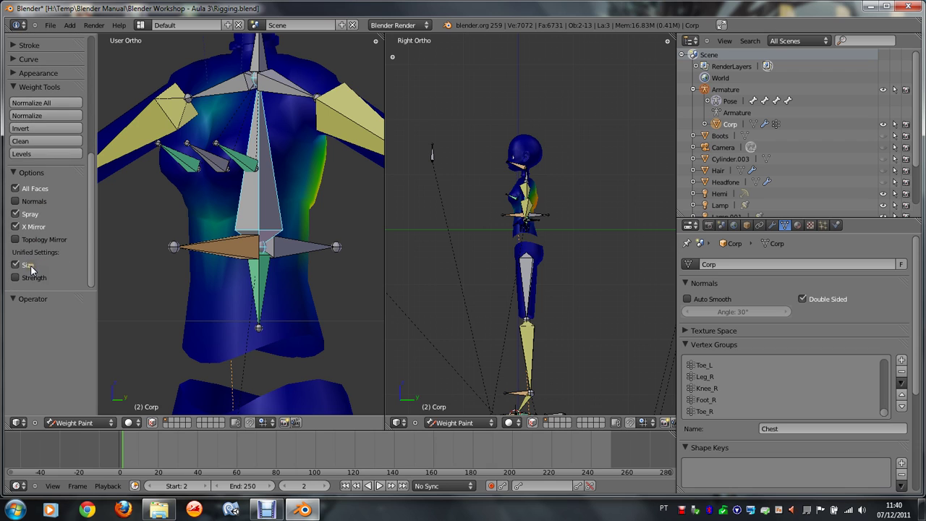
pyautogui.scroll(4, 33, 216)
pyautogui.scroll(4, 40, 211)
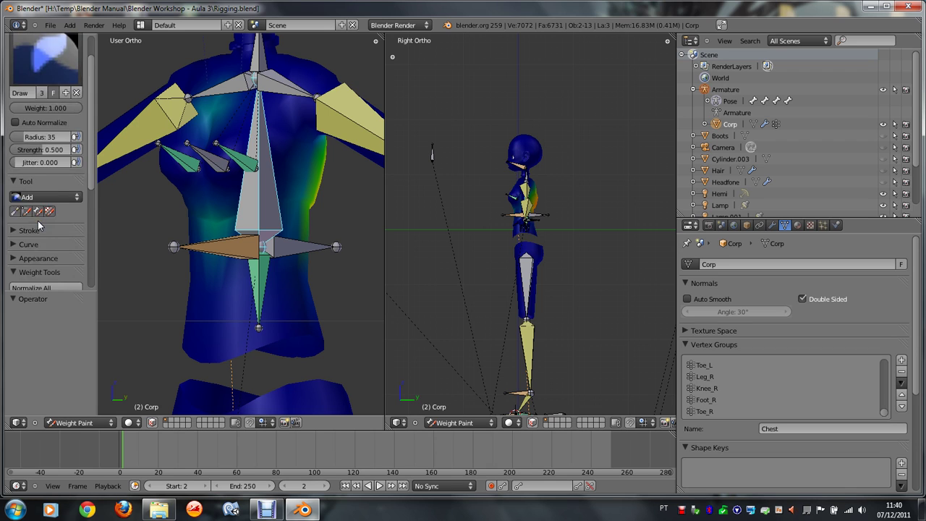
pyautogui.scroll(2, 49, 206)
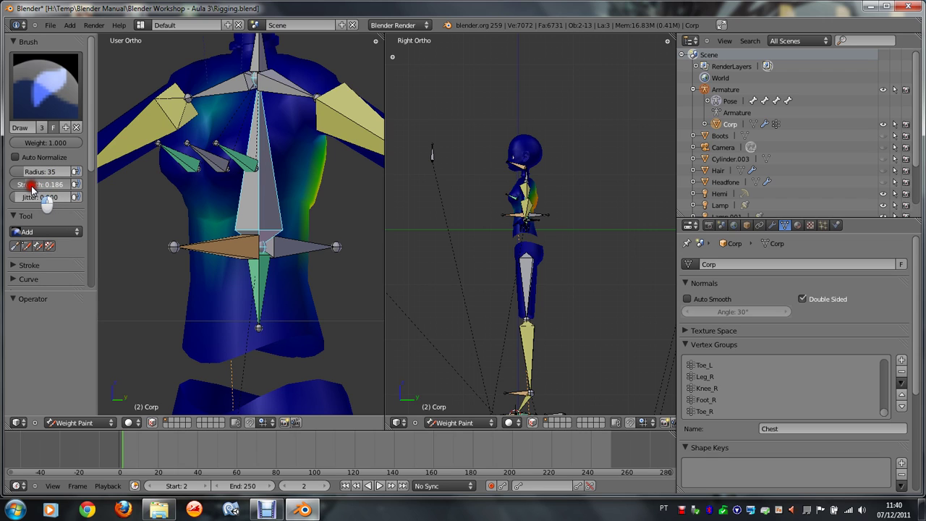
pyautogui.write('0')
pyautogui.write('.3')
pyautogui.press('Return')
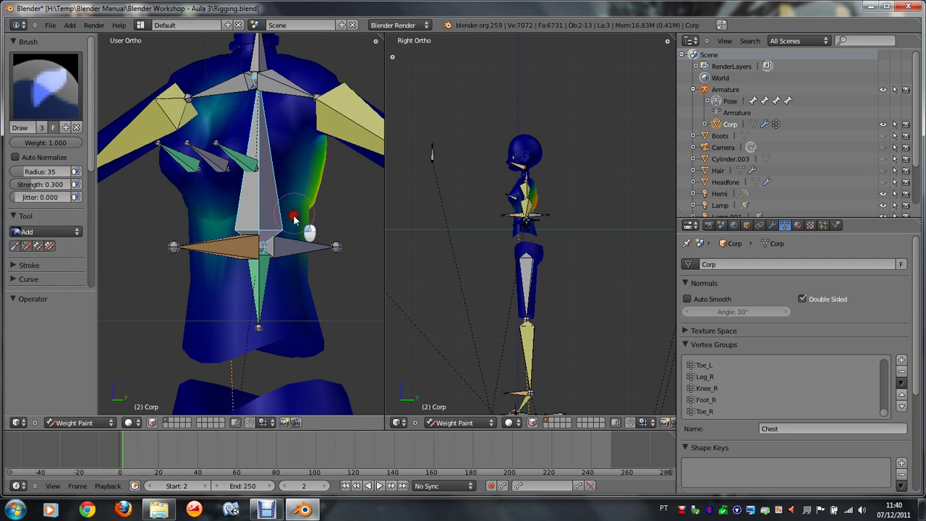
# Step: Paint a wide red weight band across the lower chest in front view
pyautogui.moveTo(217, 223); pyautogui.dragTo(298, 226)
pyautogui.moveTo(193, 241); pyautogui.dragTo(175, 233)
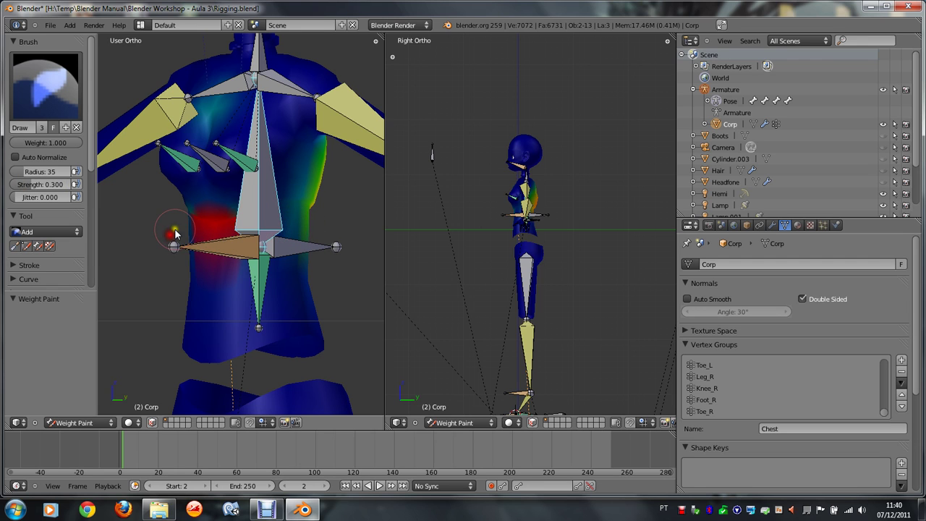
pyautogui.press('KP_1')
pyautogui.hotkey('ctrl', 'z')
pyautogui.moveTo(331, 222); pyautogui.dragTo(169, 193)
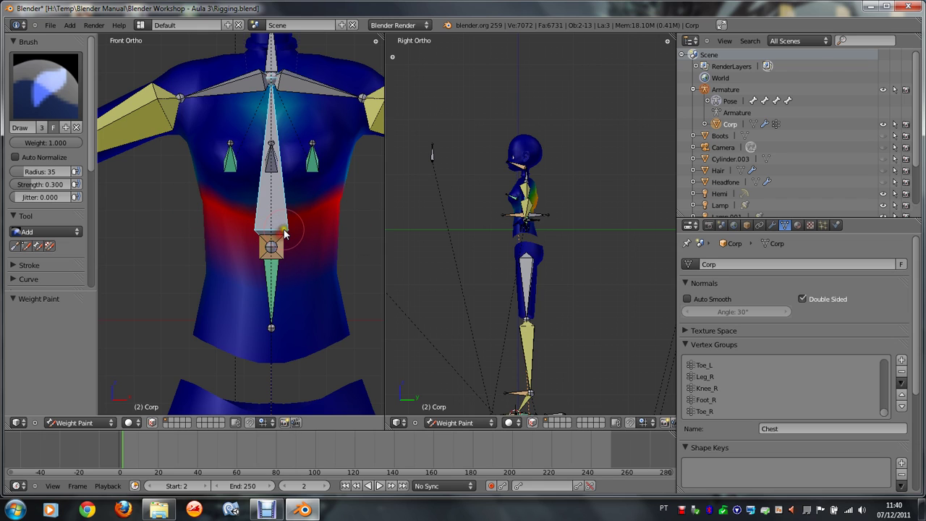
# Step: Undo the red band and repaint soft green-yellow weights around the spine bone at strength 0.114
pyautogui.hotkey('ctrl', 'z')
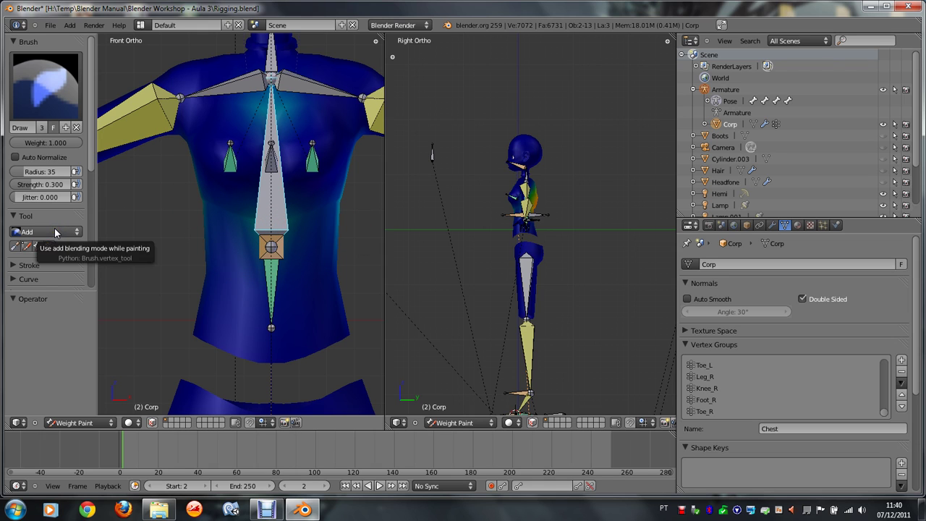
pyautogui.click(56, 185)
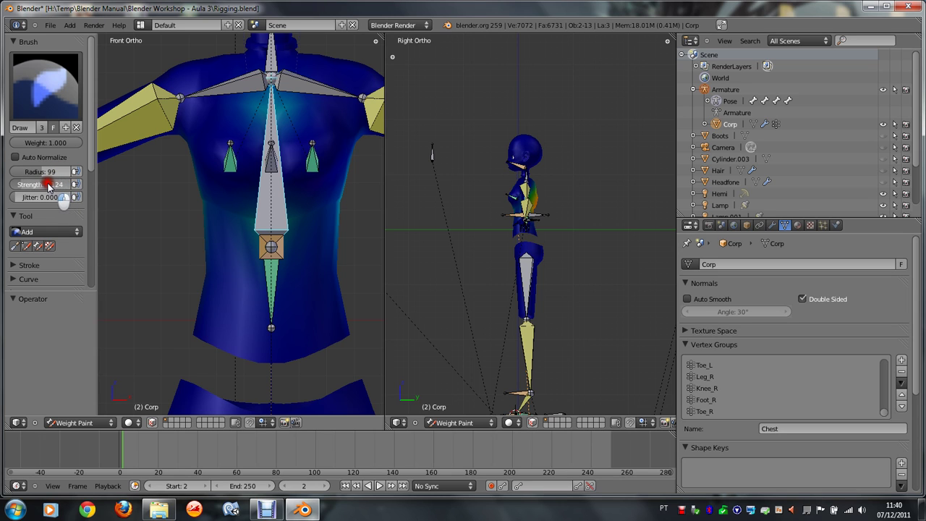
pyautogui.moveTo(232, 230)
pyautogui.mouseDown()
pyautogui.moveTo(265, 248)
pyautogui.moveTo(207, 238)
pyautogui.moveTo(200, 223)
pyautogui.moveTo(293, 250)
pyautogui.moveTo(333, 229)
pyautogui.moveTo(265, 241)
pyautogui.moveTo(180, 230)
pyautogui.moveTo(348, 217)
pyautogui.moveTo(306, 238)
pyautogui.mouseUp()
pyautogui.hotkey('ctrl', 'z')
pyautogui.hotkey('ctrl', 'z')
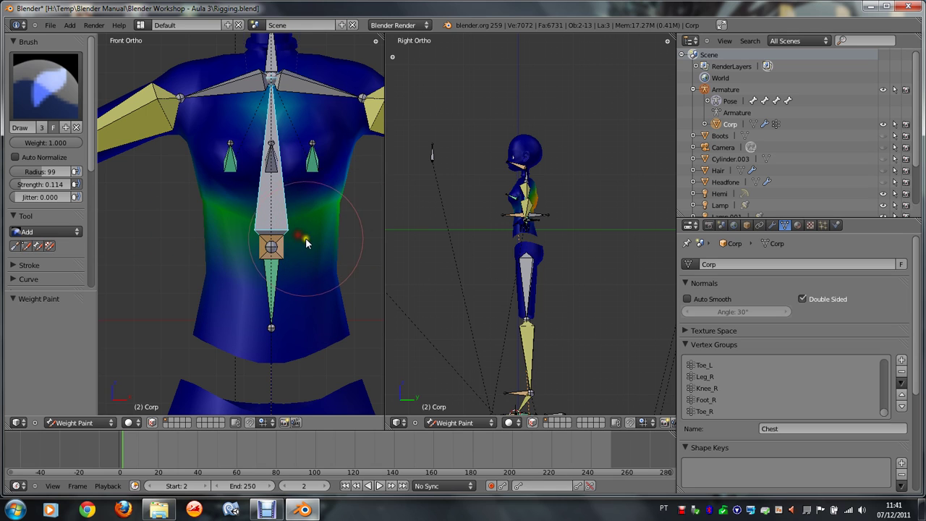
pyautogui.moveTo(306, 238)
pyautogui.mouseDown(button='middle')
pyautogui.moveTo(307, 246)
pyautogui.moveTo(297, 217)
pyautogui.mouseUp(button='middle')
pyautogui.moveTo(296, 207)
pyautogui.mouseDown()
pyautogui.moveTo(268, 213)
pyautogui.moveTo(322, 181)
pyautogui.moveTo(288, 181)
pyautogui.moveTo(296, 171)
pyautogui.mouseUp()
pyautogui.hotkey('ctrl', 'z')
pyautogui.hotkey('ctrl', 'z')
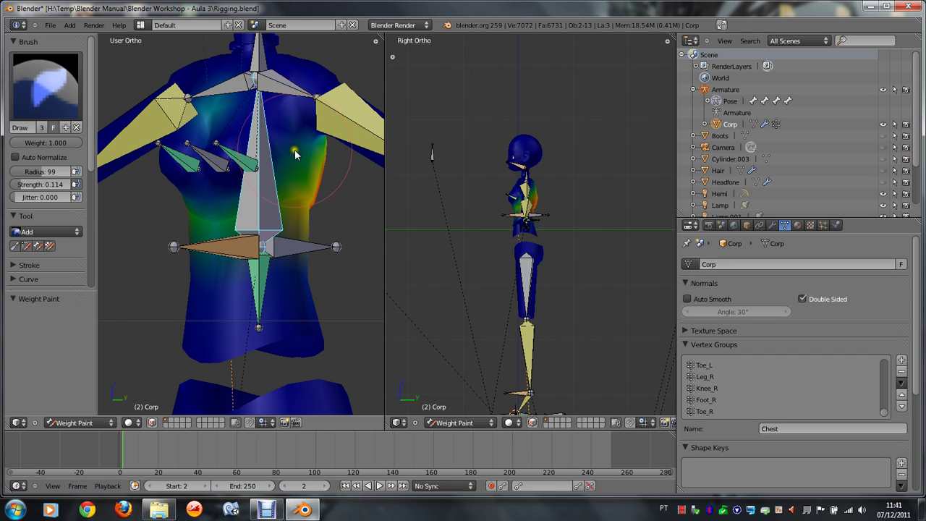
pyautogui.moveTo(294, 153)
pyautogui.mouseDown(button='middle')
pyautogui.moveTo(299, 134)
pyautogui.moveTo(236, 103)
pyautogui.mouseUp(button='middle')
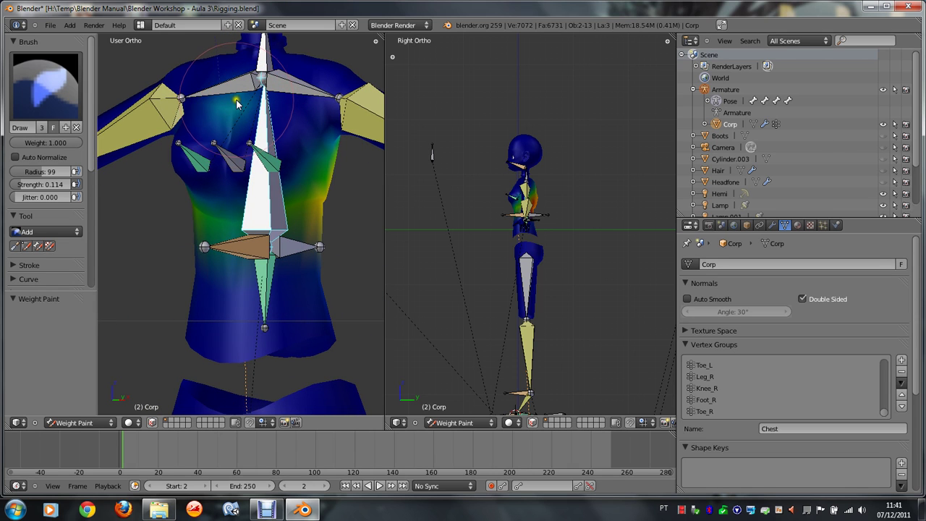
# Step: Test-rotate the shoulder, spine and lower spine bones, cancelling each rotation
pyautogui.rightClick(291, 83)
pyautogui.press('r')
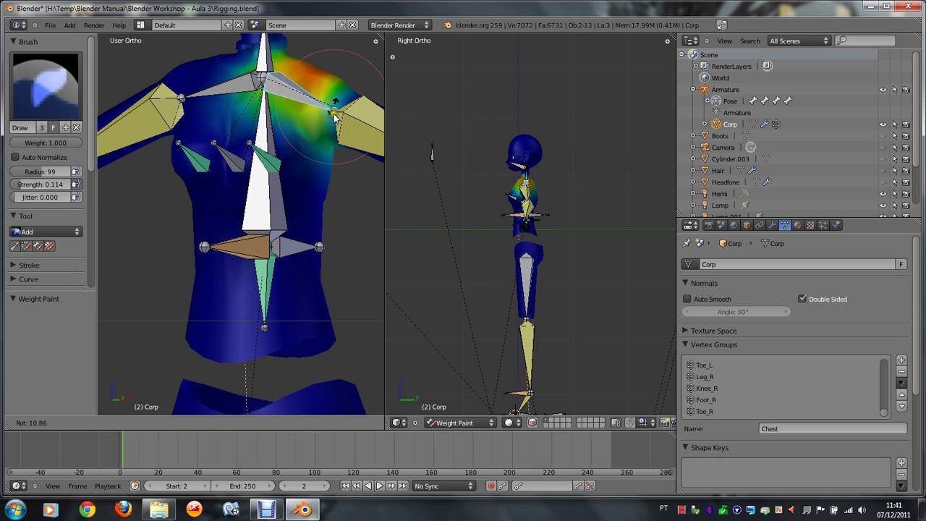
pyautogui.rightClick(325, 148)
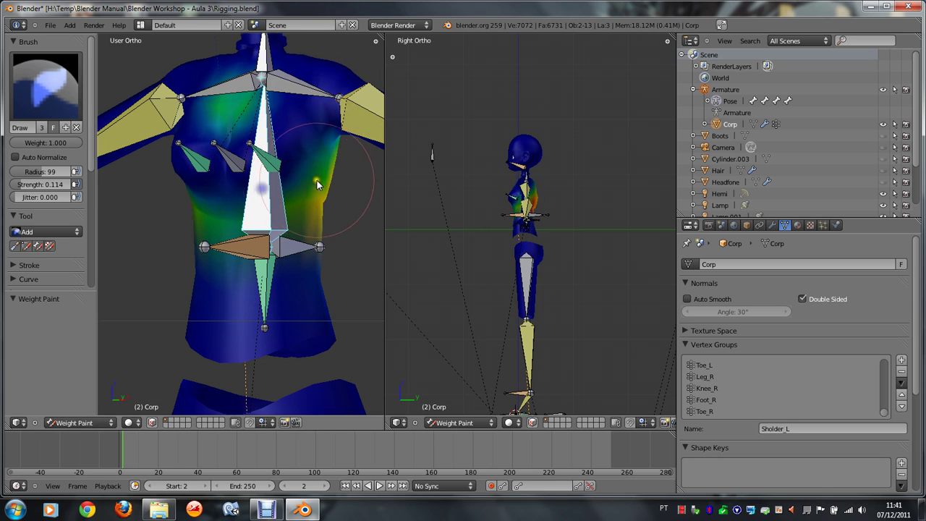
pyautogui.press('r')
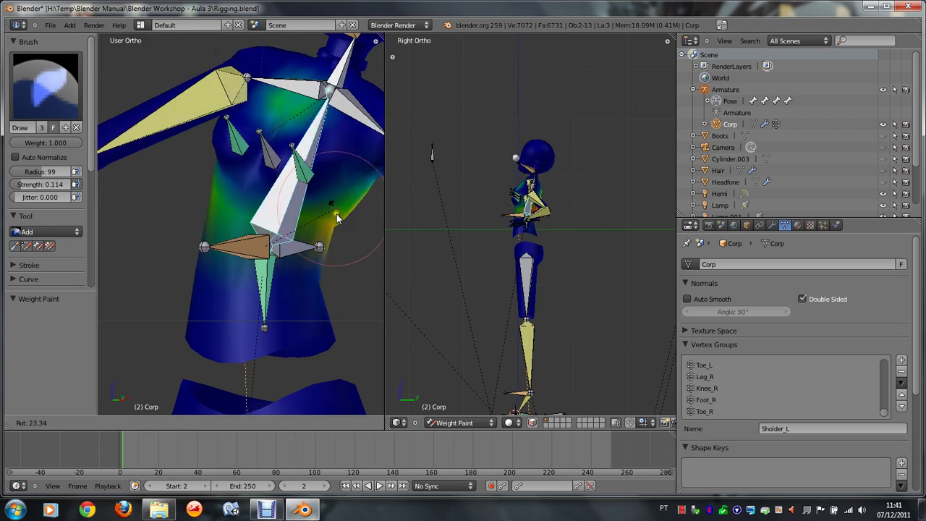
pyautogui.rightClick(338, 199)
pyautogui.rightClick(290, 290)
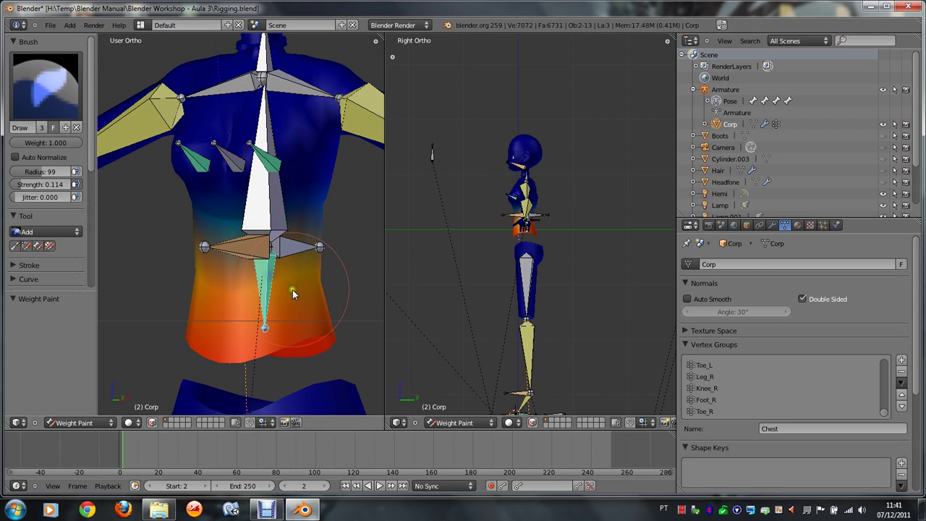
pyautogui.press('r')
pyautogui.rightClick(306, 283)
# Step: In front view, paint weight along the hip mesh's top edge, then undo that stroke
pyautogui.scroll(-2, 296, 304)
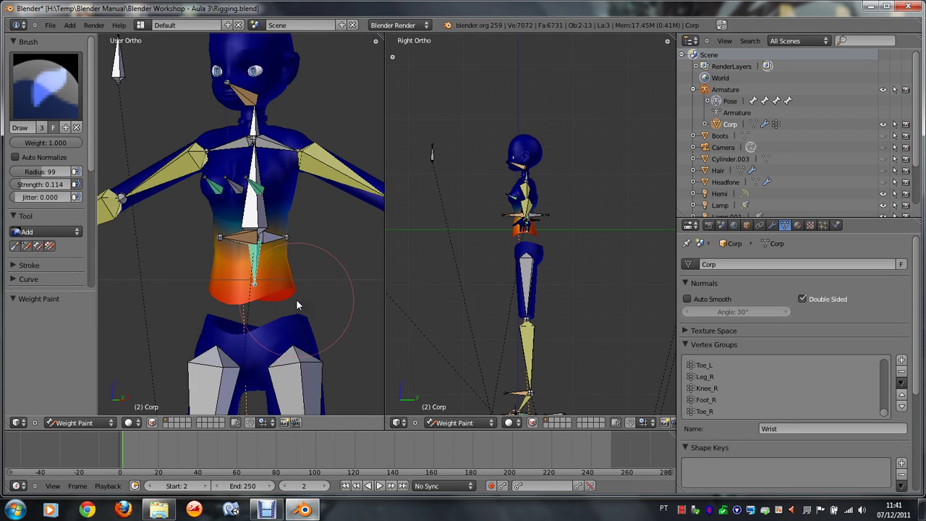
pyautogui.press('KP_1')
pyautogui.scroll(2, 308, 293)
pyautogui.scroll(2, 321, 277)
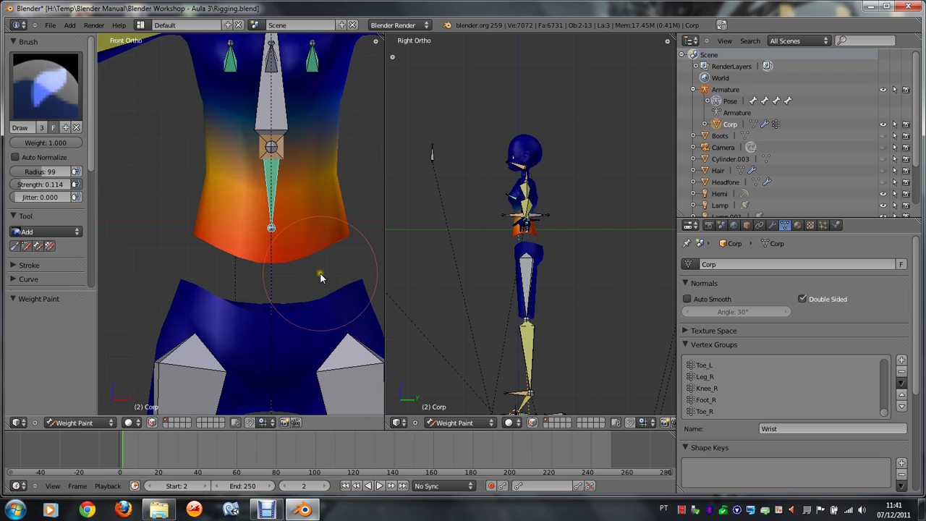
pyautogui.moveTo(345, 281)
pyautogui.mouseDown()
pyautogui.moveTo(306, 294)
pyautogui.moveTo(150, 269)
pyautogui.moveTo(268, 306)
pyautogui.moveTo(396, 275)
pyautogui.moveTo(283, 296)
pyautogui.moveTo(265, 314)
pyautogui.moveTo(278, 322)
pyautogui.moveTo(273, 332)
pyautogui.mouseUp()
pyautogui.hotkey('ctrl', 'z')
pyautogui.hotkey('ctrl', 'z')
# Step: Test-rotate the bone three times to check the waist weights, cancelling each time
pyautogui.scroll(-2, 302, 317)
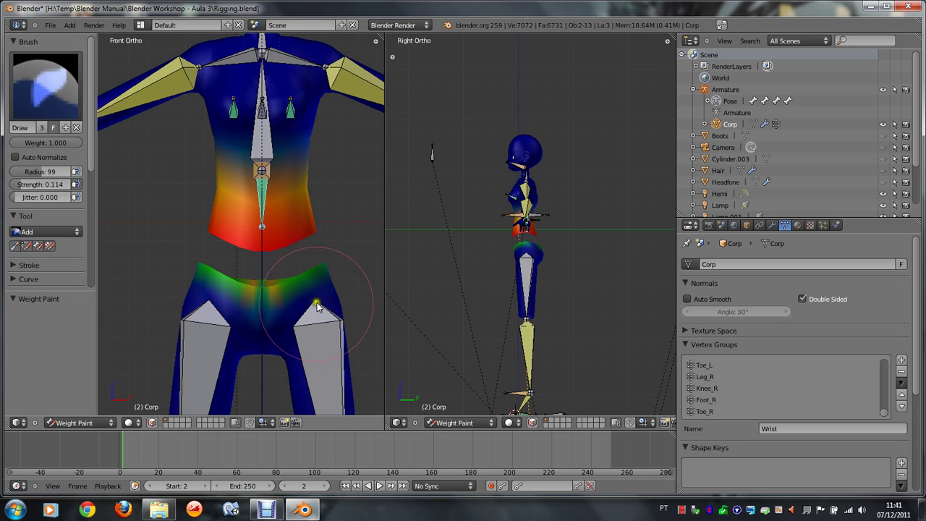
pyautogui.press('r')
pyautogui.press('Escape')
pyautogui.press('r')
pyautogui.press('Escape')
pyautogui.press('r')
pyautogui.press('Escape')
# Step: Select the chest bone and test its rotation from the front and side views, cancelling
pyautogui.rightClick(264, 173)
pyautogui.press('KP_6')
pyautogui.press('r')
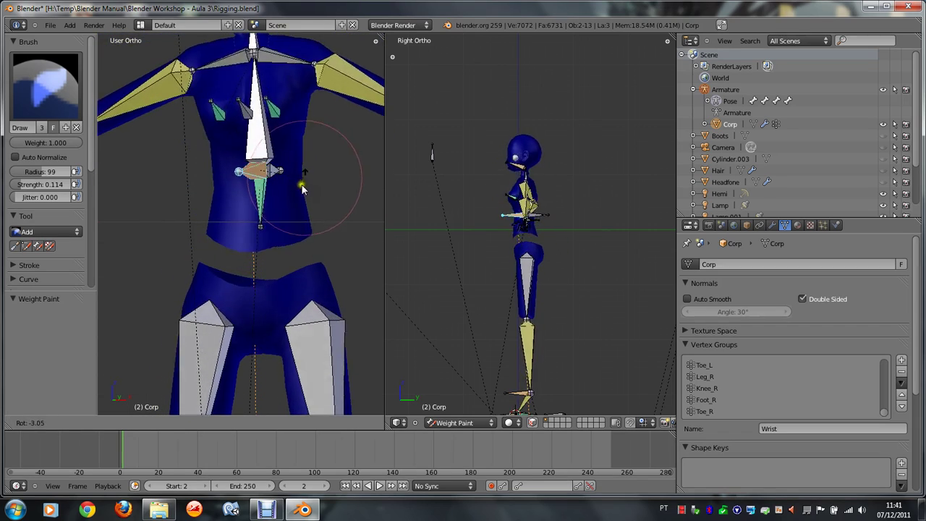
pyautogui.press('Escape')
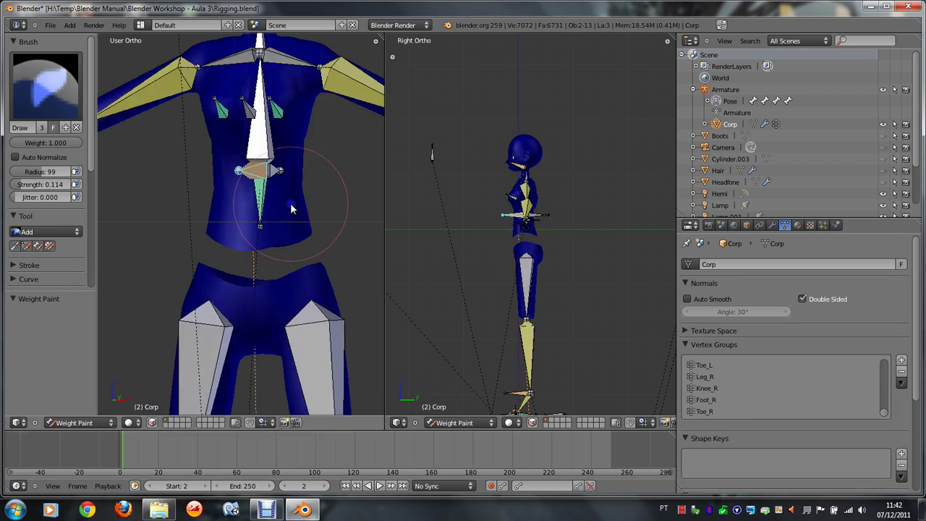
pyautogui.press('KP_3')
pyautogui.press('r')
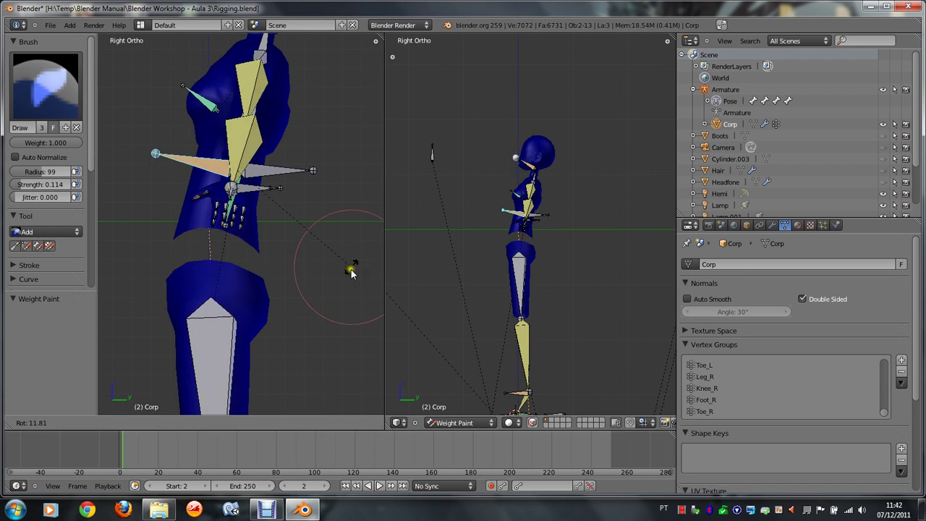
pyautogui.rightClick(321, 277)
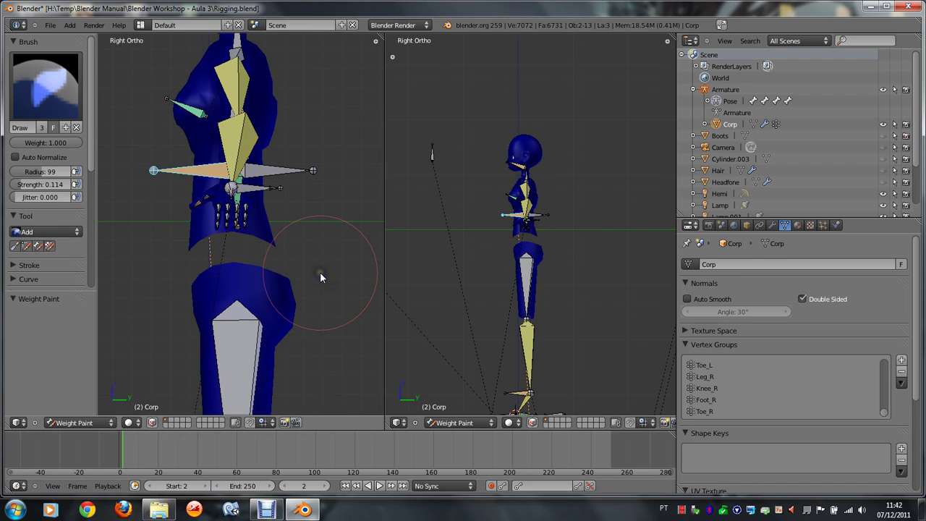
# Step: Select the lower spine bone and paint stronger red-yellow weight across the hips
pyautogui.scroll(2, 299, 265)
pyautogui.rightClick(235, 197)
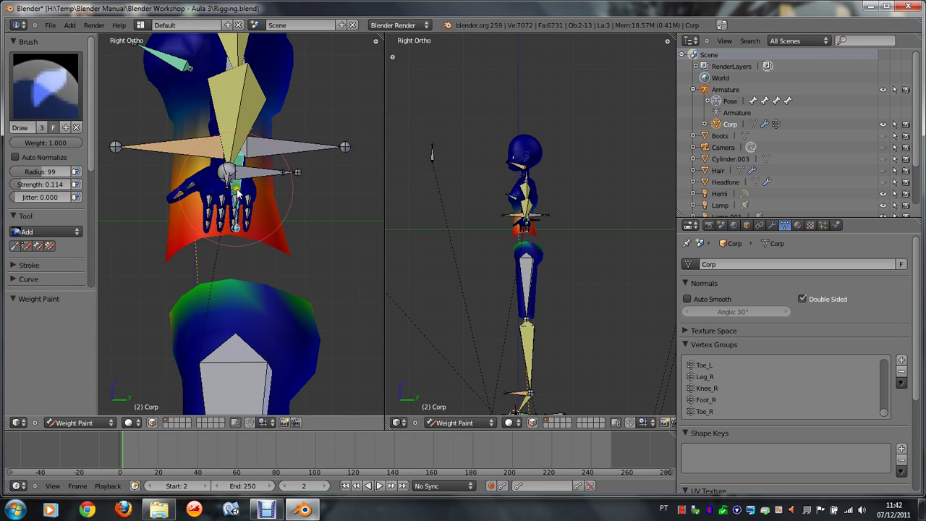
pyautogui.moveTo(236, 191); pyautogui.dragTo(241, 187, button='middle')
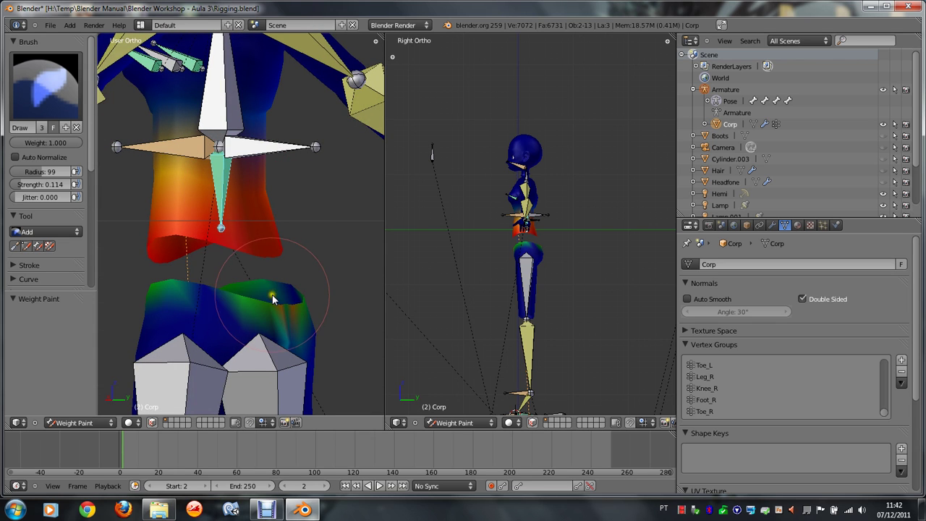
pyautogui.moveTo(272, 295); pyautogui.dragTo(295, 292, button='middle')
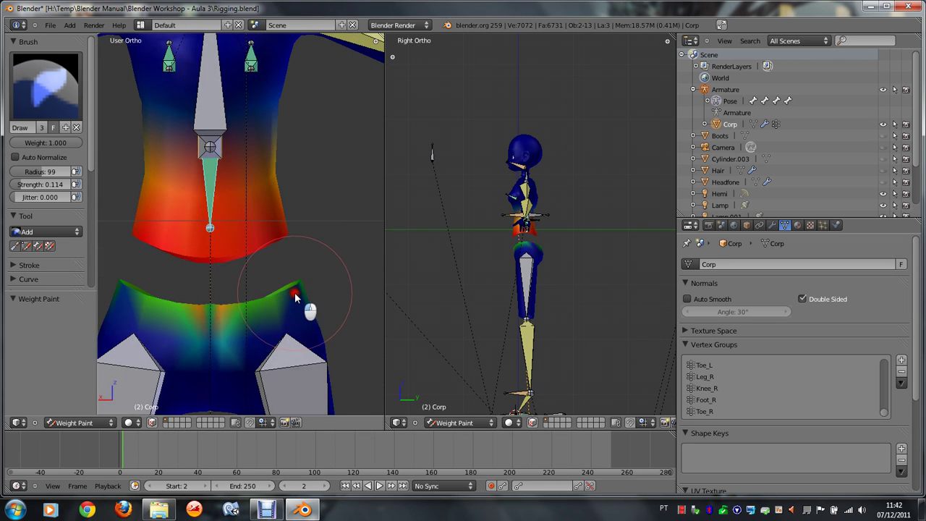
pyautogui.moveTo(295, 293)
pyautogui.mouseDown()
pyautogui.moveTo(292, 304)
pyautogui.moveTo(276, 299)
pyautogui.mouseUp()
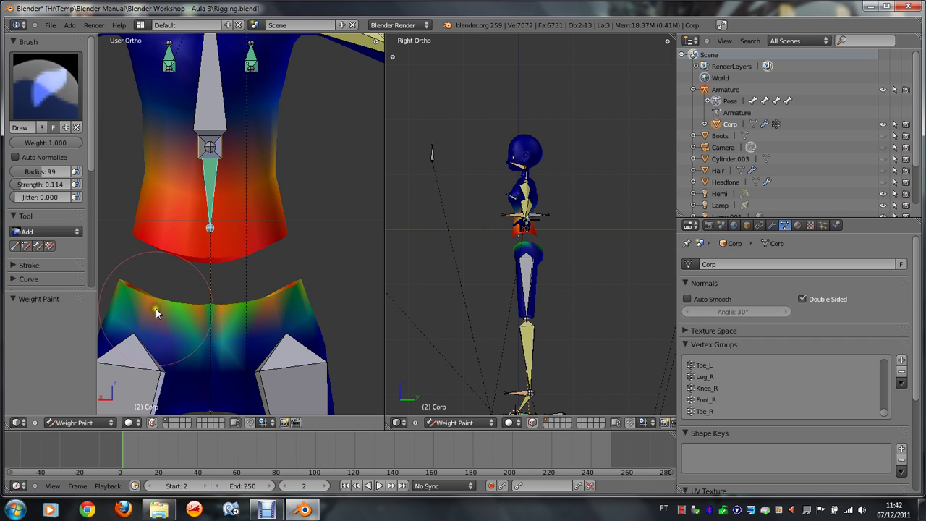
pyautogui.moveTo(156, 308)
pyautogui.mouseDown()
pyautogui.moveTo(133, 289)
pyautogui.moveTo(185, 304)
pyautogui.mouseUp()
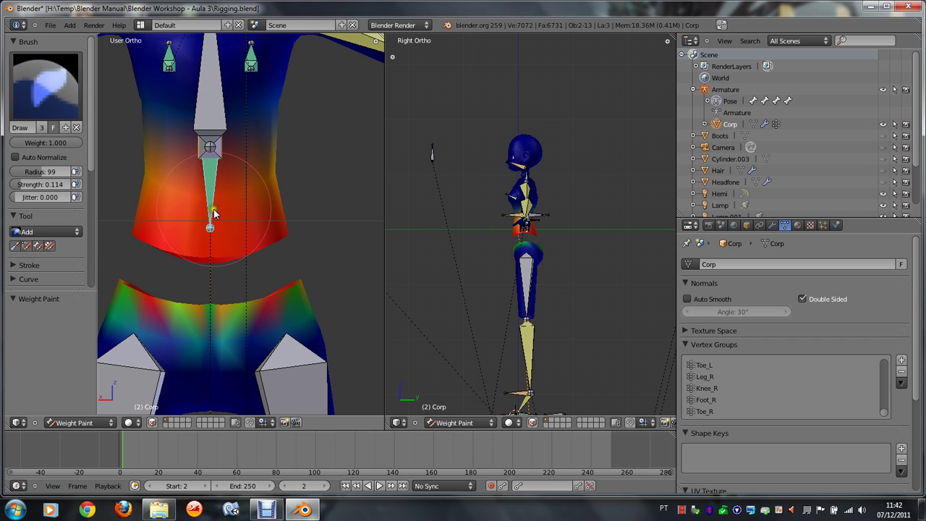
pyautogui.press('KP_4')
pyautogui.press('KP_4')
pyautogui.press('KP_4')
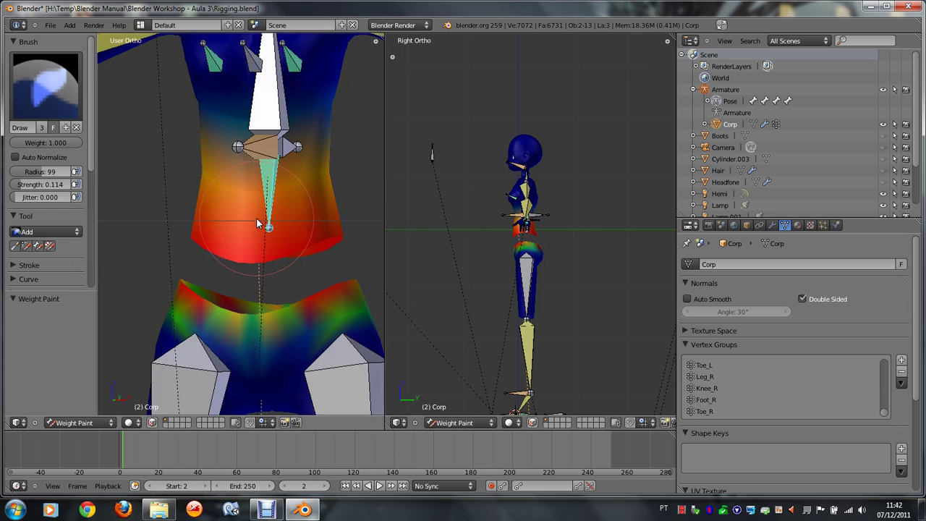
pyautogui.press('KP_4')
# Step: Rotate the spine bone about X and confirm, checking the bend from side and front
pyautogui.rightClick(250, 148)
pyautogui.press('r')
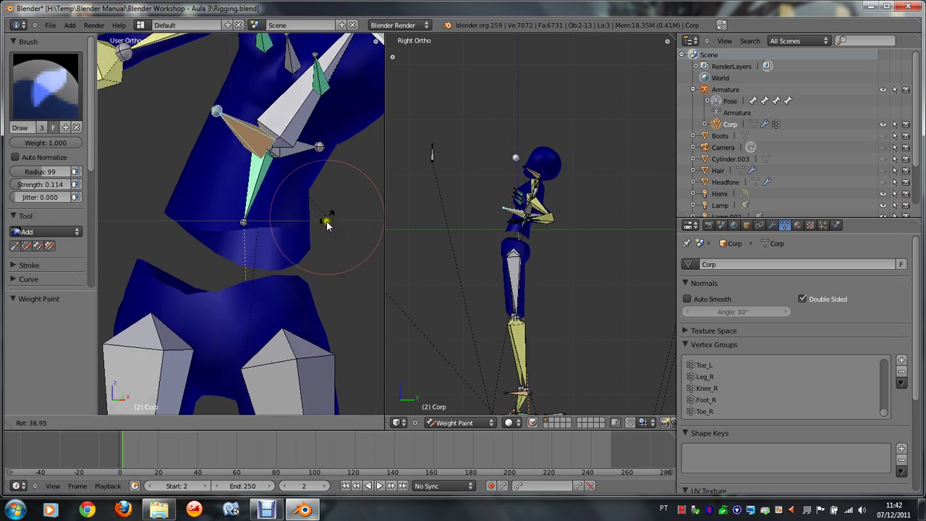
pyautogui.press('x')
pyautogui.click(322, 242)
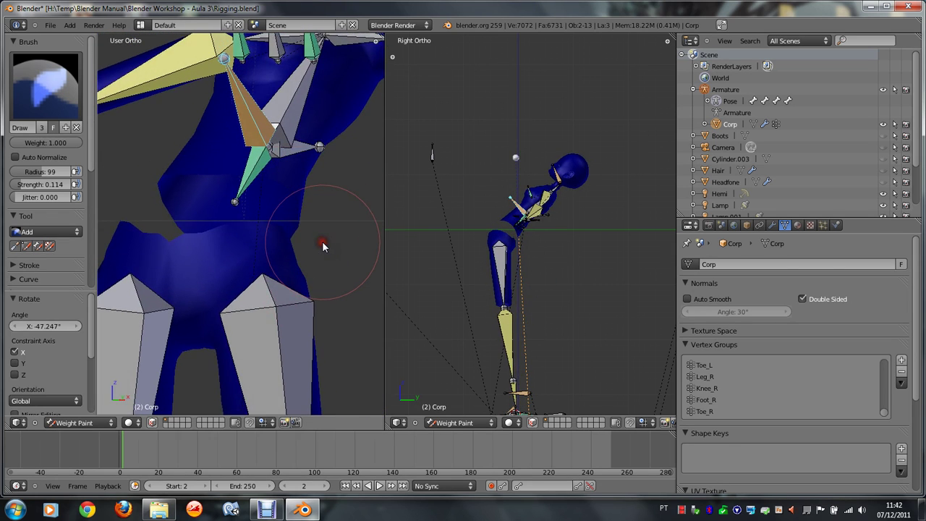
pyautogui.press('KP_3')
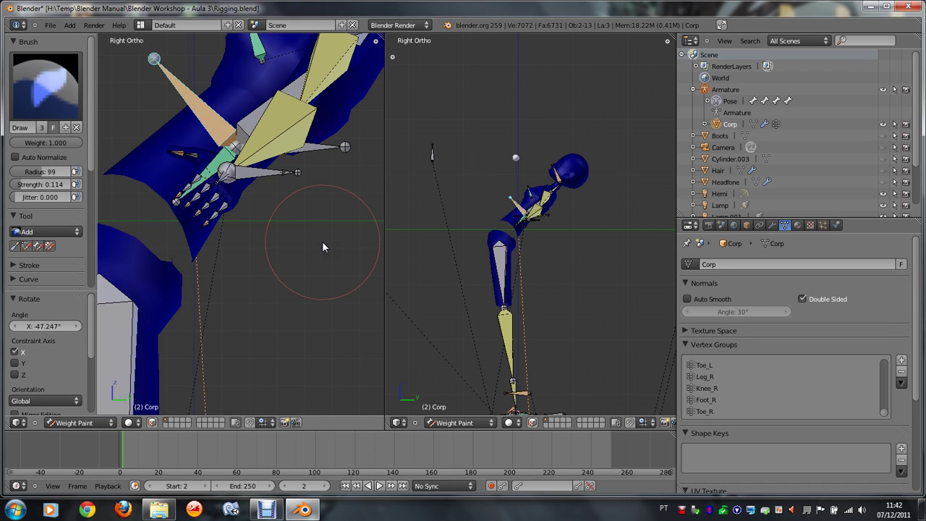
pyautogui.press('KP_1')
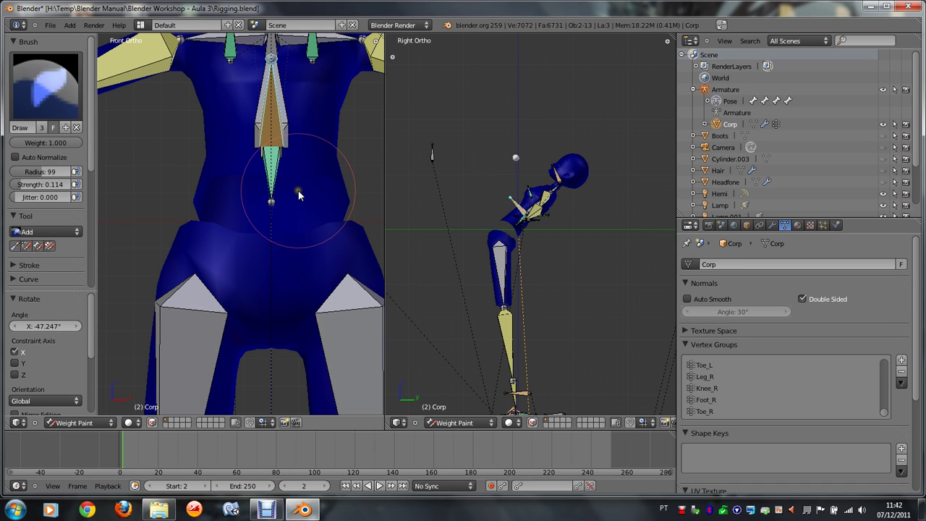
# Step: Clear bone rotation and location with Alt+R and Alt+G, then test-move a bone and cancel
pyautogui.hotkey('alt', 'r')
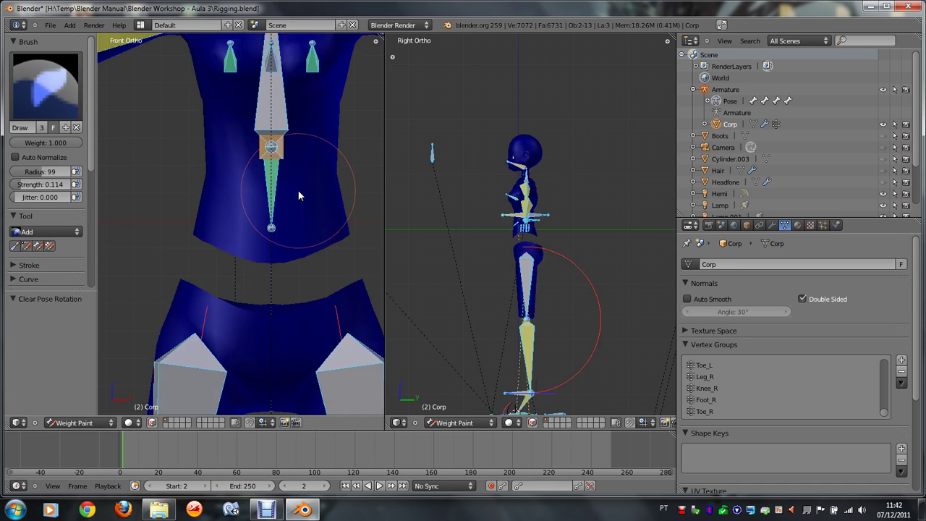
pyautogui.hotkey('alt', 'g')
pyautogui.scroll(-2, 300, 200)
pyautogui.press('KP_8')
pyautogui.press('KP_8')
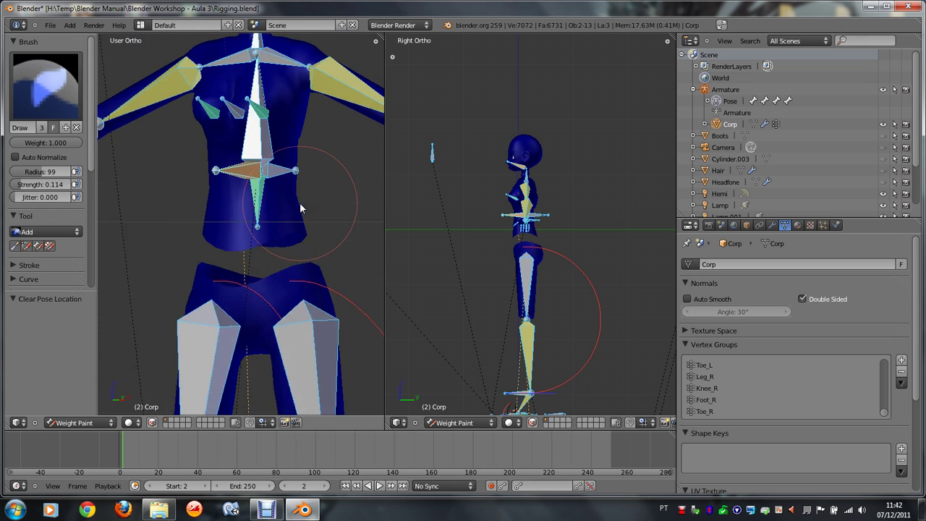
pyautogui.press('g')
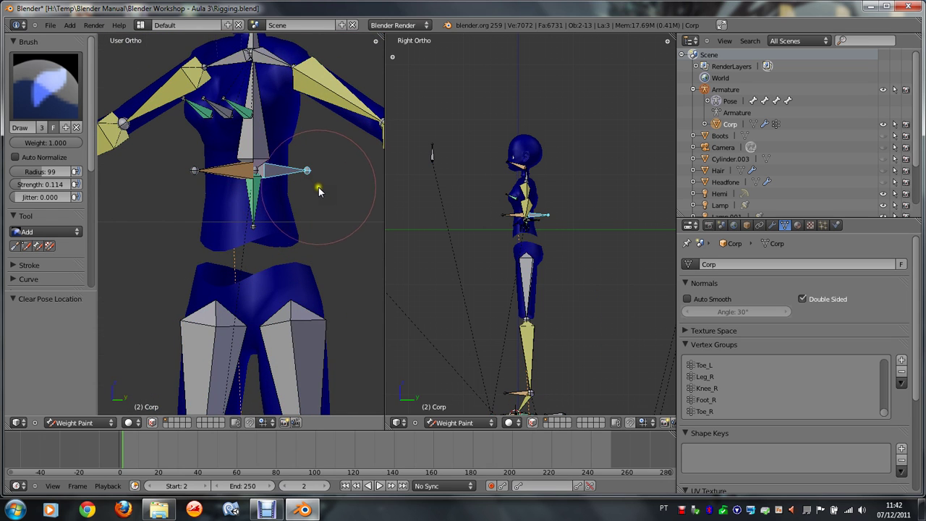
pyautogui.rightClick(352, 231)
# Step: In side view, move the bone along Z so the figure stands upright
pyautogui.scroll(-3, 325, 254)
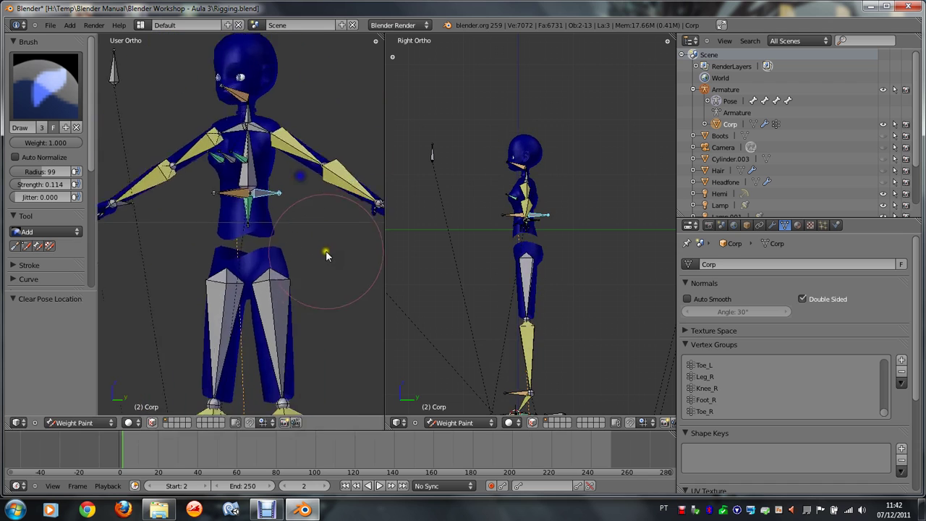
pyautogui.press('KP_3')
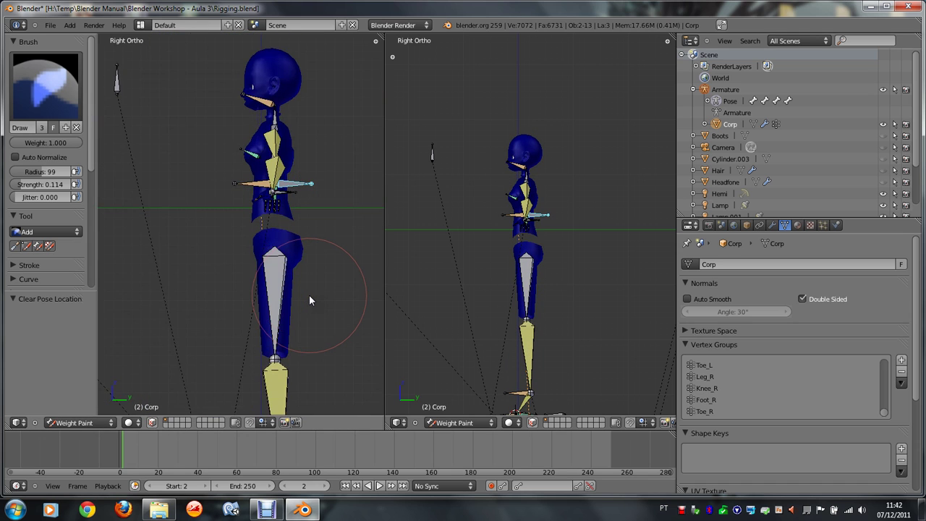
pyautogui.scroll(2, 309, 295)
pyautogui.keyDown('ctrl'); pyautogui.scroll(-3, 309, 294); pyautogui.keyUp('ctrl')
pyautogui.press('g')
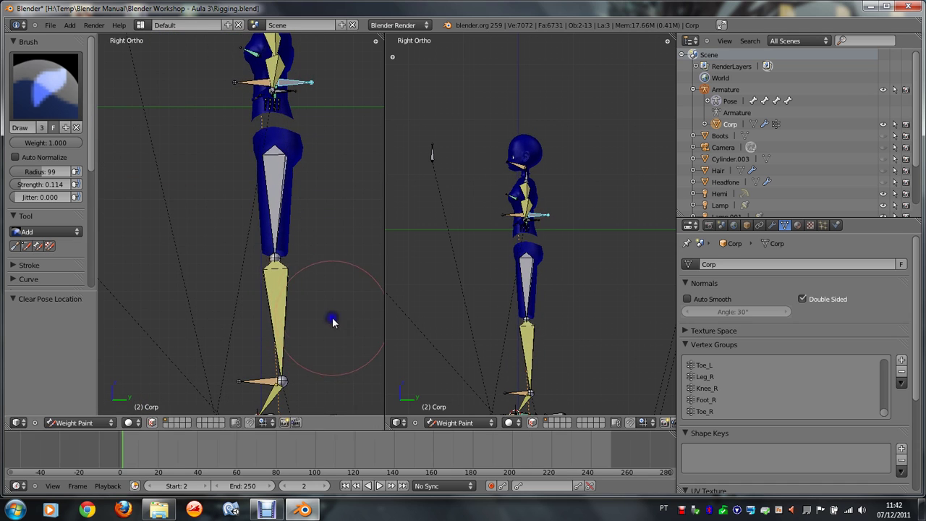
pyautogui.press('z')
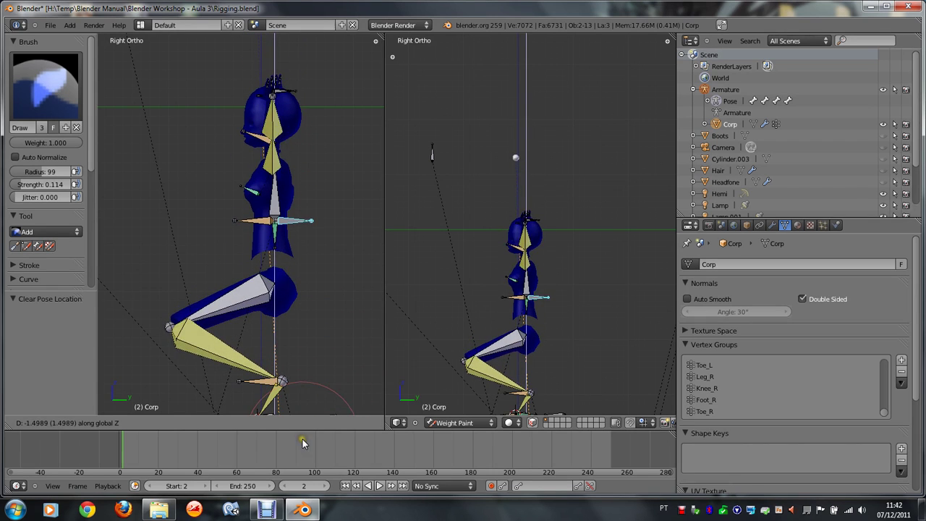
pyautogui.click(334, 282)
# Step: Zoom in from the front and paint weight onto the head and neck
pyautogui.press('KP_1')
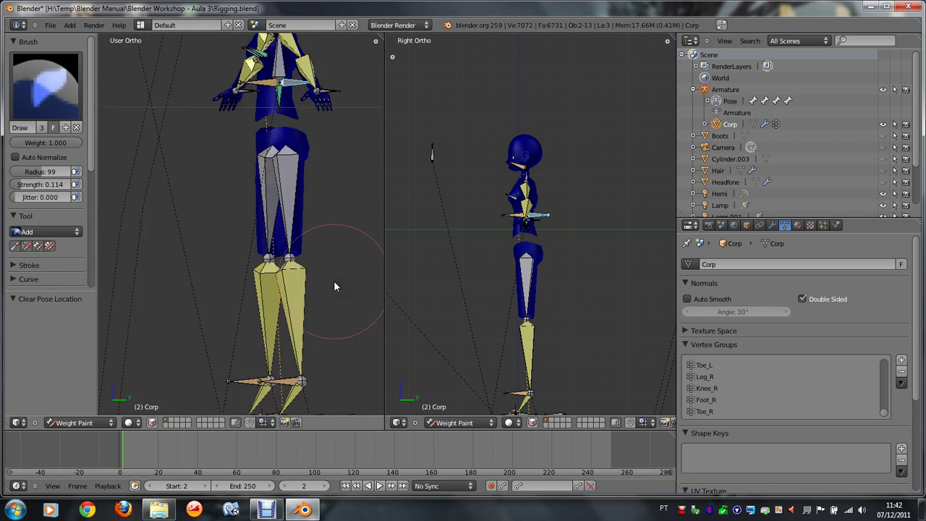
pyautogui.keyDown('ctrl'); pyautogui.scroll(1, 333, 287); pyautogui.keyUp('ctrl')
pyautogui.keyDown('ctrl'); pyautogui.scroll(4, 333, 286); pyautogui.keyUp('ctrl')
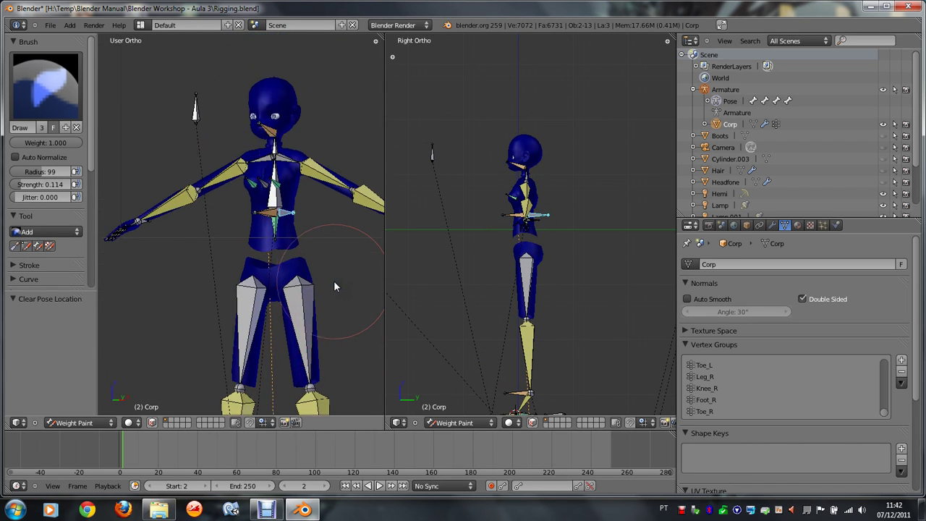
pyautogui.keyDown('ctrl'); pyautogui.scroll(2, 334, 287); pyautogui.keyUp('ctrl')
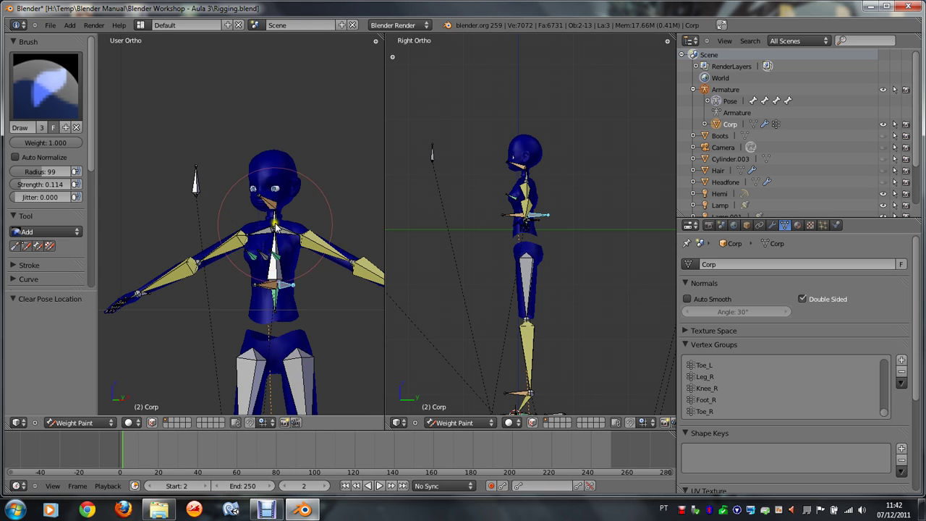
pyautogui.moveTo(271, 170); pyautogui.dragTo(275, 212)
# Step: Paint more of the head fully red from a three-quarter side view
pyautogui.scroll(1, 279, 218)
pyautogui.moveTo(277, 213); pyautogui.dragTo(383, 225, button='middle')
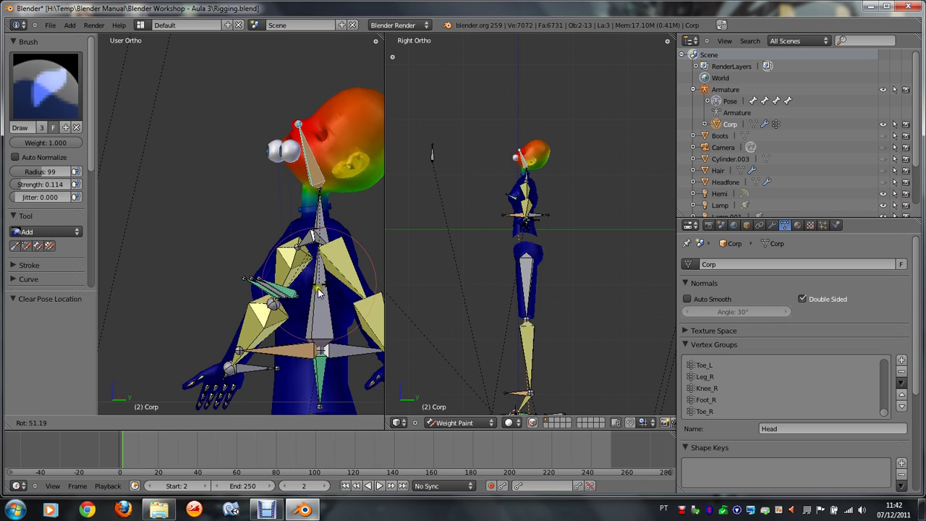
pyautogui.press('Escape')
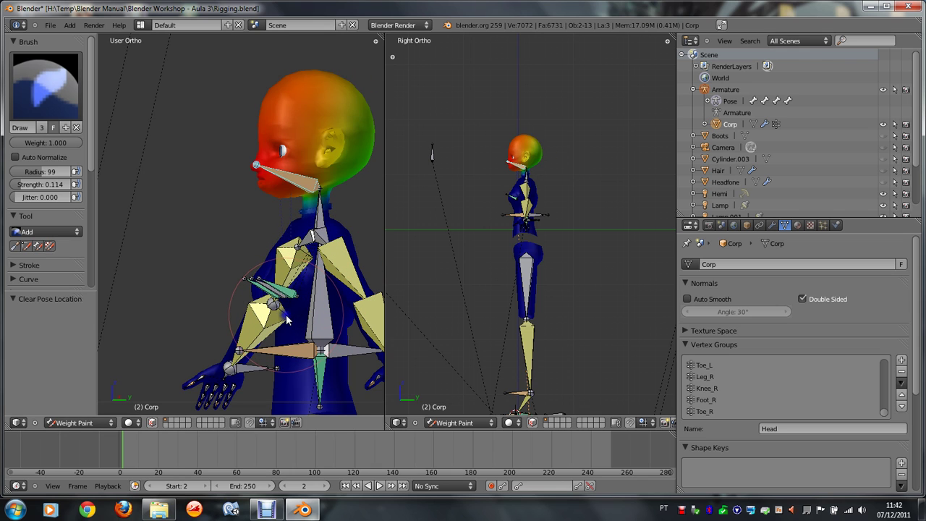
pyautogui.press('KP_4')
pyautogui.moveTo(332, 138)
pyautogui.mouseDown()
pyautogui.moveTo(279, 148)
pyautogui.moveTo(337, 154)
pyautogui.moveTo(339, 104)
pyautogui.moveTo(254, 116)
pyautogui.mouseUp()
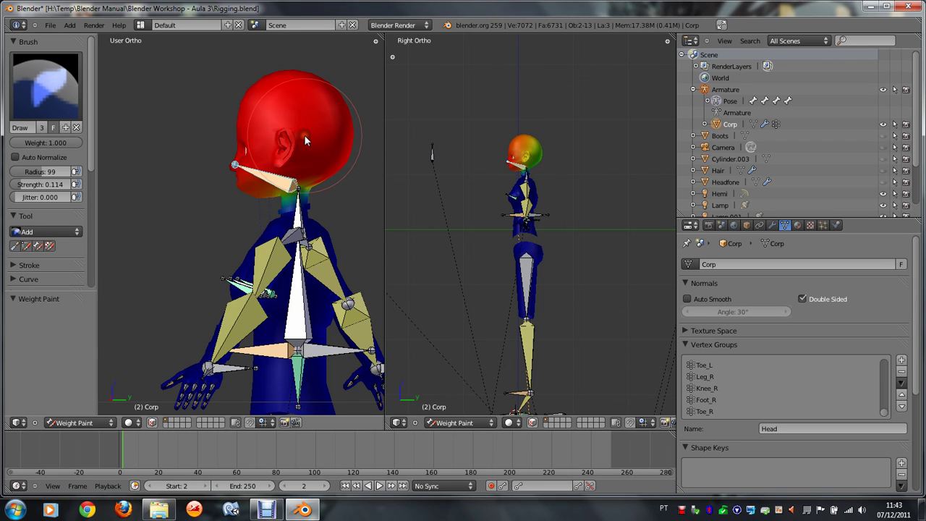
# Step: Paint weight under the jaw from the side of the head
pyautogui.press('KP_1')
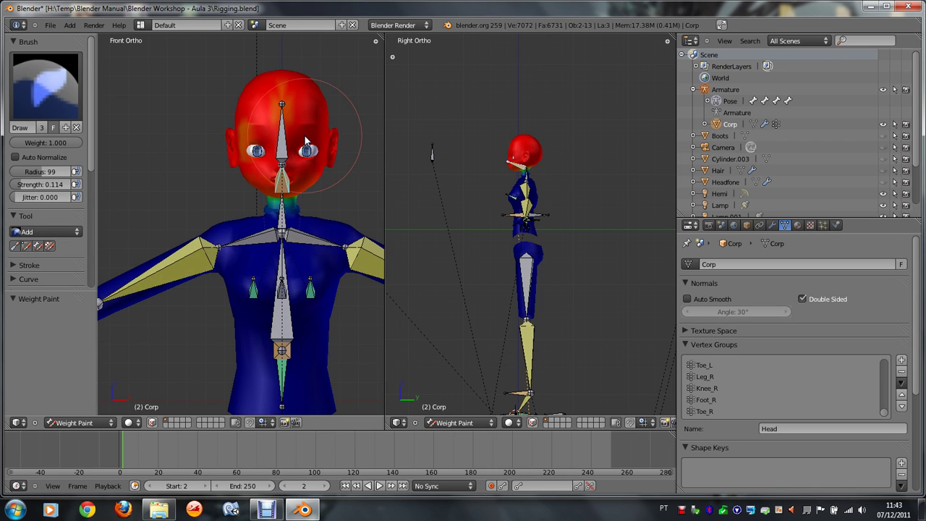
pyautogui.scroll(3, 282, 136)
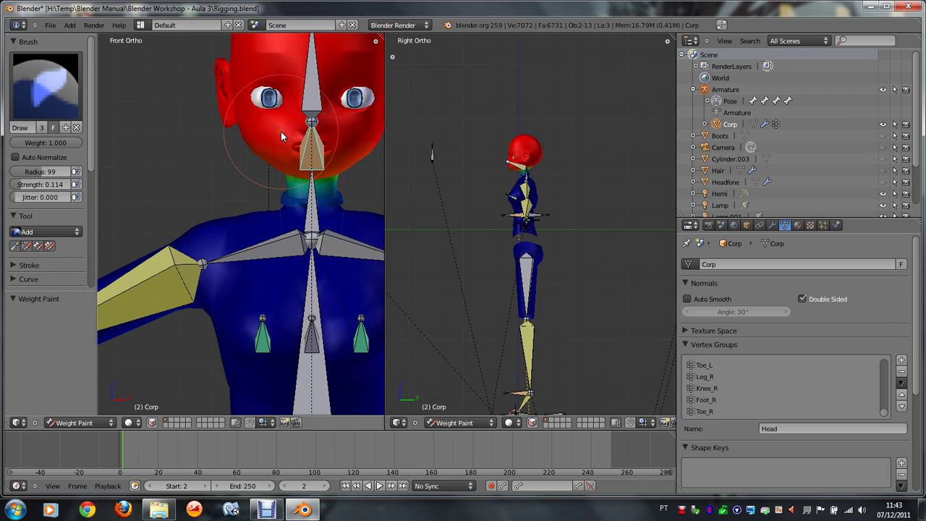
pyautogui.moveTo(281, 132); pyautogui.dragTo(281, 131, button='middle')
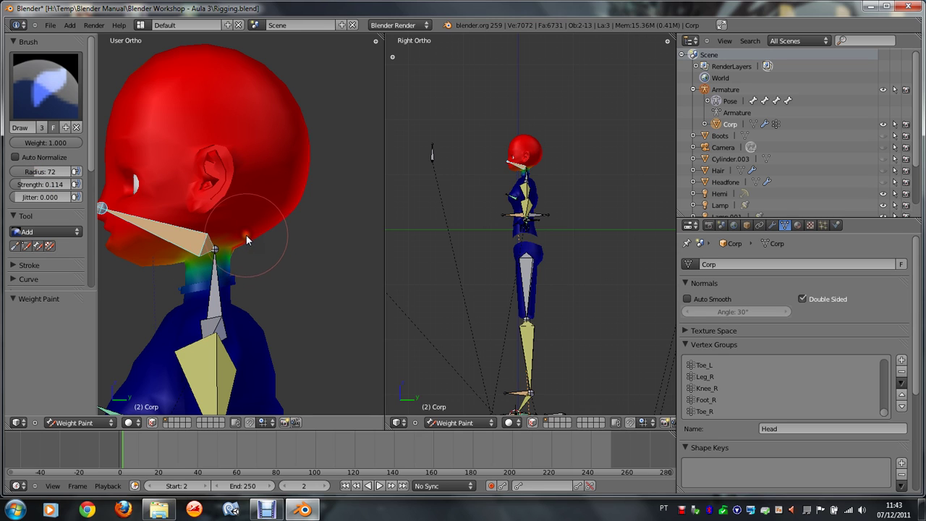
pyautogui.moveTo(243, 242); pyautogui.dragTo(174, 253)
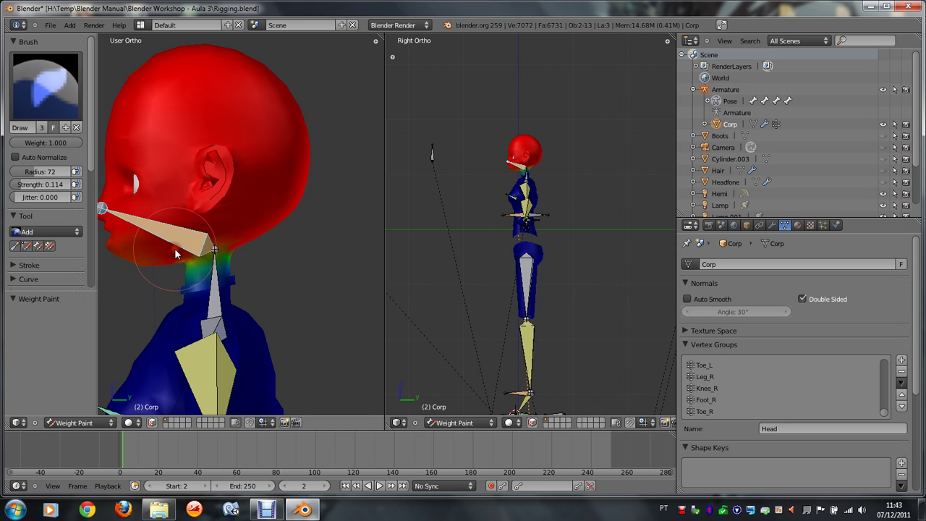
# Step: Paint weight onto the lips and chin from a three-quarter face view
pyautogui.moveTo(271, 207); pyautogui.dragTo(234, 241, button='middle')
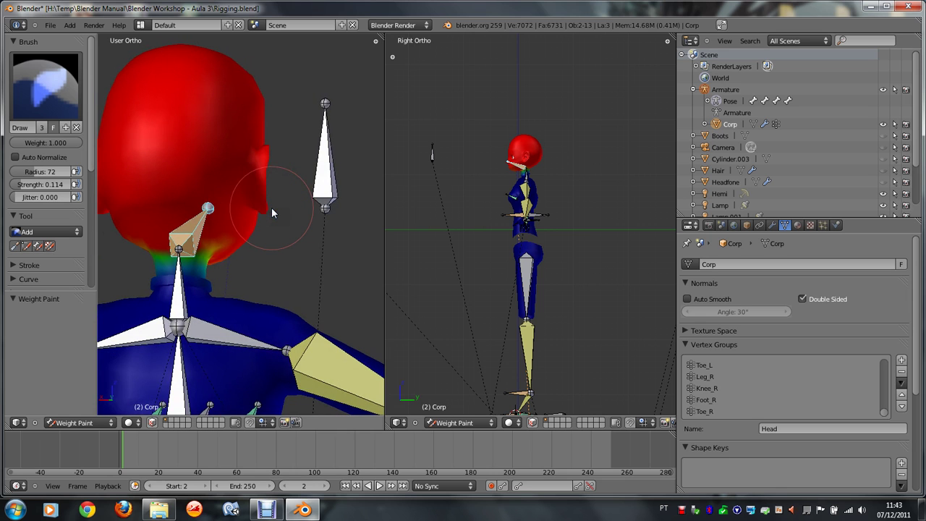
pyautogui.press('KP_1')
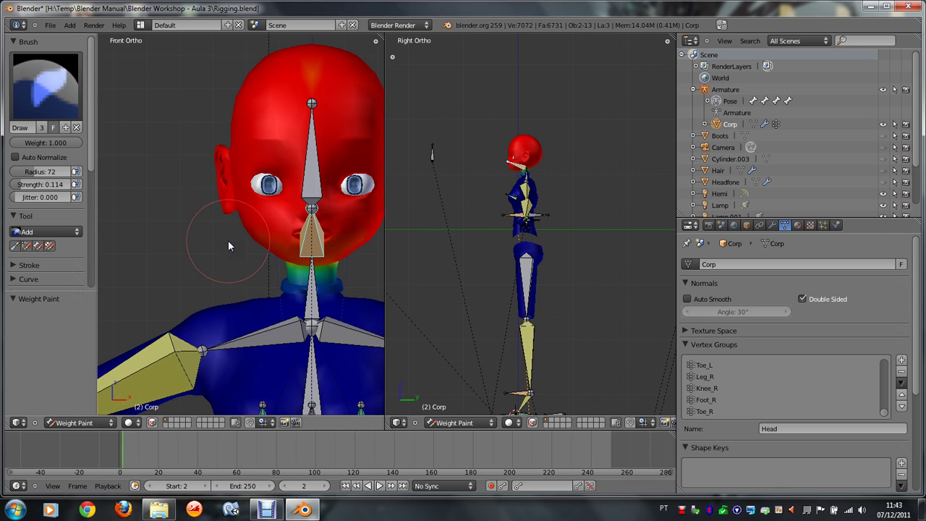
pyautogui.press('KP_6')
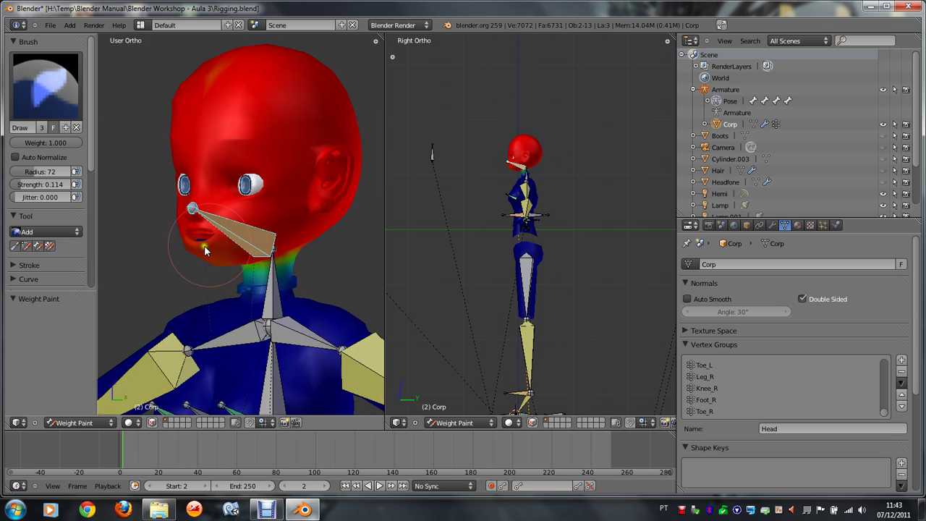
pyautogui.scroll(6, 198, 249)
pyautogui.moveTo(133, 278); pyautogui.dragTo(141, 309)
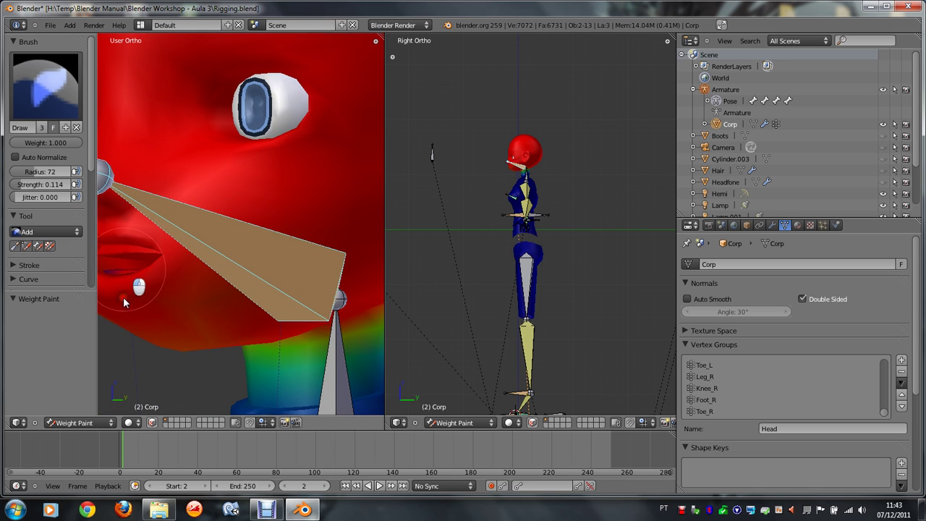
# Step: Switch to wireframe shading and paint the lip area red
pyautogui.press('z')
pyautogui.press('z')
pyautogui.scroll(-3, 153, 274)
pyautogui.press('KP_8')
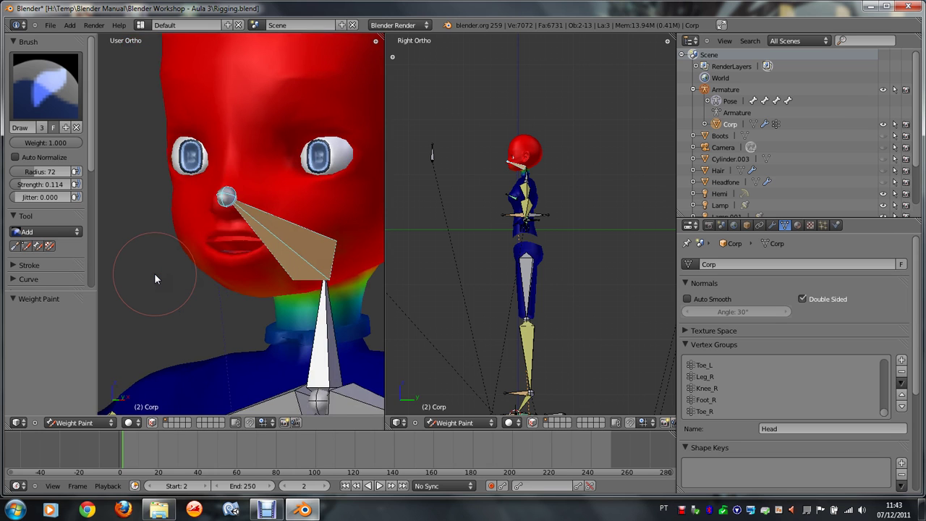
pyautogui.press('KP_4')
pyautogui.press('KP_8')
pyautogui.press('KP_8')
pyautogui.press('KP_4')
pyautogui.press('KP_2')
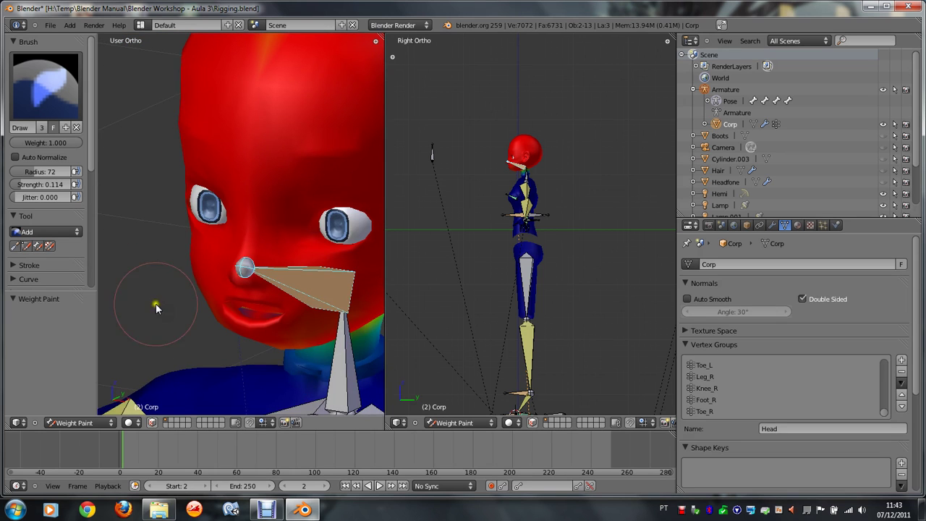
pyautogui.click(131, 422)
pyautogui.click(145, 399)
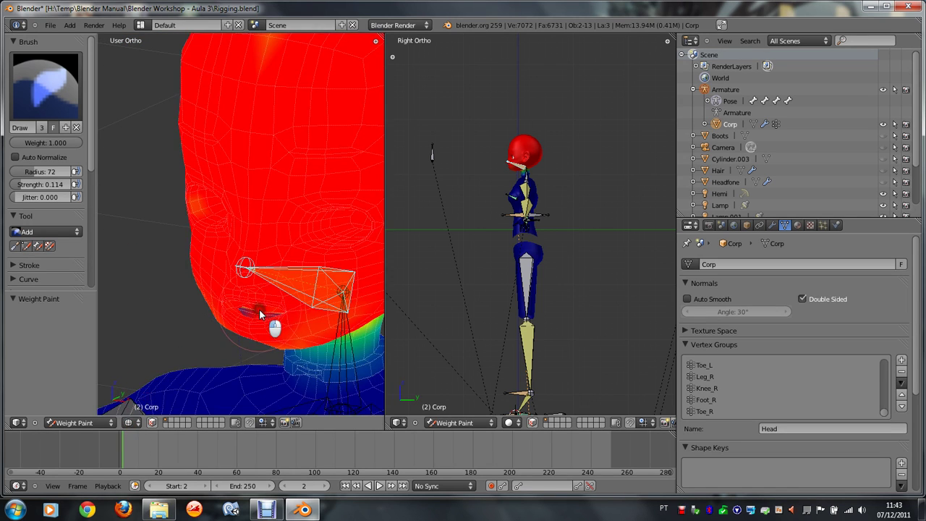
pyautogui.moveTo(261, 313); pyautogui.dragTo(244, 315)
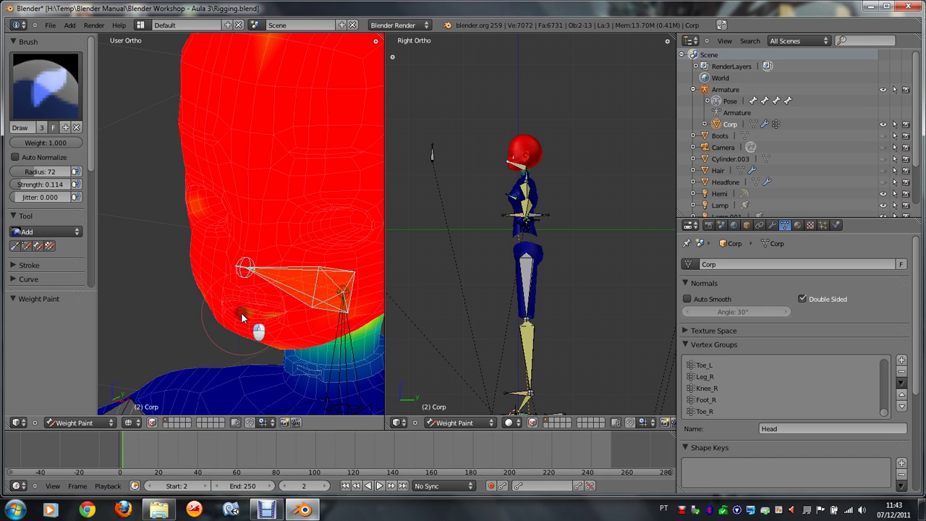
# Step: Orbit down toward the neck and return to solid shading
pyautogui.press('KP_8')
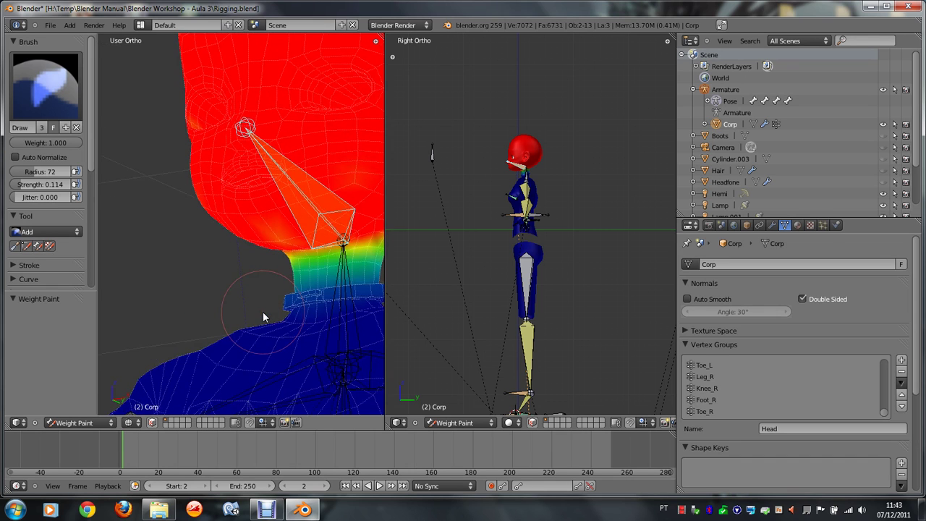
pyautogui.press('KP_8')
pyautogui.press('KP_8')
pyautogui.keyDown('shift'); pyautogui.scroll(-3, 264, 312); pyautogui.keyUp('shift')
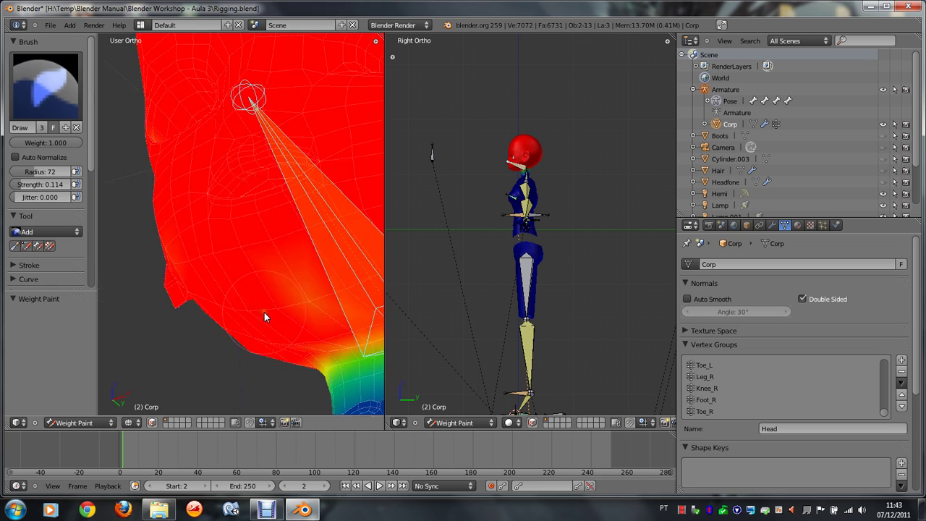
pyautogui.press('z')
pyautogui.keyDown('shift'); pyautogui.scroll(3, 291, 267); pyautogui.keyUp('shift')
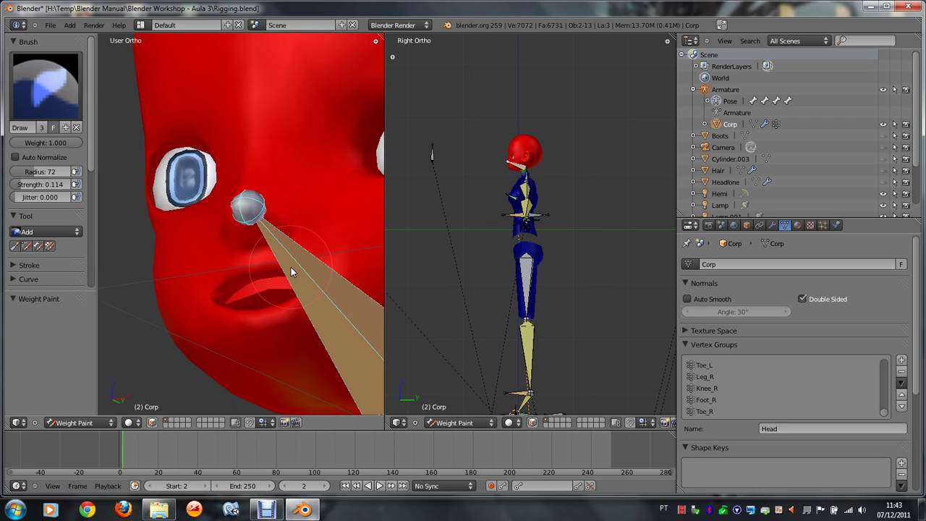
pyautogui.keyDown('ctrl'); pyautogui.scroll(-3, 291, 267); pyautogui.keyUp('ctrl')
pyautogui.keyDown('ctrl'); pyautogui.scroll(3, 291, 267); pyautogui.keyUp('ctrl')
pyautogui.scroll(-1, 291, 267)
# Step: Toggle between Edit Mode and Weight Paint repeatedly while orbiting around the head
pyautogui.press('Tab')
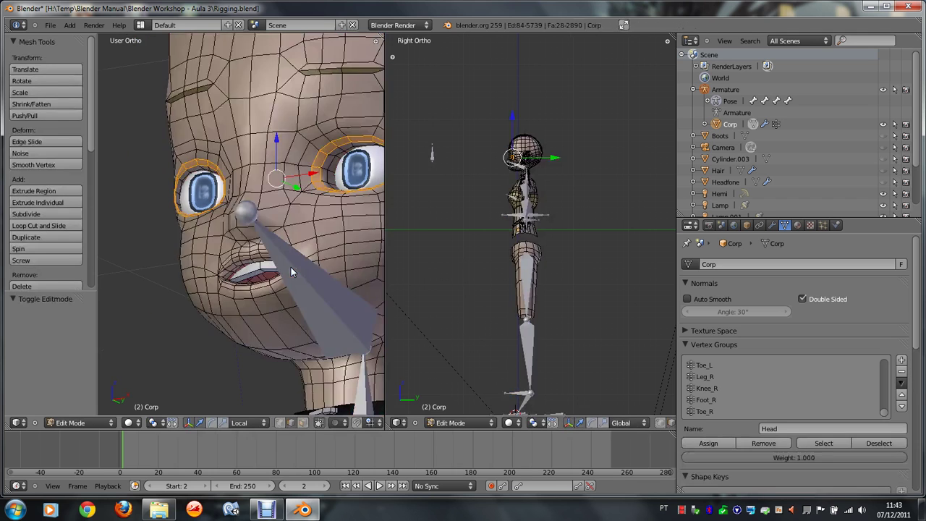
pyautogui.press('Tab')
pyautogui.moveTo(291, 267); pyautogui.dragTo(291, 266, button='middle')
pyautogui.keyDown('shift'); pyautogui.scroll(-2, 290, 266); pyautogui.keyUp('shift')
pyautogui.keyDown('shift'); pyautogui.scroll(-2, 290, 266); pyautogui.keyUp('shift')
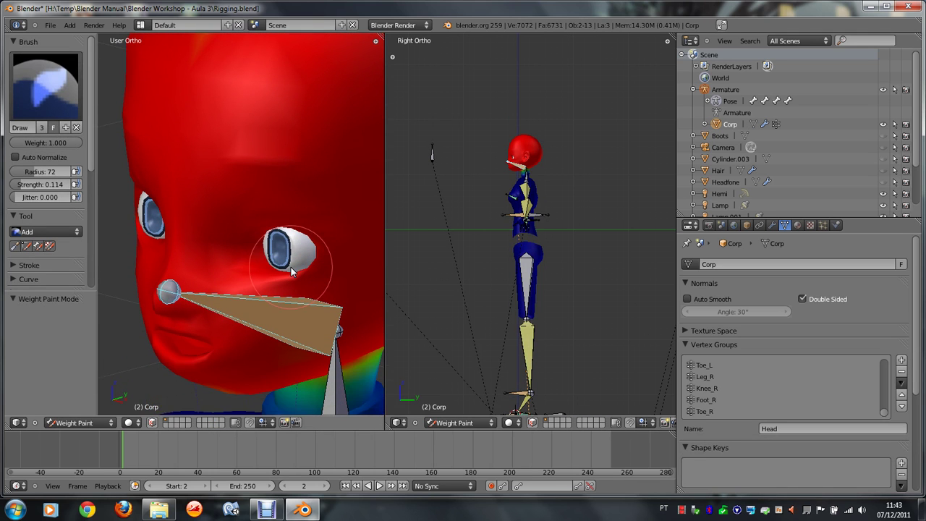
pyautogui.keyDown('shift'); pyautogui.scroll(-2, 291, 265); pyautogui.keyUp('shift')
pyautogui.press('Tab')
pyautogui.press('Tab')
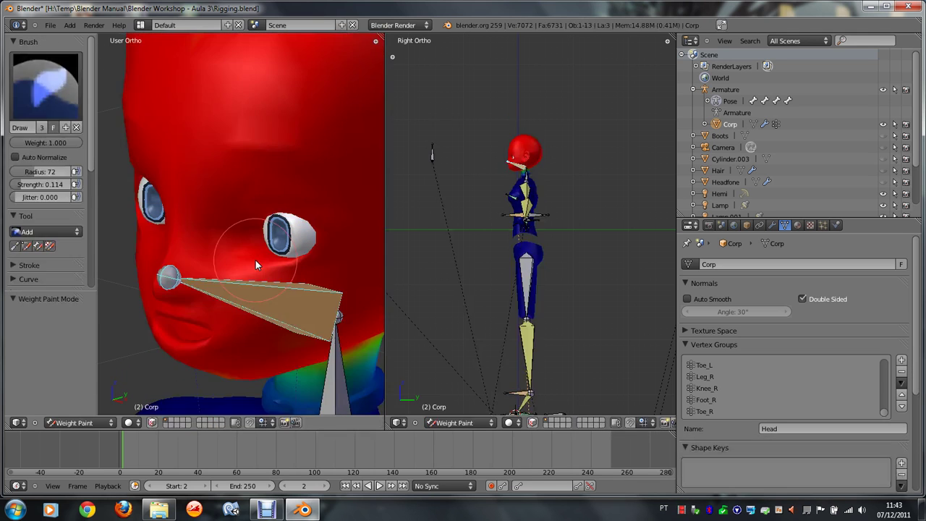
pyautogui.moveTo(256, 260); pyautogui.dragTo(231, 285, button='middle')
pyautogui.press('Tab')
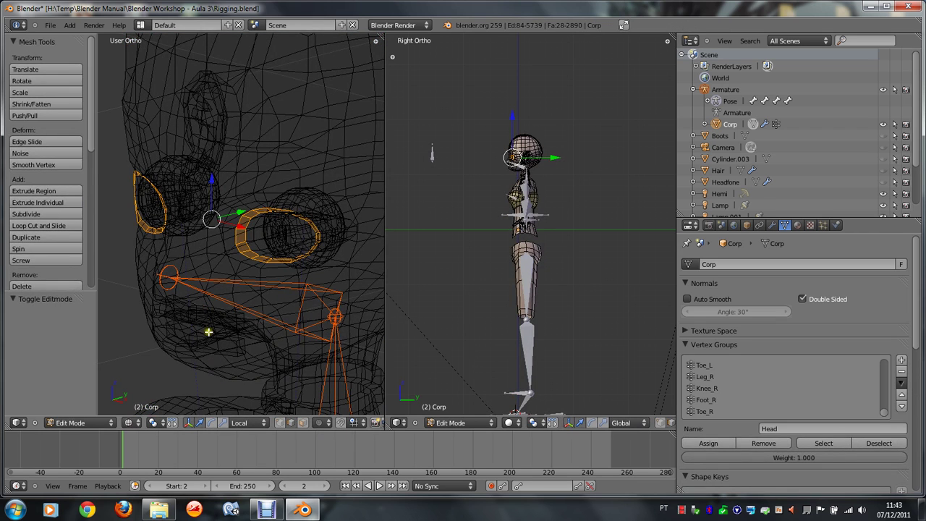
pyautogui.press('Tab')
pyautogui.moveTo(225, 318); pyautogui.dragTo(224, 317, button='middle')
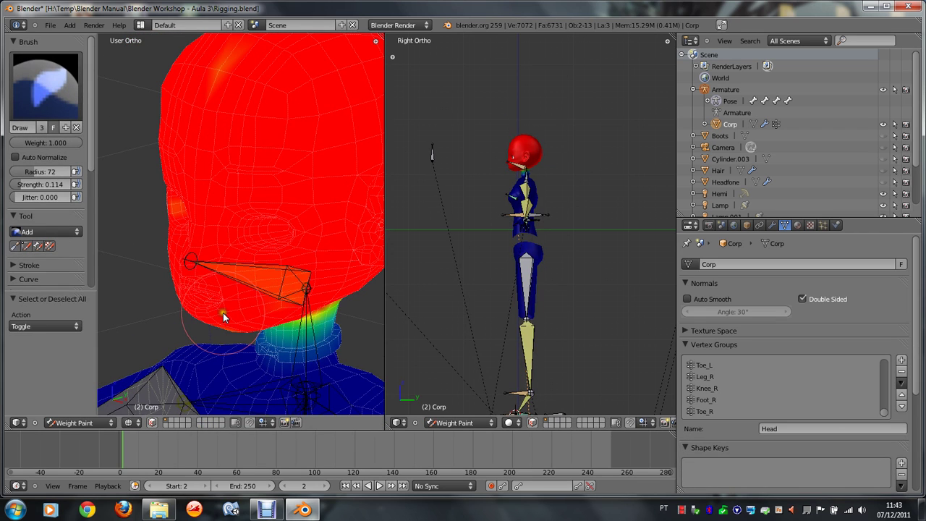
pyautogui.press('Tab')
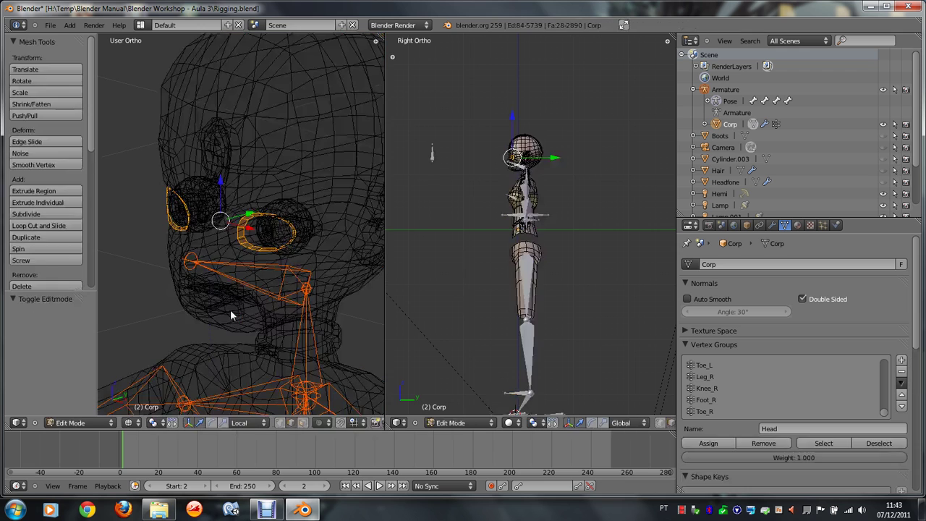
pyautogui.press('Tab')
pyautogui.moveTo(239, 299); pyautogui.dragTo(281, 297, button='middle')
# Step: Select the neck bone, set the brush to Subtract, and wipe green-yellow weight off the head
pyautogui.rightClick(281, 297)
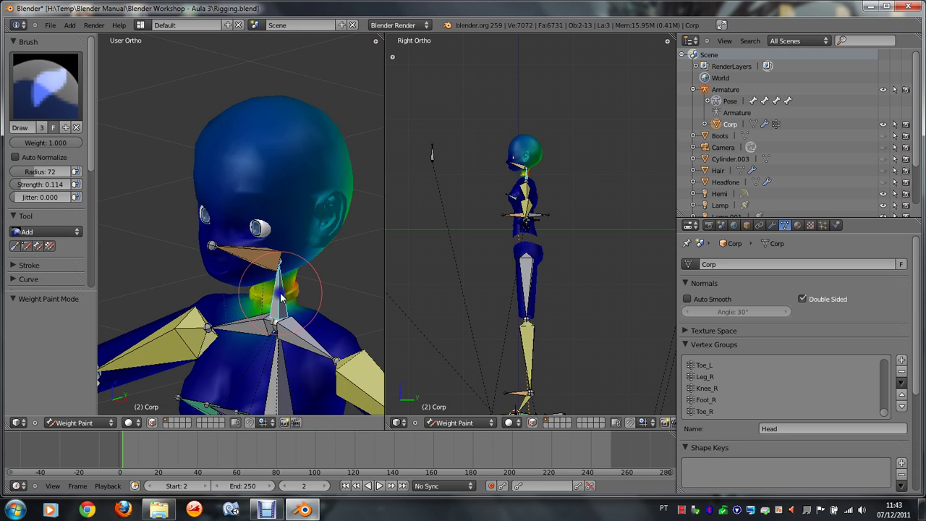
pyautogui.press('KP_3')
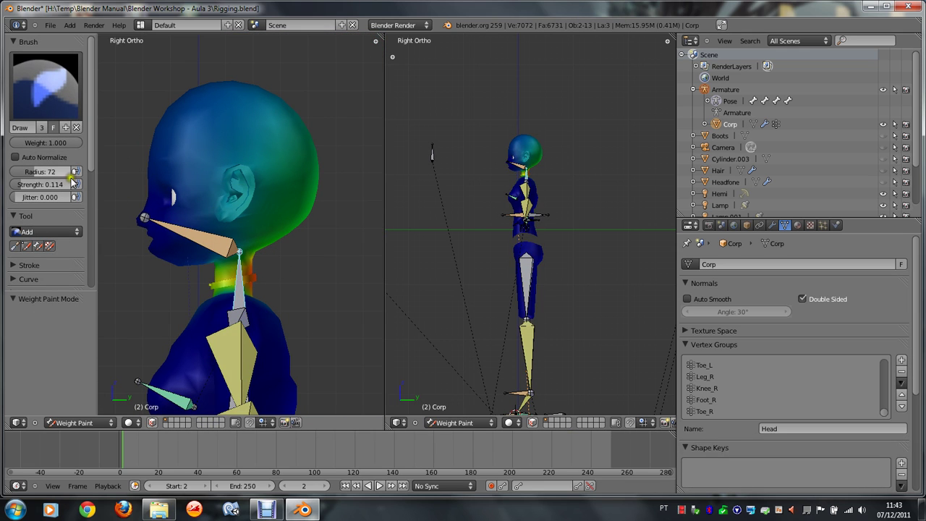
pyautogui.click(70, 234)
pyautogui.click(44, 195)
pyautogui.moveTo(173, 217); pyautogui.dragTo(331, 208)
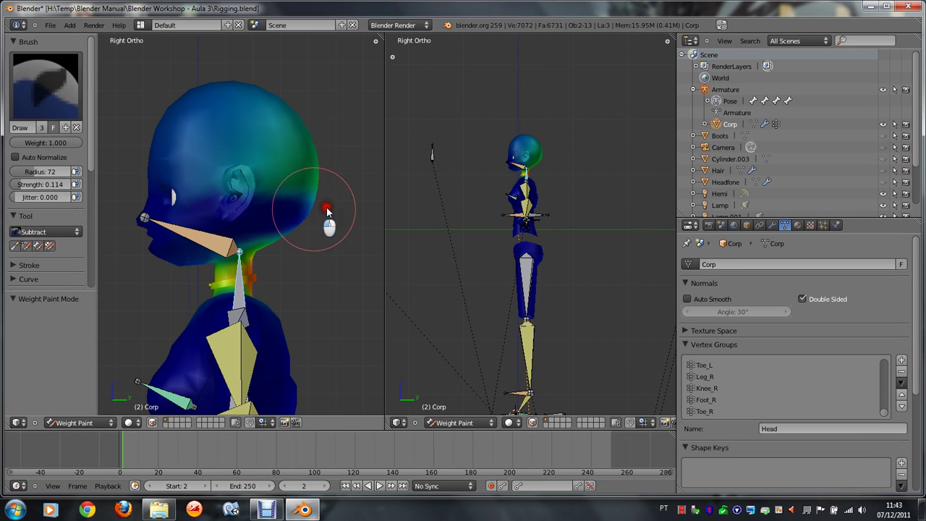
pyautogui.moveTo(233, 237)
pyautogui.mouseDown()
pyautogui.moveTo(296, 196)
pyautogui.moveTo(259, 151)
pyautogui.moveTo(171, 99)
pyautogui.mouseUp()
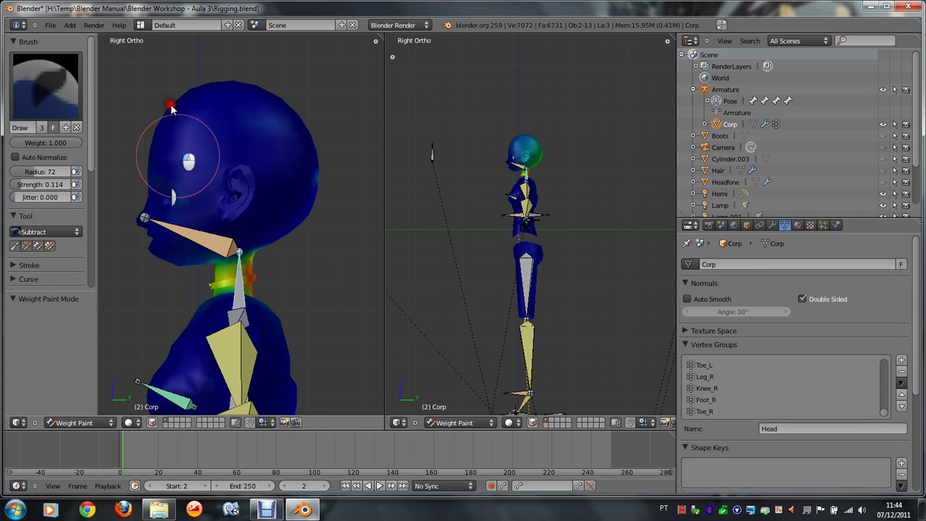
# Step: Subtract weight from the back of the head from a straight-on back view
pyautogui.moveTo(338, 183); pyautogui.dragTo(338, 183, button='middle')
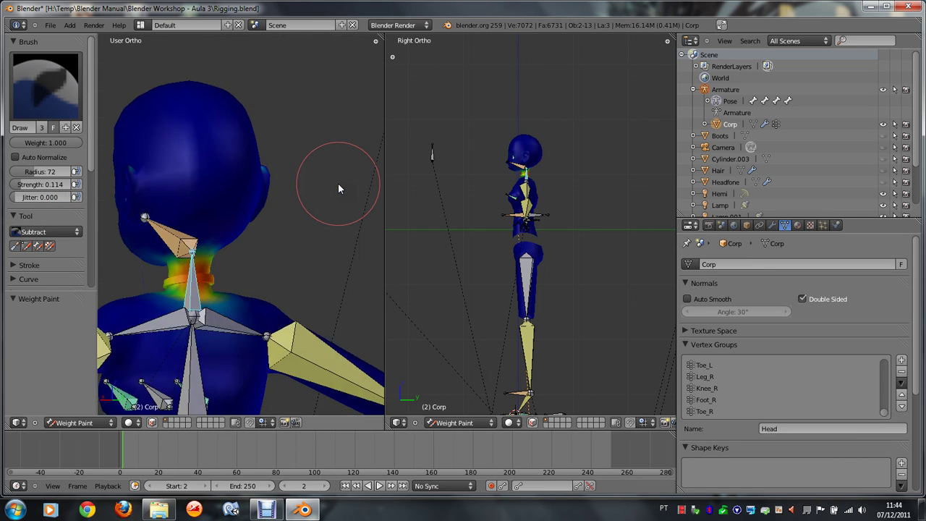
pyautogui.moveTo(176, 183); pyautogui.dragTo(176, 184, button='middle')
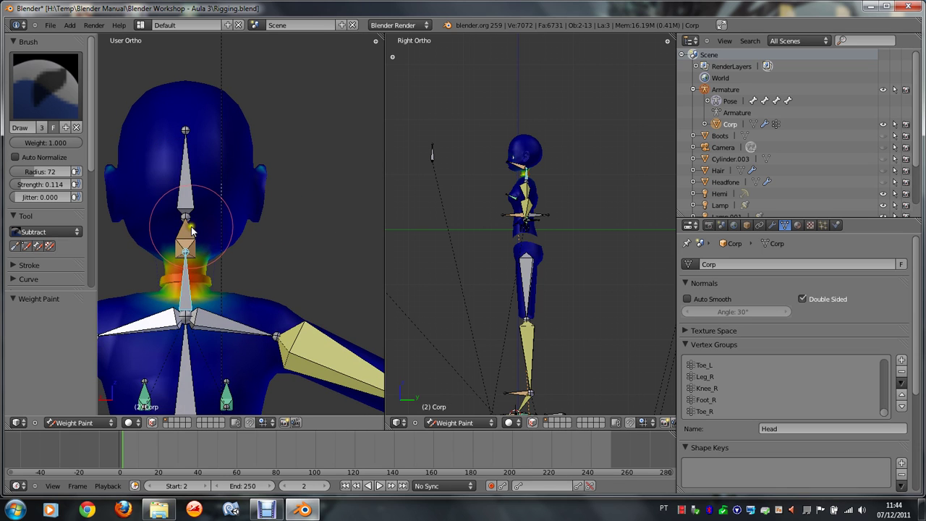
pyautogui.moveTo(248, 189)
pyautogui.mouseDown()
pyautogui.moveTo(242, 145)
pyautogui.moveTo(193, 164)
pyautogui.mouseUp()
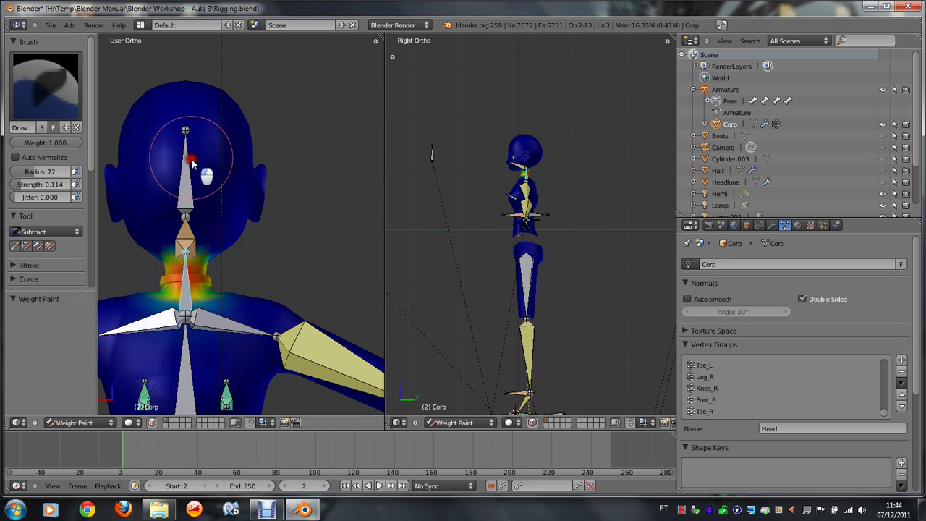
pyautogui.moveTo(257, 173)
pyautogui.mouseDown(button='middle')
pyautogui.moveTo(266, 160)
pyautogui.moveTo(280, 191)
pyautogui.moveTo(270, 186)
pyautogui.mouseUp(button='middle')
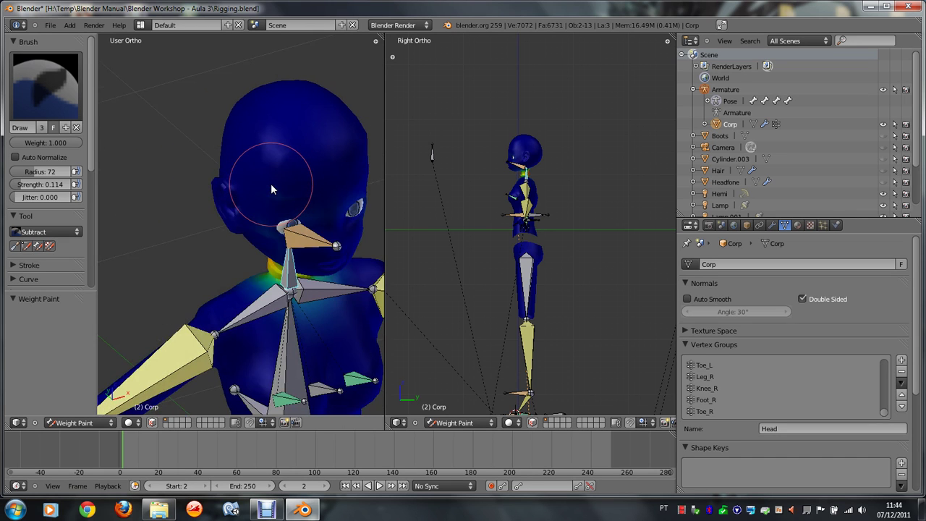
pyautogui.scroll(2, 320, 249)
pyautogui.scroll(1, 349, 277)
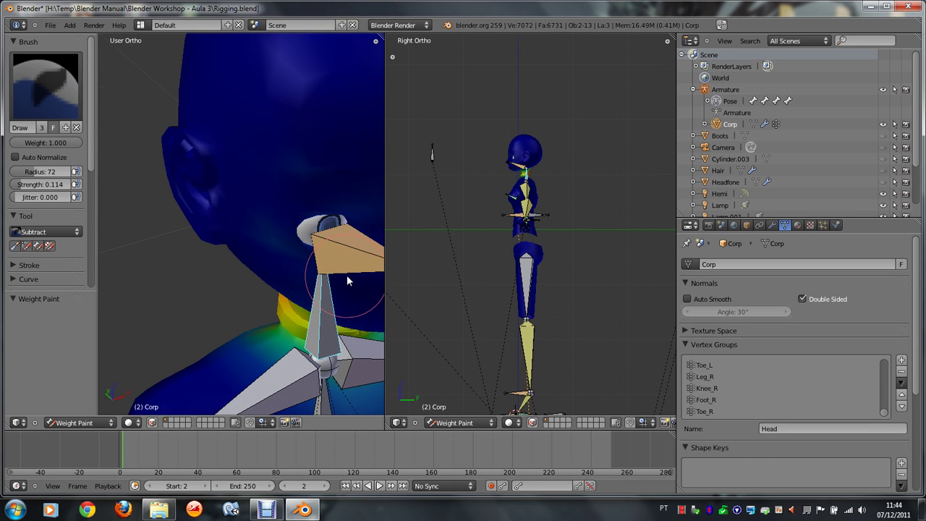
pyautogui.scroll(1, 348, 279)
pyautogui.keyDown('ctrl'); pyautogui.scroll(-3, 347, 278); pyautogui.keyUp('ctrl')
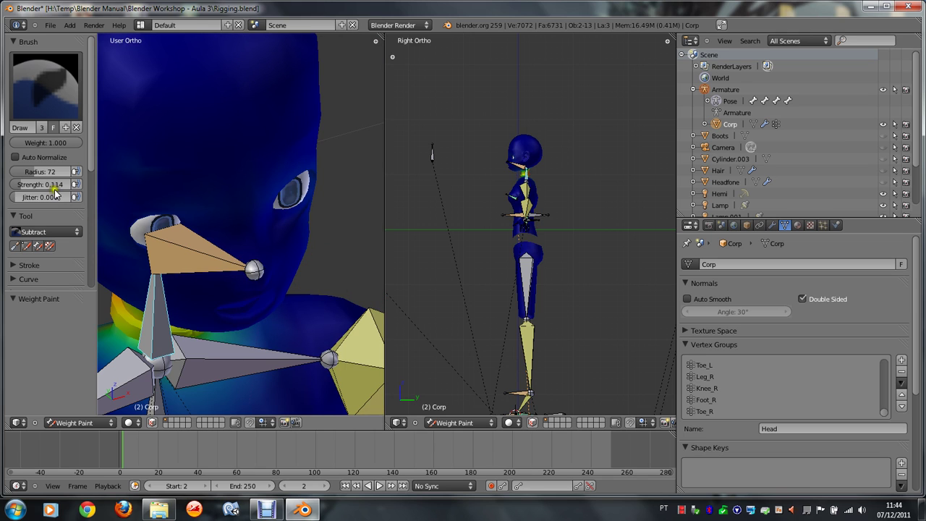
# Step: Shrink the brush radius to 45 and subtract weight along the jaw
pyautogui.moveTo(43, 173); pyautogui.dragTo(38, 174)
pyautogui.press('KP_8')
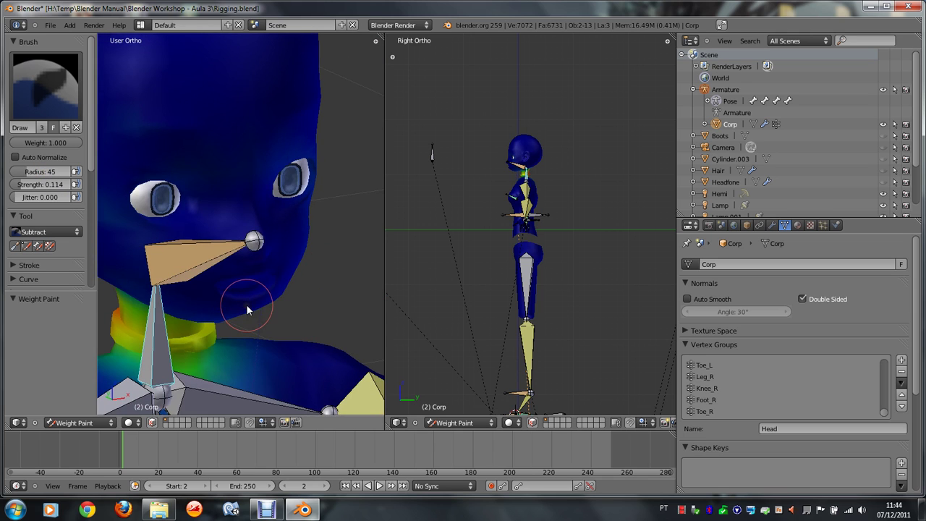
pyautogui.press('KP_8')
pyautogui.moveTo(242, 229); pyautogui.dragTo(296, 260)
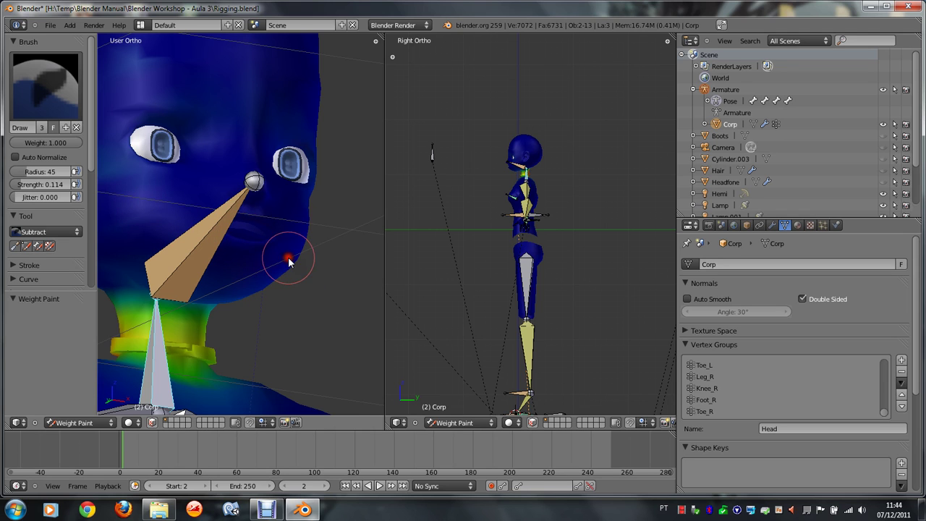
pyautogui.moveTo(289, 259); pyautogui.dragTo(194, 328, button='middle')
pyautogui.press('r')
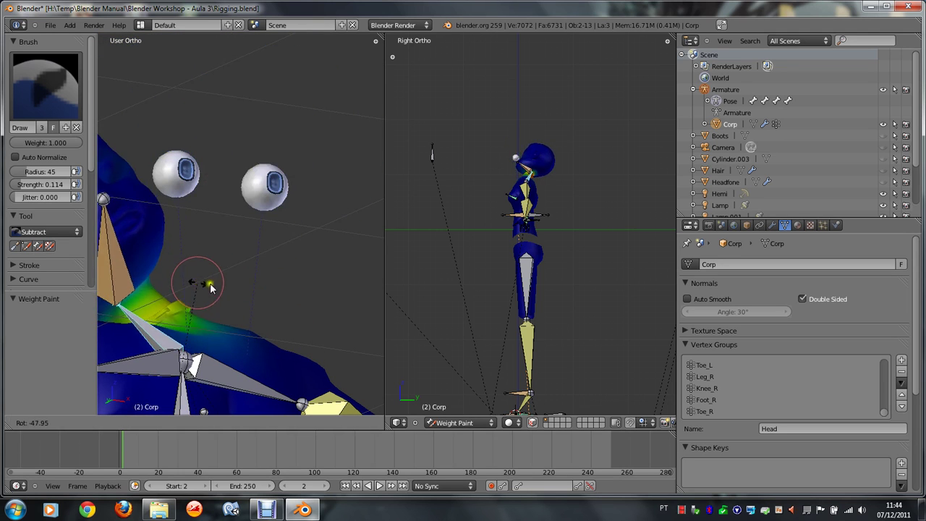
# Step: Test-rotate the neck bone about X, cancel it, and select the left shoulder bone
pyautogui.press('Escape')
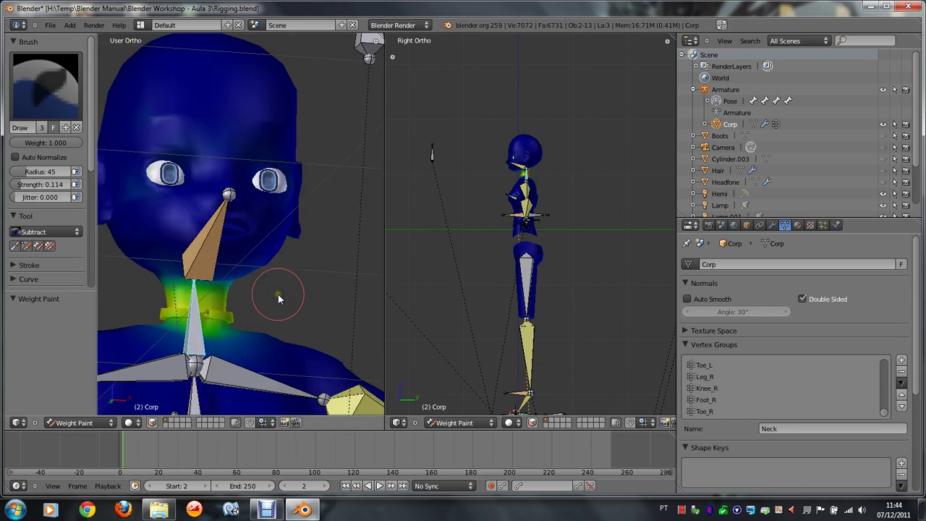
pyautogui.moveTo(278, 294); pyautogui.dragTo(304, 285, button='middle')
pyautogui.press('r')
pyautogui.press('x')
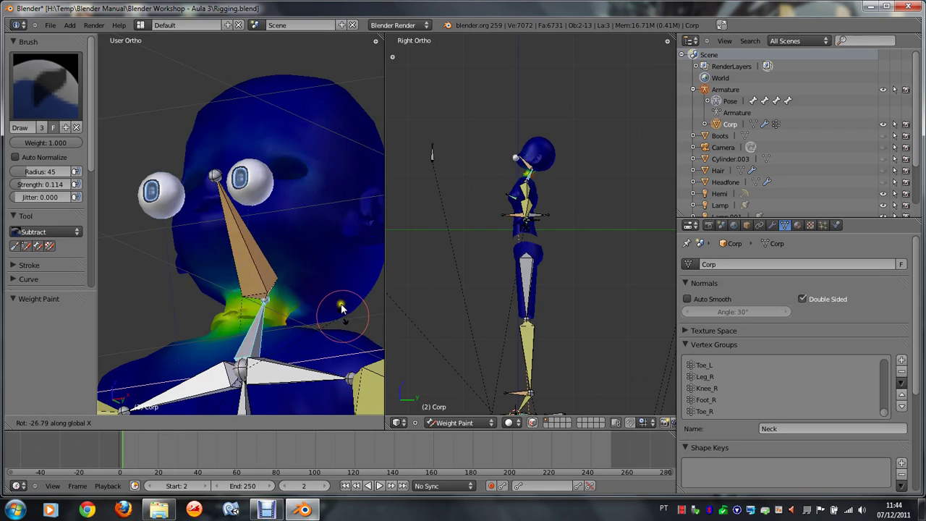
pyautogui.scroll(-2, 261, 239)
pyautogui.scroll(-2, 382, 290)
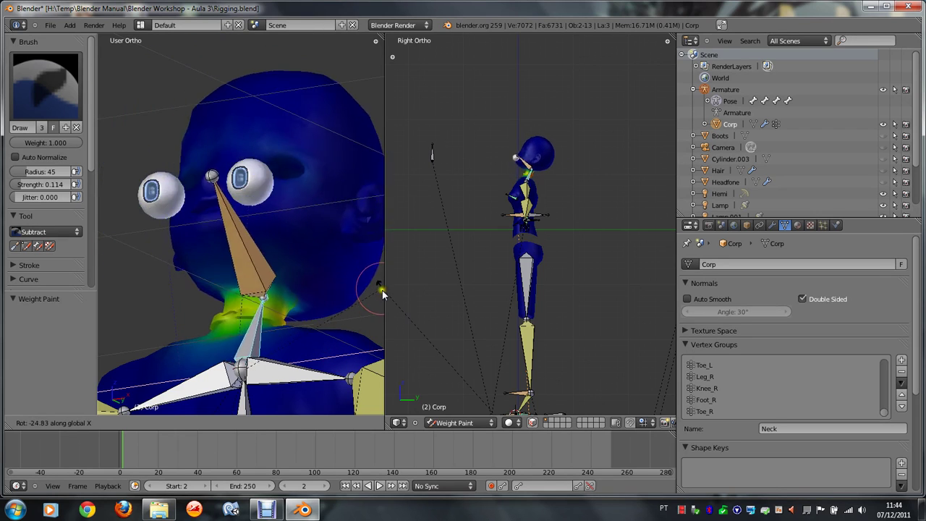
pyautogui.rightClick(376, 293)
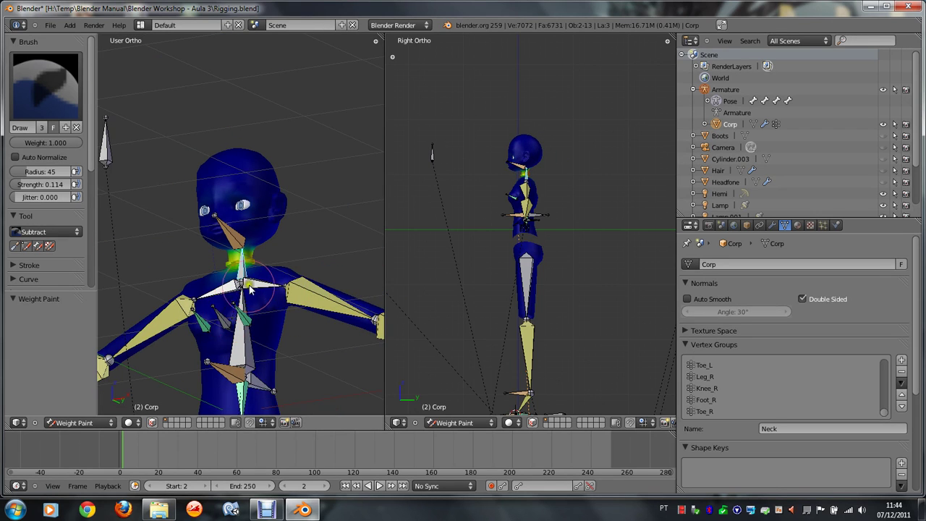
pyautogui.rightClick(304, 297)
# Step: Cancel the shoulder rotation and select the Bracer_L bone to display its weights
pyautogui.press('r')
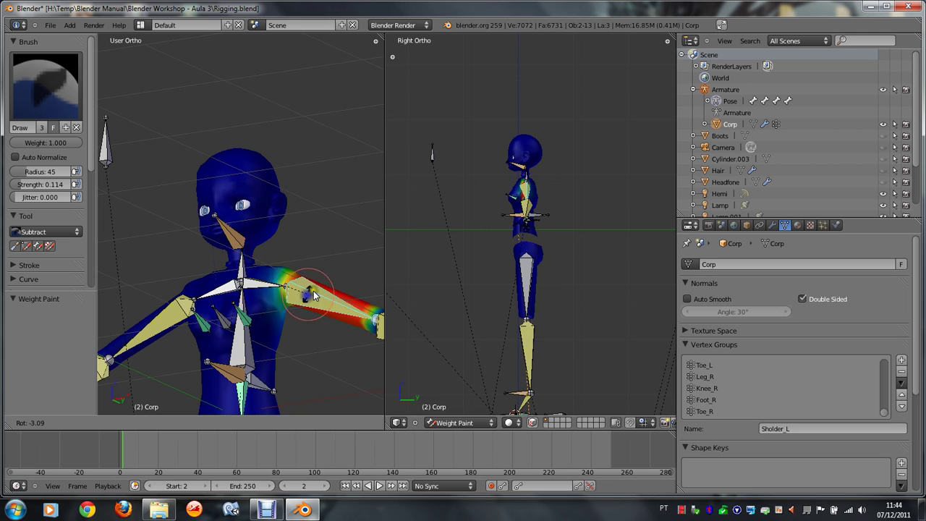
pyautogui.rightClick(313, 291)
pyautogui.rightClick(362, 319)
pyautogui.scroll(-2, 351, 331)
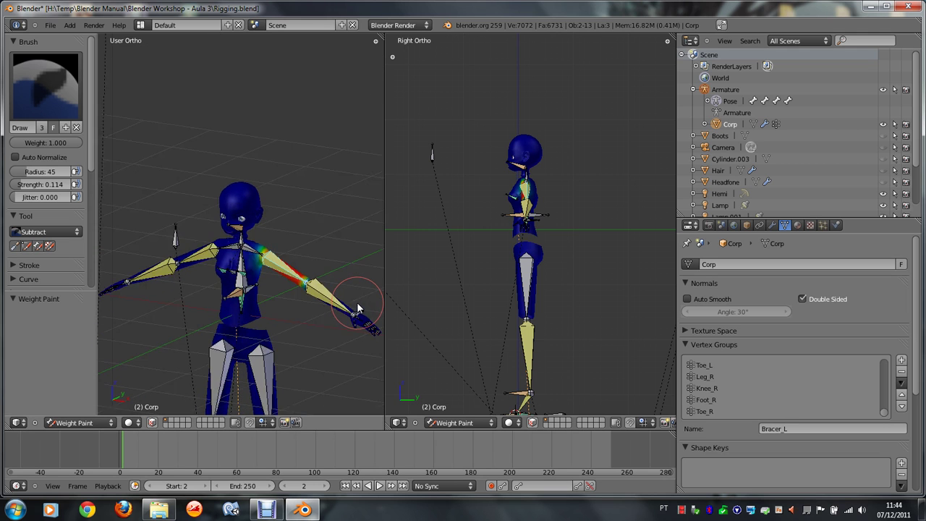
pyautogui.press('KP_4')
pyautogui.press('KP_4')
pyautogui.press('KP_4')
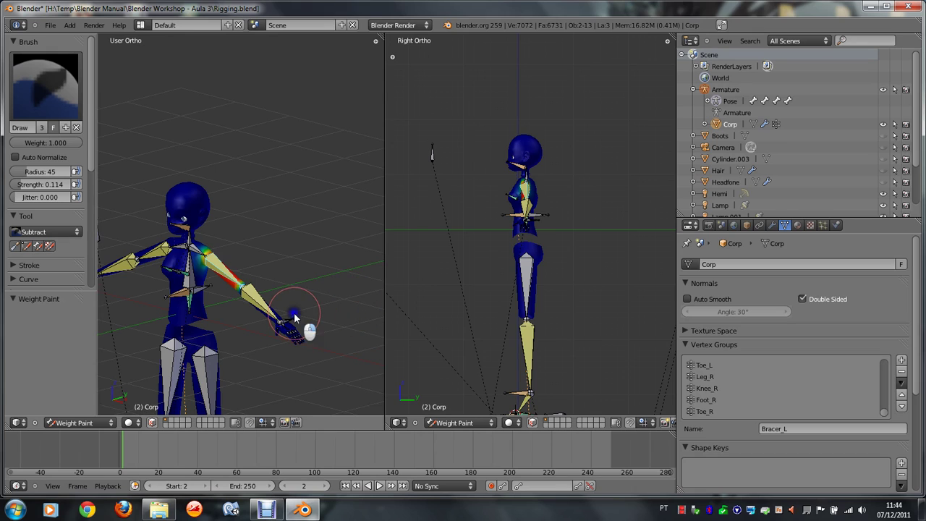
# Step: Move the left hand bone to pose the arm, then inspect the extended arm
pyautogui.rightClick(293, 312)
pyautogui.press('g')
pyautogui.rightClick(305, 284)
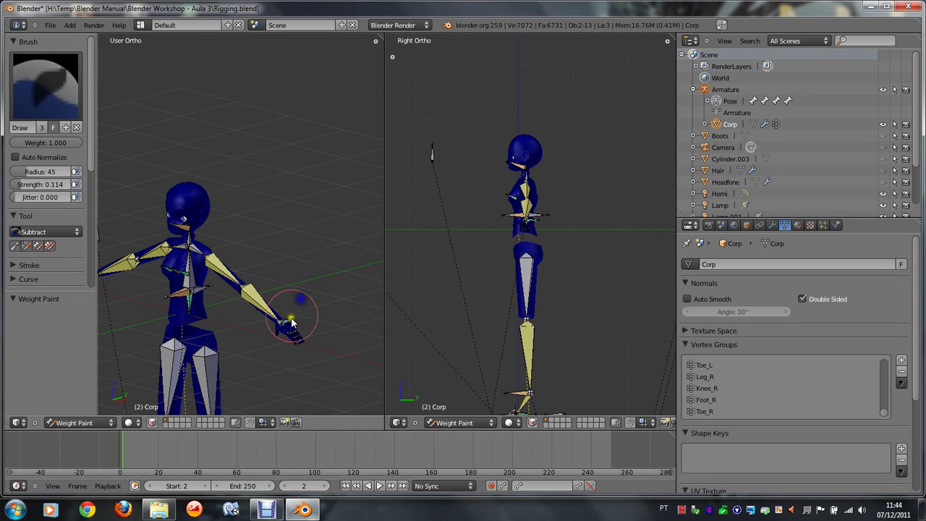
pyautogui.press('g')
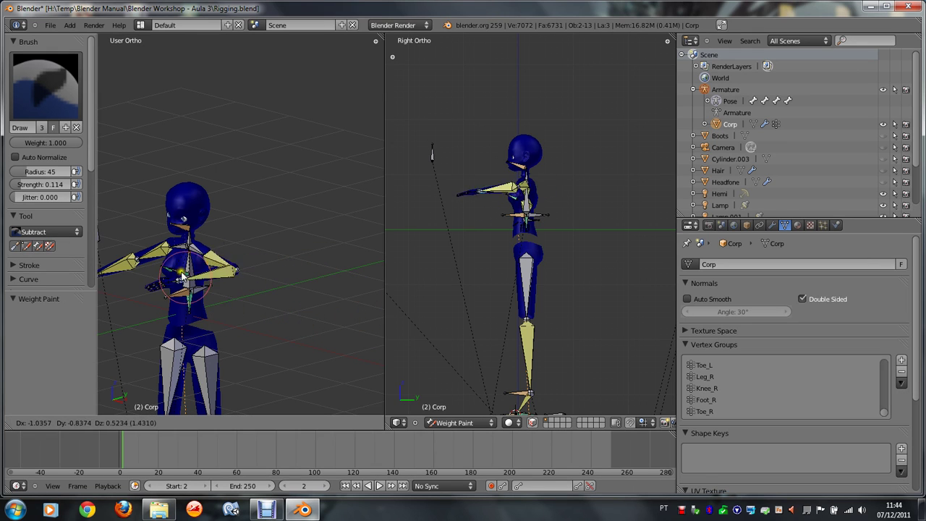
pyautogui.click(264, 309)
pyautogui.scroll(4, 263, 298)
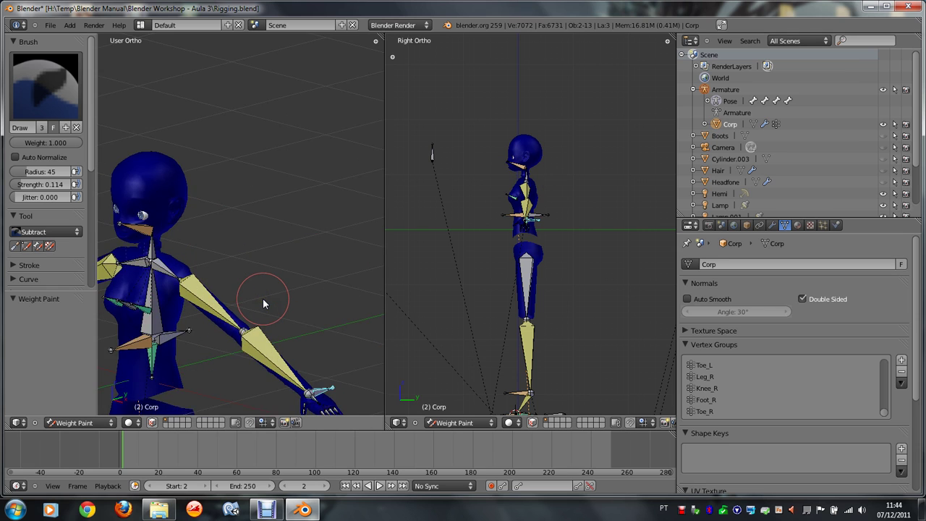
pyautogui.moveTo(263, 299); pyautogui.dragTo(263, 299, button='middle')
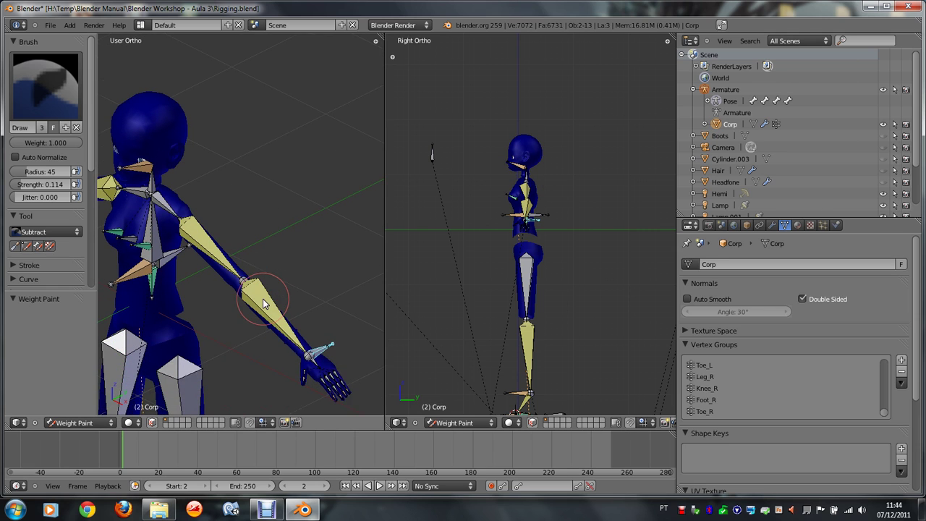
# Step: Select the forearm bone and view the arm straight down in Top Ortho
pyautogui.rightClick(266, 292)
pyautogui.scroll(2, 267, 292)
pyautogui.scroll(2, 286, 308)
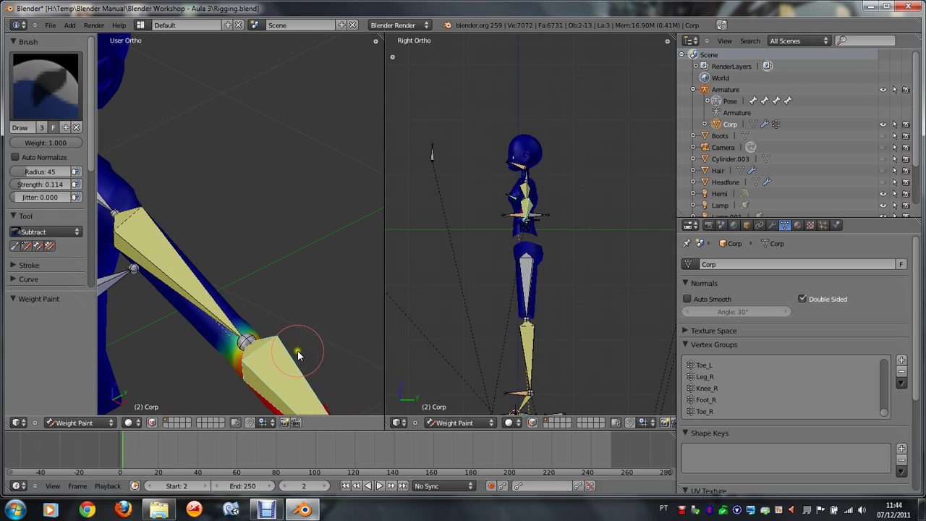
pyautogui.press('KP_7')
pyautogui.press('ctrl+KP_6')
pyautogui.press('ctrl+KP_6')
pyautogui.press('ctrl+KP_6')
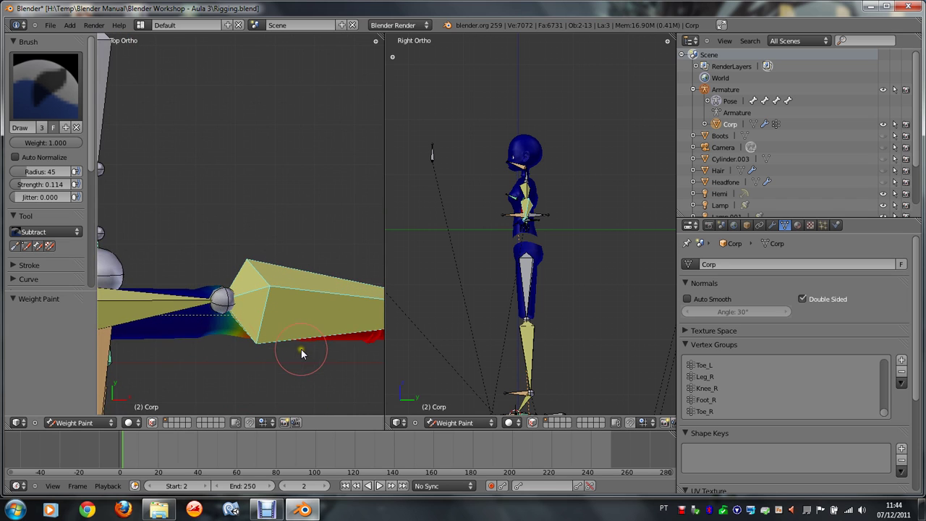
# Step: Select the hand's IK control bone and start moving it to bend the arm
pyautogui.rightClick(172, 308)
pyautogui.scroll(-4, 254, 307)
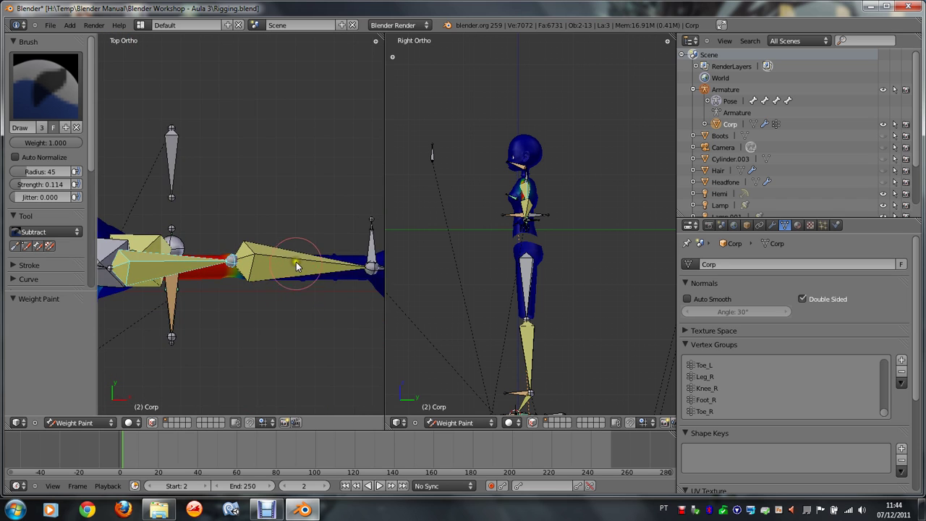
pyautogui.press('r')
pyautogui.press('Escape')
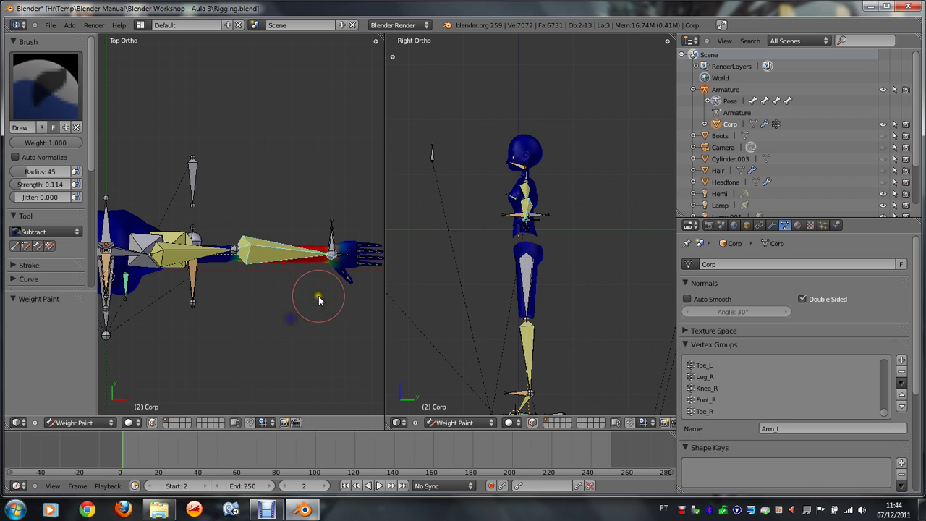
pyautogui.rightClick(331, 236)
pyautogui.press('g')
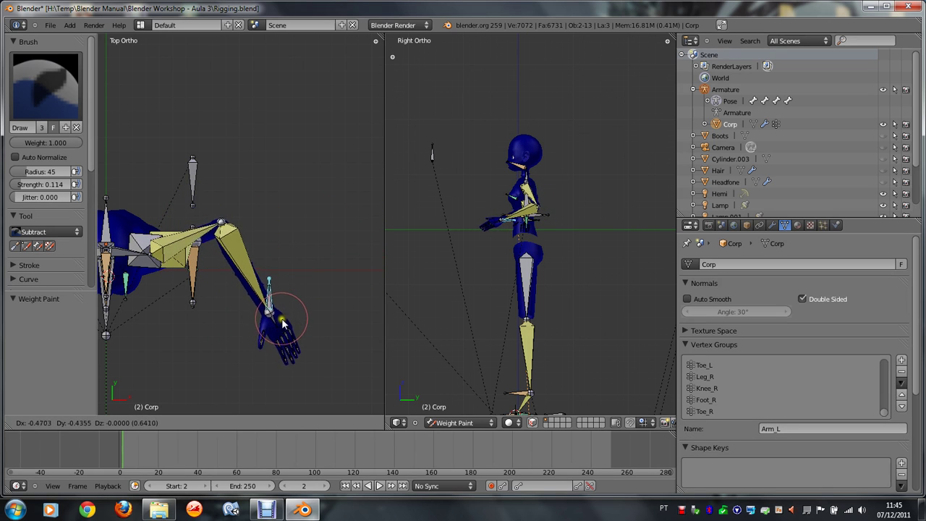
# Step: Confirm the left arm bent down at the elbow and orbit around it
pyautogui.click(281, 326)
pyautogui.scroll(3, 281, 326)
pyautogui.press('KP_8')
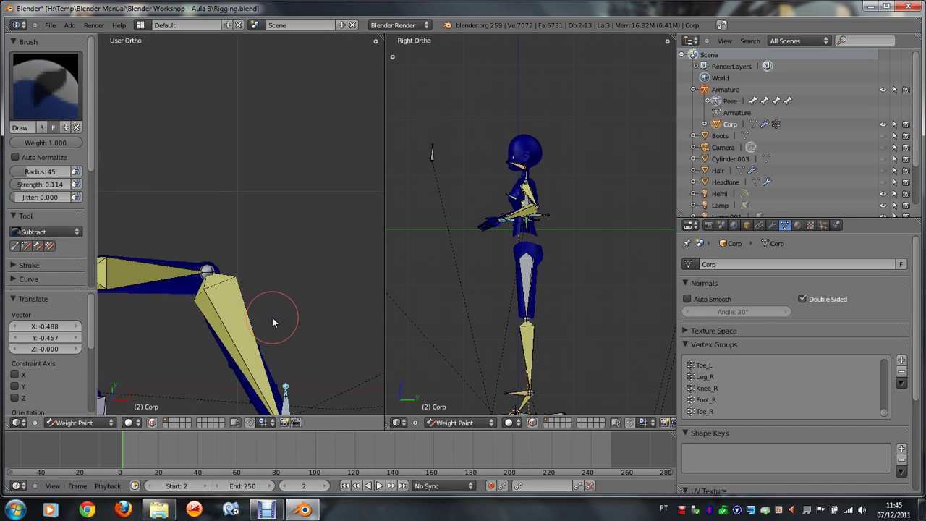
pyautogui.press('KP_8')
pyautogui.press('KP_8')
pyautogui.press('KP_8')
pyautogui.press('KP_8')
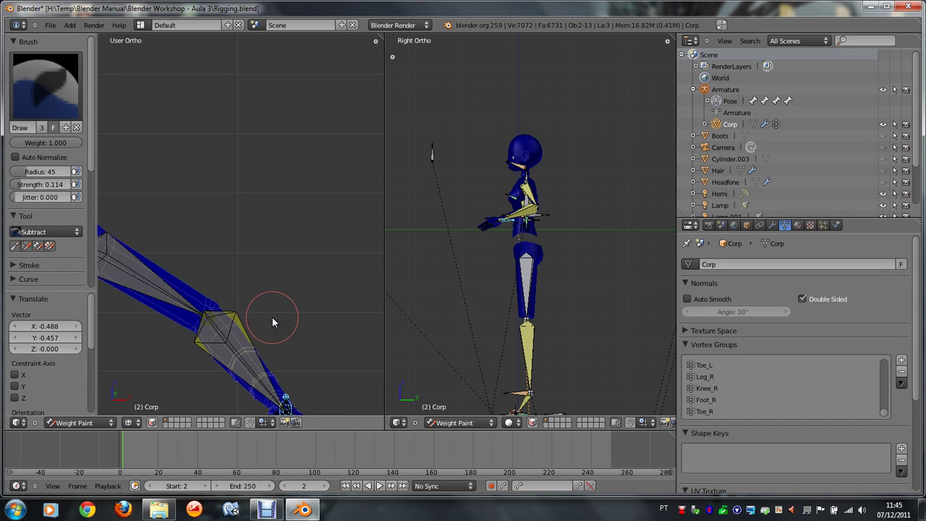
pyautogui.press('KP_8')
pyautogui.press('KP_8')
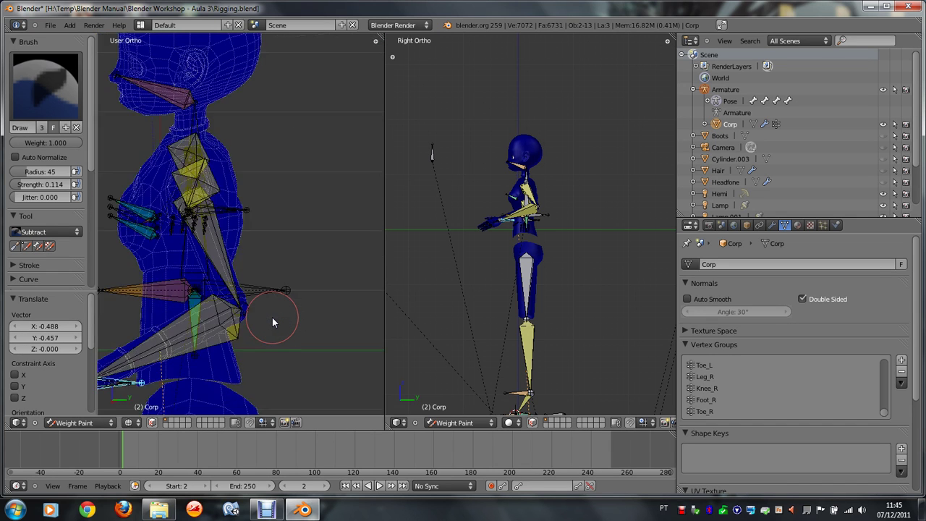
pyautogui.press('KP_8')
# Step: Select the forearm bone and subtract Arm_L weight around the elbow, undoing one stroke
pyautogui.press('KP_8')
pyautogui.press('KP_8')
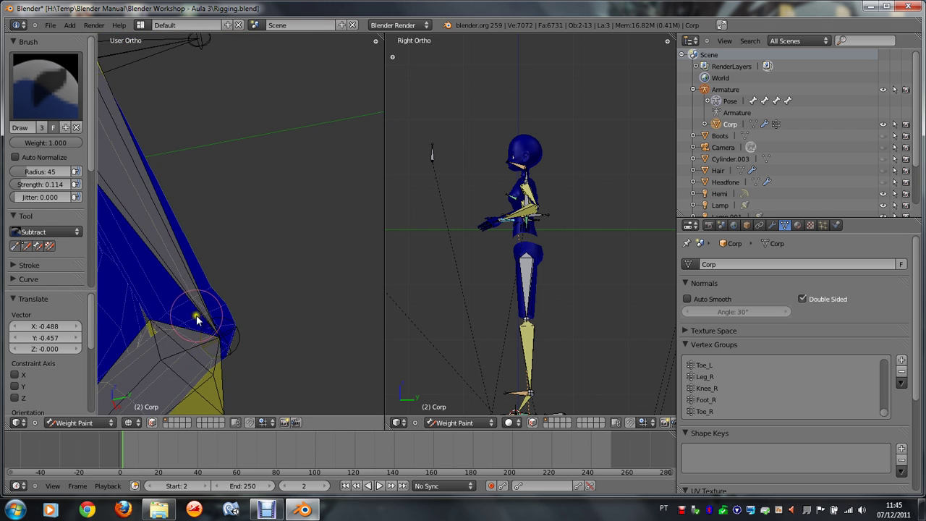
pyautogui.rightClick(202, 301)
pyautogui.press('KP_8')
pyautogui.press('KP_8')
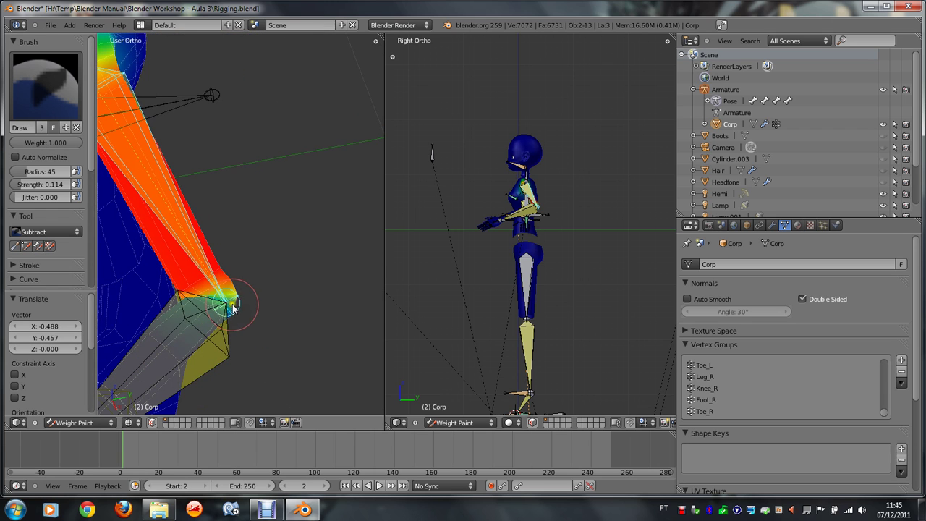
pyautogui.press('KP_8')
pyautogui.rightClick(199, 315)
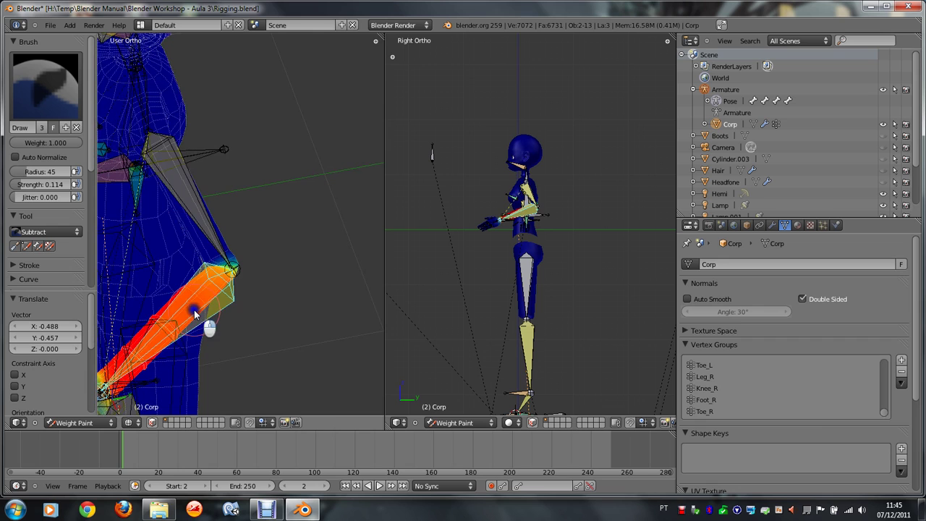
pyautogui.press('KP_8')
pyautogui.press('KP_8')
pyautogui.moveTo(223, 316); pyautogui.dragTo(197, 323)
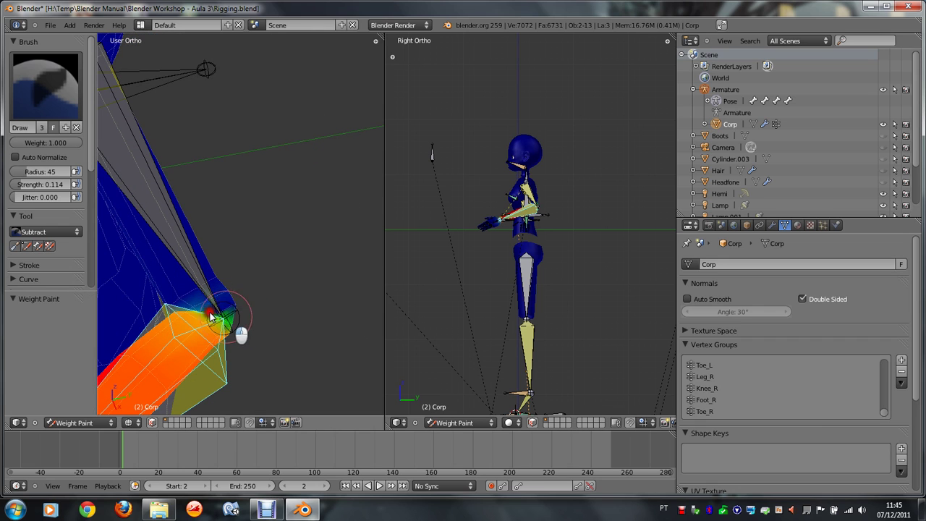
pyautogui.hotkey('ctrl', 'z')
# Step: Orbit to a new angle on the arm and switch the Corp mesh into Edit Mode
pyautogui.press('KP_8')
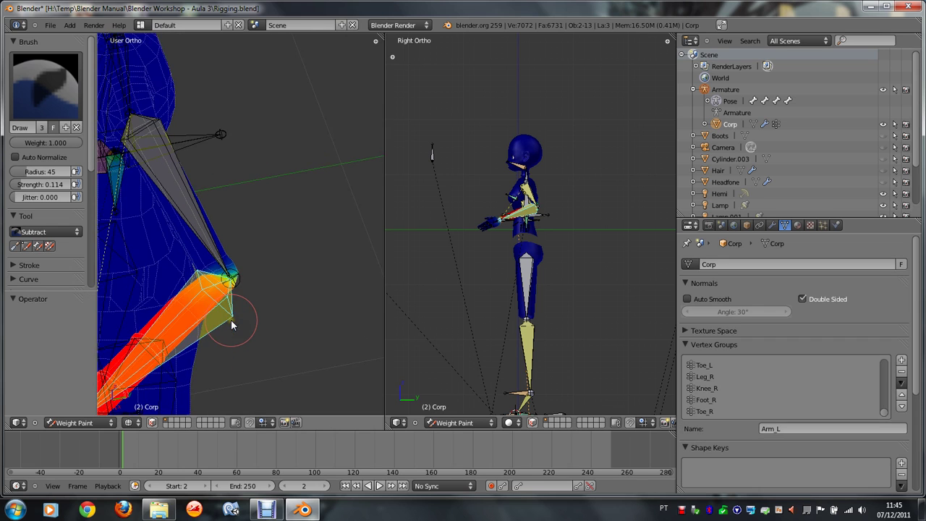
pyautogui.press('KP_8')
pyautogui.press('KP_8')
pyautogui.press('KP_8')
pyautogui.press('KP_8')
pyautogui.press('KP_8')
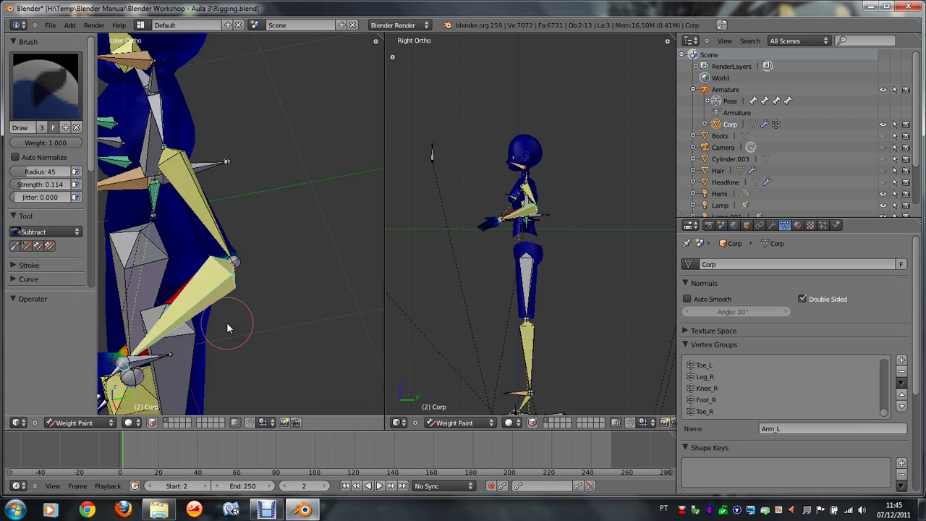
pyautogui.press('KP_8')
pyautogui.press('KP_8')
pyautogui.press('KP_8')
pyautogui.press('KP_8')
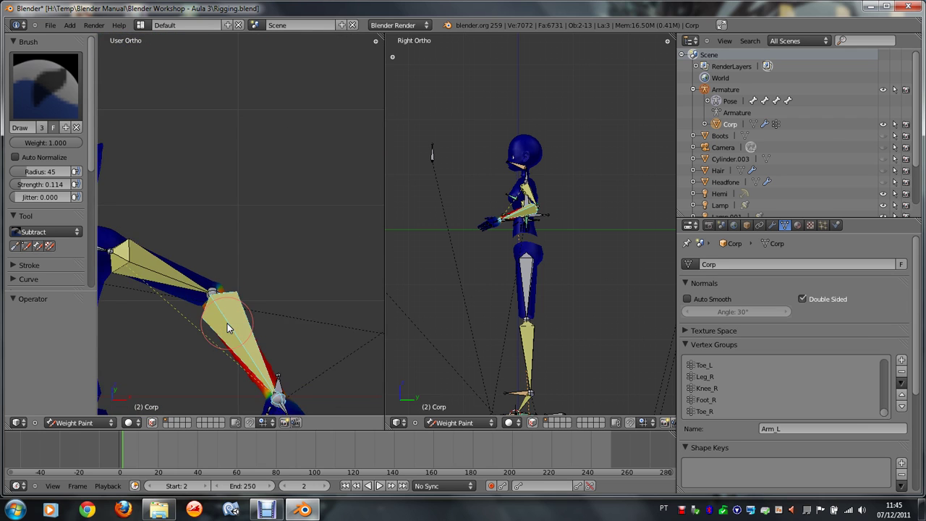
pyautogui.press('KP_8')
pyautogui.press('KP_8')
pyautogui.press('KP_8')
pyautogui.press('Tab')
pyautogui.press('KP_8')
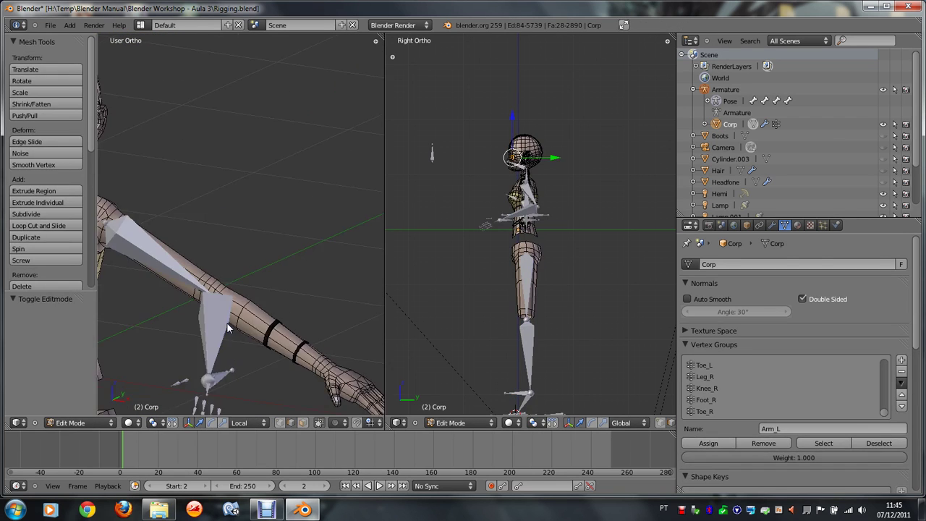
# Step: Return to Weight Paint and hide the arm bones to inspect the Bracer_L forearm weights
pyautogui.press('Tab')
pyautogui.press('KP_8')
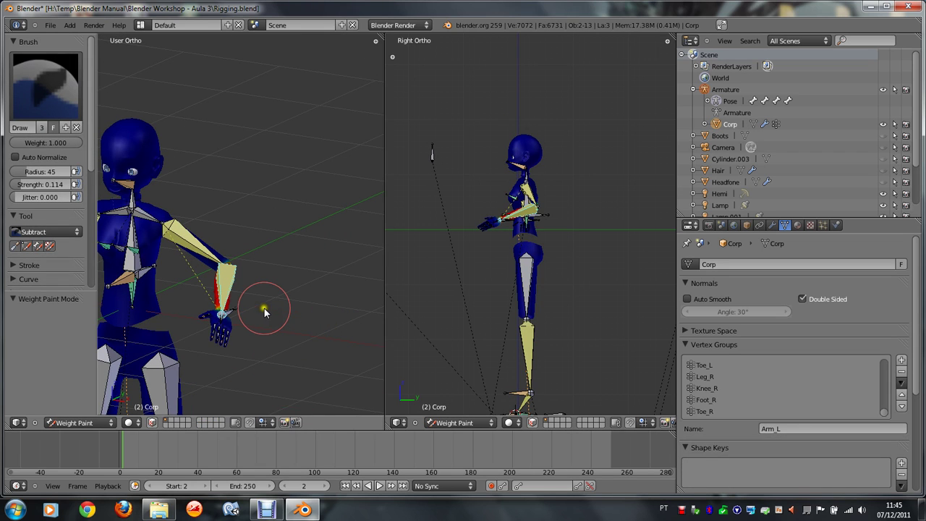
pyautogui.scroll(3, 264, 308)
pyautogui.moveTo(264, 307); pyautogui.dragTo(183, 286, button='middle')
pyautogui.press('h')
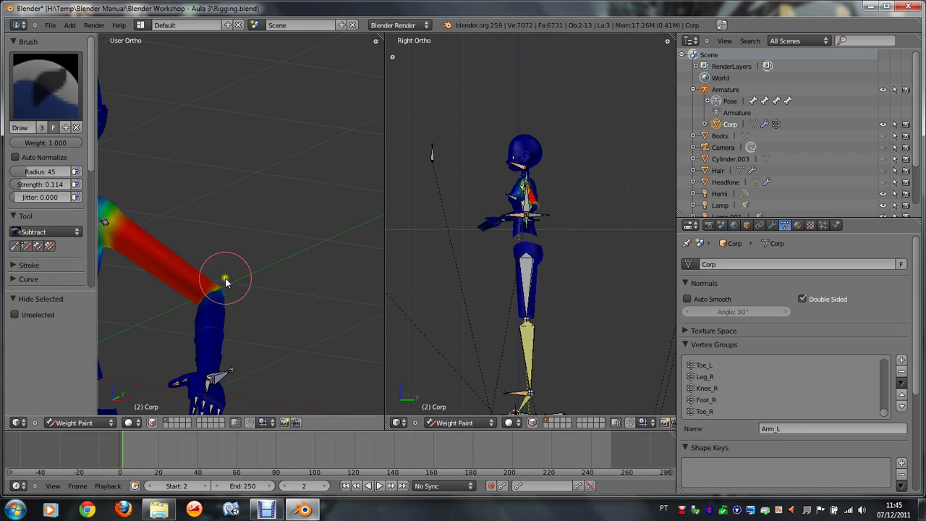
pyautogui.press('KP_8')
pyautogui.scroll(2, 275, 307)
pyautogui.scroll(2, 275, 307)
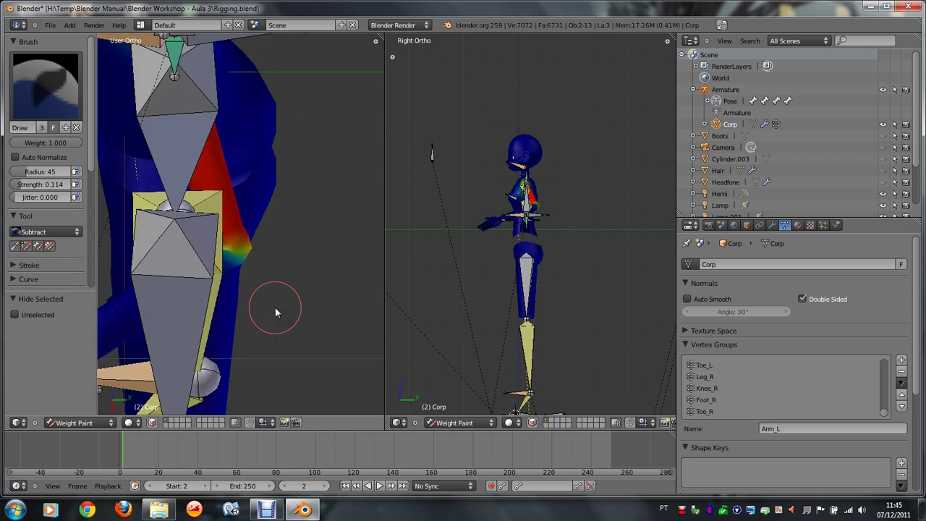
pyautogui.scroll(-3, 275, 307)
# Step: Toggle between Edit Mode and Weight Paint and deselect all bones
pyautogui.press('Tab')
pyautogui.press('Tab')
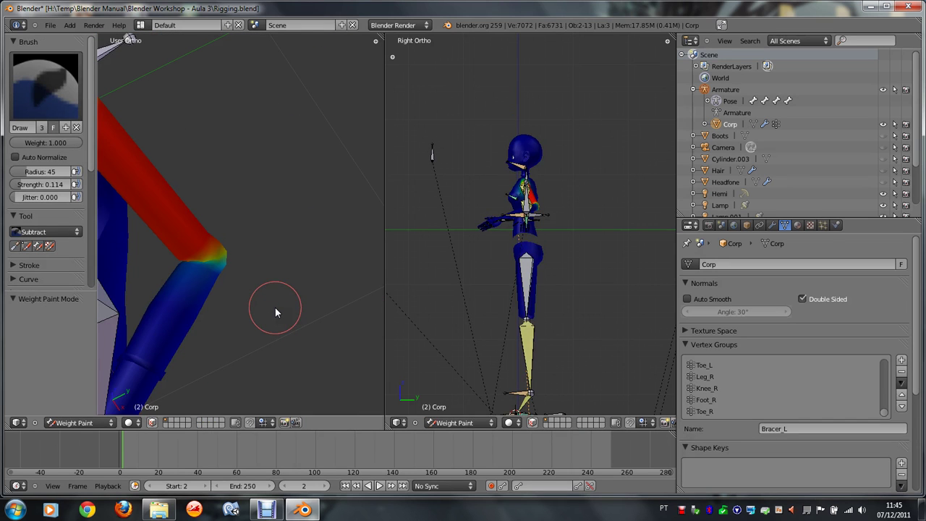
pyautogui.press('Tab')
pyautogui.scroll(-3, 192, 295)
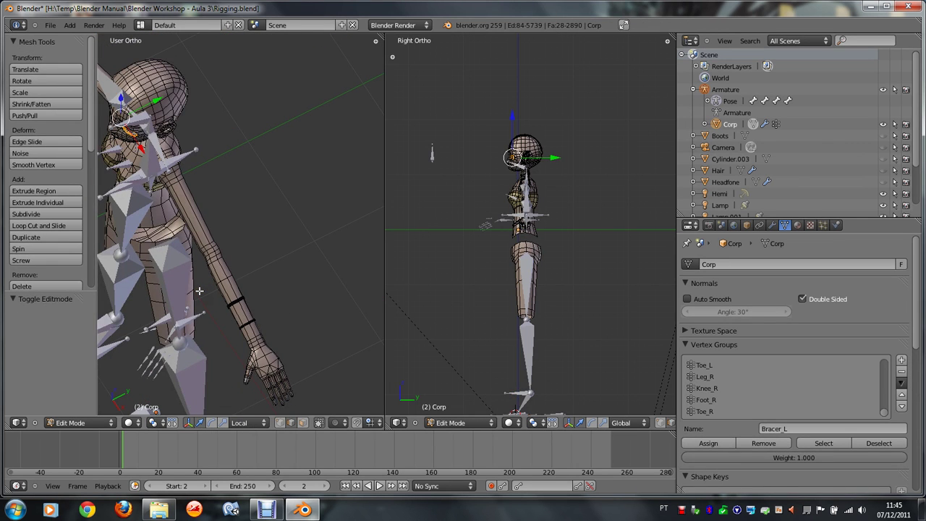
pyautogui.press('Tab')
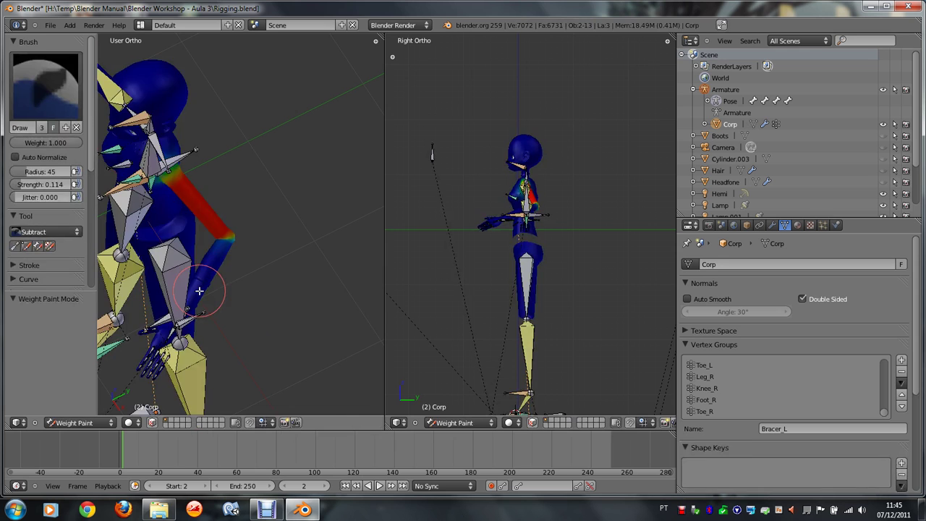
pyautogui.press('Tab')
pyautogui.press('Tab')
pyautogui.press('a')
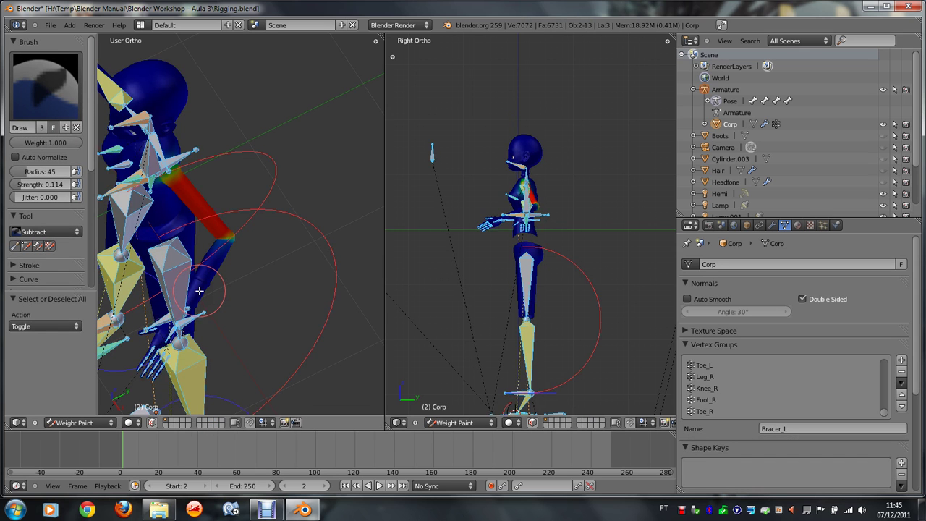
pyautogui.press('a')
pyautogui.moveTo(199, 291); pyautogui.dragTo(199, 291, button='middle')
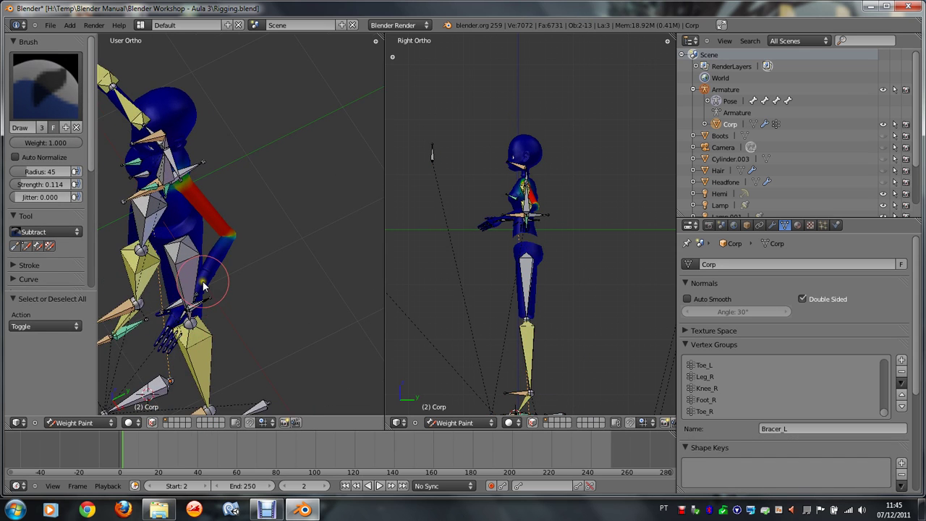
pyautogui.press('Tab')
pyautogui.press('Tab')
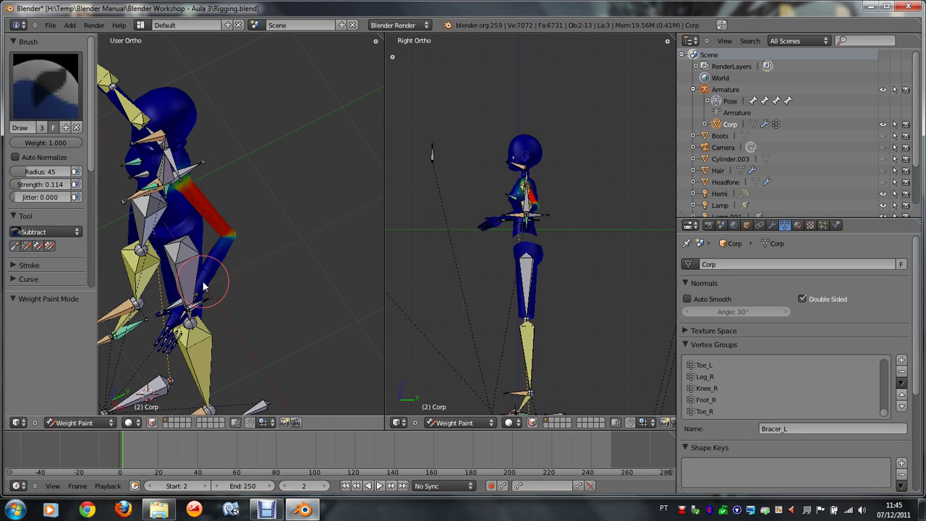
# Step: Reveal the arm bones, select the arm bone and clear its posed location
pyautogui.scroll(3, 216, 258)
pyautogui.scroll(2, 224, 283)
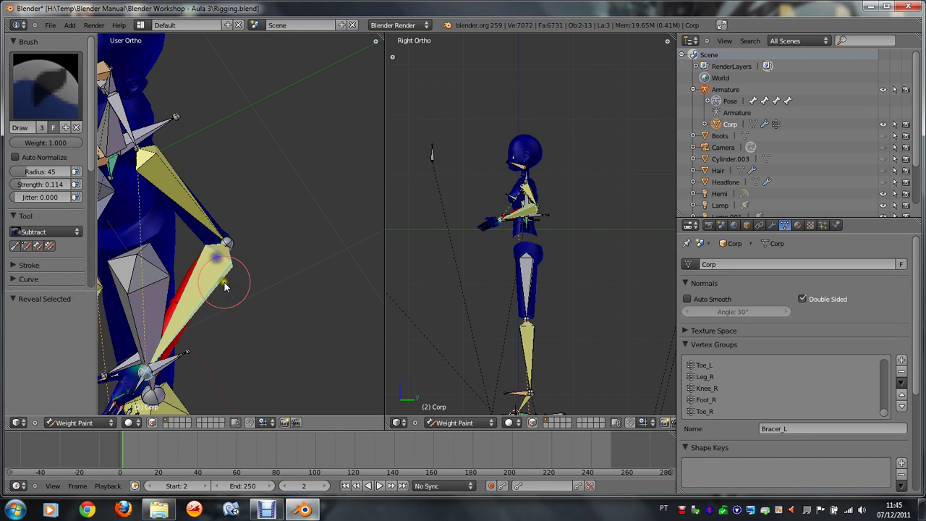
pyautogui.press('a')
pyautogui.keyDown('ctrl'); pyautogui.click(224, 282); pyautogui.keyUp('ctrl')
pyautogui.hotkey('alt', 'g')
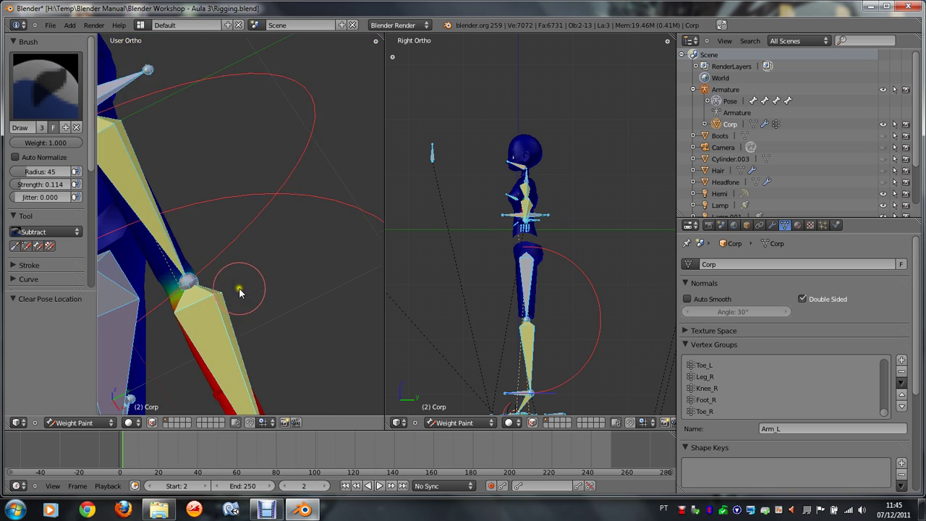
# Step: Orbit to a top-down view with the left arm lying flat
pyautogui.scroll(-2, 223, 337)
pyautogui.press('KP_8')
pyautogui.press('KP_8')
pyautogui.press('KP_8')
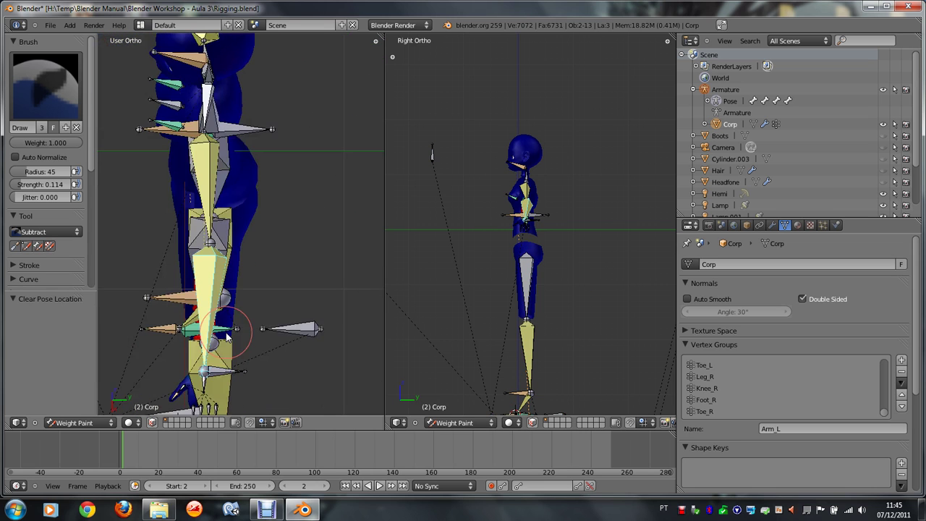
pyautogui.press('KP_6')
pyautogui.press('KP_6')
pyautogui.press('KP_6')
pyautogui.press('KP_7')
pyautogui.scroll(2, 260, 334)
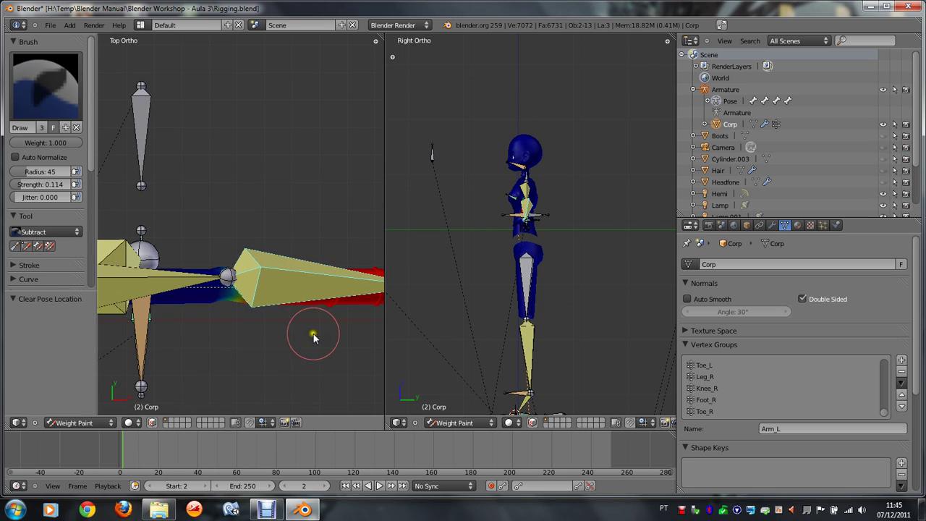
# Step: Test-rotate and move the arm bone, cancelling to leave the arm straight
pyautogui.press('r')
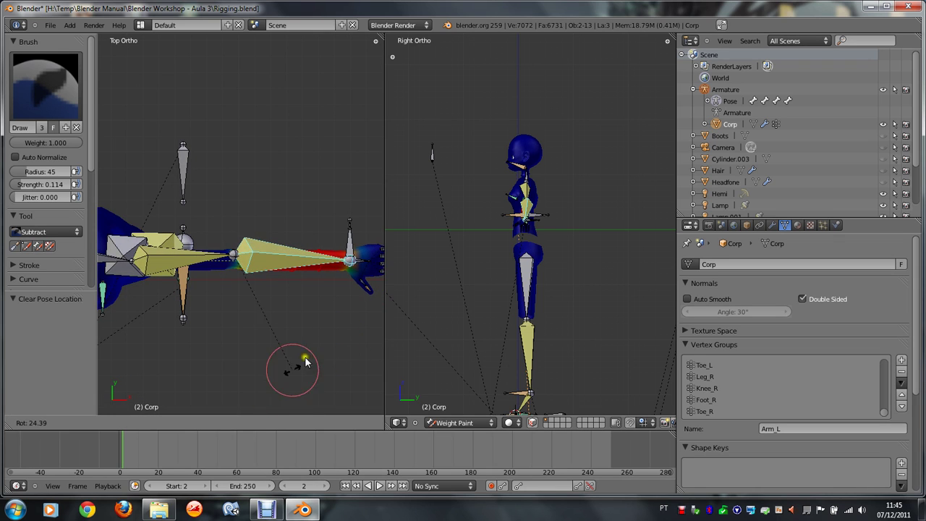
pyautogui.click(304, 362)
pyautogui.press('g')
pyautogui.press('z')
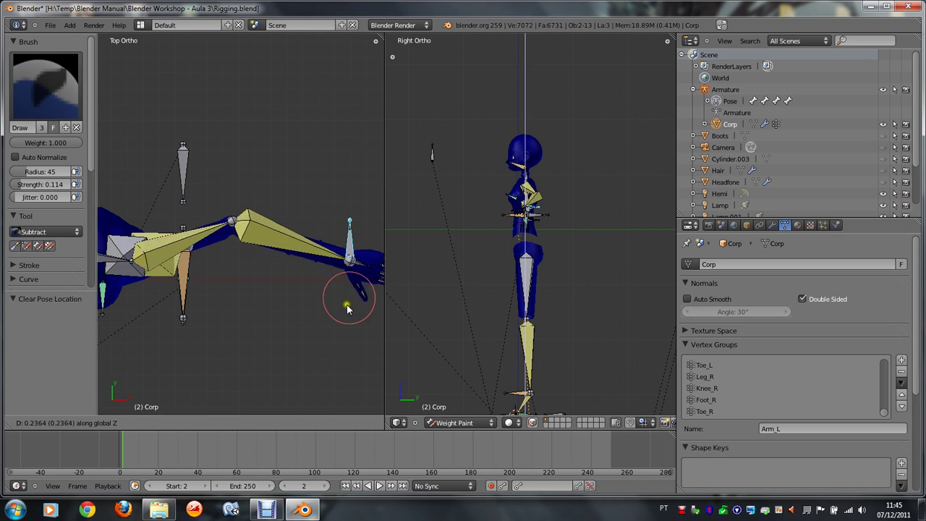
pyautogui.press('Escape')
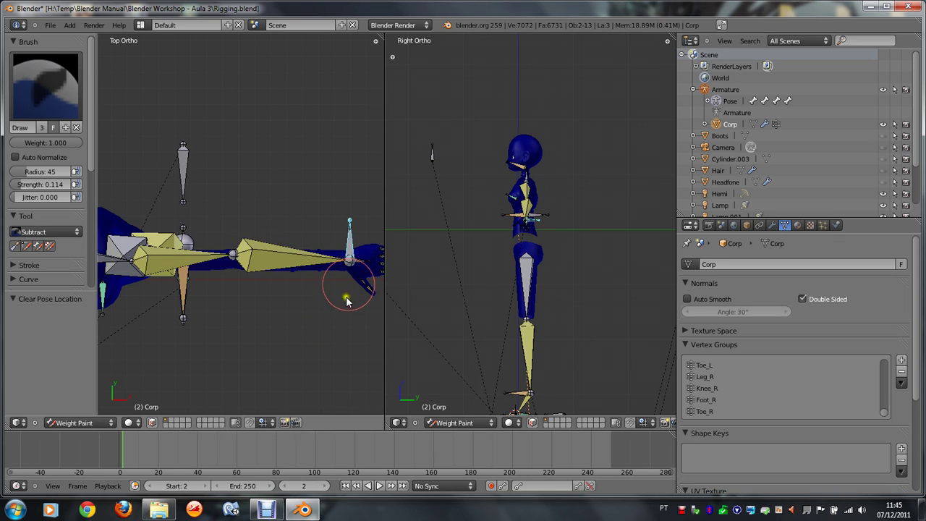
pyautogui.press('r')
pyautogui.press('Escape')
# Step: Subtract Arm_L weight near the elbow, then view the arm from the front
pyautogui.scroll(2, 312, 267)
pyautogui.keyDown('shift'); pyautogui.scroll(-2, 315, 294); pyautogui.keyUp('shift')
pyautogui.scroll(2, 313, 292)
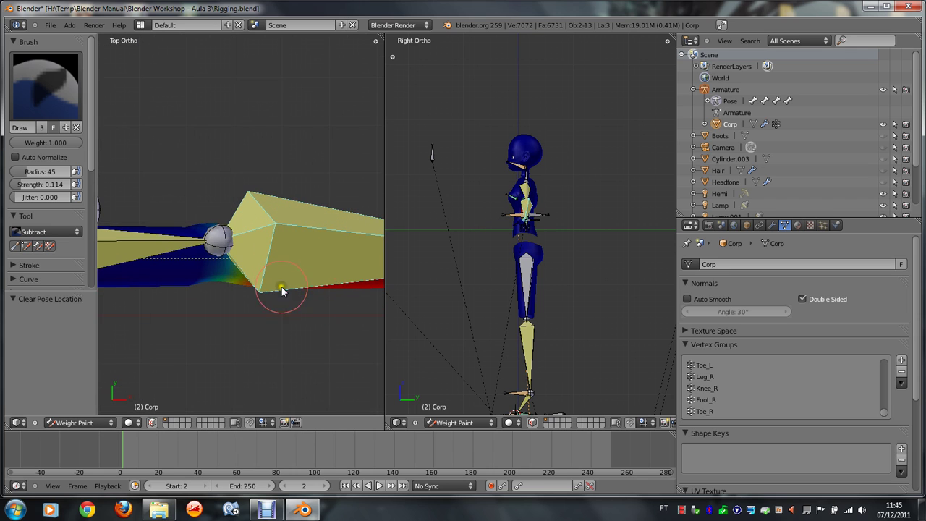
pyautogui.moveTo(236, 298); pyautogui.dragTo(219, 293)
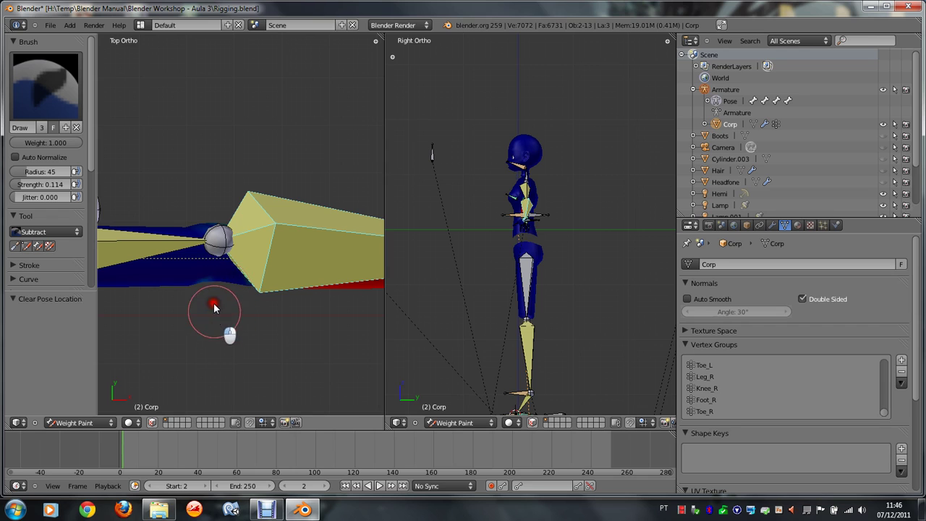
pyautogui.press('KP_1')
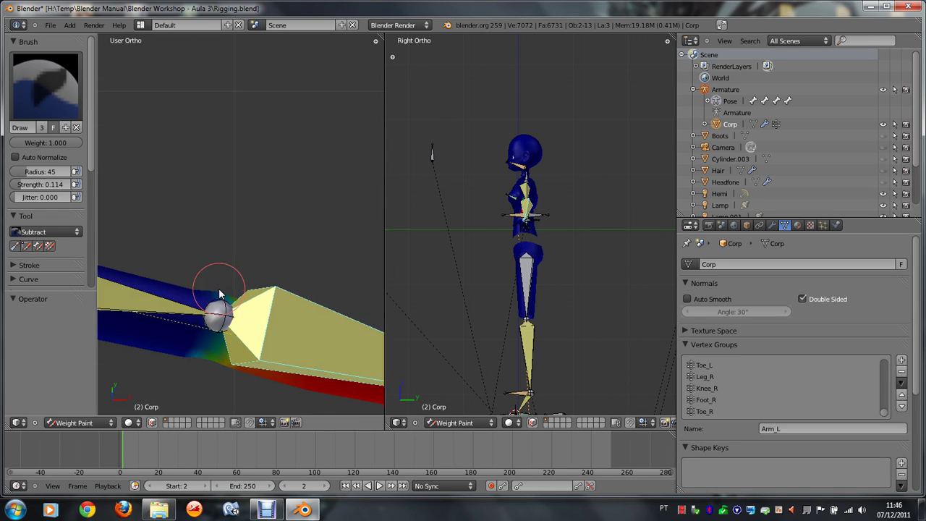
pyautogui.press('ctrl+KP_8')
pyautogui.press('ctrl+KP_2')
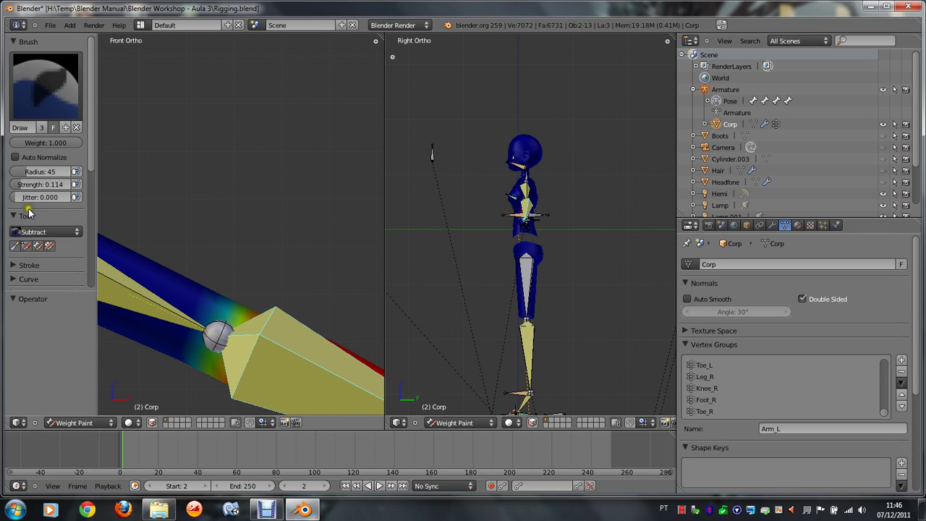
# Step: Switch the brush to Add and paint Arm_L weight near the joint and upper arm
pyautogui.click(43, 231)
pyautogui.click(49, 208)
pyautogui.moveTo(290, 313); pyautogui.dragTo(235, 342)
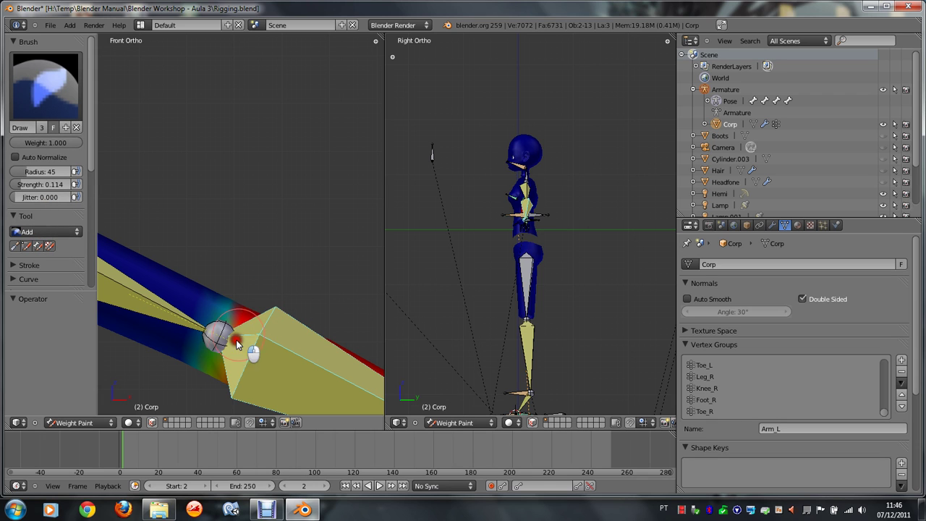
pyautogui.moveTo(247, 272)
pyautogui.mouseDown()
pyautogui.moveTo(231, 273)
pyautogui.moveTo(175, 325)
pyautogui.moveTo(236, 272)
pyautogui.moveTo(196, 414)
pyautogui.mouseUp()
# Step: Move the hand bone in top and front views to test the arm's deformation
pyautogui.press('KP_7')
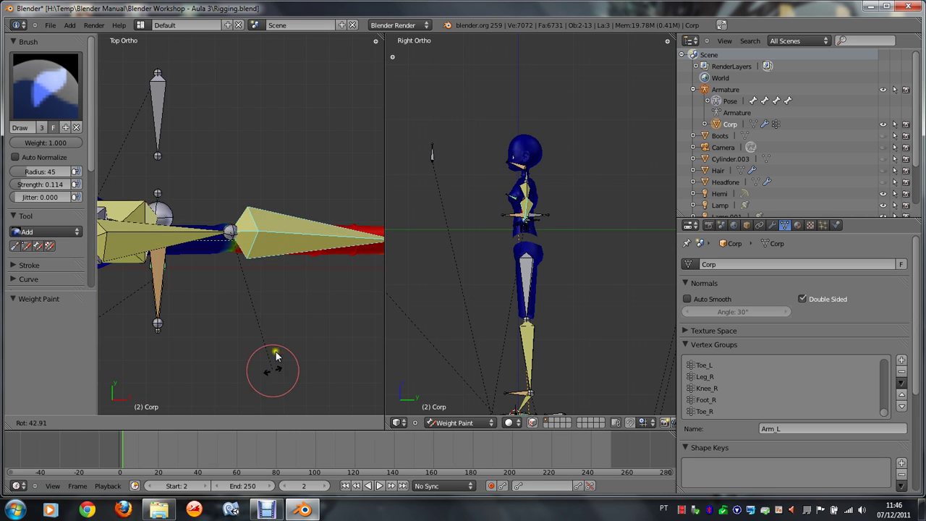
pyautogui.scroll(-2, 323, 272)
pyautogui.moveTo(349, 217); pyautogui.dragTo(231, 277, button='right')
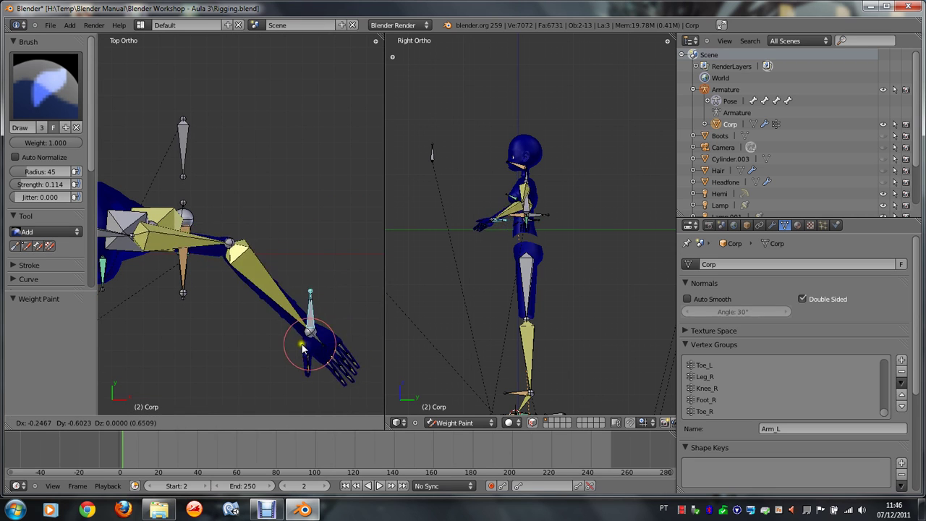
pyautogui.click(246, 279)
pyautogui.press('KP_1')
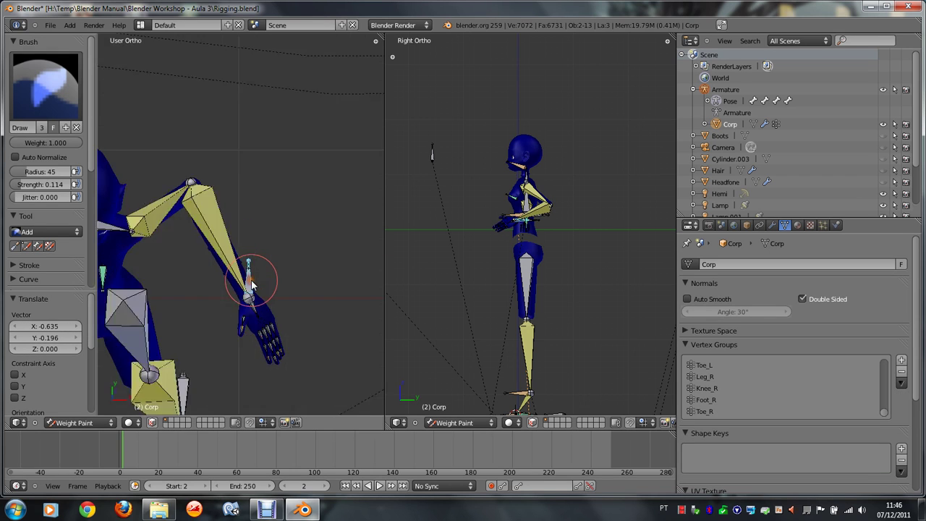
pyautogui.press('g')
pyautogui.click(283, 202)
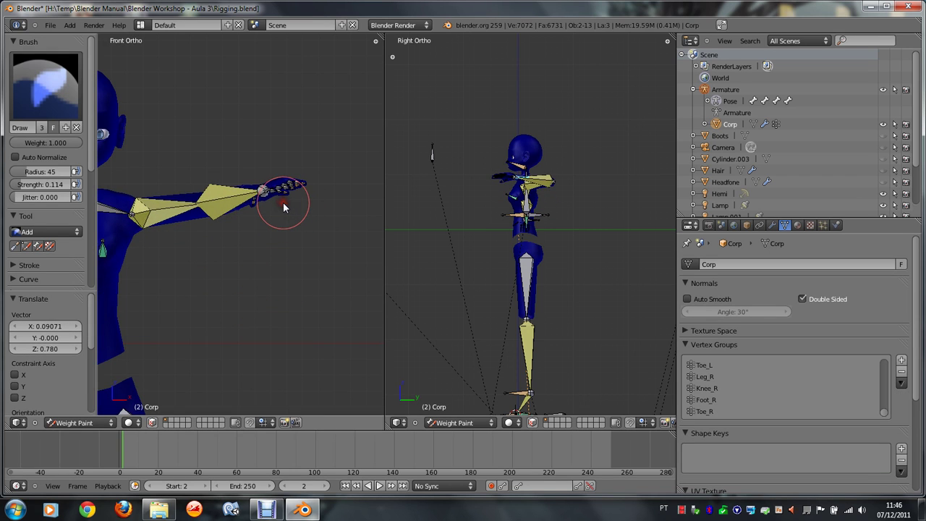
# Step: Rotate the arm bones into a new bend and put the armature in Pose Mode with Arm_L selected
pyautogui.press('KP_7')
pyautogui.scroll(3, 283, 202)
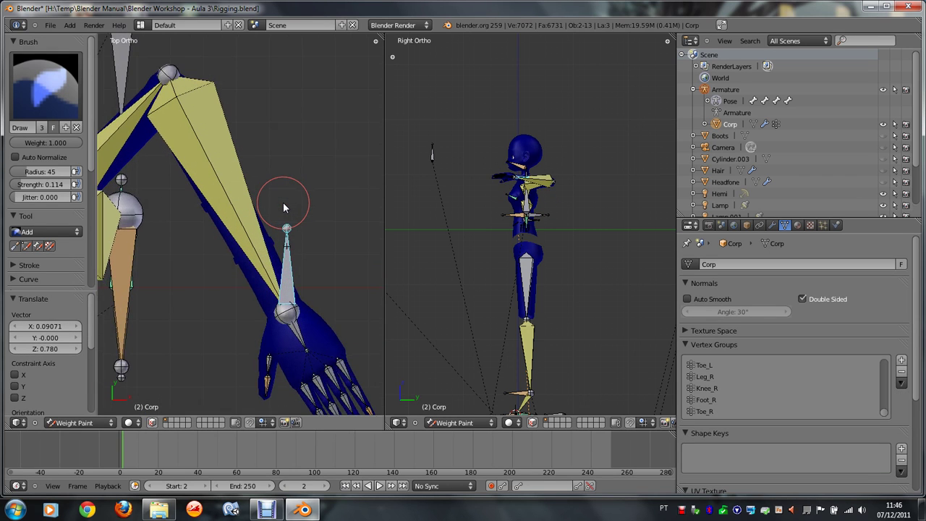
pyautogui.press('r')
pyautogui.click(240, 192)
pyautogui.press('Tab')
pyautogui.press('Tab')
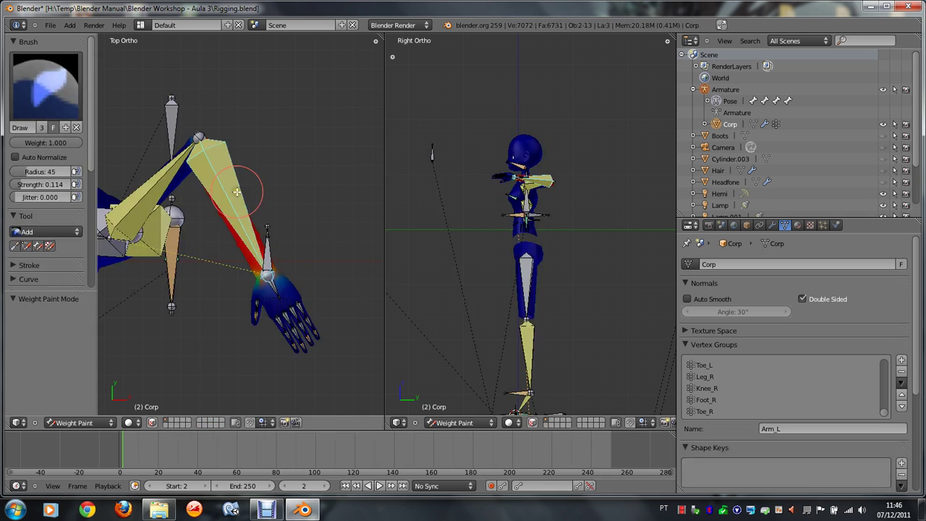
pyautogui.hotkey('ctrl', 'Tab')
pyautogui.rightClick(239, 192)
pyautogui.hotkey('ctrl', 'Tab')
# Step: Cancel the Arm_L rotation, leave Pose Mode and hide the armature bones
pyautogui.press('r')
pyautogui.rightClick(259, 192)
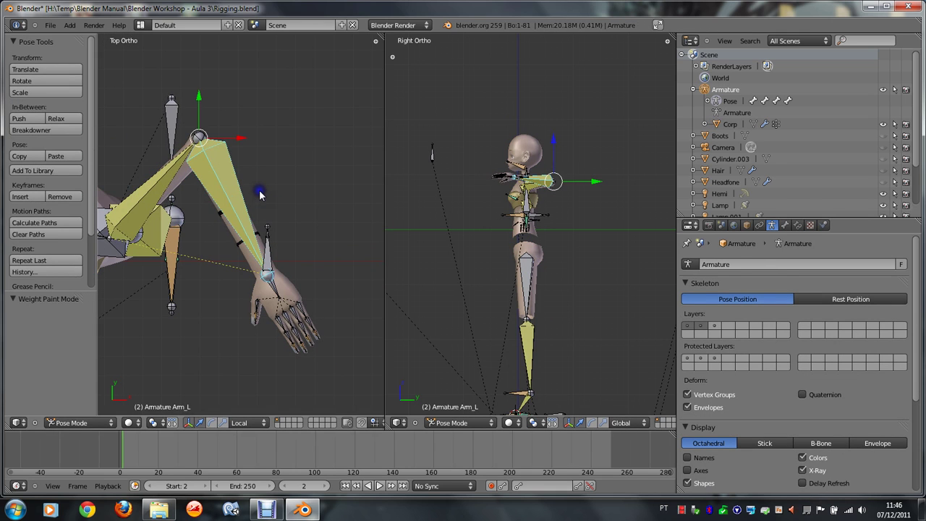
pyautogui.hotkey('ctrl', 'Tab')
pyautogui.press('h')
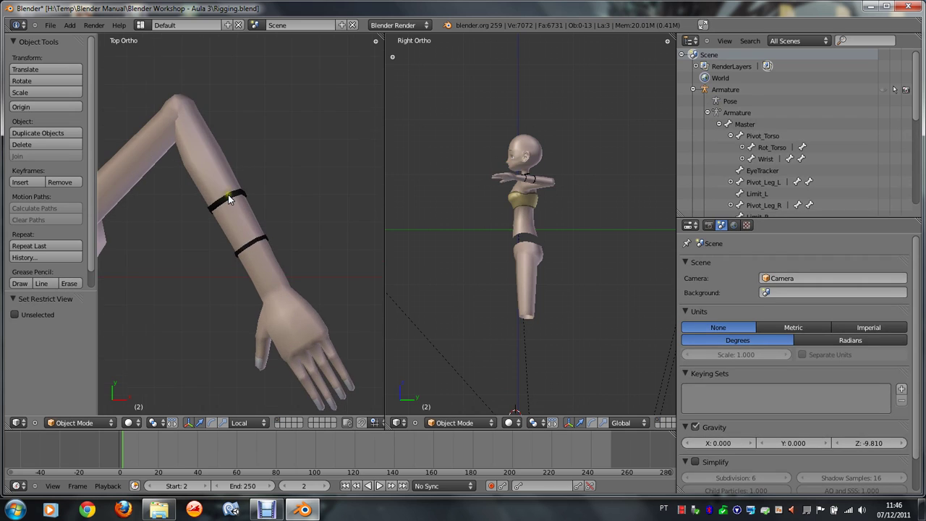
pyautogui.moveTo(218, 199); pyautogui.dragTo(218, 195, button='middle')
# Step: Unhide everything, pose the armature, and put the Corp mesh back in Weight Paint
pyautogui.hotkey('alt', 'h')
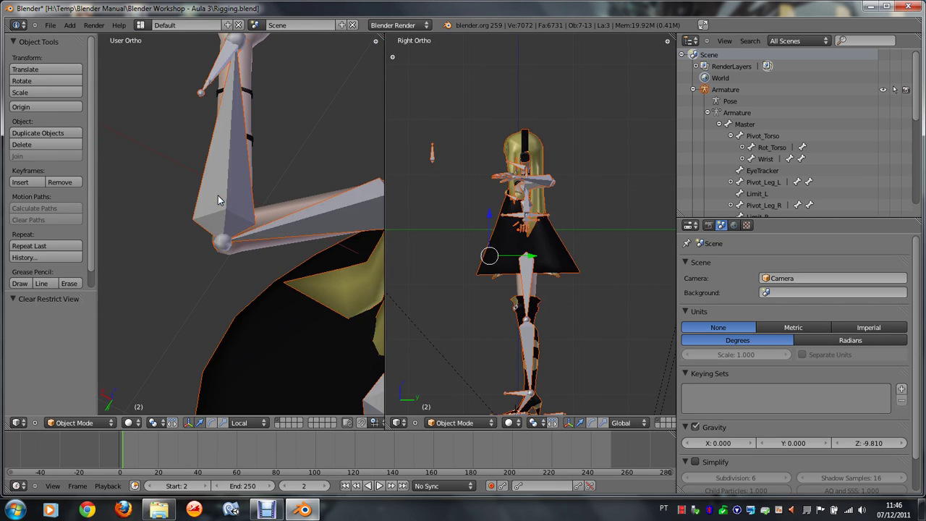
pyautogui.rightClick(235, 206)
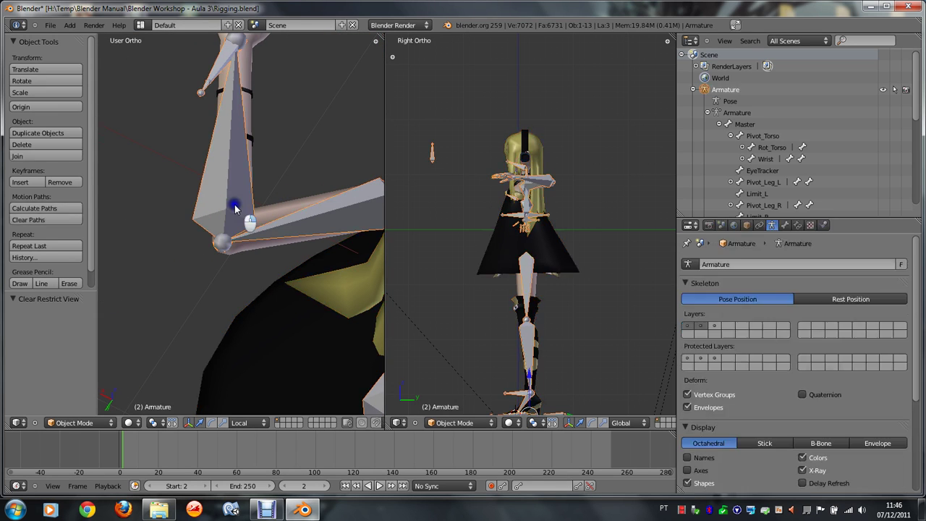
pyautogui.hotkey('ctrl', 'Tab')
pyautogui.keyDown('shift'); pyautogui.rightClick(265, 215); pyautogui.keyUp('shift')
pyautogui.hotkey('ctrl', 'Tab')
pyautogui.scroll(2, 295, 219)
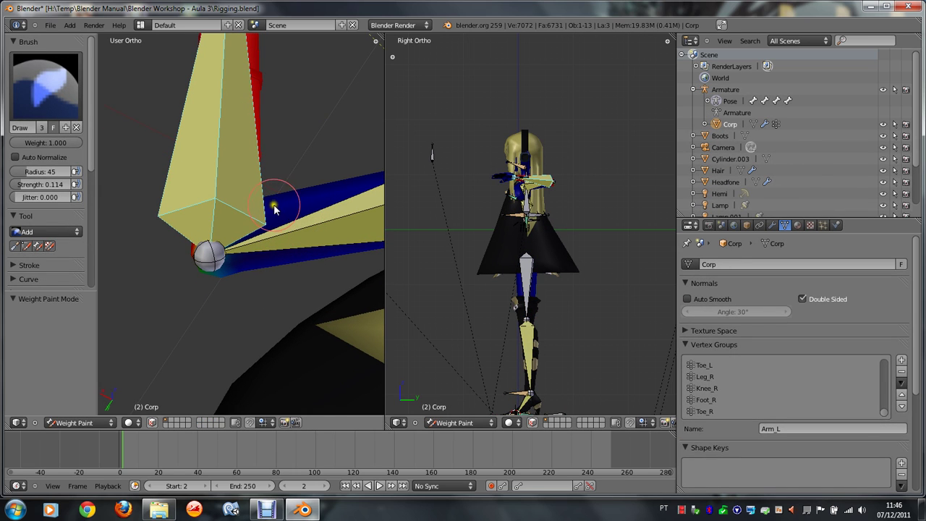
# Step: Turn off Armature Display X-Ray so the bones hide behind the mesh
pyautogui.moveTo(253, 191); pyautogui.dragTo(244, 217, button='middle')
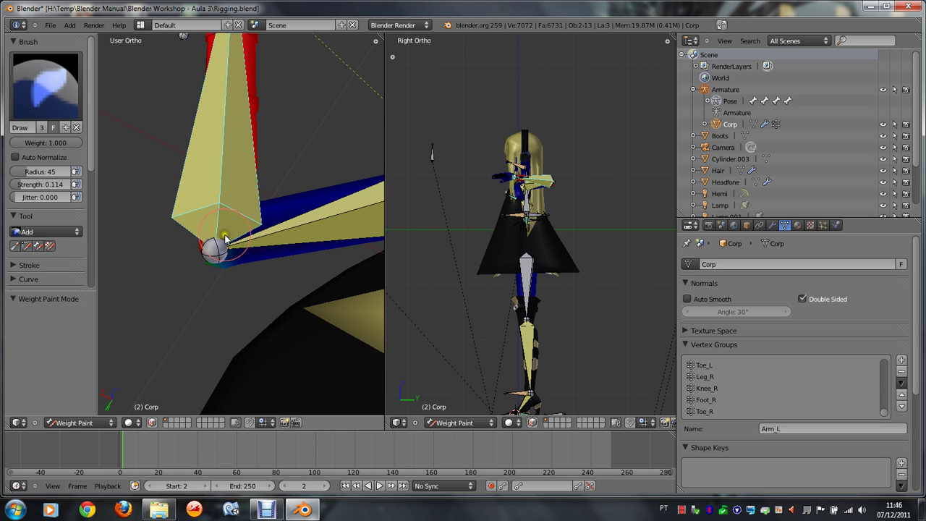
pyautogui.moveTo(208, 251); pyautogui.dragTo(208, 254, button='middle')
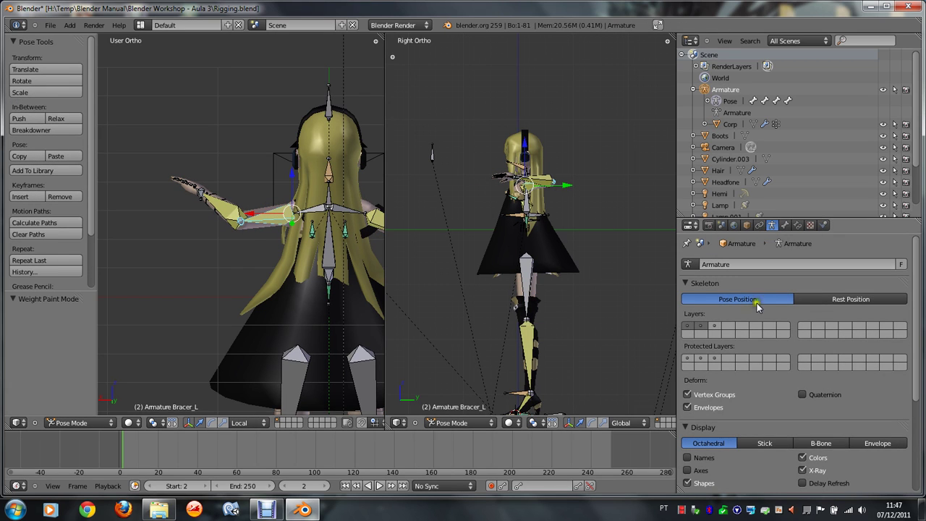
pyautogui.scroll(-2, 749, 347)
pyautogui.scroll(-2, 749, 347)
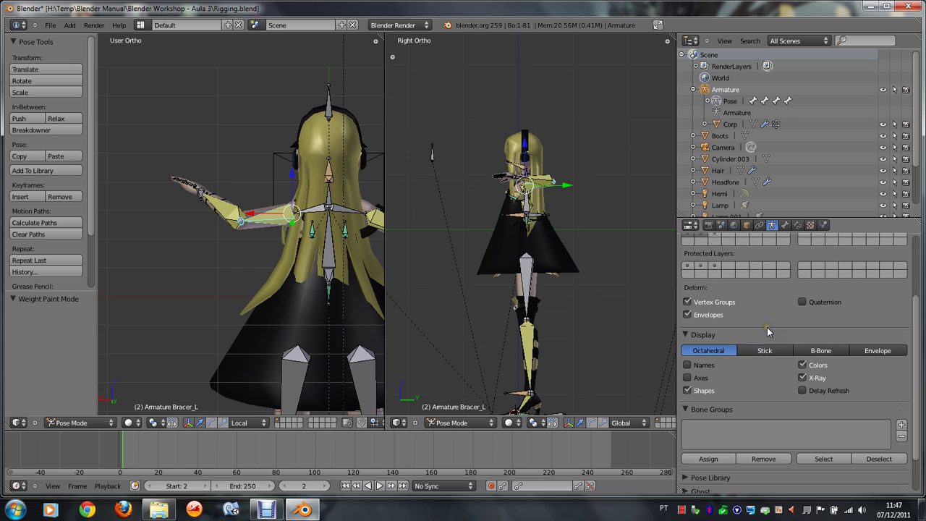
pyautogui.click(802, 378)
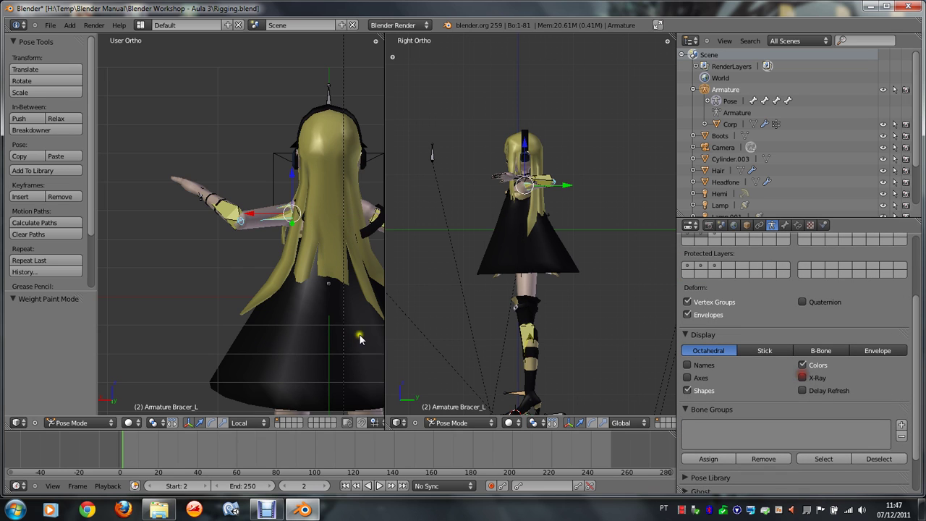
pyautogui.scroll(3, 275, 204)
# Step: Re-enter Weight Paint on Corp with Bracer_L and set brush radius 35, strength 0.09412
pyautogui.hotkey('ctrl', 'Tab')
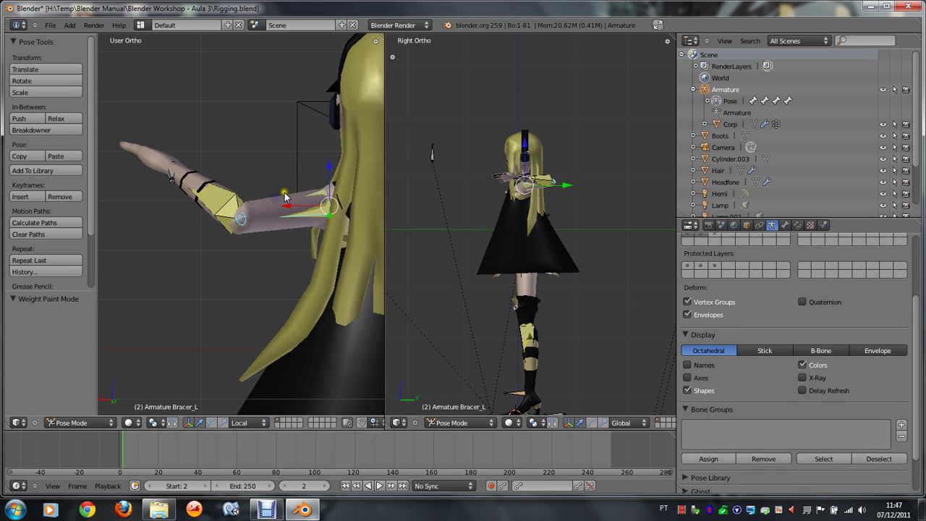
pyautogui.rightClick(285, 197)
pyautogui.hotkey('ctrl', 'Tab')
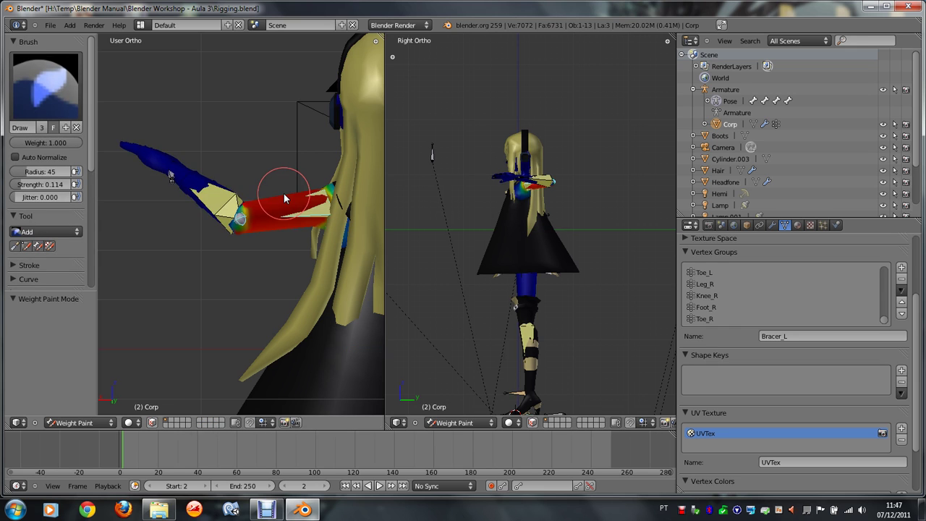
pyautogui.moveTo(284, 201); pyautogui.dragTo(269, 218)
pyautogui.click(267, 217)
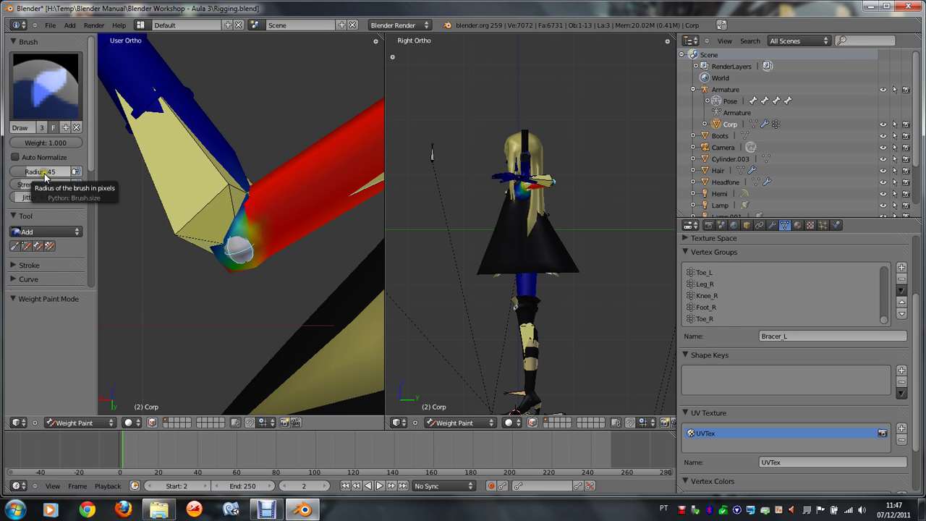
pyautogui.moveTo(44, 174); pyautogui.dragTo(62, 174)
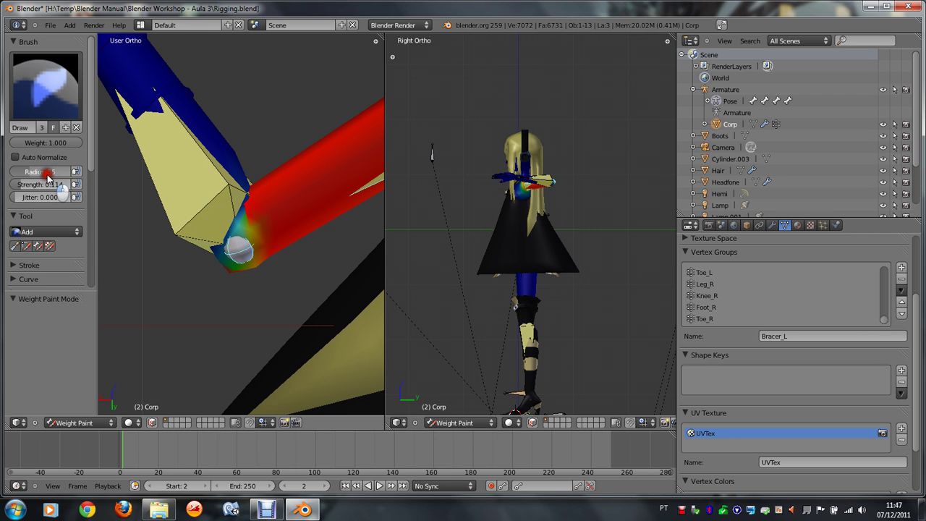
pyautogui.moveTo(42, 184); pyautogui.dragTo(40, 215)
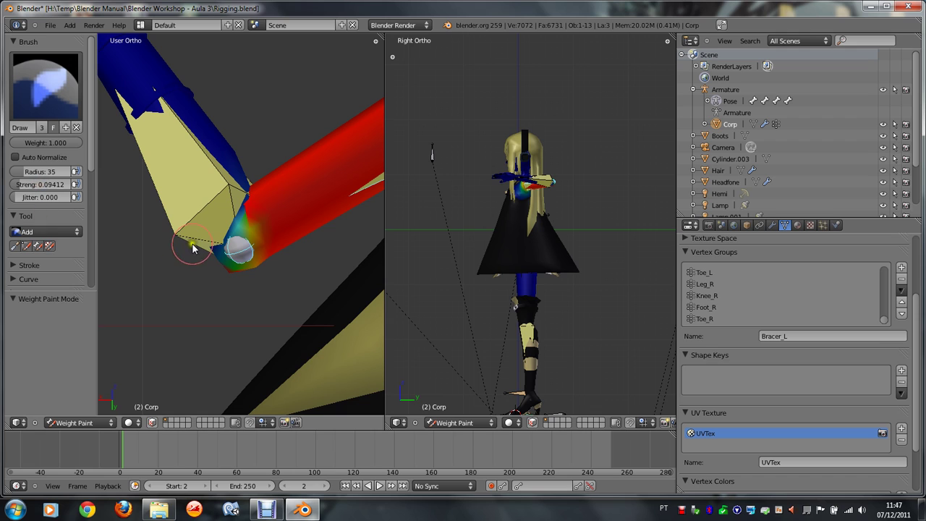
# Step: Set the brush to Subtract and remove Bracer_L weight near the elbow and forearm
pyautogui.click(66, 231)
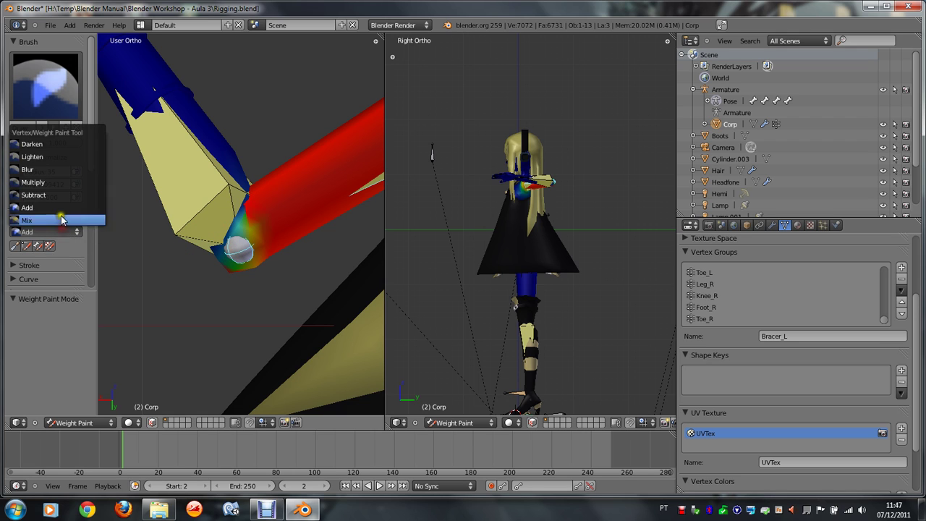
pyautogui.click(62, 214)
pyautogui.moveTo(234, 203)
pyautogui.mouseDown()
pyautogui.moveTo(250, 267)
pyautogui.moveTo(244, 247)
pyautogui.moveTo(258, 267)
pyautogui.moveTo(273, 207)
pyautogui.moveTo(256, 263)
pyautogui.moveTo(264, 176)
pyautogui.moveTo(279, 259)
pyautogui.moveTo(269, 219)
pyautogui.mouseUp()
pyautogui.moveTo(278, 264); pyautogui.dragTo(279, 281)
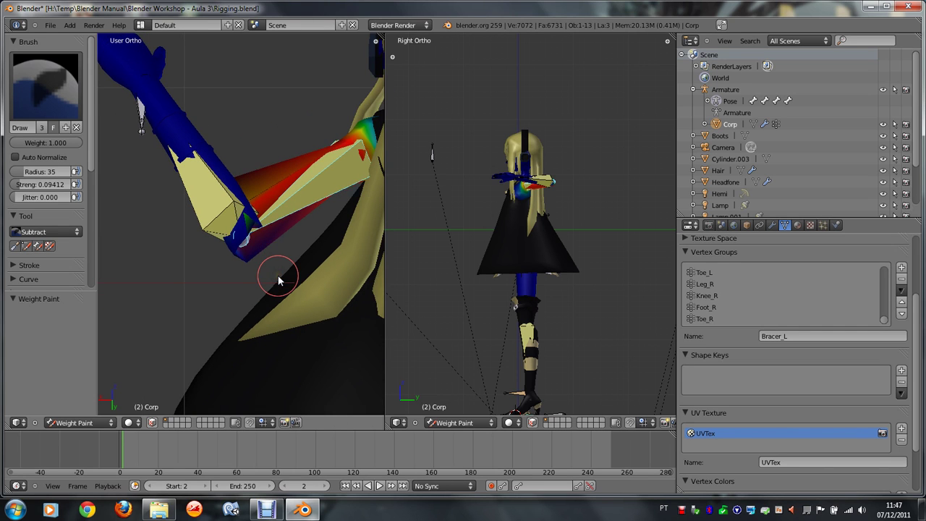
pyautogui.hotkey('ctrl', 'z')
# Step: Repaint the elbow to clear the remaining Bracer_L weight, undoing the last stroke
pyautogui.scroll(2, 280, 275)
pyautogui.hotkey('ctrl', 'z')
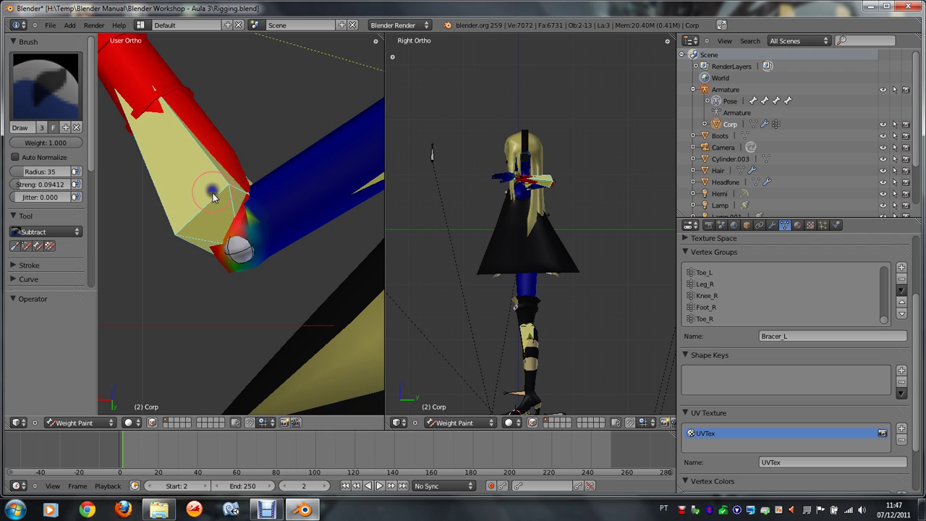
pyautogui.moveTo(242, 194); pyautogui.dragTo(259, 213)
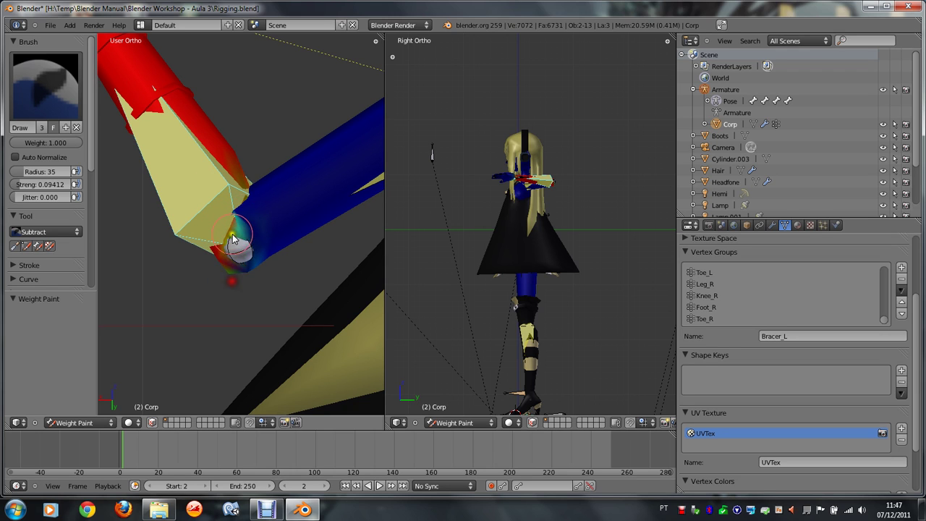
pyautogui.moveTo(232, 263)
pyautogui.mouseDown()
pyautogui.moveTo(228, 288)
pyautogui.moveTo(232, 250)
pyautogui.moveTo(207, 258)
pyautogui.moveTo(238, 244)
pyautogui.moveTo(183, 263)
pyautogui.moveTo(221, 241)
pyautogui.moveTo(210, 241)
pyautogui.moveTo(238, 246)
pyautogui.moveTo(194, 212)
pyautogui.moveTo(243, 181)
pyautogui.mouseUp()
pyautogui.hotkey('ctrl', 'z')
pyautogui.hotkey('ctrl', 'z')
# Step: Undo the last two elbow strokes, then subtract Arm_L weight at the left elbow so only a small patch remains
pyautogui.hotkey('ctrl', 'z')
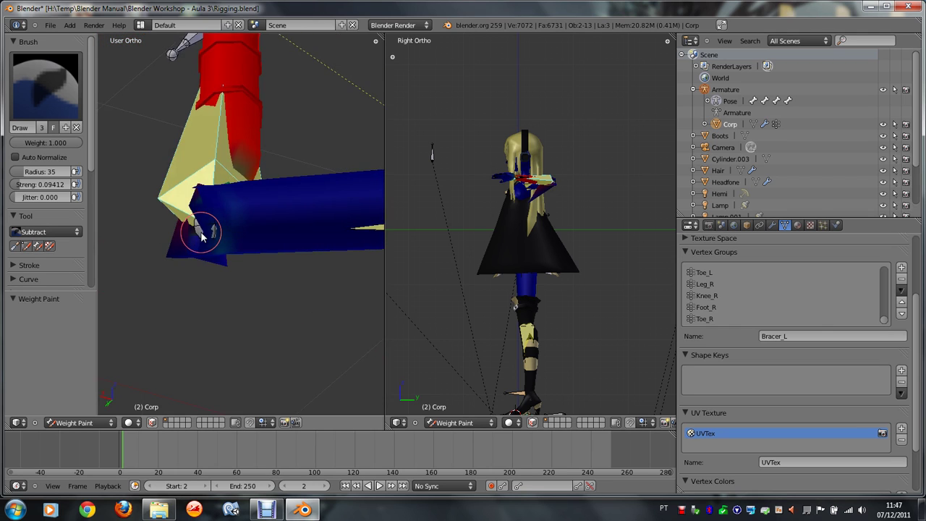
pyautogui.hotkey('ctrl', 'z')
pyautogui.hotkey('ctrl', 'z')
pyautogui.hotkey('ctrl', 'z')
pyautogui.hotkey('ctrl', 'z')
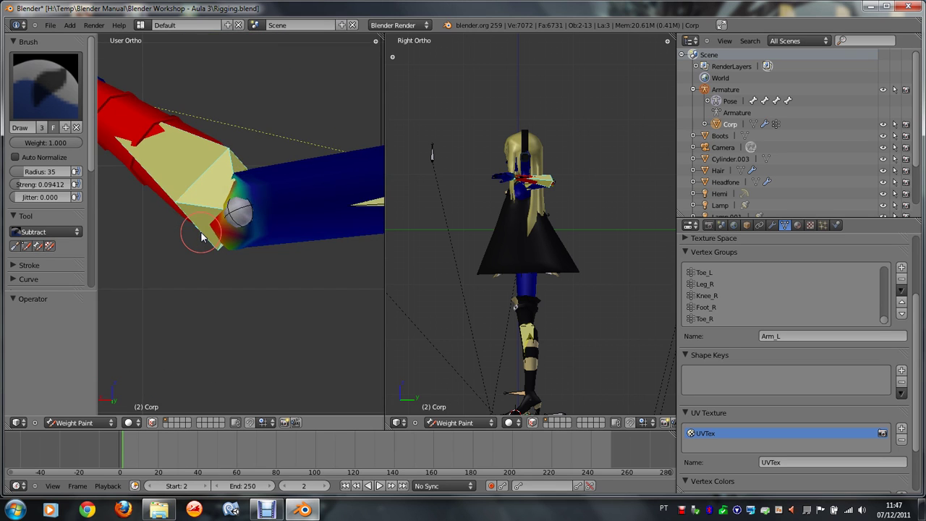
pyautogui.hotkey('ctrl', 'z')
pyautogui.hotkey('ctrl', 'z')
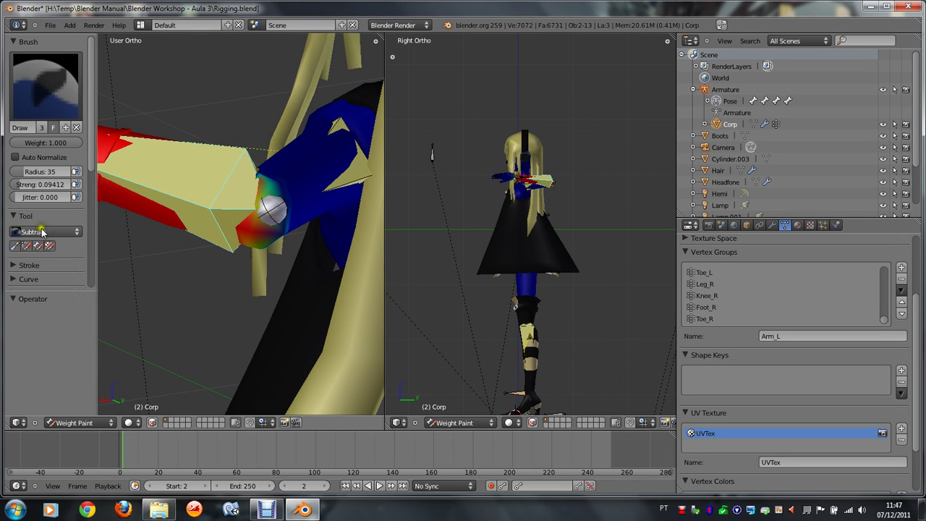
pyautogui.moveTo(260, 217)
pyautogui.mouseDown()
pyautogui.moveTo(256, 236)
pyautogui.moveTo(243, 204)
pyautogui.mouseUp()
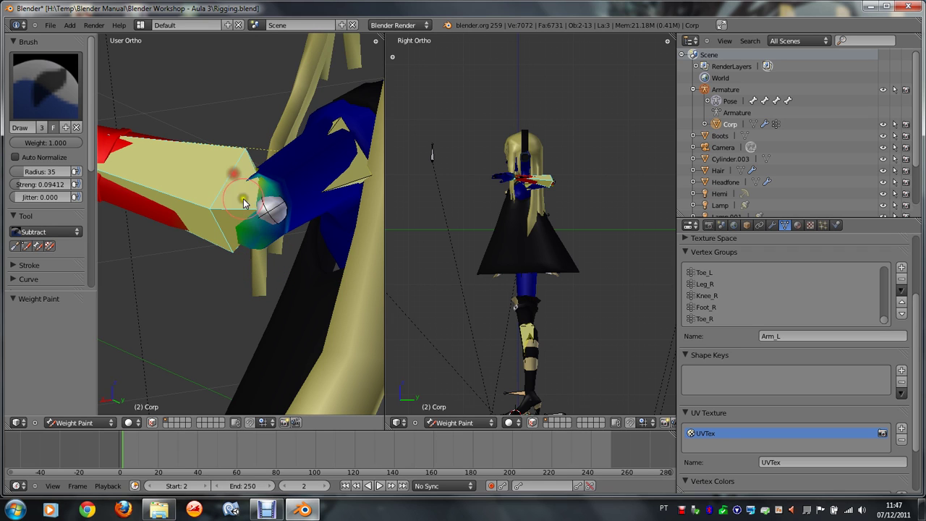
pyautogui.moveTo(248, 230); pyautogui.dragTo(247, 230, button='middle')
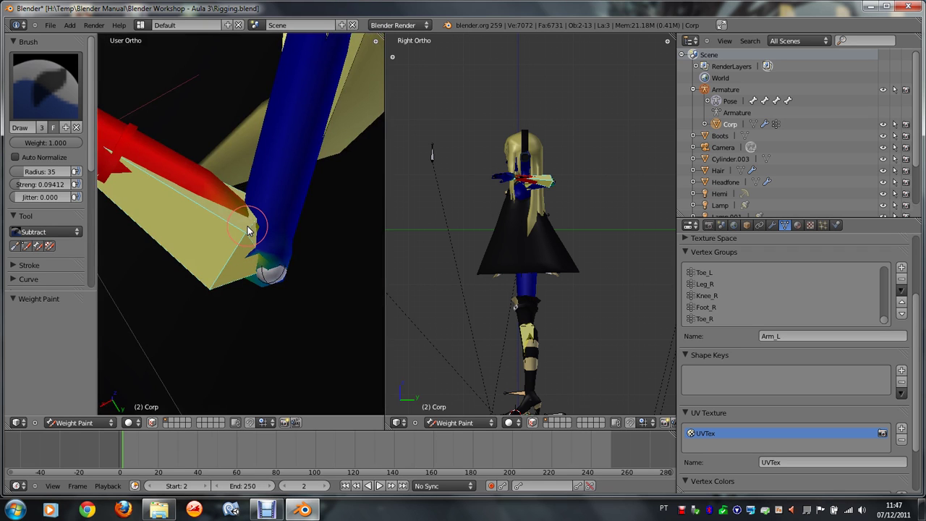
pyautogui.scroll(-2, 246, 219)
pyautogui.scroll(-4, 246, 219)
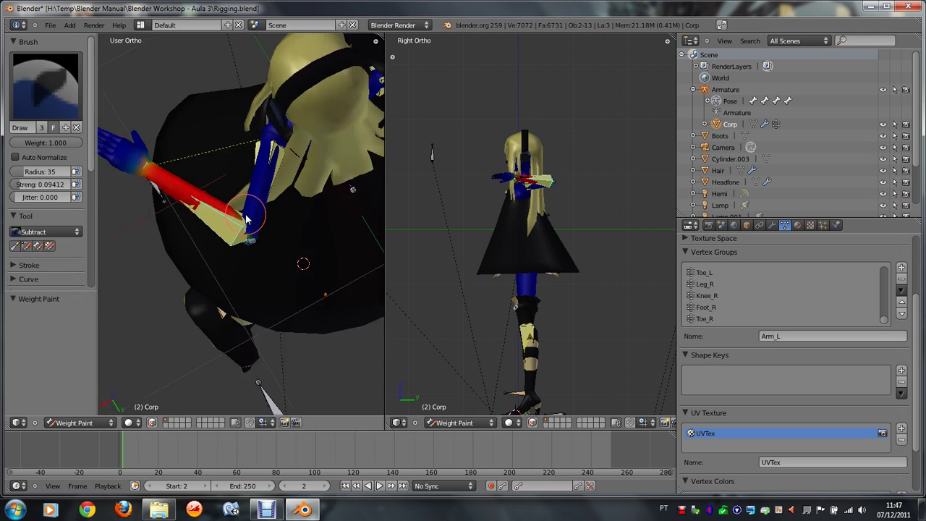
pyautogui.scroll(5, 259, 244)
pyautogui.moveTo(257, 244)
pyautogui.mouseDown()
pyautogui.moveTo(268, 300)
pyautogui.moveTo(268, 249)
pyautogui.moveTo(286, 277)
pyautogui.mouseUp()
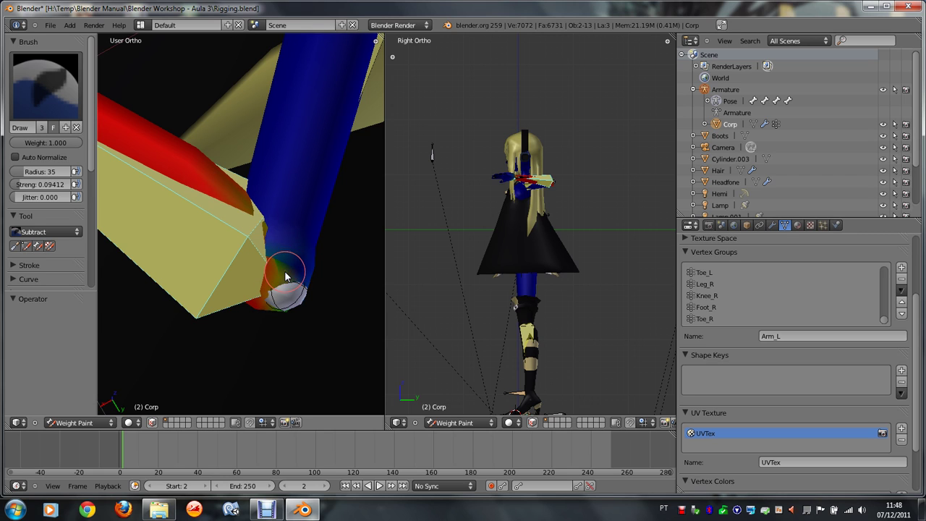
# Step: Make Bracer_L the active bone and subtract its weight along the forearm and elbow joint
pyautogui.rightClick(295, 272)
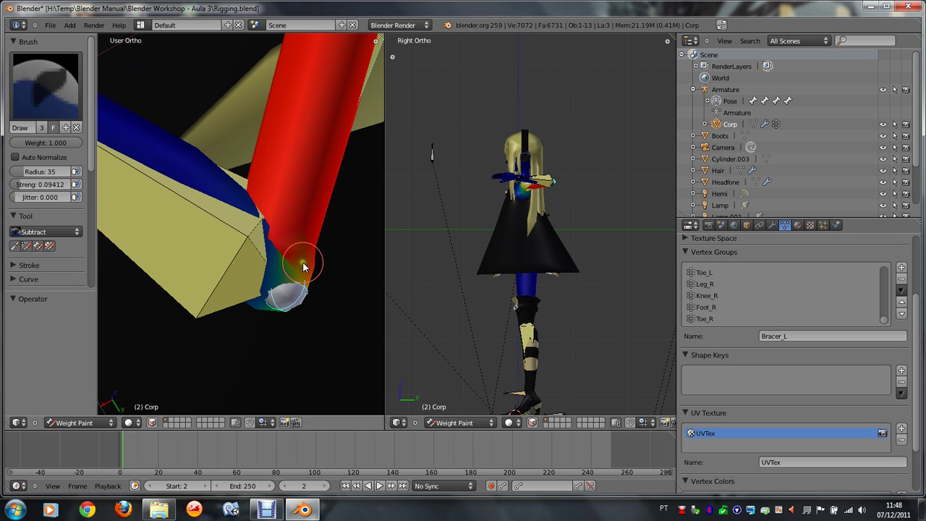
pyautogui.rightClick(321, 291)
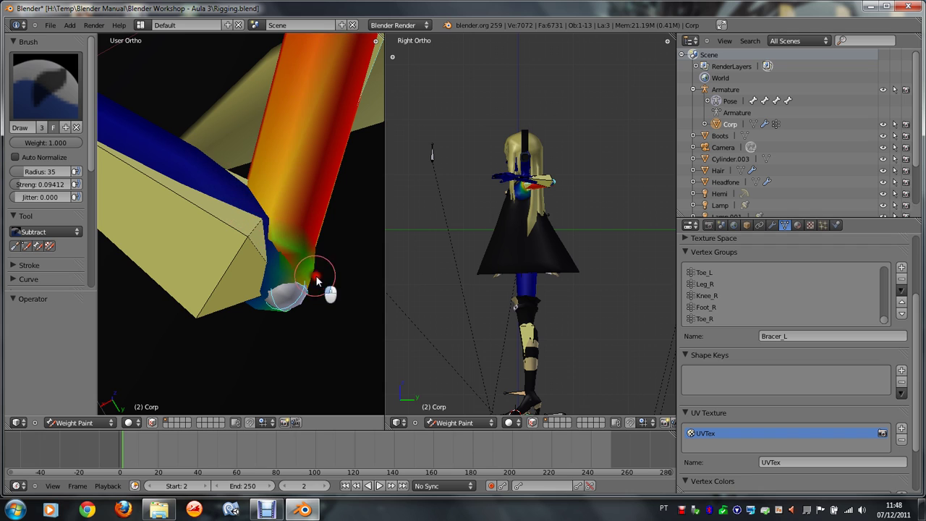
pyautogui.rightClick(265, 222)
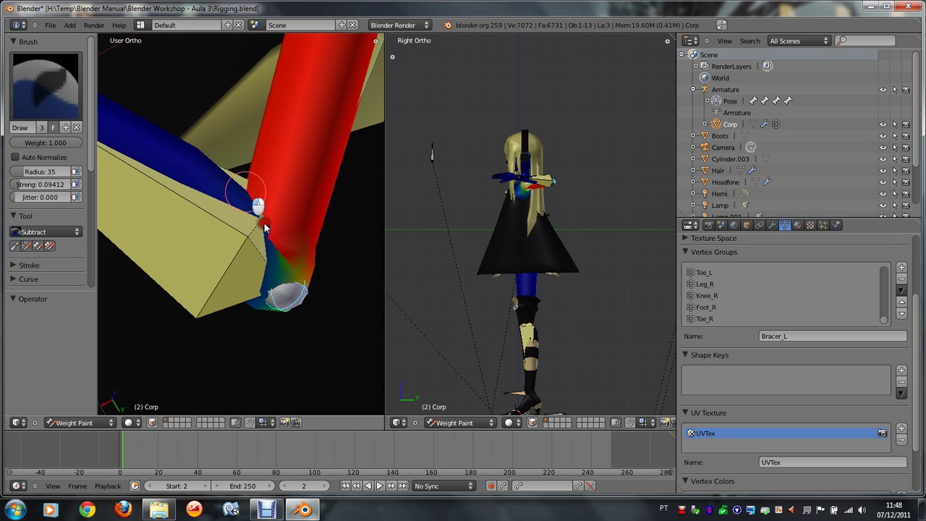
pyautogui.moveTo(257, 202); pyautogui.dragTo(317, 313)
pyautogui.moveTo(281, 239); pyautogui.dragTo(334, 292)
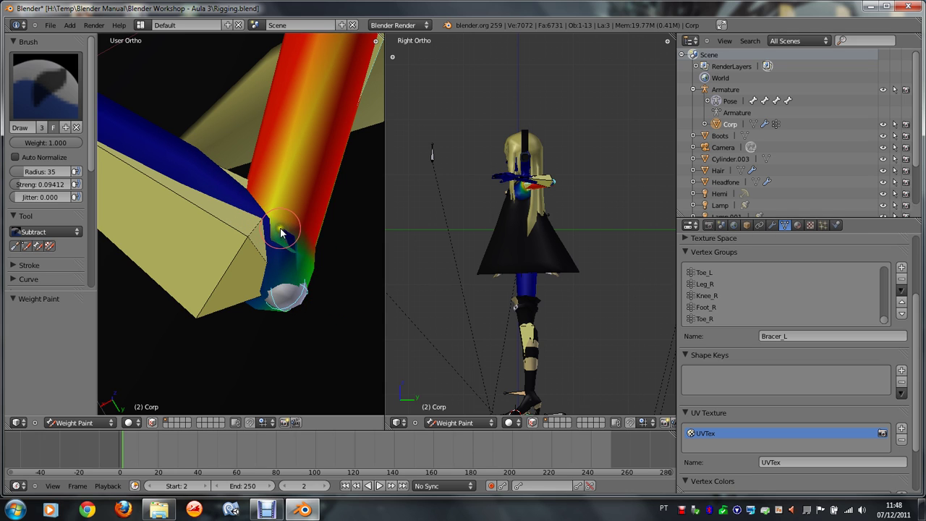
pyautogui.moveTo(282, 233); pyautogui.dragTo(326, 270)
pyautogui.moveTo(293, 243); pyautogui.dragTo(342, 292)
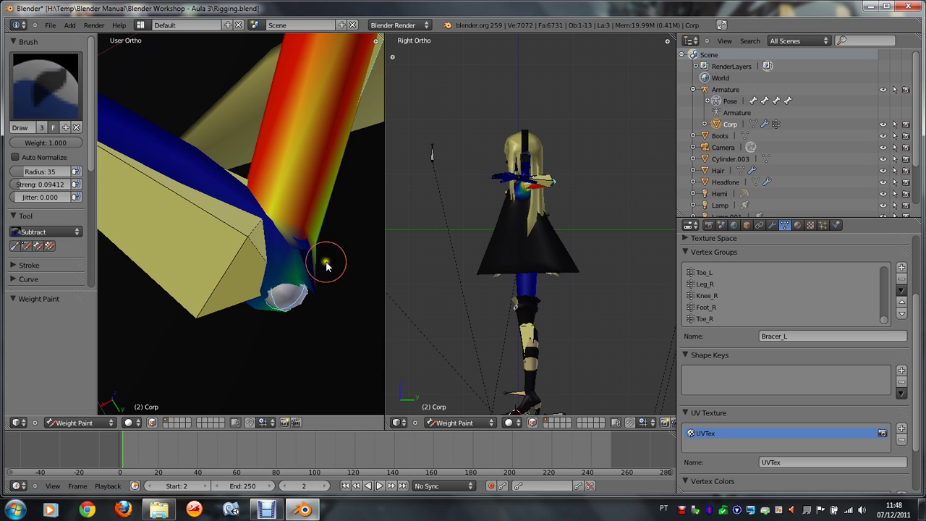
# Step: Zoom out, orbit to a side angle, and return the character to Object Mode
pyautogui.scroll(-1, 329, 275)
pyautogui.scroll(-4, 319, 261)
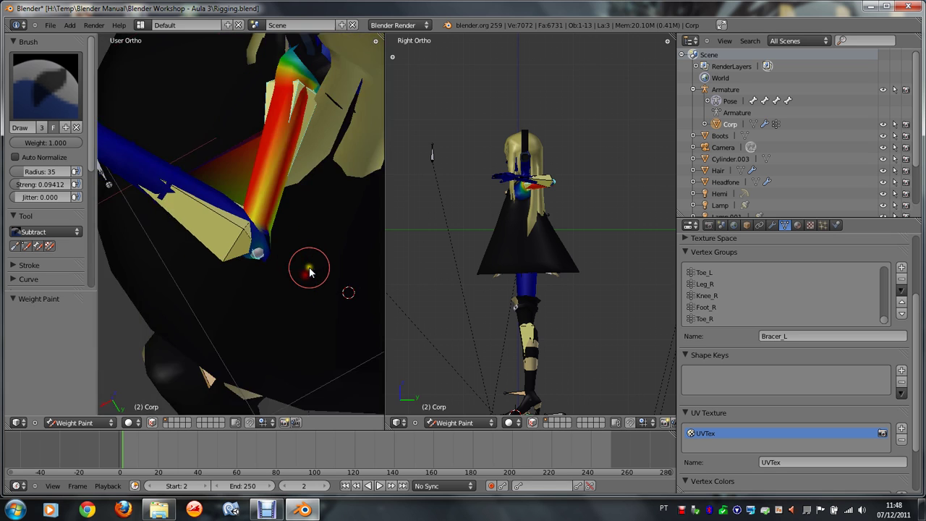
pyautogui.scroll(-4, 311, 268)
pyautogui.press('KP_8')
pyautogui.press('KP_8')
pyautogui.press('KP_8')
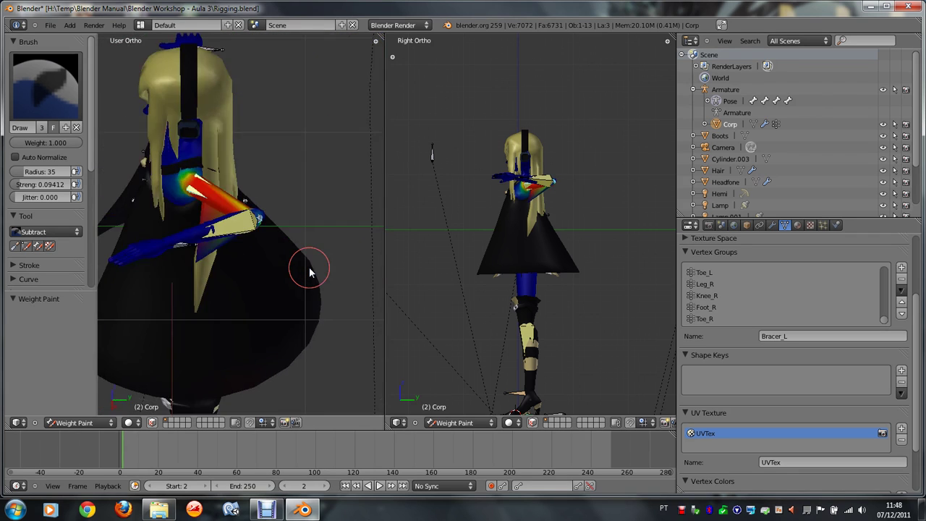
pyautogui.press('Tab')
pyautogui.press('Tab')
pyautogui.hotkey('ctrl', 'Tab')
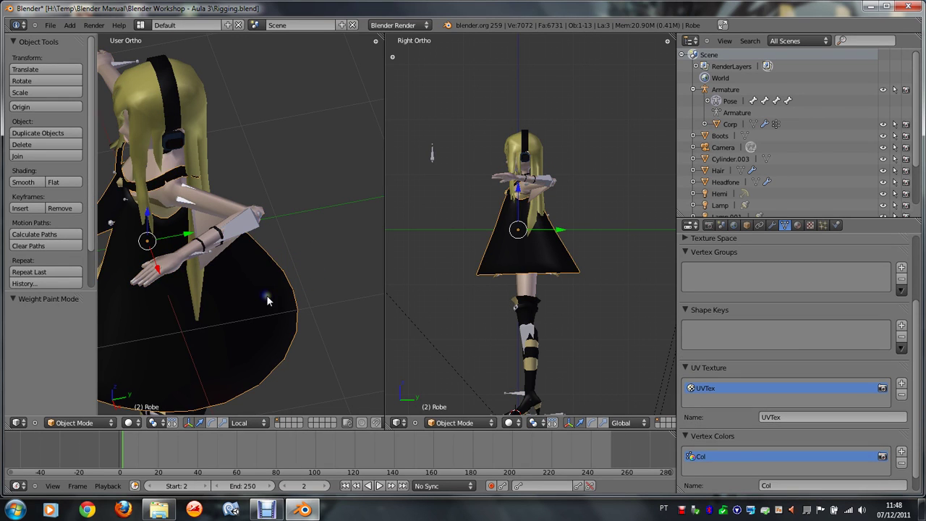
# Step: Hide the hair and headphones objects
pyautogui.rightClick(187, 126)
pyautogui.press('h')
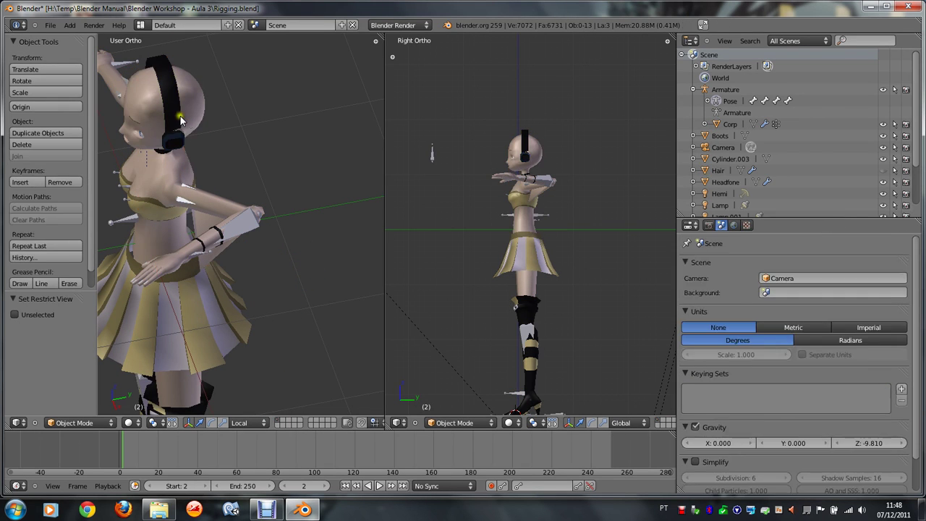
pyautogui.rightClick(181, 121)
pyautogui.press('h')
pyautogui.scroll(3, 202, 184)
# Step: Select the Arm_L bone, enter Weight Paint on Corp, and subtract Arm_L weight on the upper arm from top view
pyautogui.rightClick(249, 199)
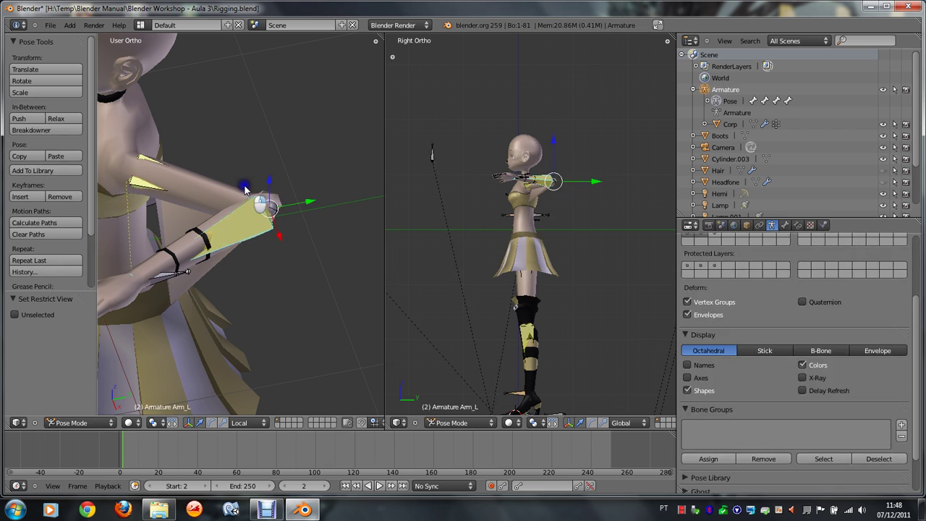
pyautogui.hotkey('ctrl', 'Tab')
pyautogui.press('KP_8')
pyautogui.press('KP_8')
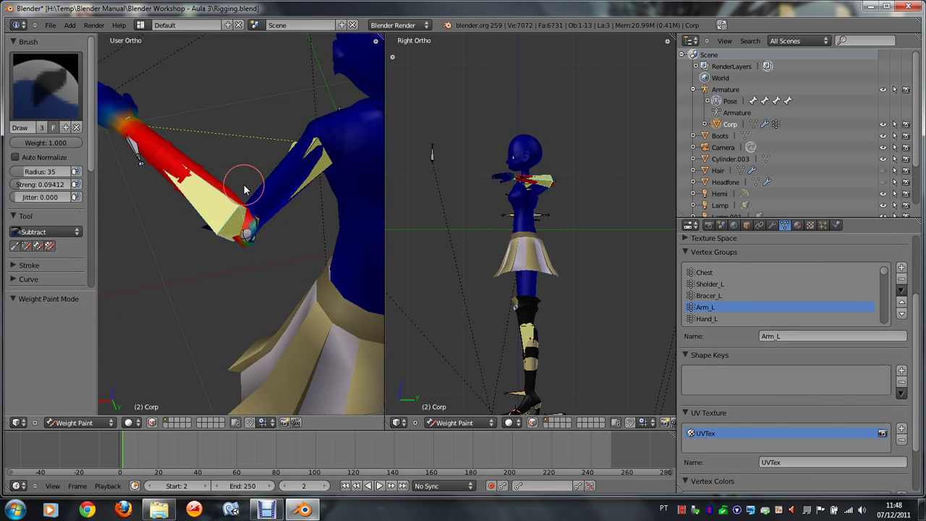
pyautogui.press('KP_7')
pyautogui.scroll(2, 246, 195)
pyautogui.moveTo(249, 204)
pyautogui.mouseDown()
pyautogui.moveTo(207, 148)
pyautogui.moveTo(205, 245)
pyautogui.mouseUp()
pyautogui.scroll(-4, 263, 188)
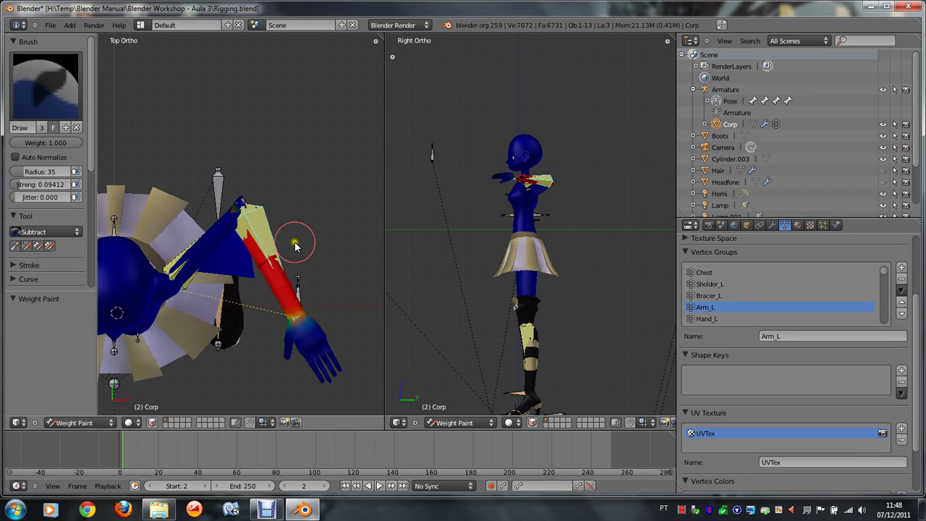
# Step: Select all bones and clear their pose location with Alt+G to straighten the arm, then deselect
pyautogui.press('a')
pyautogui.hotkey('alt', 'g')
pyautogui.scroll(2, 297, 275)
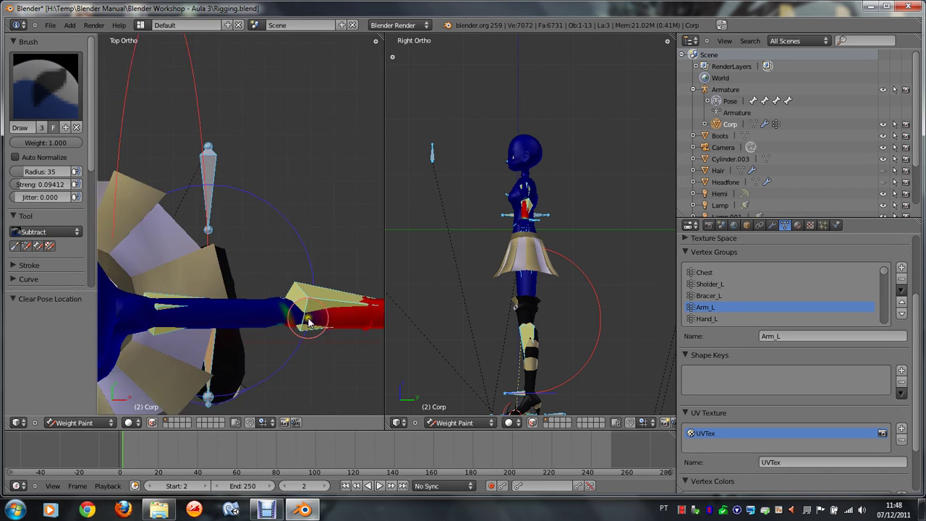
pyautogui.scroll(1, 304, 324)
pyautogui.press('a')
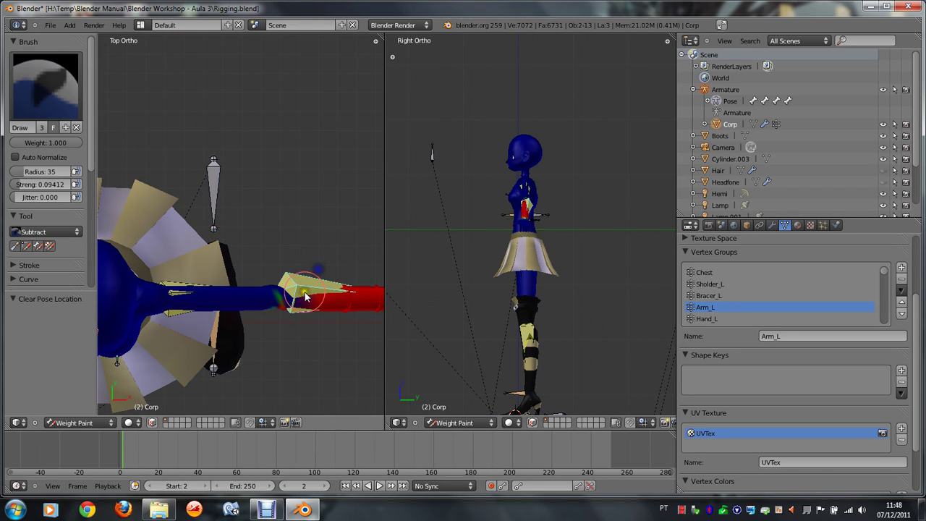
pyautogui.keyDown('ctrl'); pyautogui.scroll(-2, 304, 294); pyautogui.keyUp('ctrl')
pyautogui.keyDown('shift'); pyautogui.scroll(-3, 303, 292); pyautogui.keyUp('shift')
pyautogui.scroll(3, 304, 291)
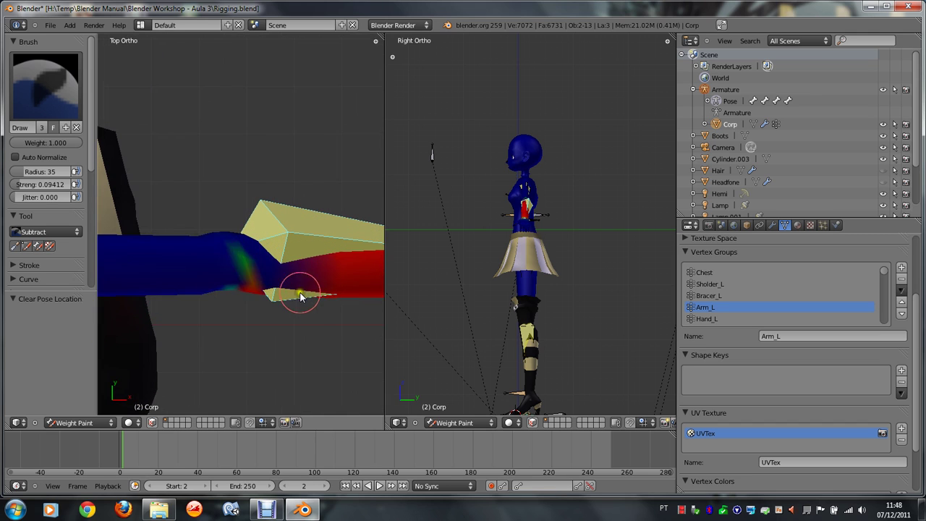
# Step: Subtract Arm_L weight near the elbow where the forearm meets the bracer
pyautogui.moveTo(248, 306); pyautogui.dragTo(257, 318)
pyautogui.moveTo(257, 319)
pyautogui.mouseDown(button='middle')
pyautogui.moveTo(250, 288)
pyautogui.moveTo(228, 310)
pyautogui.mouseUp(button='middle')
pyautogui.moveTo(244, 345); pyautogui.dragTo(247, 338)
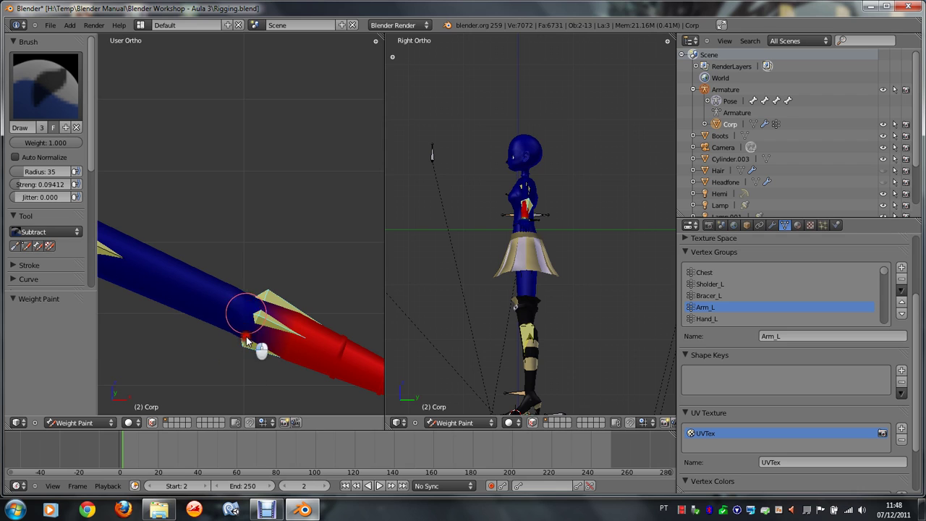
pyautogui.hotkey('ctrl', 'z')
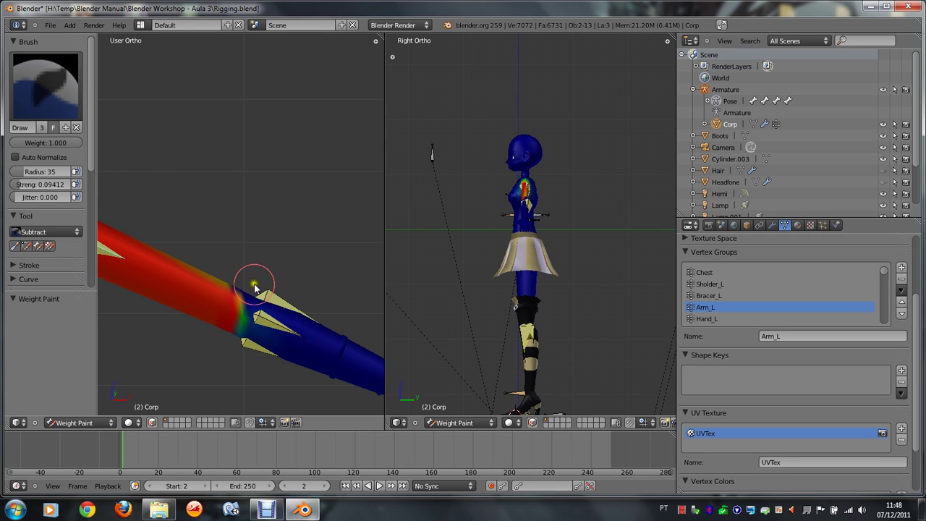
pyautogui.moveTo(247, 292); pyautogui.dragTo(243, 274)
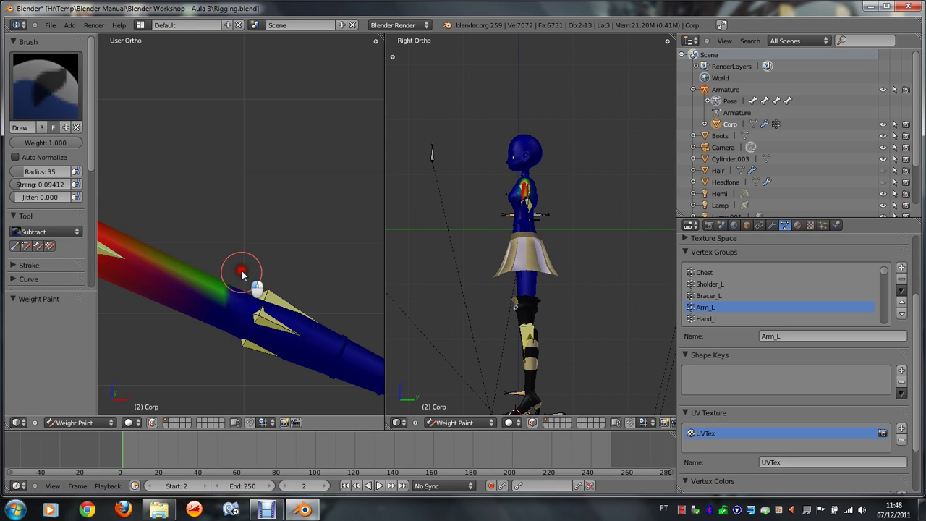
# Step: Make Bracer_L active, subtract its weight on the forearm, and toggle Edit Mode back to weight painting
pyautogui.rightClick(243, 287)
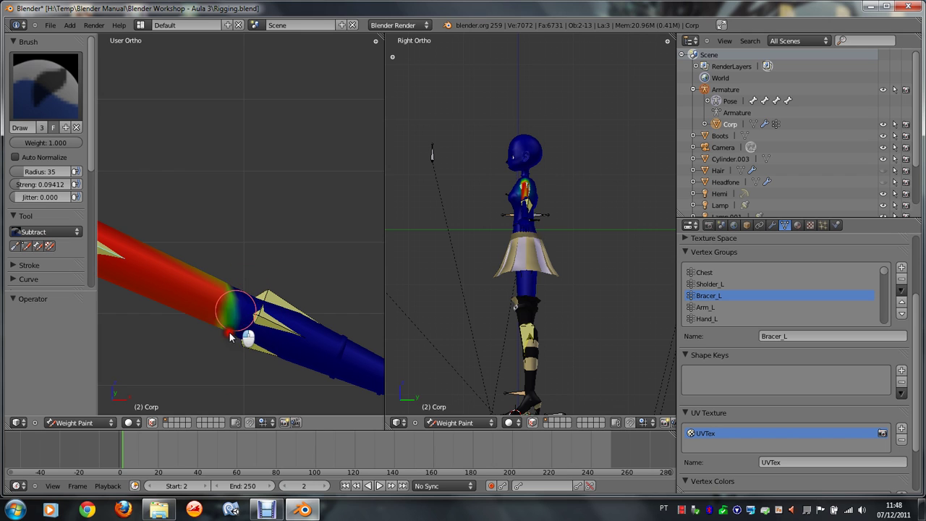
pyautogui.moveTo(241, 292); pyautogui.dragTo(214, 363)
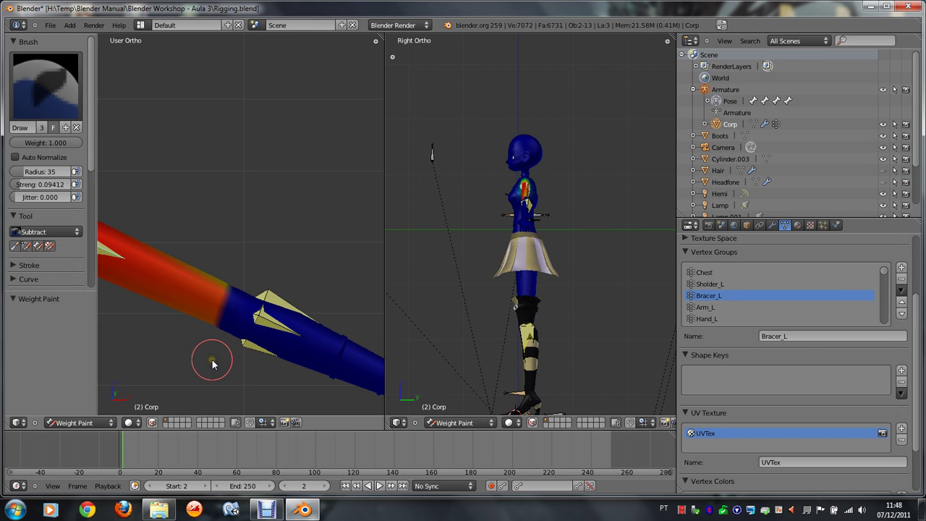
pyautogui.press('Tab')
pyautogui.hotkey('ctrl', 'Tab')
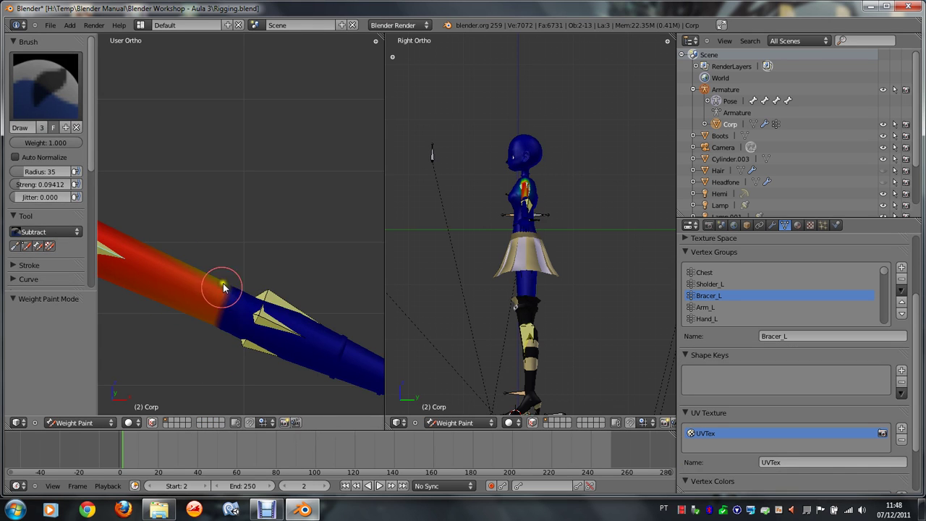
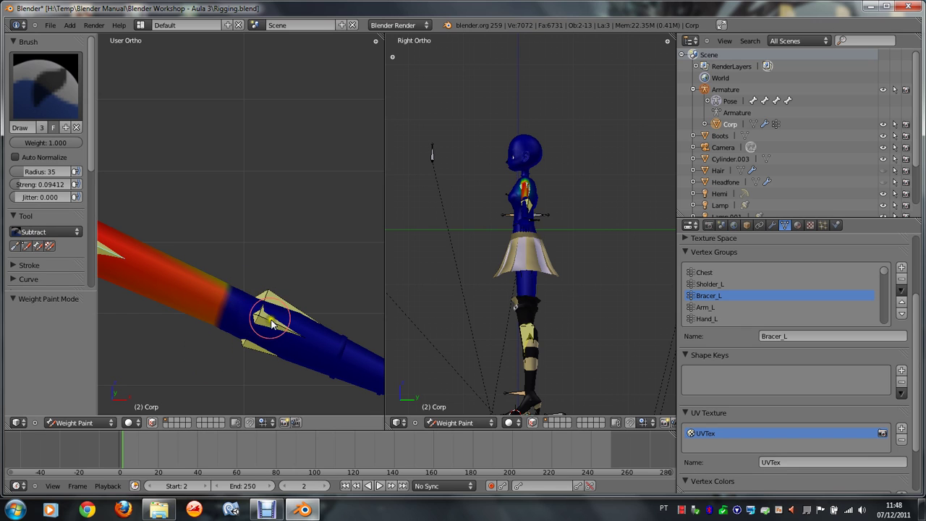
# Step: Compare the forearm and upper arm bone weights, then reduce weight at the red/blue boundary
pyautogui.rightClick(269, 297)
pyautogui.rightClick(215, 293)
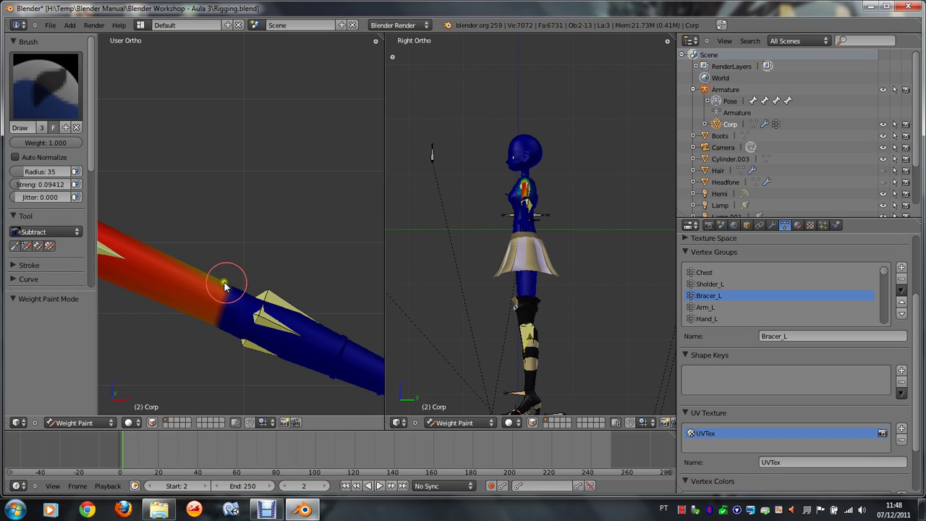
pyautogui.rightClick(281, 288)
pyautogui.rightClick(125, 263)
pyautogui.moveTo(204, 279); pyautogui.dragTo(224, 288)
# Step: Switch the brush blend to Add and repaint a soft gradient across the forearm boundary
pyautogui.click(34, 232)
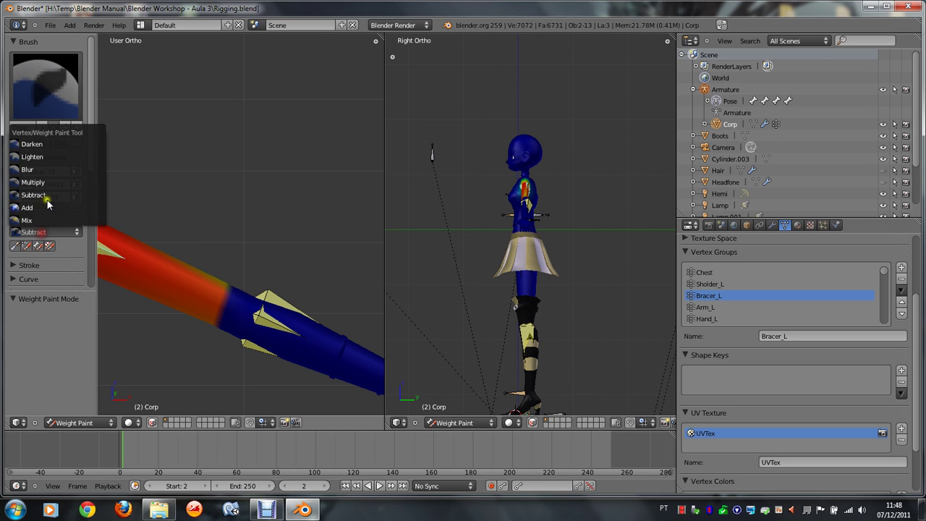
pyautogui.click(33, 204)
pyautogui.moveTo(238, 282)
pyautogui.mouseDown()
pyautogui.moveTo(223, 294)
pyautogui.moveTo(224, 331)
pyautogui.mouseUp()
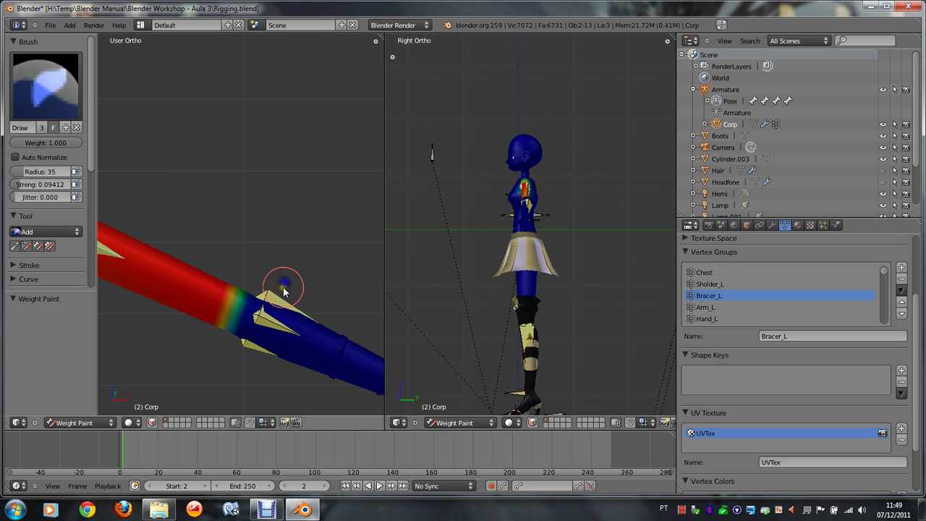
pyautogui.hotkey('ctrl', 'z')
pyautogui.moveTo(265, 296)
pyautogui.mouseDown()
pyautogui.moveTo(238, 310)
pyautogui.moveTo(230, 390)
pyautogui.mouseUp()
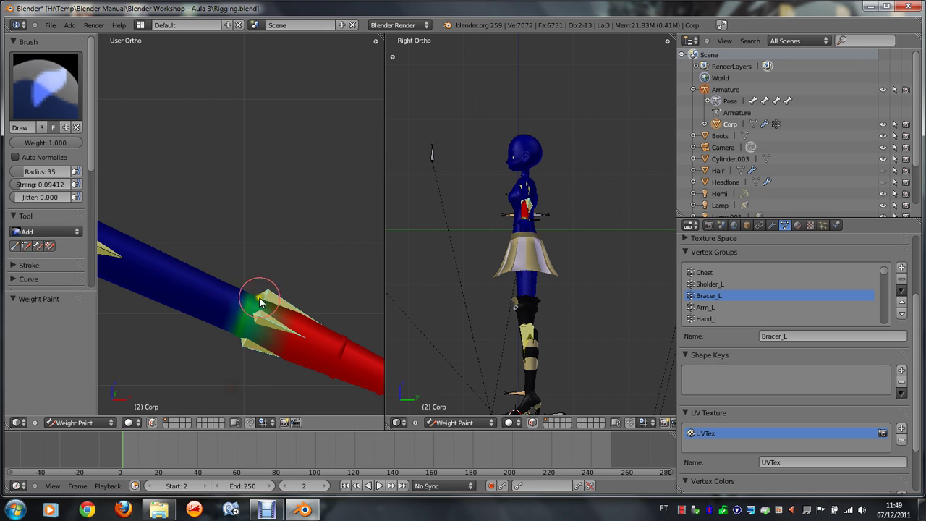
pyautogui.moveTo(255, 312); pyautogui.dragTo(234, 405)
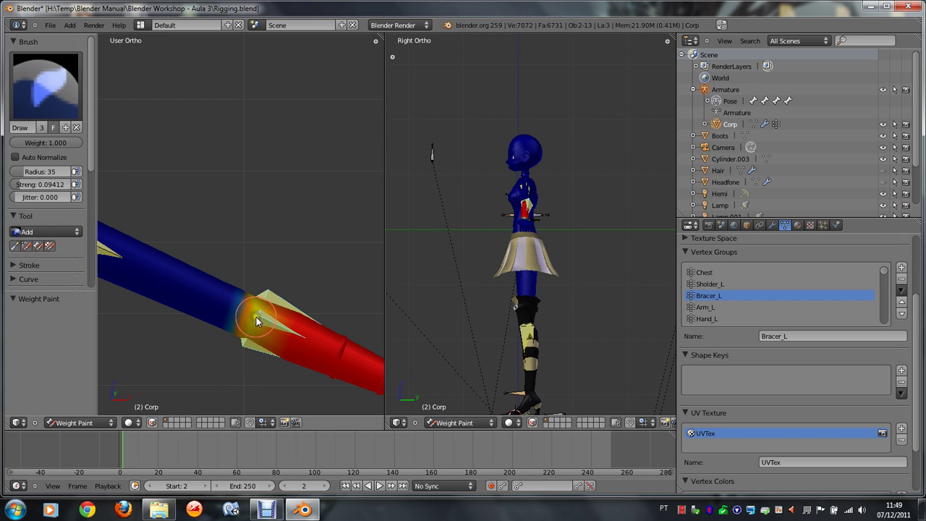
pyautogui.press('KP_7')
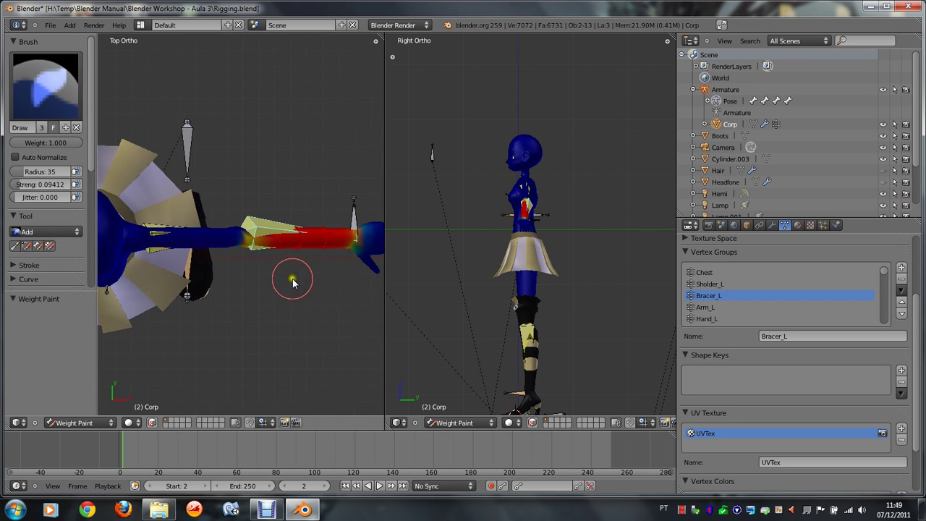
# Step: Move the left arm bone to bend and raise the arm as a deformation test
pyautogui.keyDown('ctrl'); pyautogui.click(361, 228); pyautogui.keyUp('ctrl')
pyautogui.press('g')
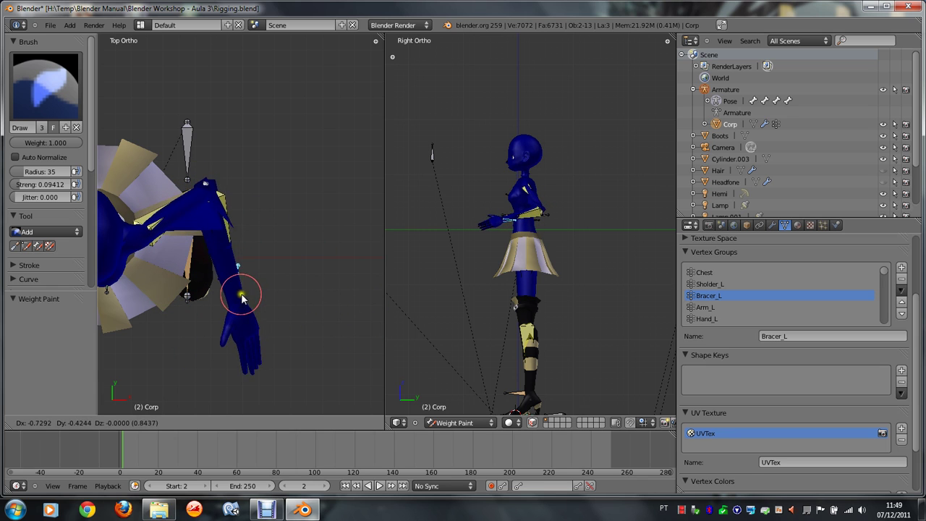
pyautogui.click(331, 234)
pyautogui.press('KP_2')
pyautogui.press('KP_2')
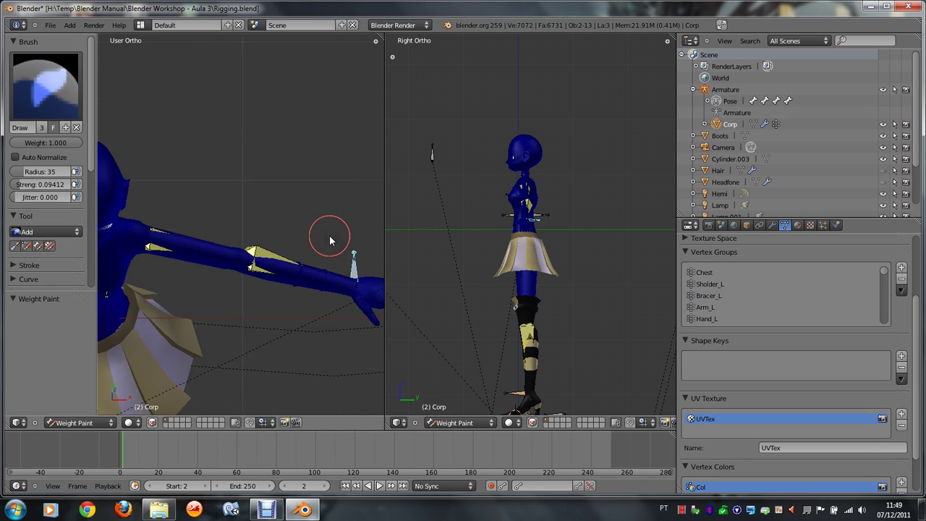
pyautogui.press('KP_2')
pyautogui.press('KP_2')
pyautogui.press('g')
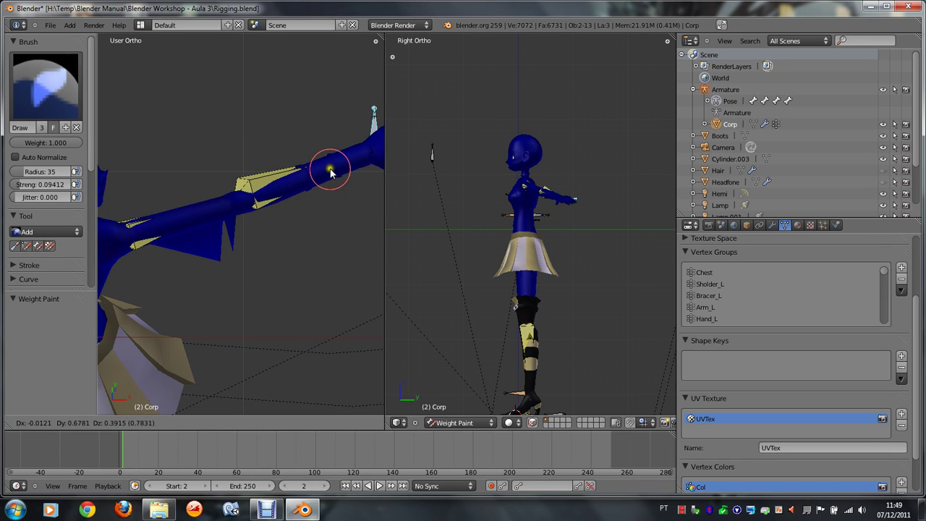
pyautogui.click(310, 172)
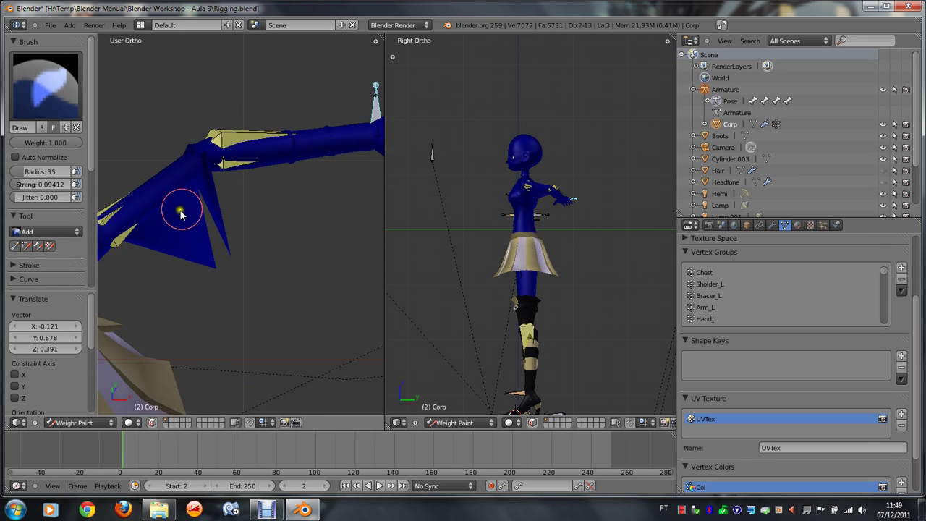
# Step: Paint upper-arm weight onto the stretched spike vertex near the elbow
pyautogui.rightClick(137, 211)
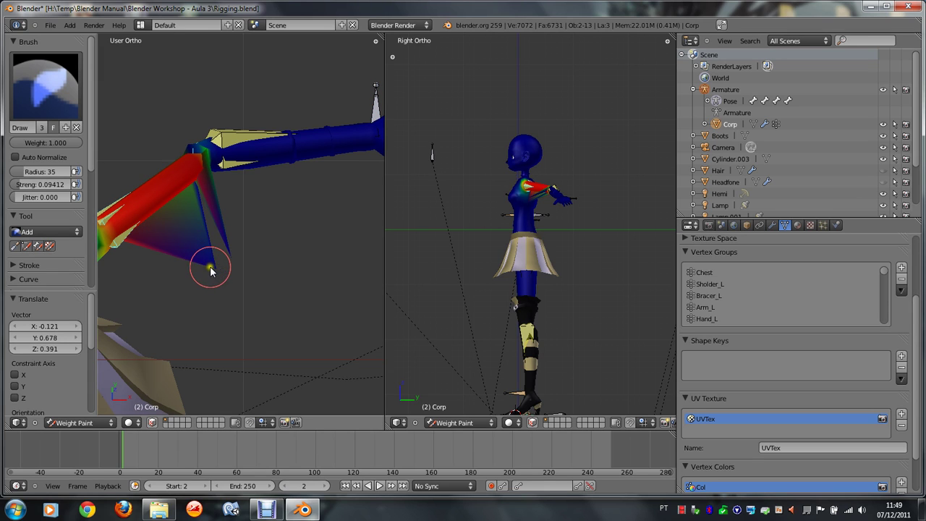
pyautogui.moveTo(210, 270); pyautogui.dragTo(232, 254)
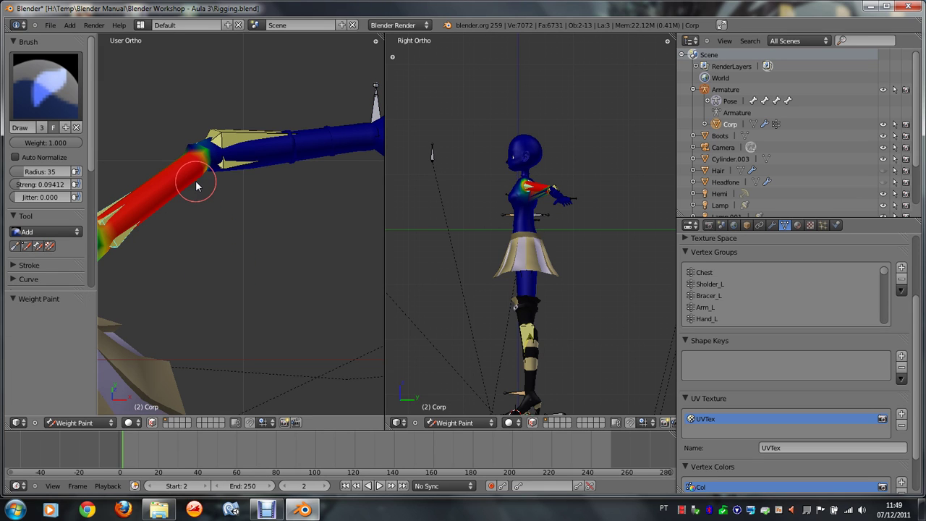
pyautogui.rightClick(230, 135)
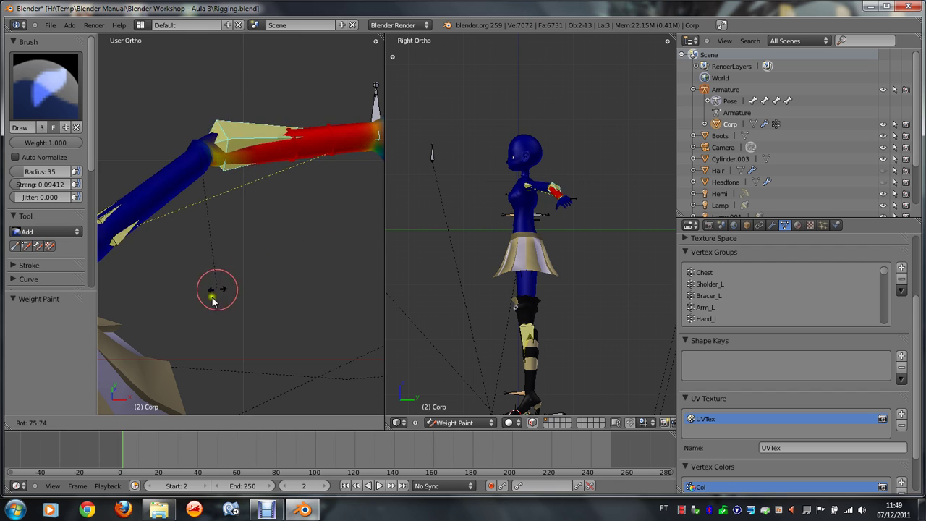
# Step: Paint more upper-arm weight across the elbow, undoing the last change
pyautogui.rightClick(138, 219)
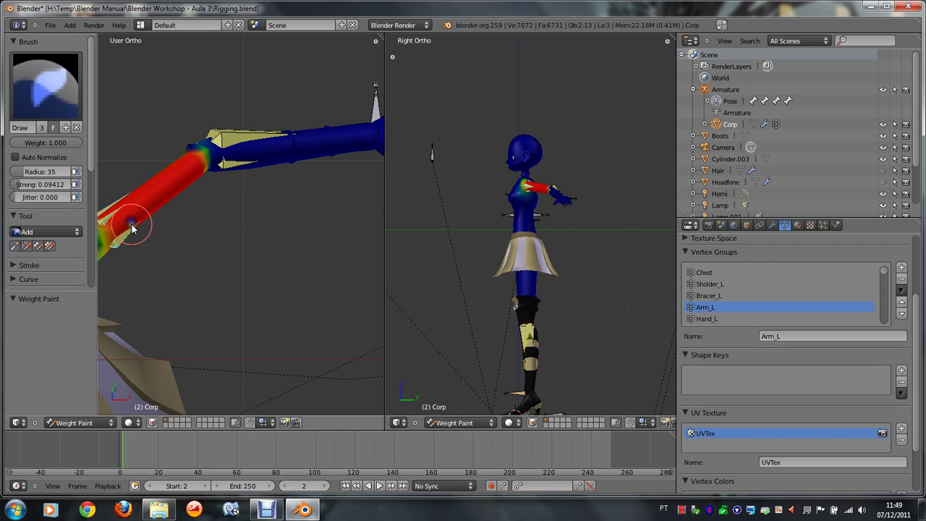
pyautogui.click(191, 148)
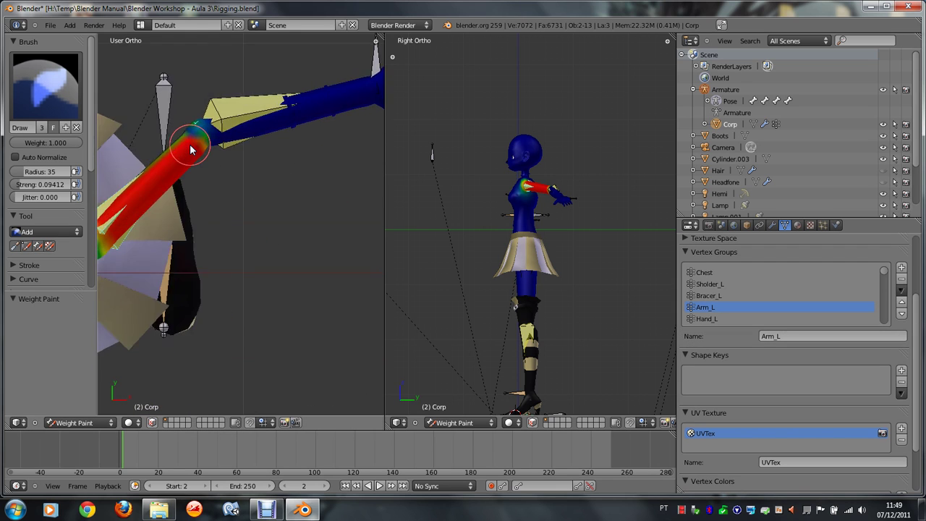
pyautogui.moveTo(186, 146)
pyautogui.mouseDown()
pyautogui.moveTo(183, 159)
pyautogui.moveTo(176, 133)
pyautogui.mouseUp()
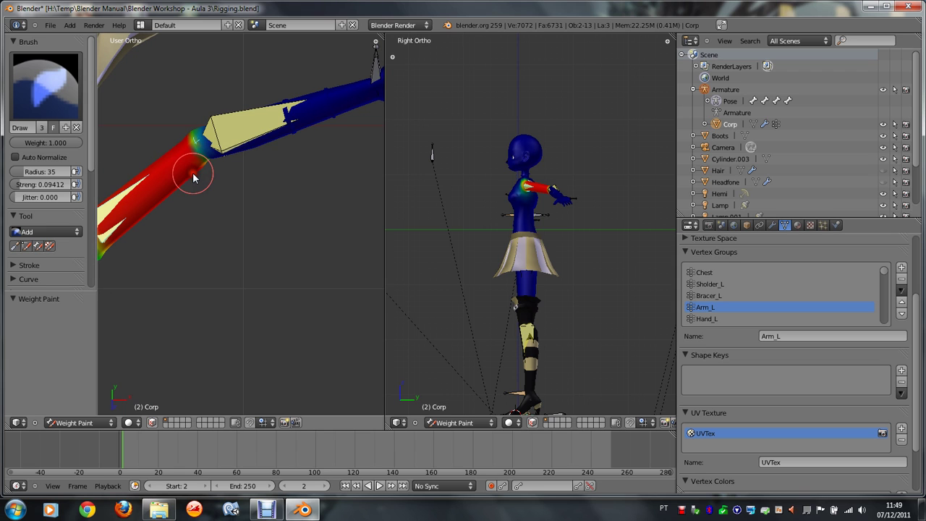
pyautogui.press('KP_2')
pyautogui.press('KP_2')
pyautogui.press('KP_2')
pyautogui.press('KP_2')
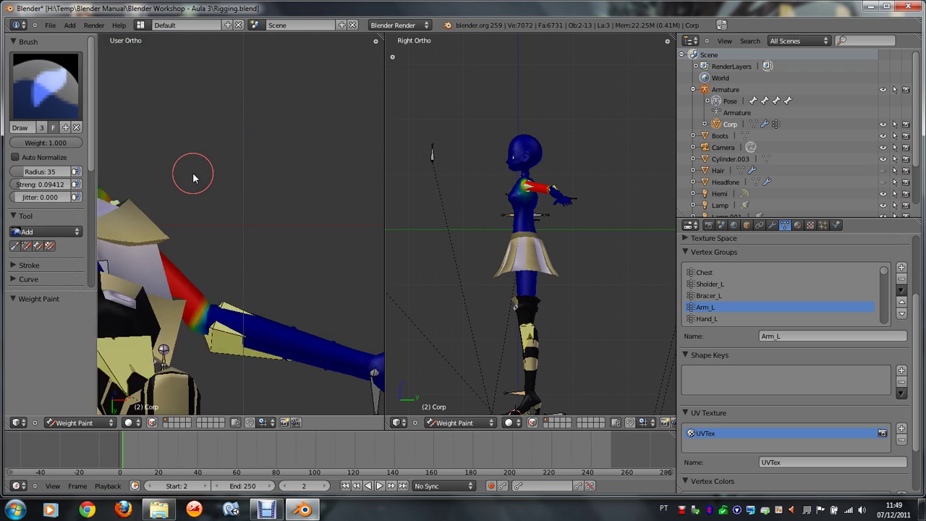
pyautogui.press('KP_2')
pyautogui.press('KP_2')
pyautogui.press('KP_2')
pyautogui.scroll(2, 193, 169)
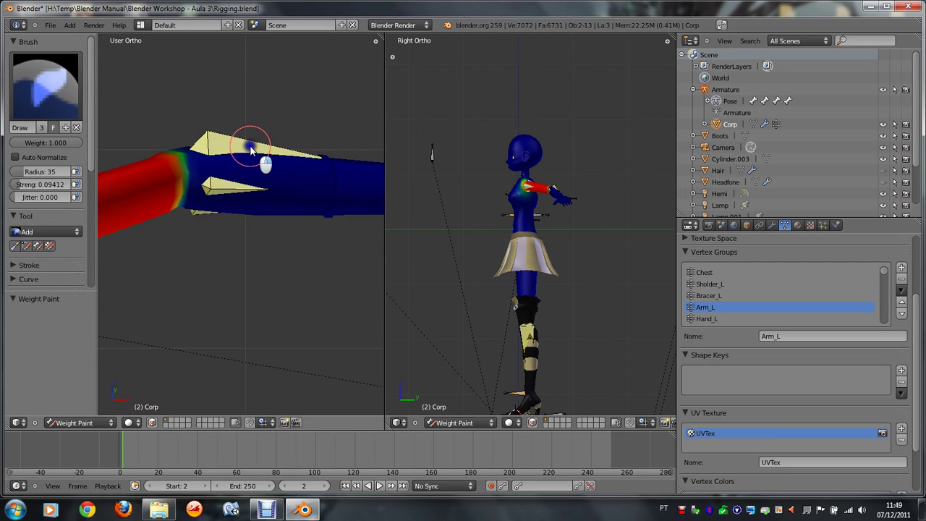
pyautogui.hotkey('ctrl', 'z')
pyautogui.press('KP_2')
pyautogui.press('KP_2')
pyautogui.press('KP_2')
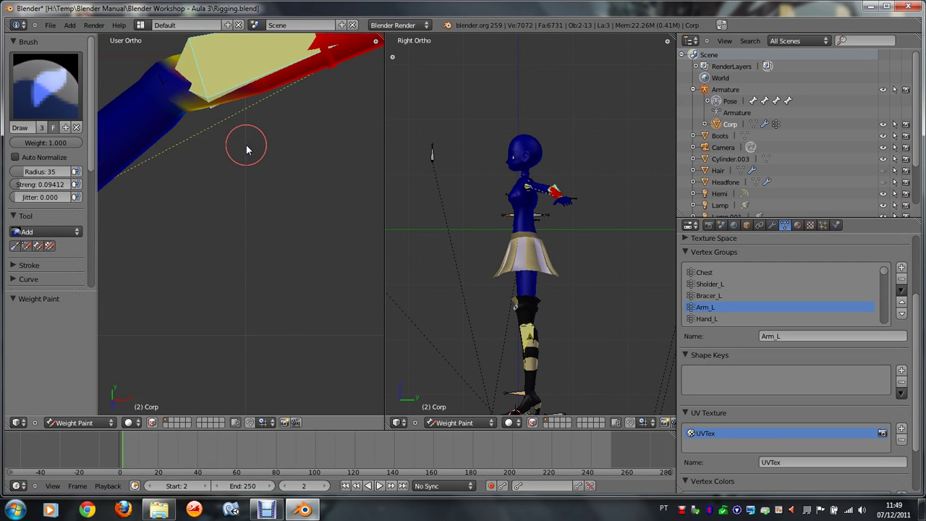
# Step: Repaint the elbow weights, undoing unsatisfactory strokes and checking from the top view
pyautogui.moveTo(232, 120)
pyautogui.mouseDown()
pyautogui.moveTo(186, 92)
pyautogui.moveTo(167, 67)
pyautogui.mouseUp()
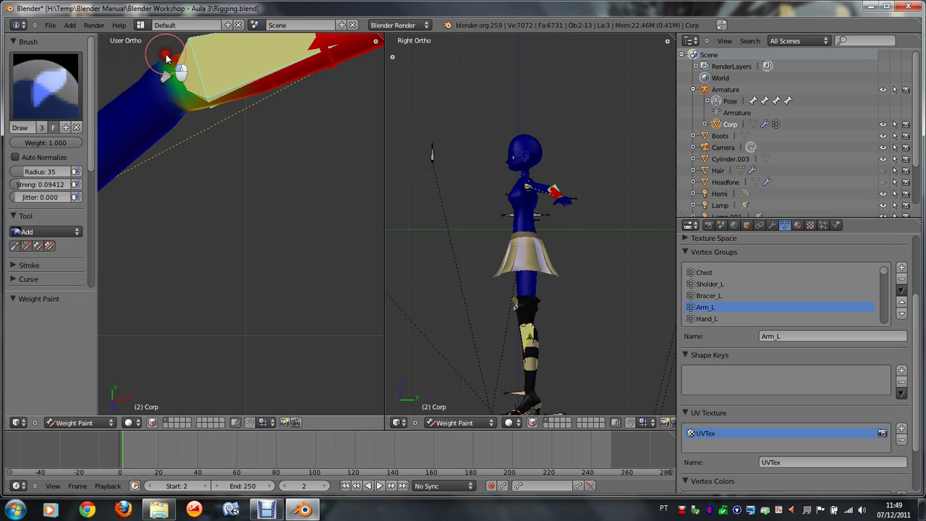
pyautogui.hotkey('ctrl', 'z')
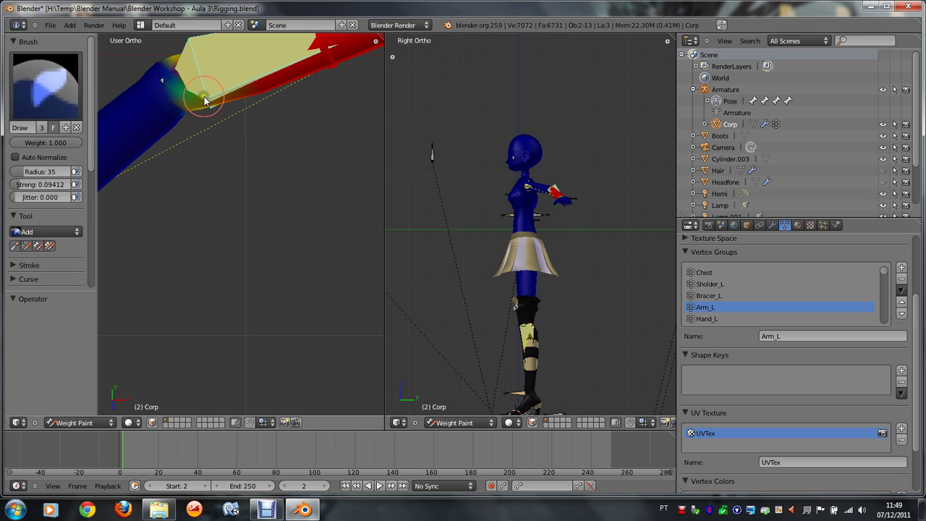
pyautogui.moveTo(197, 104)
pyautogui.mouseDown()
pyautogui.moveTo(165, 82)
pyautogui.moveTo(172, 41)
pyautogui.mouseUp()
pyautogui.moveTo(171, 41)
pyautogui.mouseDown(button='middle')
pyautogui.moveTo(186, 45)
pyautogui.moveTo(236, 143)
pyautogui.mouseUp(button='middle')
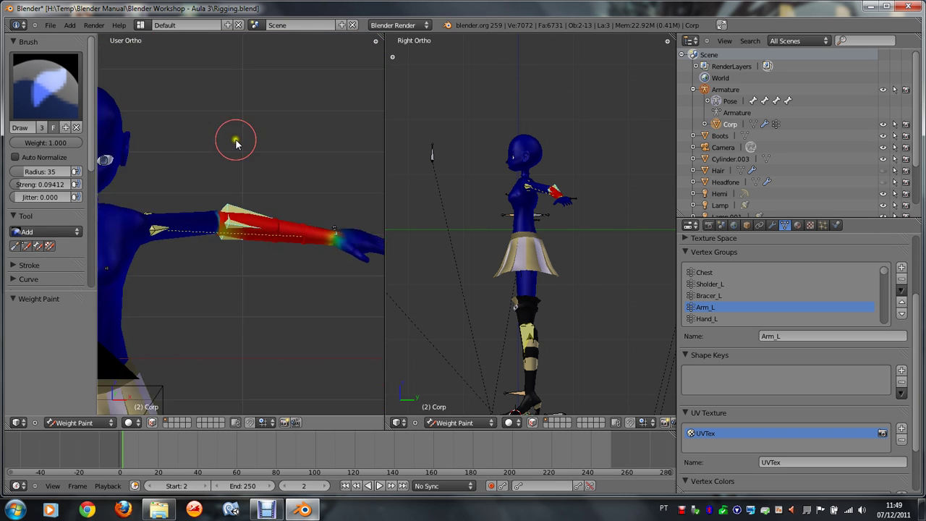
pyautogui.press('KP_7')
pyautogui.hotkey('ctrl', 'z')
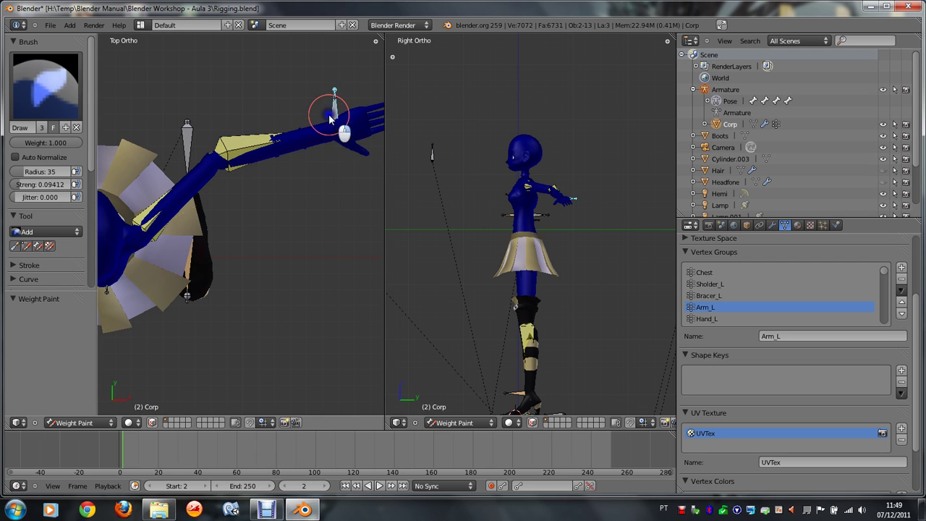
# Step: Swing the arm bone down to test the bend, then leave Weight Paint mode
pyautogui.press('g')
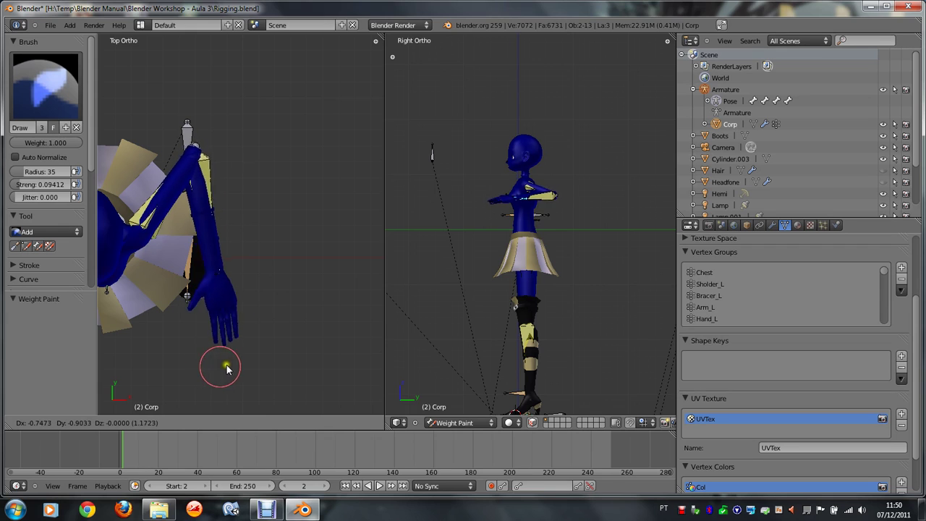
pyautogui.click(279, 360)
pyautogui.moveTo(316, 295); pyautogui.dragTo(316, 295, button='middle')
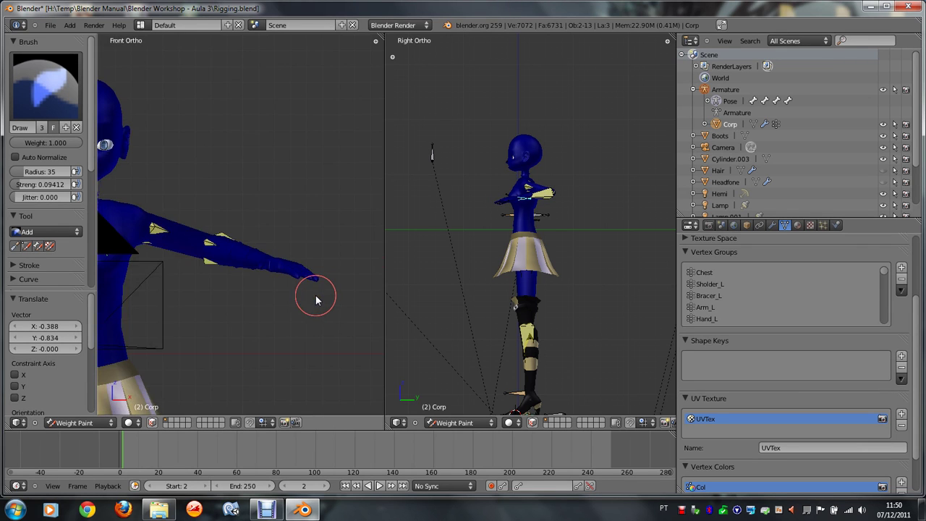
pyautogui.press('g')
pyautogui.click(311, 268)
pyautogui.scroll(3, 311, 270)
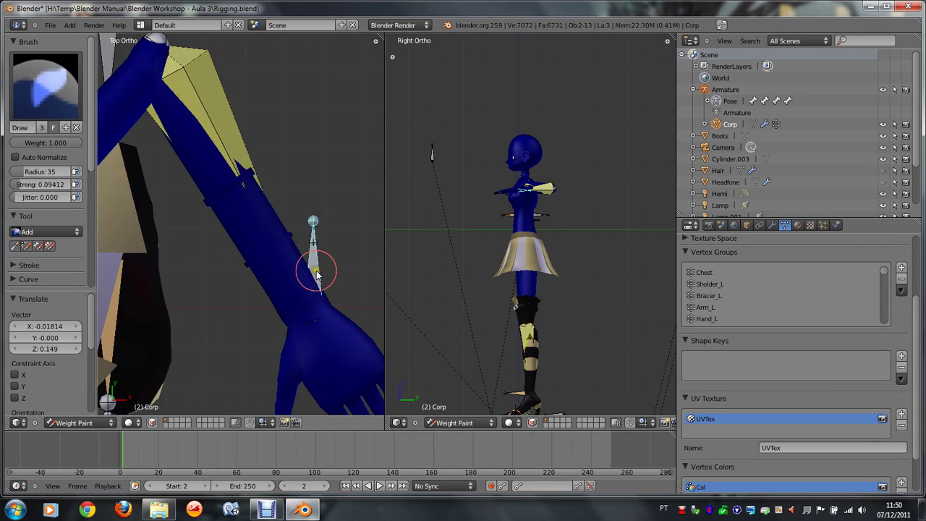
pyautogui.press('KP_7')
pyautogui.scroll(-2, 276, 220)
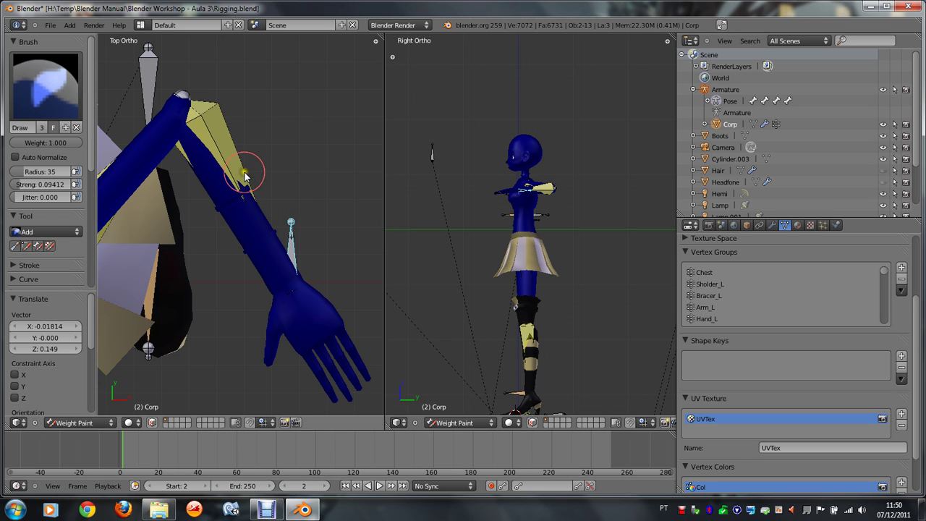
pyautogui.hotkey('ctrl', 'Tab')
pyautogui.rightClick(246, 152)
# Step: Return the armature to Object Mode, hide it, and briefly check the body mesh in Edit Mode
pyautogui.hotkey('ctrl', 'Tab')
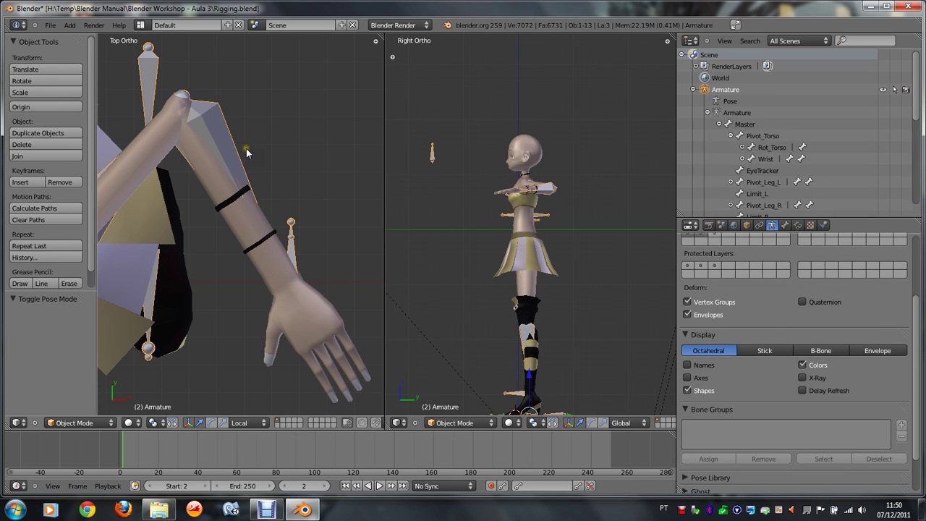
pyautogui.press('h')
pyautogui.rightClick(214, 151)
pyautogui.press('Tab')
pyautogui.press('Tab')
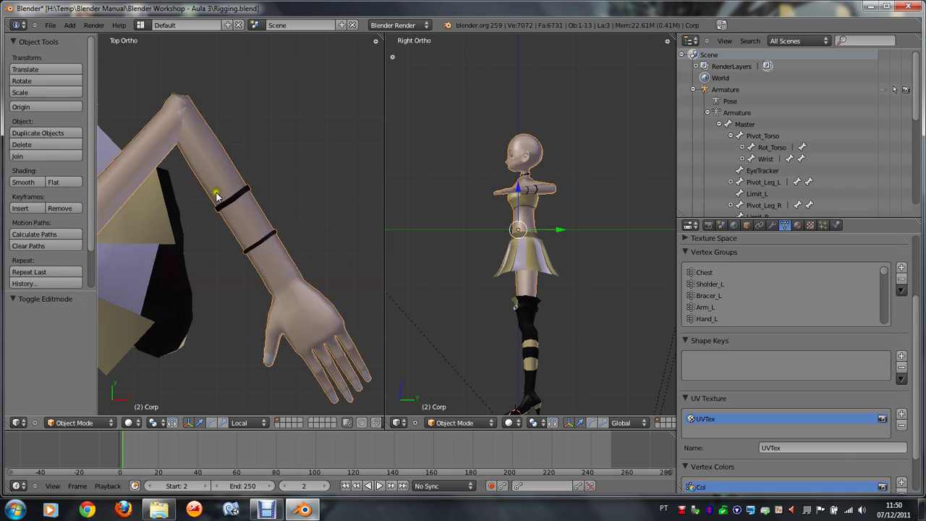
pyautogui.scroll(1, 233, 200)
pyautogui.scroll(1, 232, 200)
pyautogui.scroll(1, 232, 200)
pyautogui.scroll(1, 232, 200)
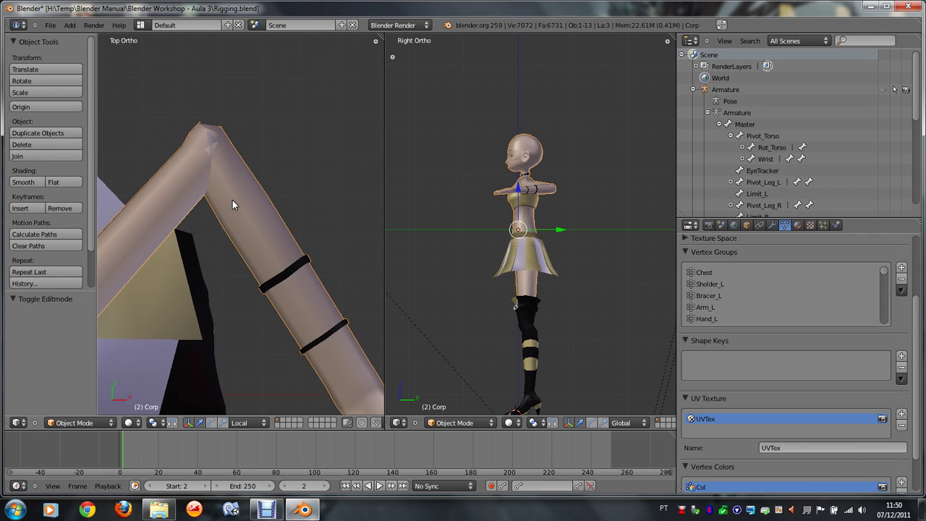
pyautogui.scroll(1, 232, 199)
pyautogui.rightClick(201, 122)
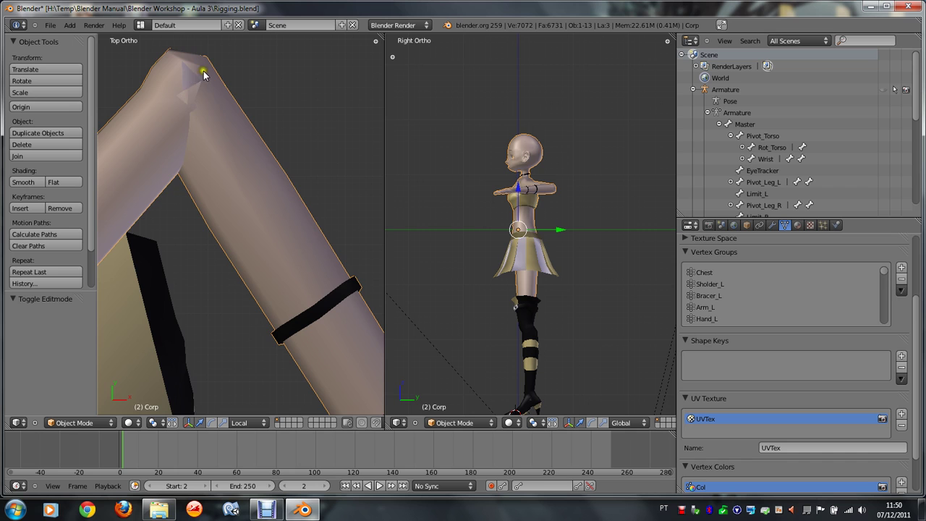
pyautogui.scroll(-5, 221, 119)
pyautogui.press('Tab')
pyautogui.press('Tab')
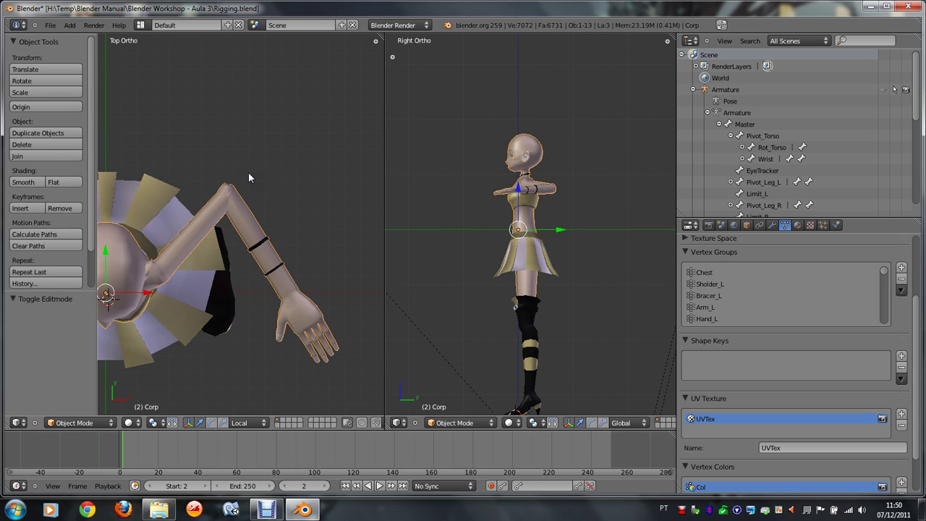
# Step: Reveal the hidden objects, then hide the Robe and Hair
pyautogui.hotkey('alt', 'h')
pyautogui.rightClick(222, 165)
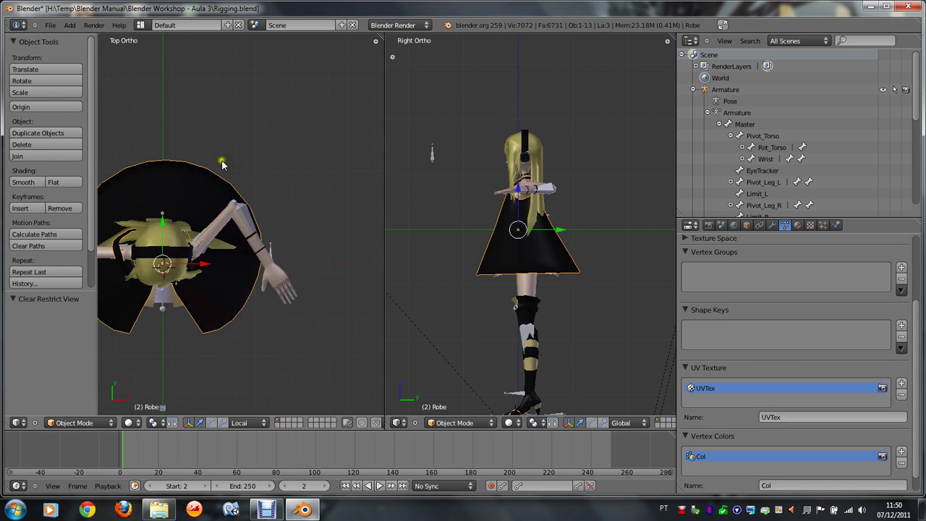
pyautogui.press('h')
pyautogui.rightClick(183, 232)
pyautogui.press('h')
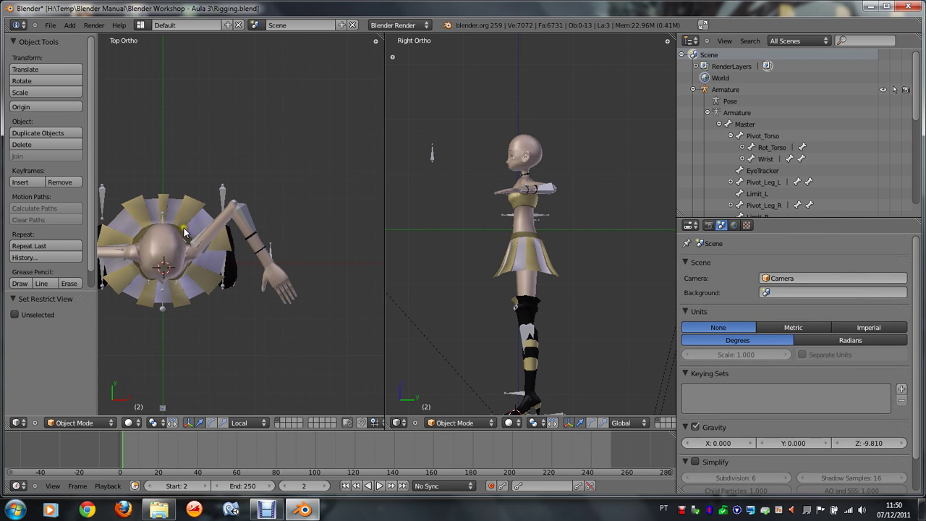
pyautogui.scroll(4, 183, 232)
# Step: Put the armature in Pose Mode, then select Corp and enter Weight Paint mode
pyautogui.rightClick(250, 166)
pyautogui.hotkey('ctrl', 'Tab')
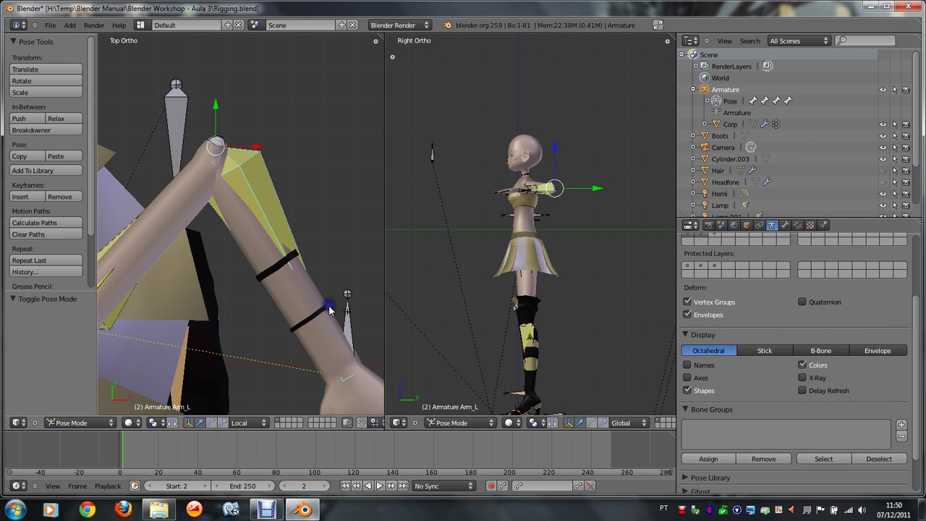
pyautogui.rightClick(182, 245)
pyautogui.scroll(-4, 190, 236)
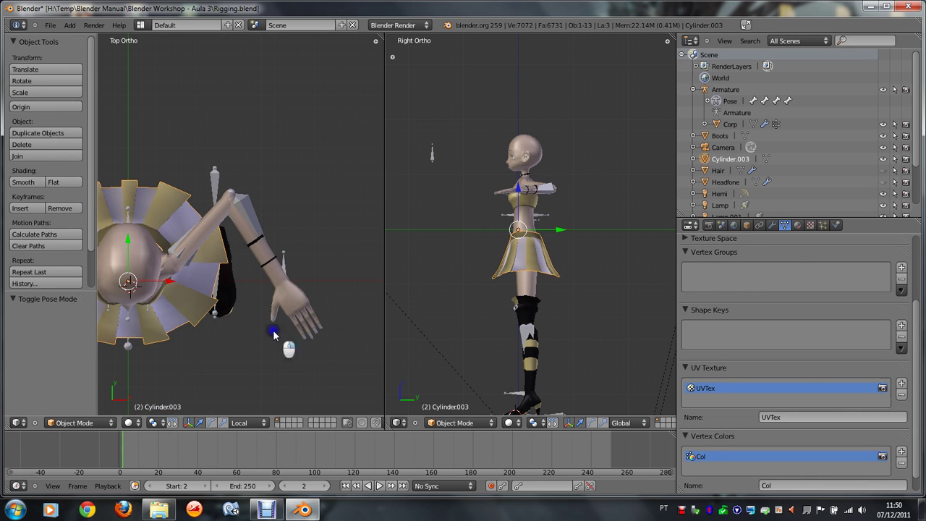
pyautogui.rightClick(304, 319)
pyautogui.rightClick(312, 289)
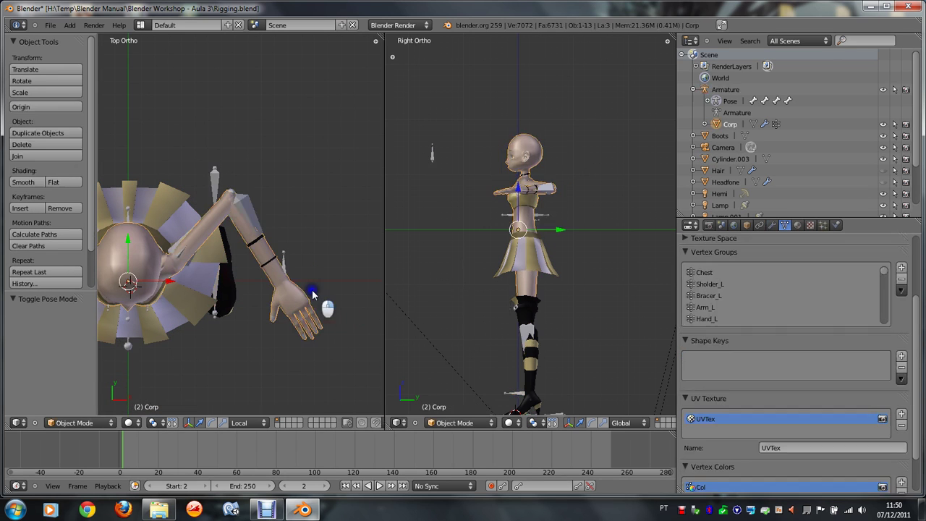
pyautogui.hotkey('ctrl', 'Tab')
pyautogui.scroll(3, 300, 274)
pyautogui.scroll(3, 274, 165)
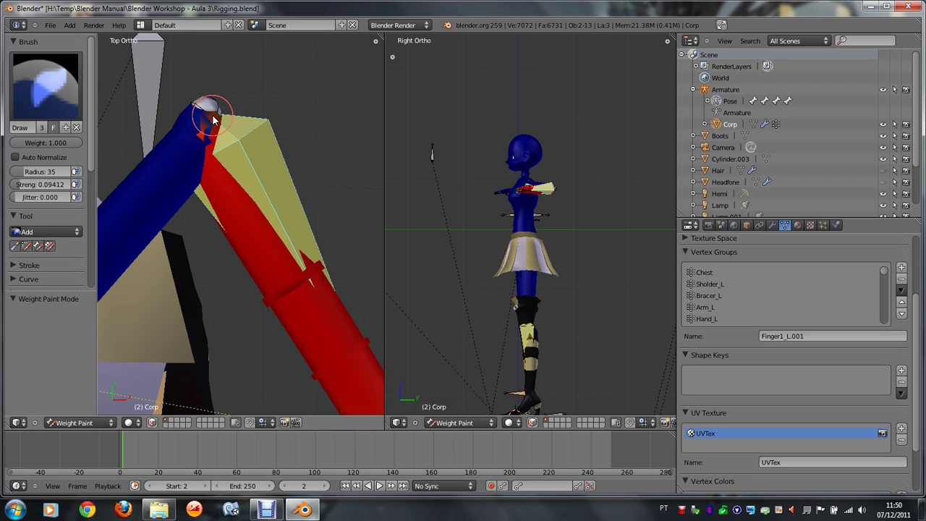
# Step: Set the brush to Subtract at strength 0.03529 and remove weight around the elbow
pyautogui.moveTo(213, 119); pyautogui.dragTo(226, 145)
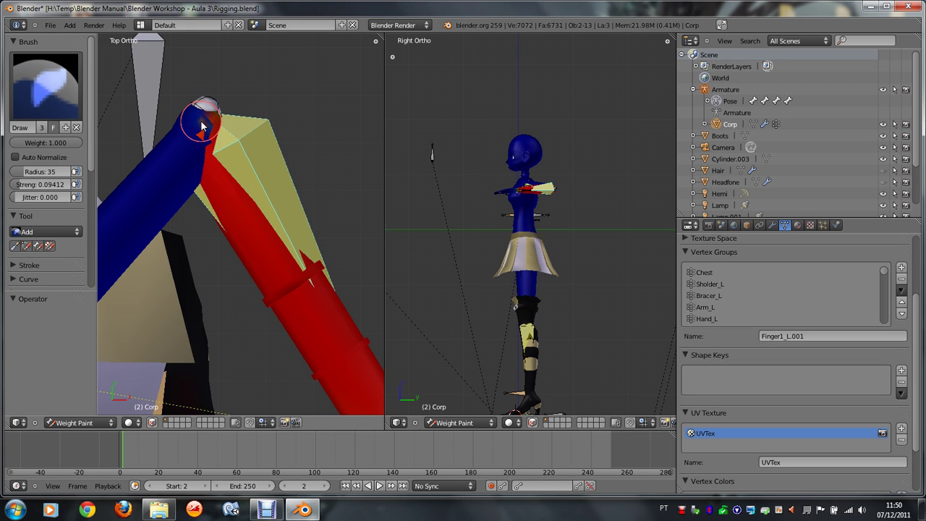
pyautogui.click(53, 232)
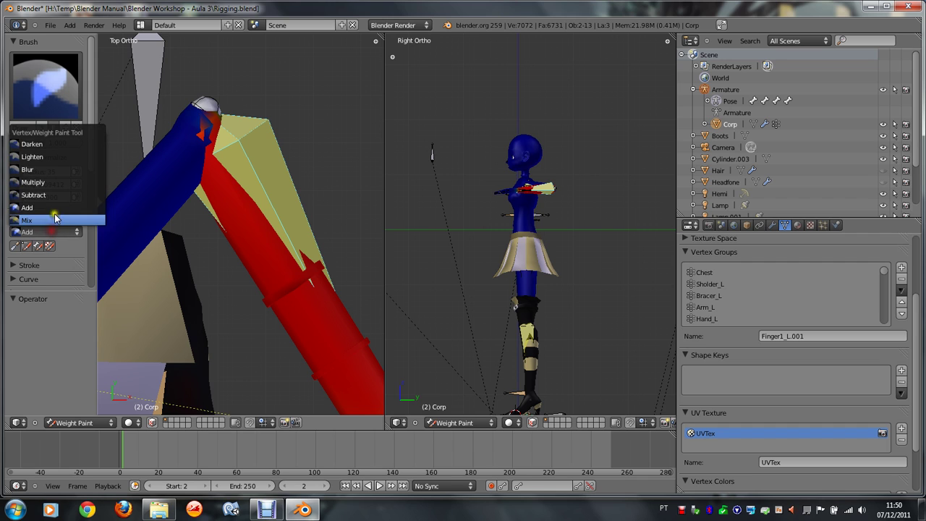
pyautogui.click(36, 193)
pyautogui.moveTo(58, 185); pyautogui.dragTo(41, 187)
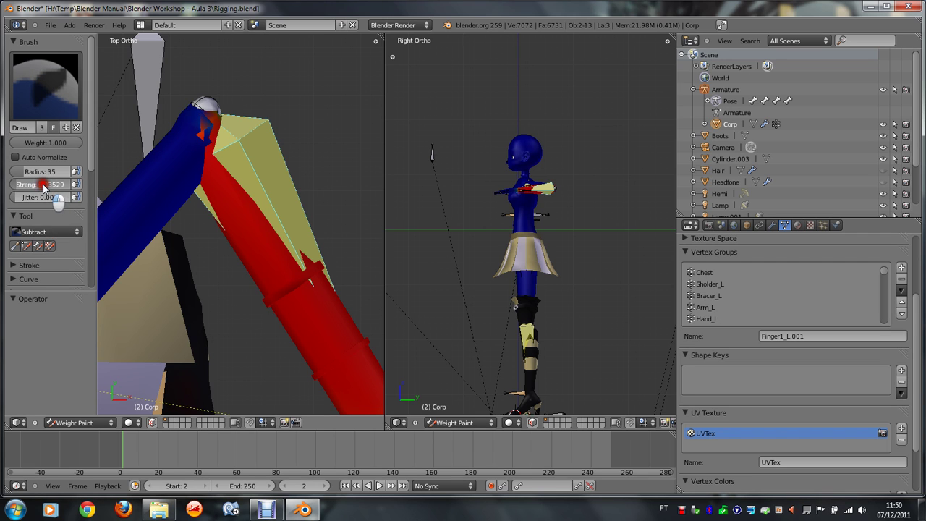
pyautogui.moveTo(207, 123)
pyautogui.mouseDown()
pyautogui.moveTo(201, 141)
pyautogui.moveTo(223, 97)
pyautogui.mouseUp()
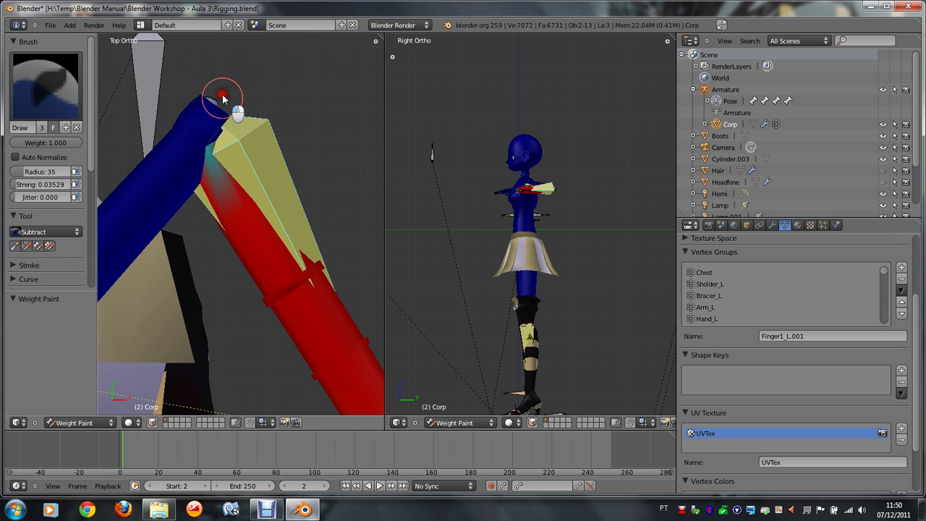
pyautogui.moveTo(214, 101); pyautogui.dragTo(215, 101, button='middle')
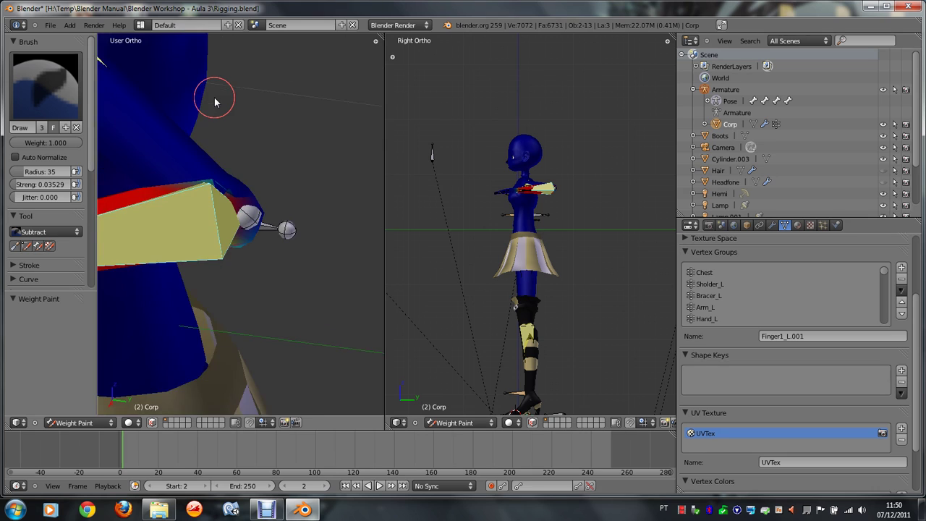
pyautogui.moveTo(244, 182)
pyautogui.mouseDown()
pyautogui.moveTo(255, 255)
pyautogui.moveTo(260, 203)
pyautogui.moveTo(239, 169)
pyautogui.mouseUp()
pyautogui.moveTo(239, 169); pyautogui.dragTo(238, 168, button='middle')
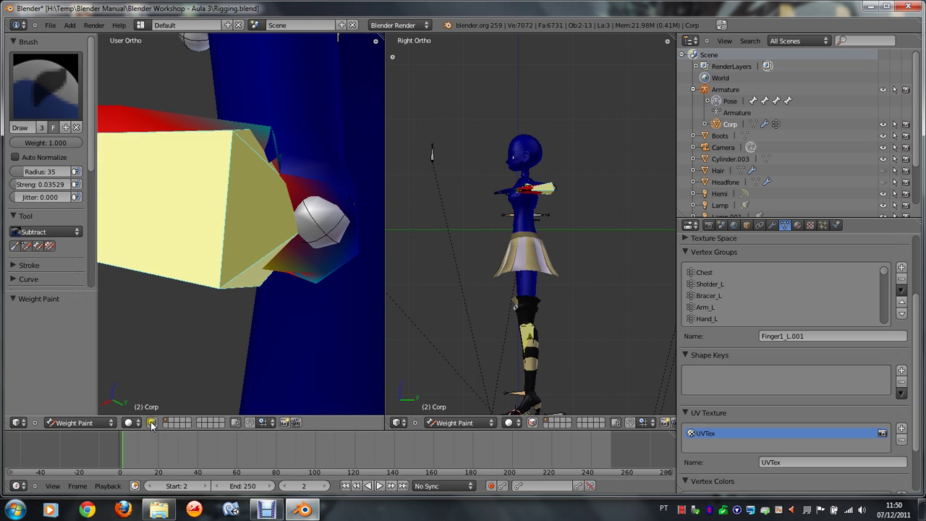
# Step: Enable face selection masking and select a few small inner-elbow faces
pyautogui.click(151, 423)
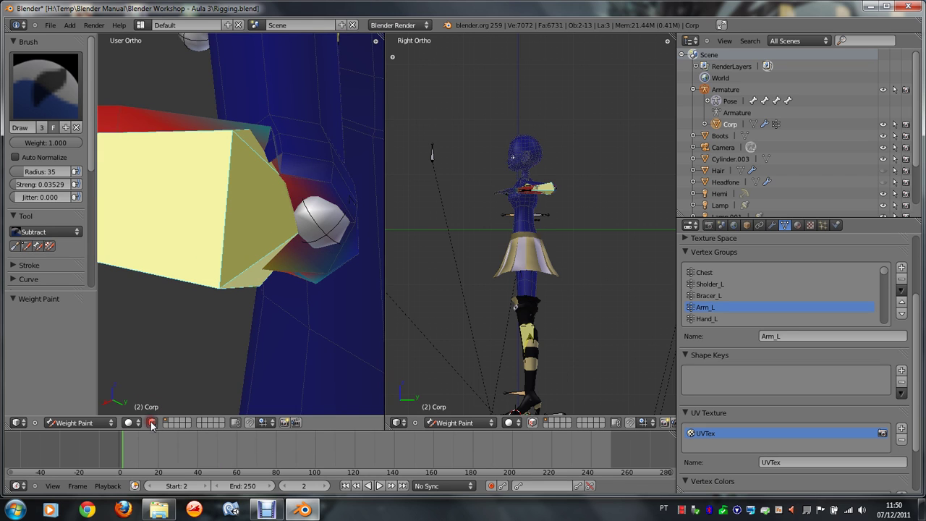
pyautogui.press('KP_8')
pyautogui.press('KP_8')
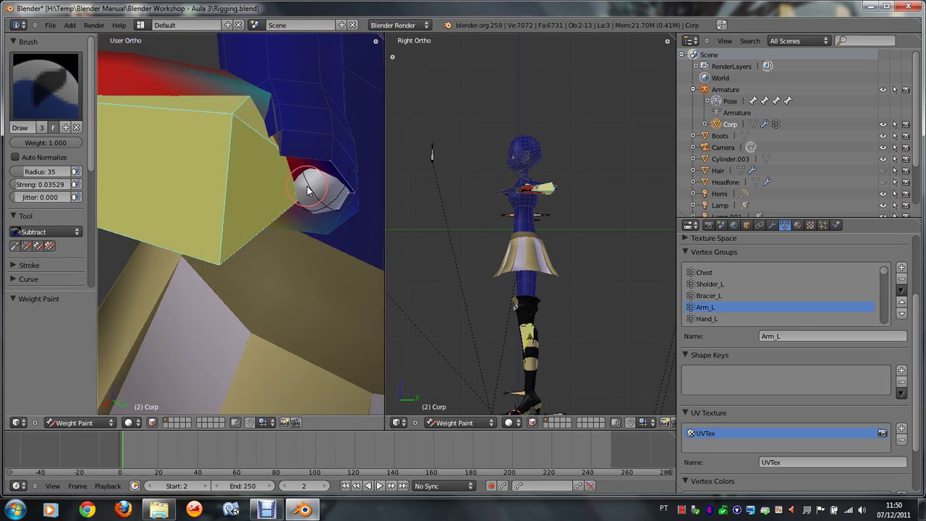
pyautogui.press('KP_8')
pyautogui.press('KP_8')
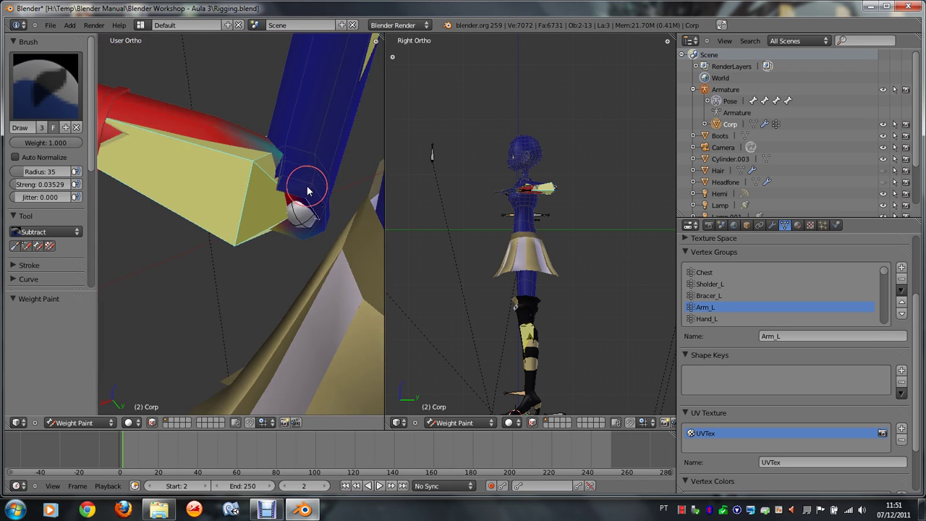
pyautogui.press('KP_8')
pyautogui.press('KP_8')
pyautogui.press('KP_8')
pyautogui.press('KP_8')
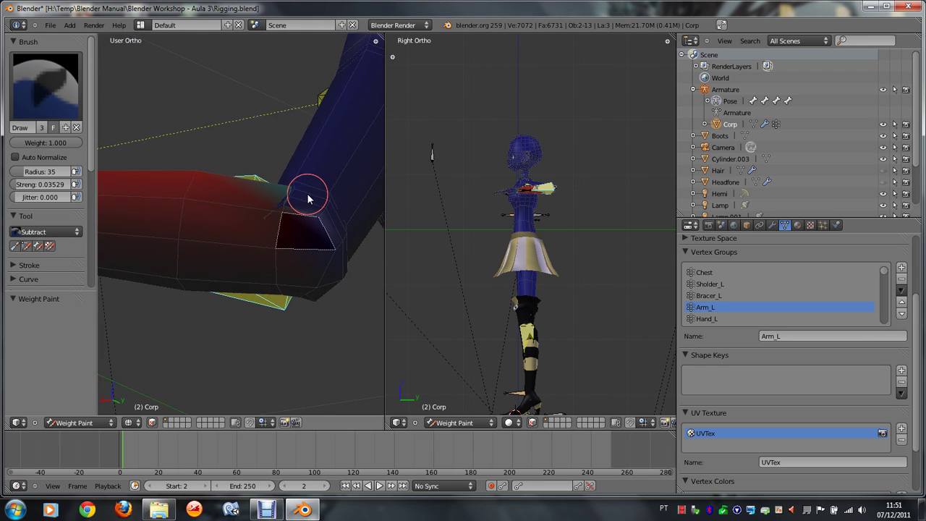
pyautogui.press('KP_8')
pyautogui.press('KP_2')
pyautogui.keyDown('shift'); pyautogui.rightClick(298, 261); pyautogui.keyUp('shift')
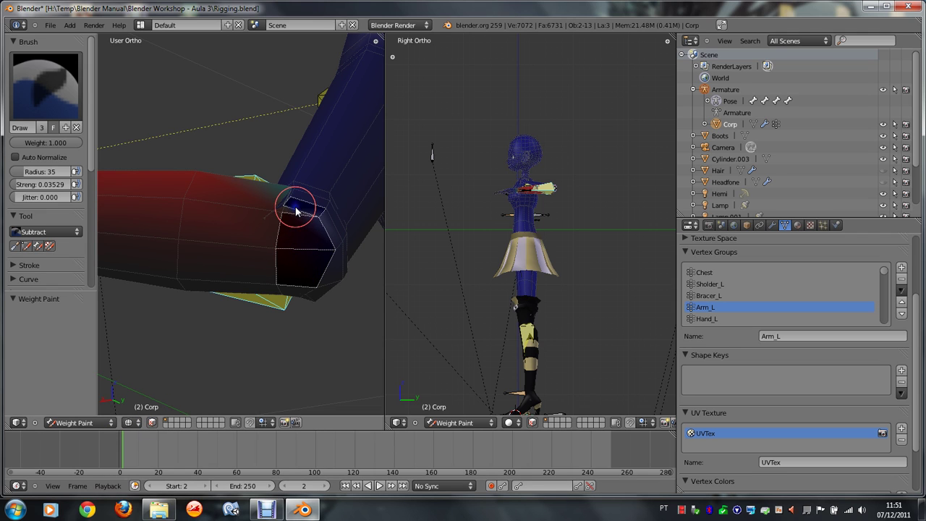
pyautogui.press('KP_8')
pyautogui.rightClick(301, 183)
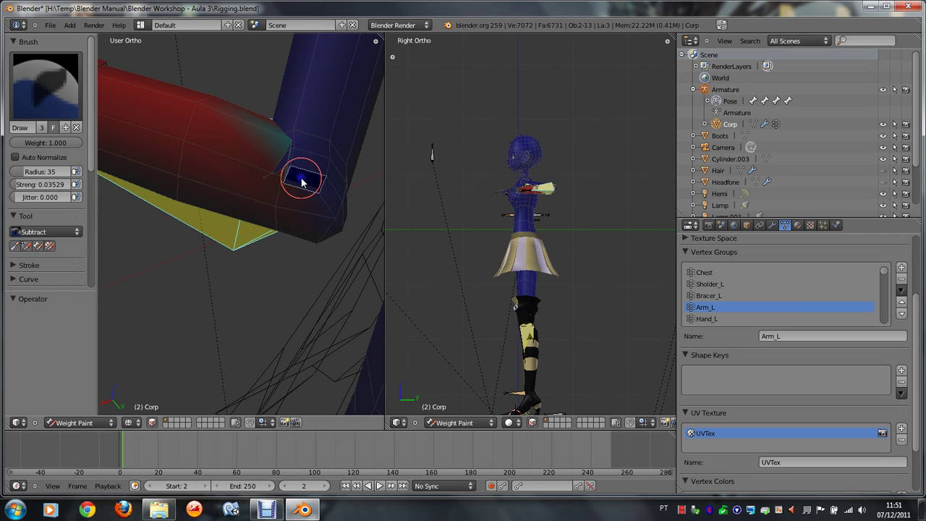
pyautogui.keyDown('shift'); pyautogui.rightClick(330, 170); pyautogui.keyUp('shift')
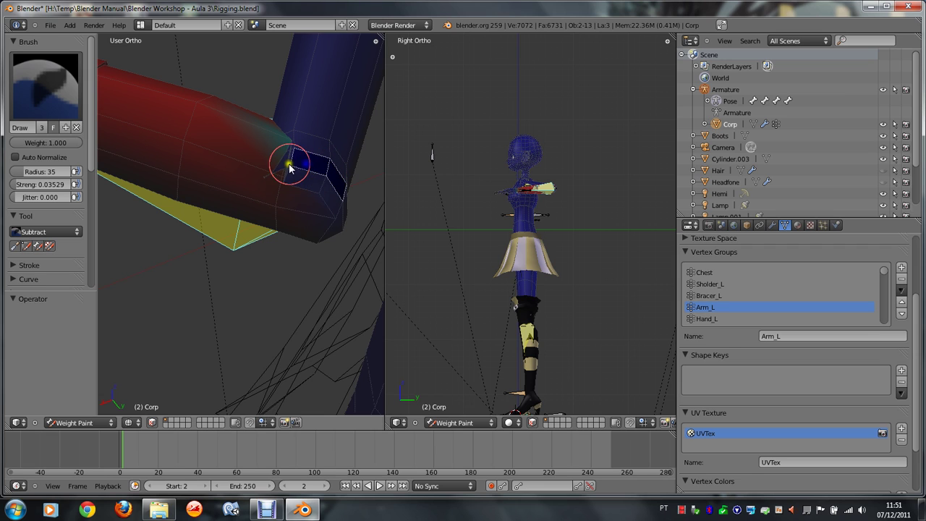
pyautogui.keyDown('shift'); pyautogui.rightClick(327, 193); pyautogui.keyUp('shift')
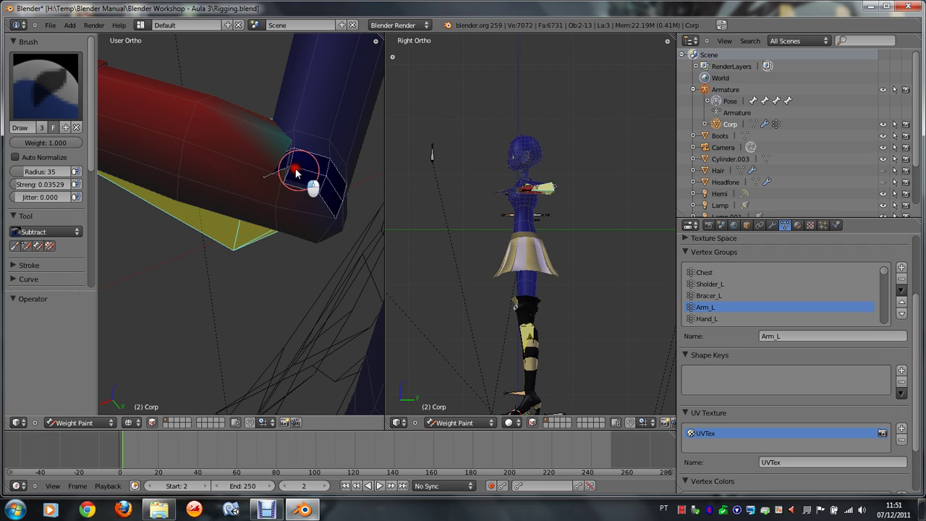
pyautogui.keyDown('shift'); pyautogui.rightClick(335, 203); pyautogui.keyUp('shift')
pyautogui.click(45, 233)
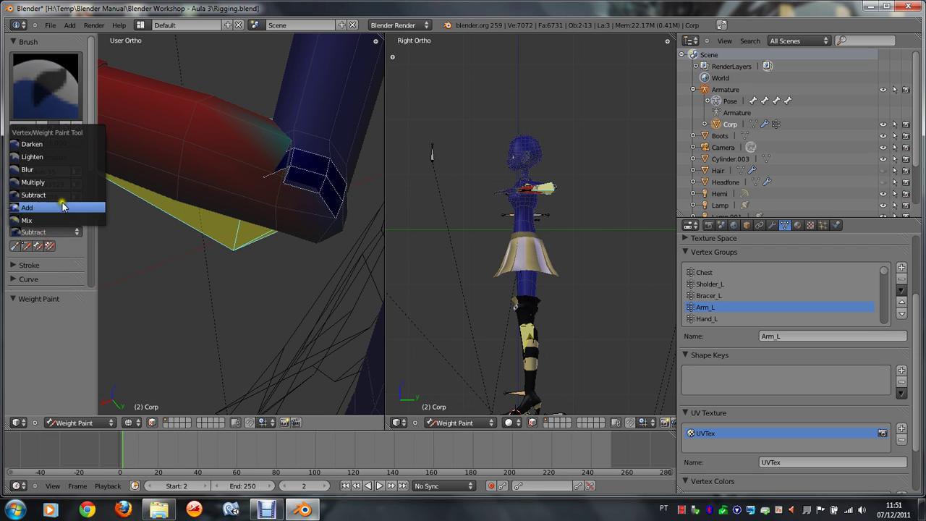
# Step: Switch the brush to Add, paint Arm_L weight onto the masked elbow faces, and deselect all
pyautogui.click(63, 208)
pyautogui.moveTo(310, 187)
pyautogui.mouseDown()
pyautogui.moveTo(345, 207)
pyautogui.moveTo(300, 180)
pyautogui.moveTo(301, 169)
pyautogui.moveTo(344, 200)
pyautogui.moveTo(337, 210)
pyautogui.moveTo(322, 173)
pyautogui.moveTo(344, 208)
pyautogui.moveTo(326, 182)
pyautogui.moveTo(290, 166)
pyautogui.moveTo(357, 213)
pyautogui.moveTo(359, 202)
pyautogui.moveTo(304, 194)
pyautogui.moveTo(302, 181)
pyautogui.moveTo(362, 219)
pyautogui.moveTo(330, 152)
pyautogui.mouseUp()
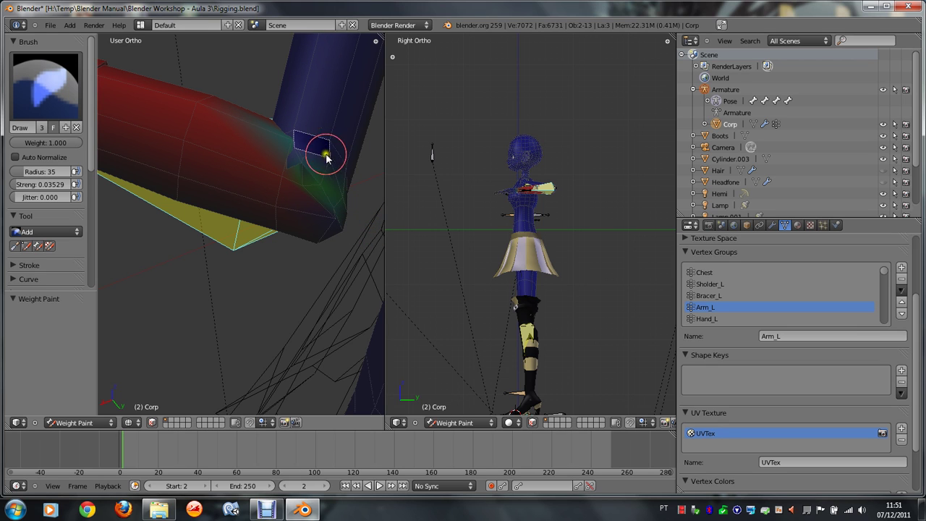
pyautogui.press('a')
pyautogui.scroll(-5, 326, 174)
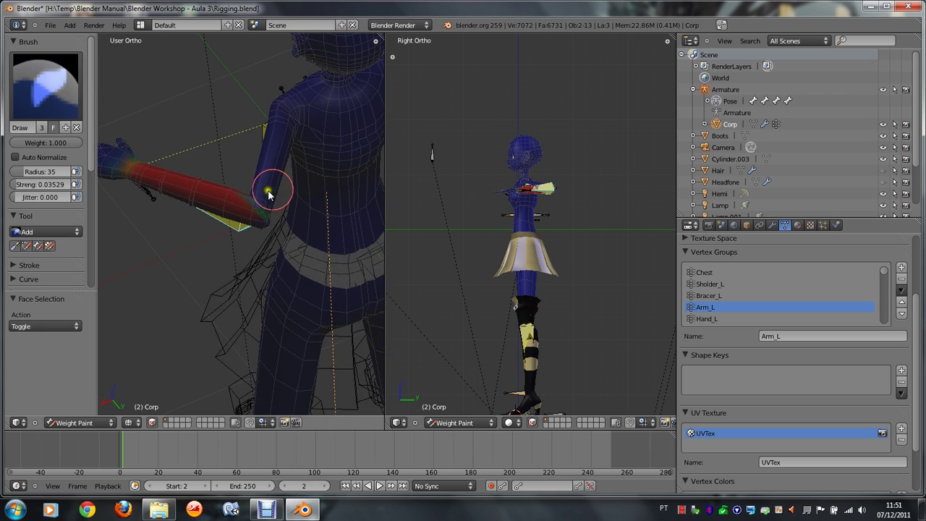
# Step: Leave Weight Paint mode and return the armature to Object Mode
pyautogui.press('a')
pyautogui.hotkey('ctrl', 'Tab')
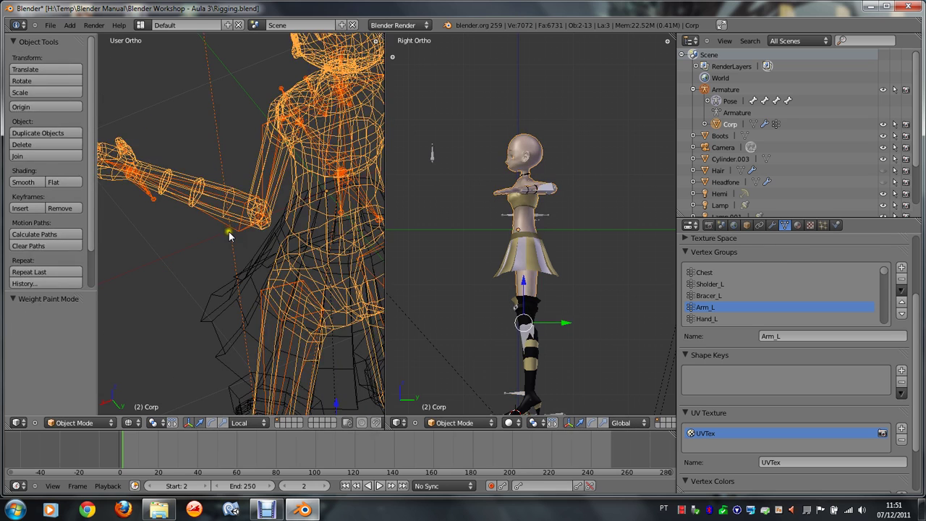
pyautogui.rightClick(232, 229)
pyautogui.hotkey('ctrl', 'Tab')
pyautogui.rightClick(256, 235)
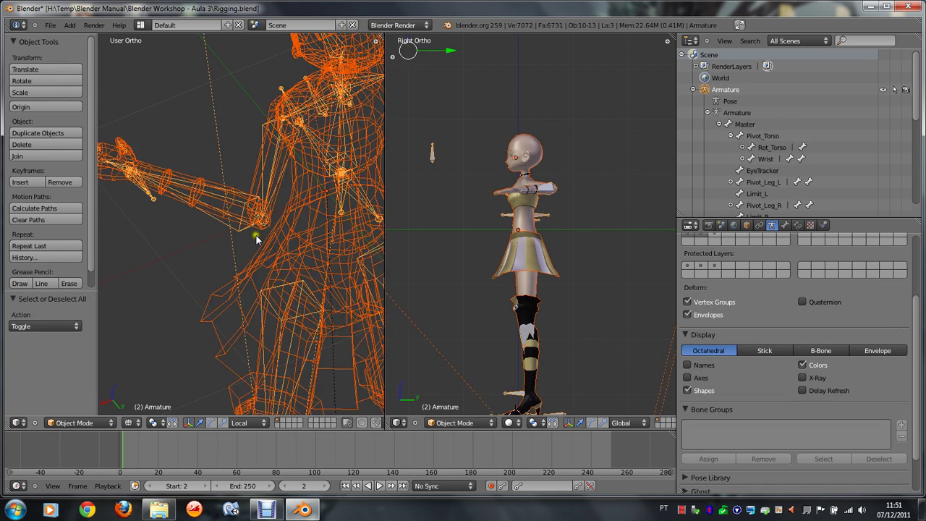
pyautogui.rightClick(239, 228)
# Step: Clear all bones' rotation and location back to rest pose in Pose Mode
pyautogui.press('Tab')
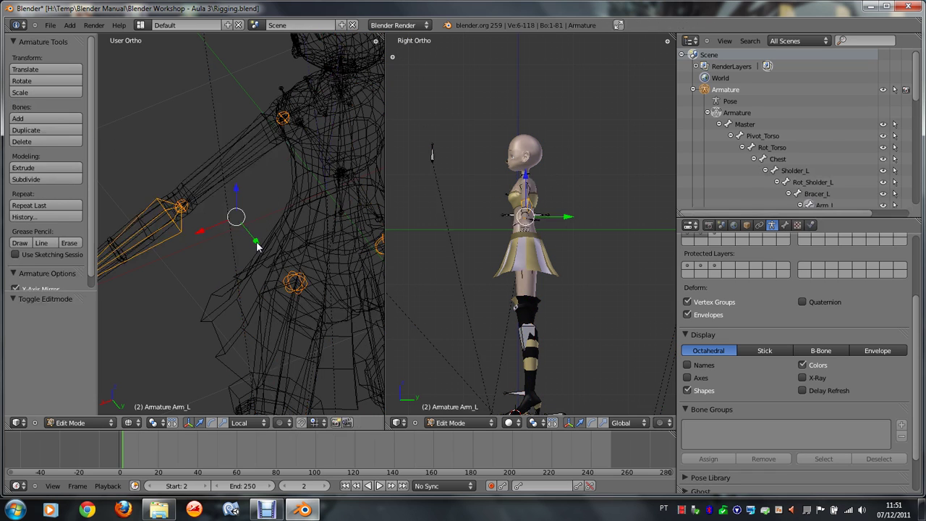
pyautogui.press('Tab')
pyautogui.hotkey('ctrl', 'Tab')
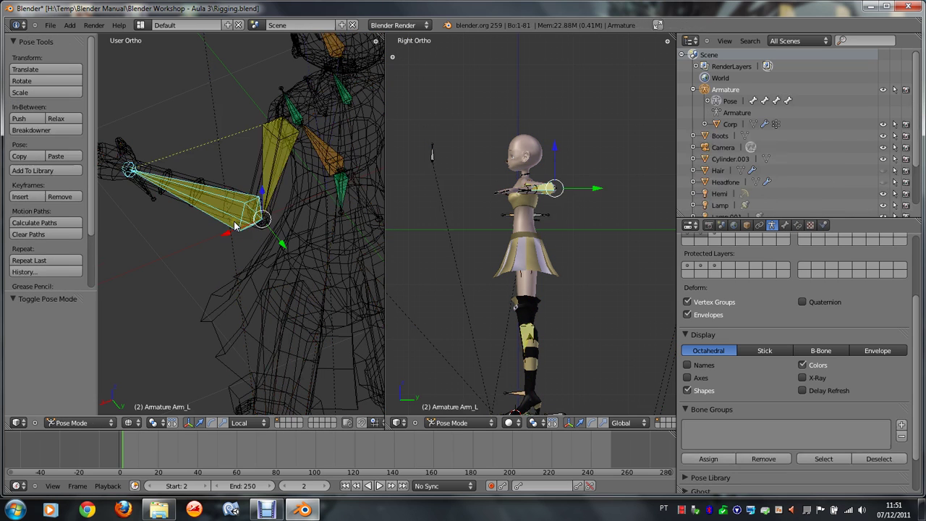
pyautogui.press('a')
pyautogui.hotkey('alt', 'r')
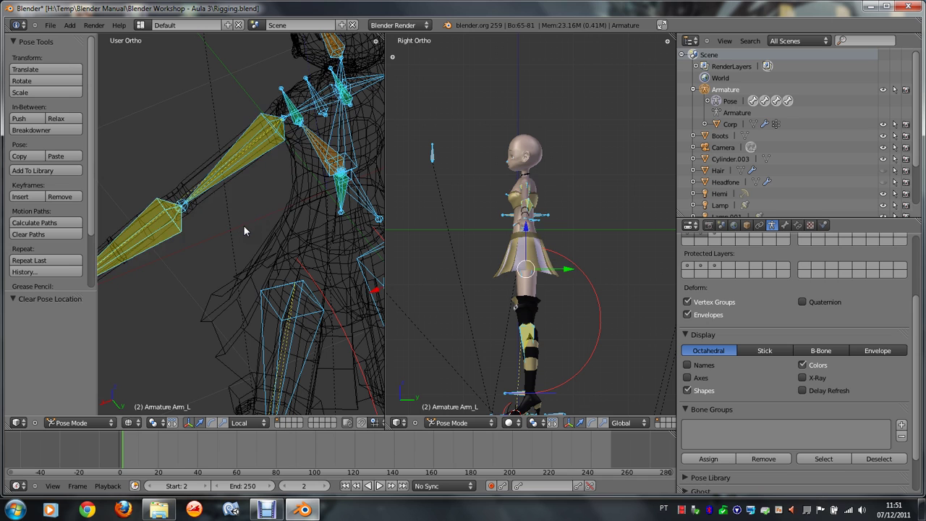
pyautogui.hotkey('alt', 'g')
# Step: View from the top and put the Corp body mesh back into Weight Paint mode
pyautogui.press('KP_7')
pyautogui.press('KP_1')
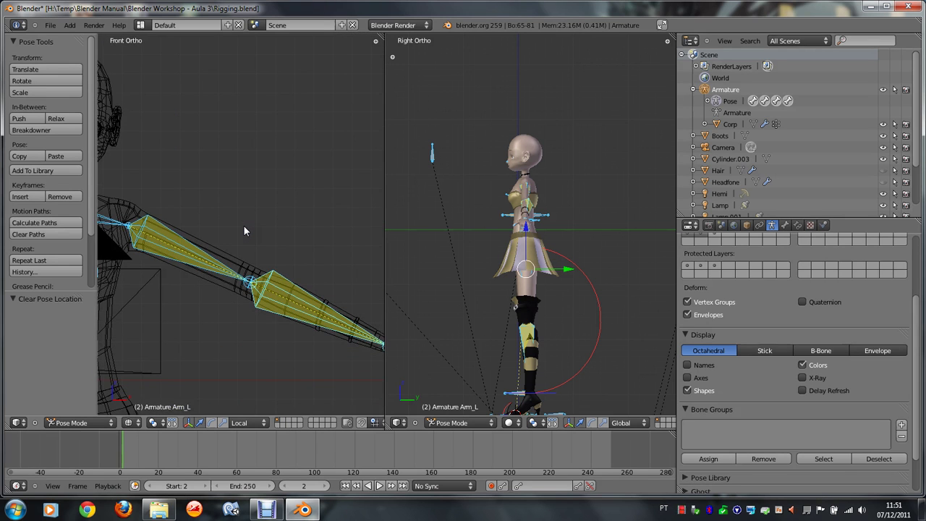
pyautogui.press('KP_7')
pyautogui.scroll(2, 244, 226)
pyautogui.keyDown('shift'); pyautogui.scroll(-3, 244, 226); pyautogui.keyUp('shift')
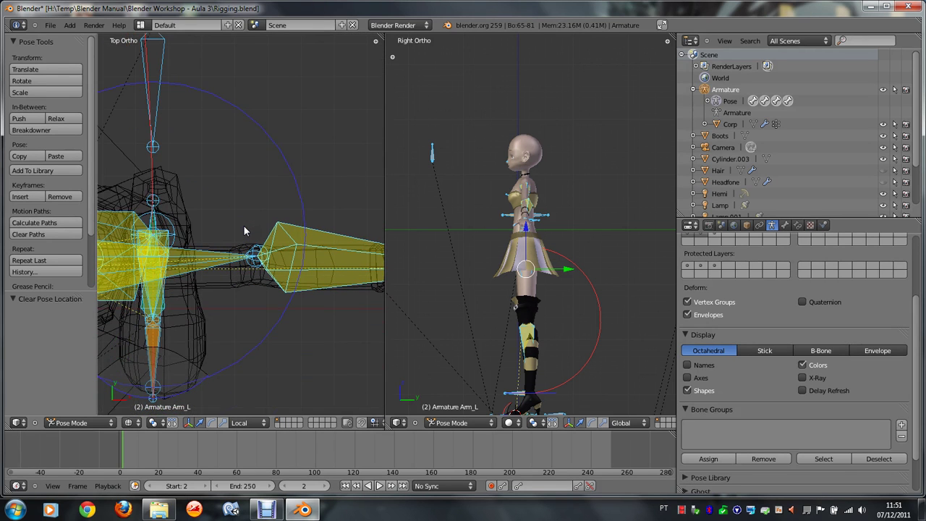
pyautogui.keyDown('shift'); pyautogui.rightClick(251, 289); pyautogui.keyUp('shift')
pyautogui.hotkey('ctrl', 'Tab')
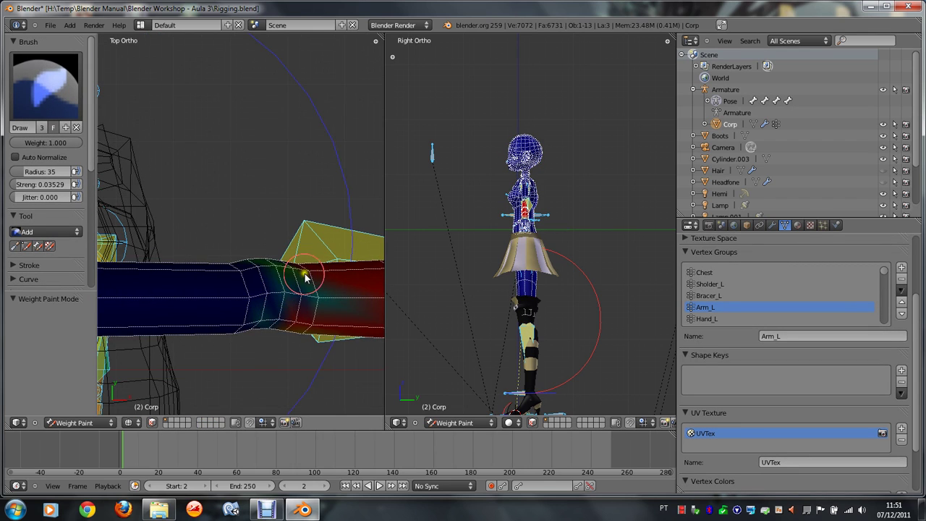
# Step: Paint Arm_L weight over the elbow with the Add brush
pyautogui.click(275, 272)
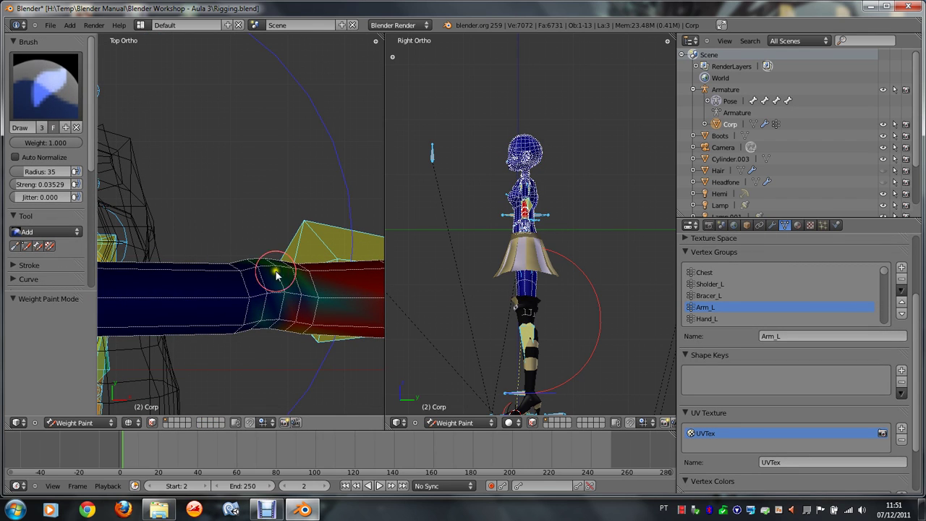
pyautogui.moveTo(305, 312)
pyautogui.mouseDown()
pyautogui.moveTo(296, 299)
pyautogui.moveTo(296, 311)
pyautogui.moveTo(292, 281)
pyautogui.mouseUp()
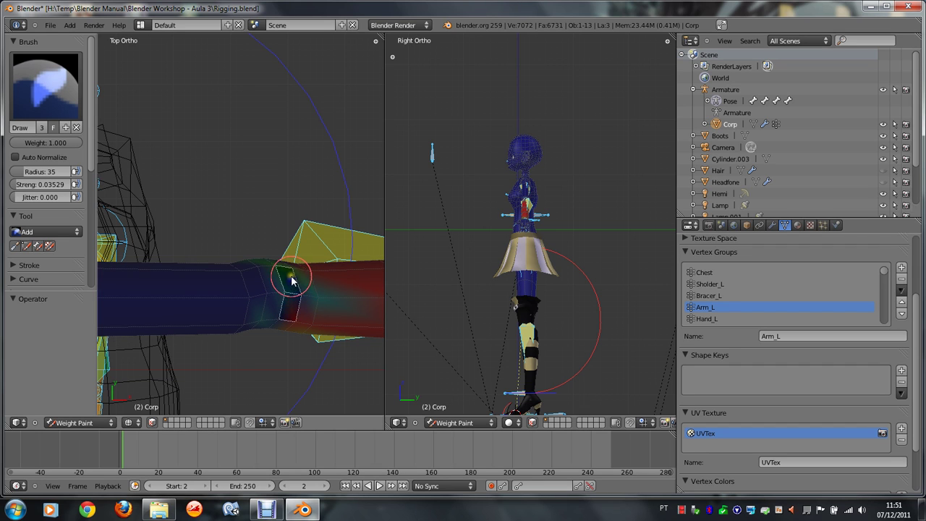
pyautogui.moveTo(282, 325); pyautogui.dragTo(283, 316, button='middle')
# Step: Select a band of arm faces around the elbow and set the brush to Subtract
pyautogui.rightClick(253, 388)
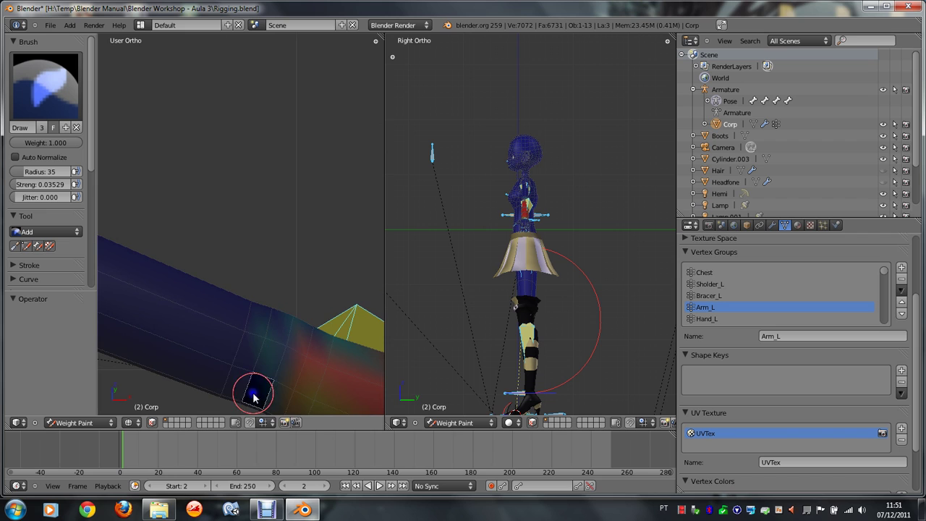
pyautogui.rightClick(252, 347)
pyautogui.keyDown('shift'); pyautogui.rightClick(237, 391); pyautogui.keyUp('shift')
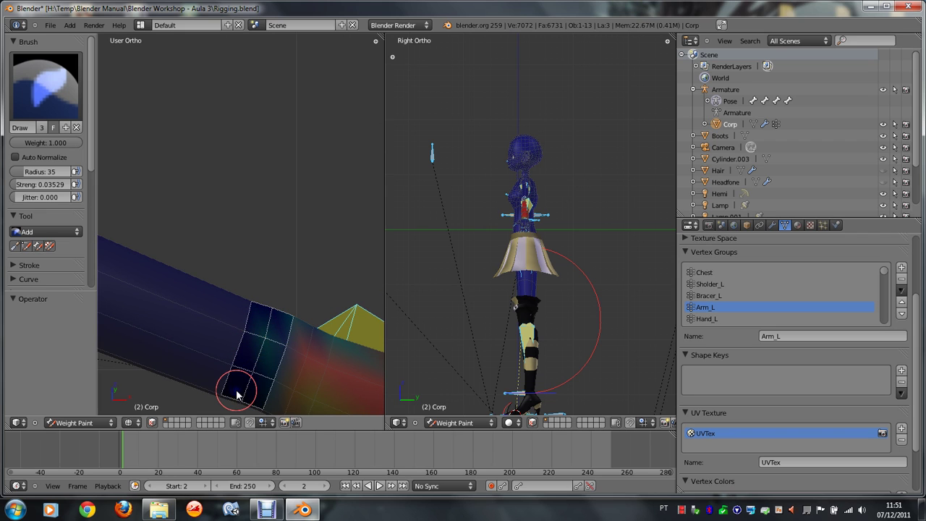
pyautogui.click(45, 230)
# Step: Subtract Arm_L weight along the masked band of elbow faces
pyautogui.click(44, 210)
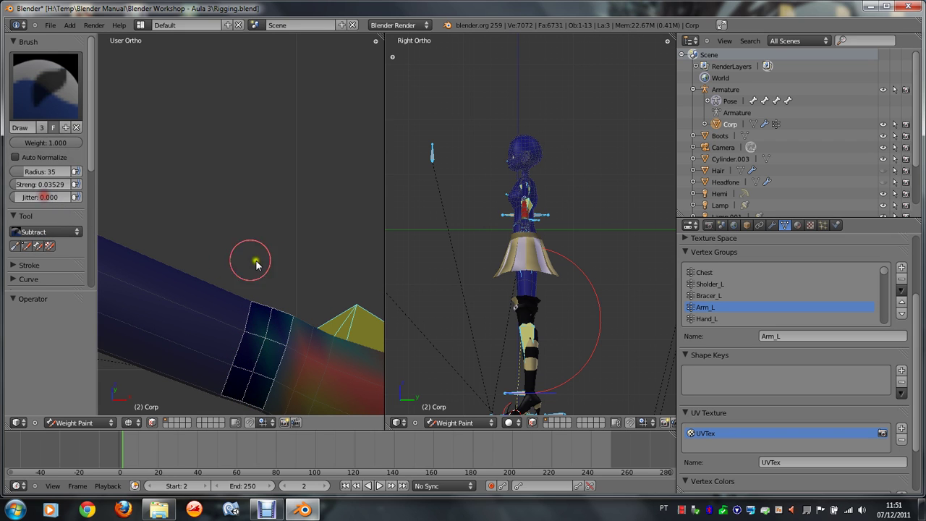
pyautogui.moveTo(265, 320)
pyautogui.mouseDown()
pyautogui.moveTo(255, 326)
pyautogui.moveTo(253, 368)
pyautogui.mouseUp()
pyautogui.moveTo(253, 368); pyautogui.dragTo(264, 357, button='middle')
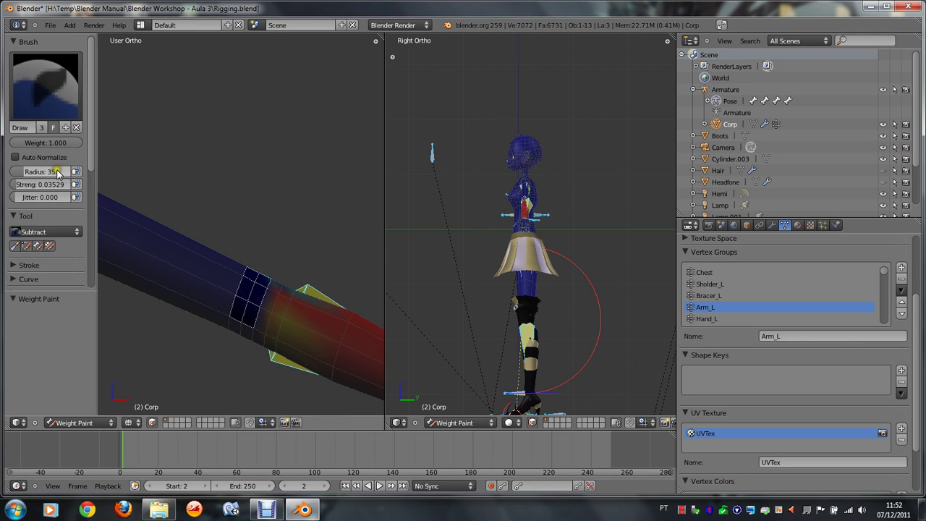
pyautogui.moveTo(238, 325)
pyautogui.mouseDown(button='middle')
pyautogui.moveTo(242, 269)
pyautogui.moveTo(234, 257)
pyautogui.mouseUp(button='middle')
pyautogui.moveTo(237, 149)
pyautogui.mouseDown()
pyautogui.moveTo(247, 127)
pyautogui.moveTo(242, 145)
pyautogui.moveTo(275, 165)
pyautogui.moveTo(275, 153)
pyautogui.moveTo(269, 190)
pyautogui.mouseUp()
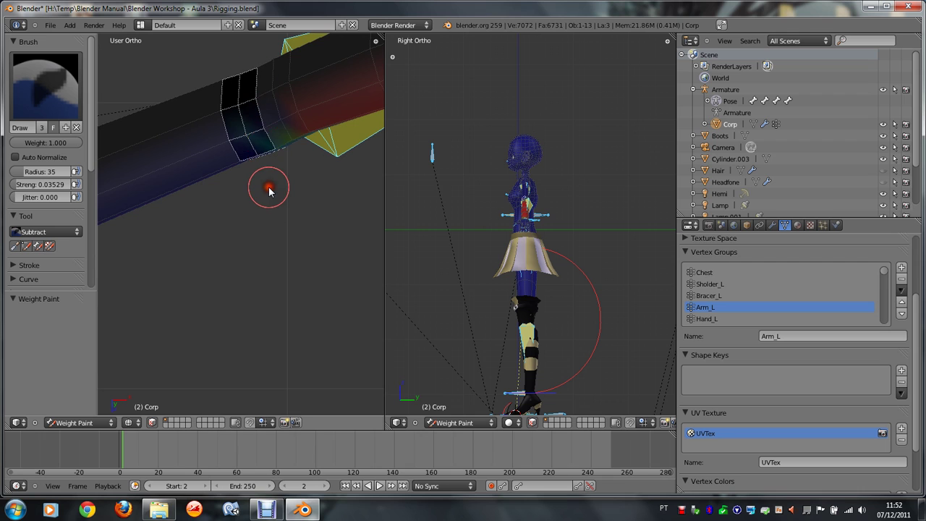
pyautogui.moveTo(269, 190); pyautogui.dragTo(269, 189, button='middle')
pyautogui.moveTo(271, 183)
pyautogui.mouseDown()
pyautogui.moveTo(292, 223)
pyautogui.moveTo(286, 205)
pyautogui.mouseUp()
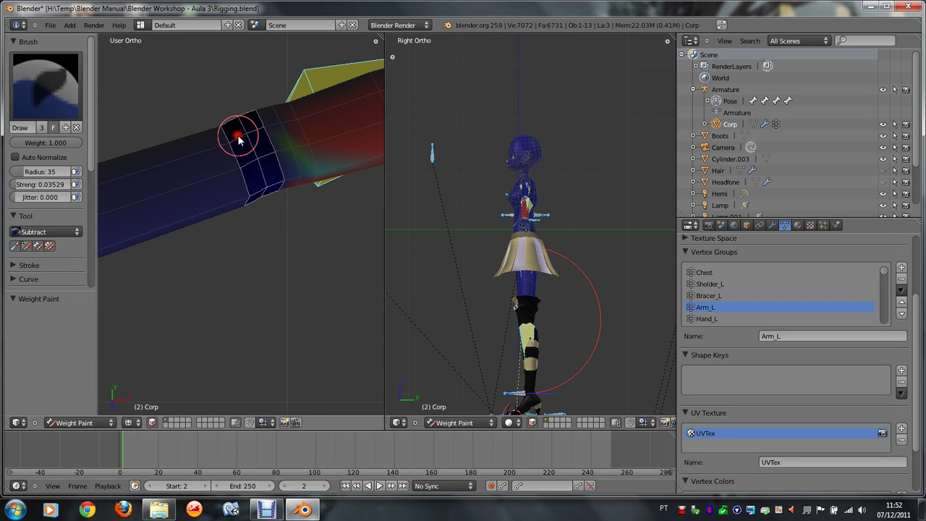
# Step: In Front view, select a single arm face and subtract its weight
pyautogui.press('KP_1')
pyautogui.rightClick(284, 318)
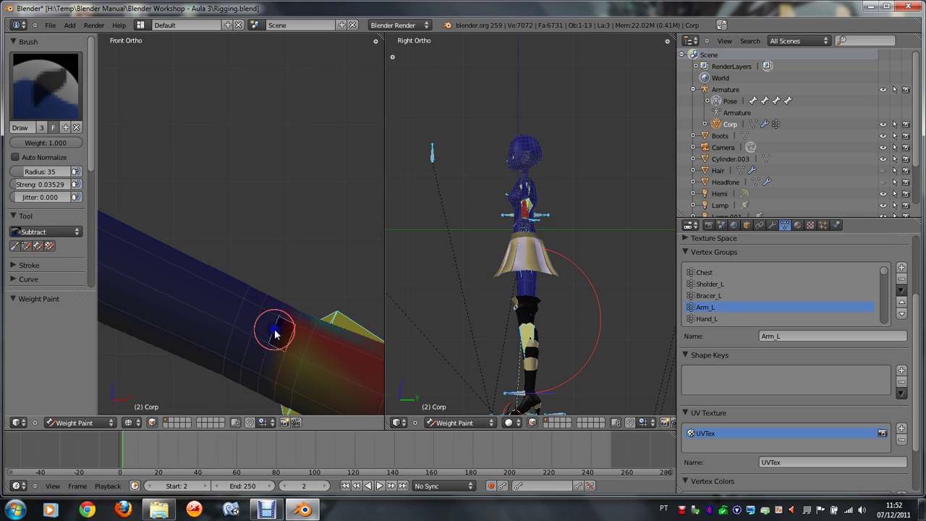
pyautogui.moveTo(286, 322)
pyautogui.mouseDown()
pyautogui.moveTo(269, 375)
pyautogui.moveTo(279, 382)
pyautogui.moveTo(306, 325)
pyautogui.mouseUp()
pyautogui.press('KP_8')
pyautogui.press('KP_8')
pyautogui.press('KP_8')
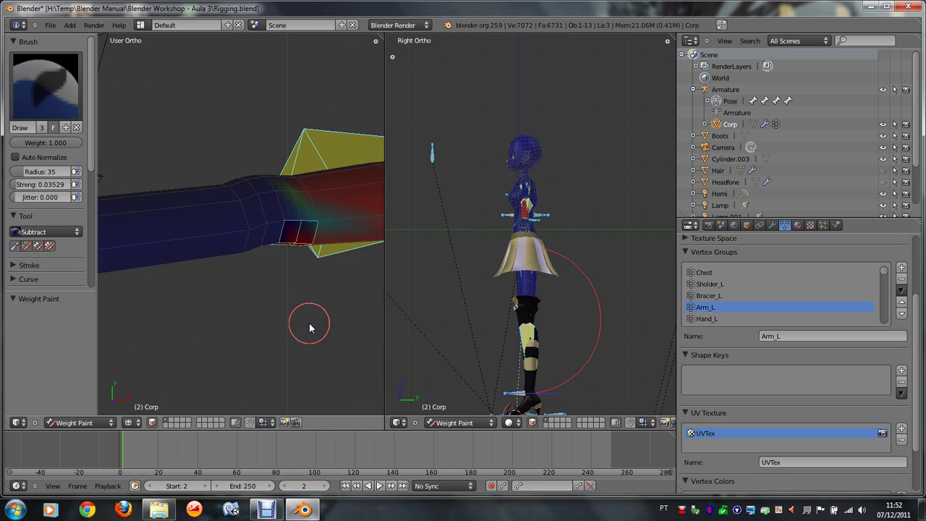
pyautogui.press('KP_8')
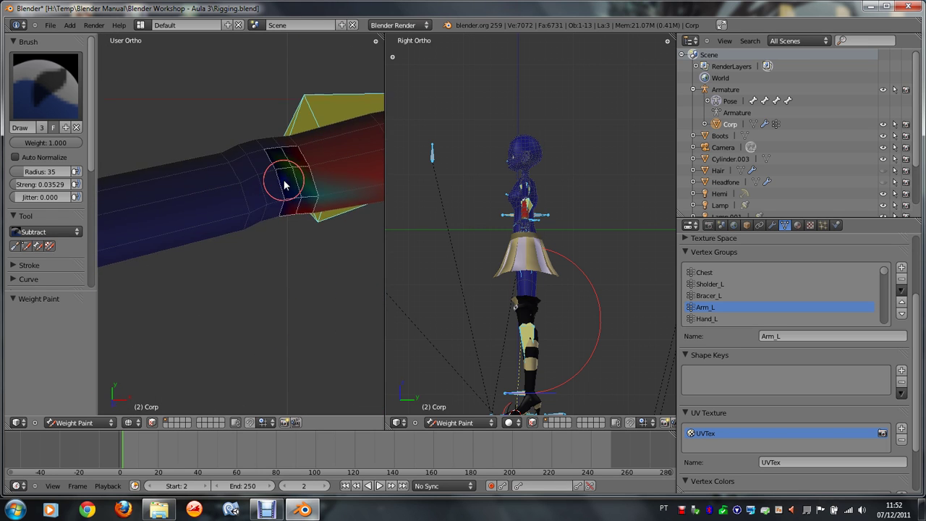
pyautogui.press('KP_8')
pyautogui.press('KP_8')
pyautogui.press('KP_8')
pyautogui.press('KP_8')
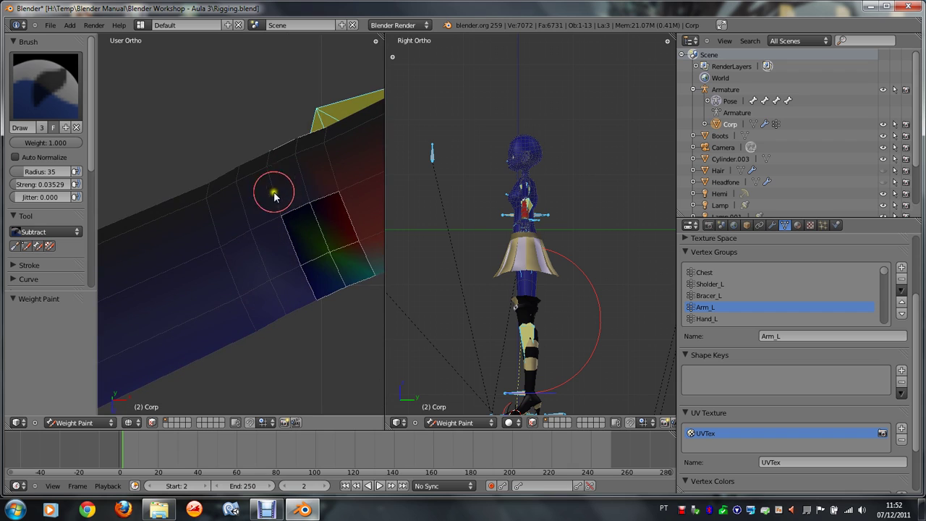
pyautogui.press('KP_8')
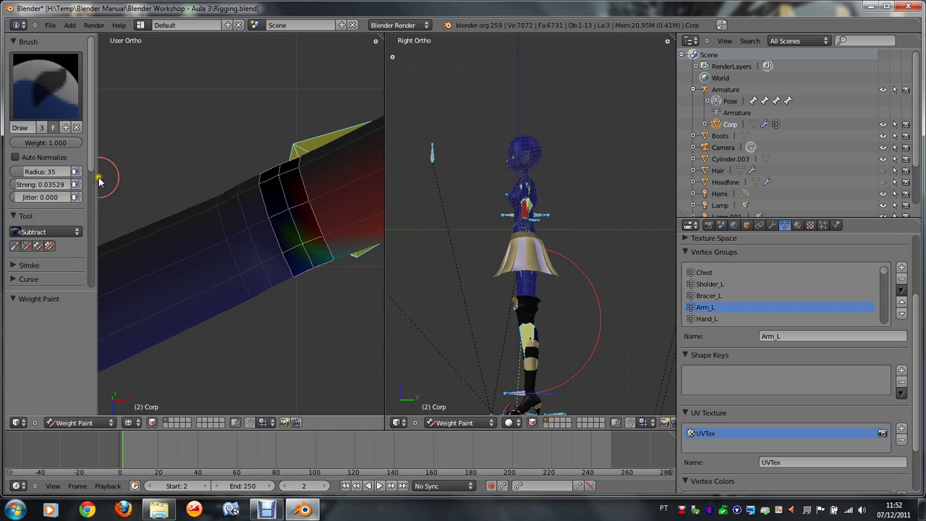
# Step: Switch the brush blend back to Add and try one weight stroke, then undo it
pyautogui.click(29, 229)
pyautogui.click(38, 206)
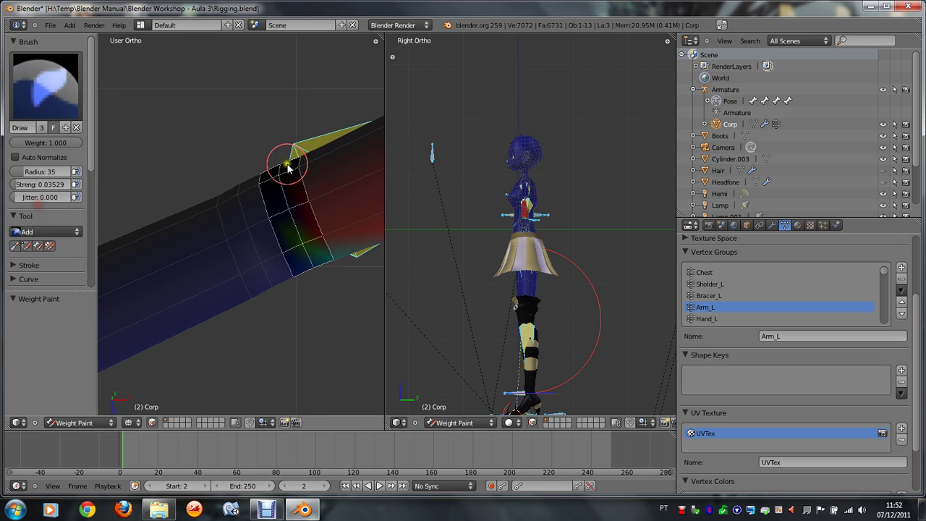
pyautogui.press('KP_1')
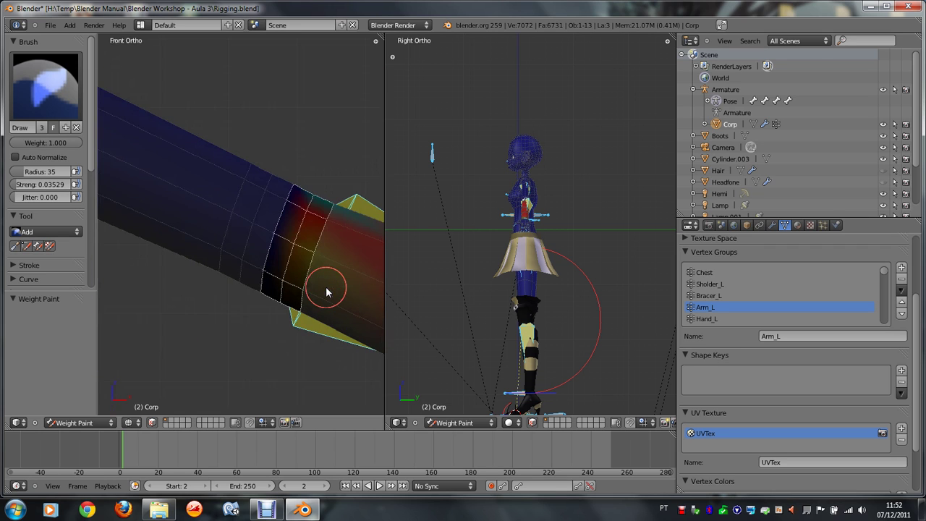
pyautogui.moveTo(290, 207)
pyautogui.mouseDown()
pyautogui.moveTo(244, 307)
pyautogui.moveTo(320, 233)
pyautogui.moveTo(308, 231)
pyautogui.moveTo(351, 207)
pyautogui.moveTo(342, 192)
pyautogui.mouseUp()
pyautogui.hotkey('ctrl', 'z')
# Step: Repaint Arm_L weight up and down the elbow loop until those faces show red
pyautogui.press('KP_8')
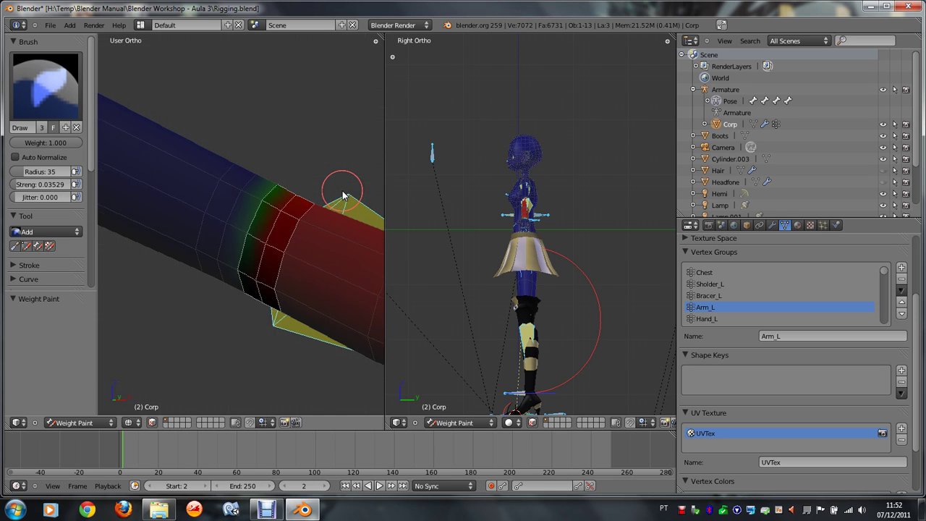
pyautogui.press('KP_8')
pyautogui.press('KP_8')
pyautogui.press('KP_4')
pyautogui.press('KP_4')
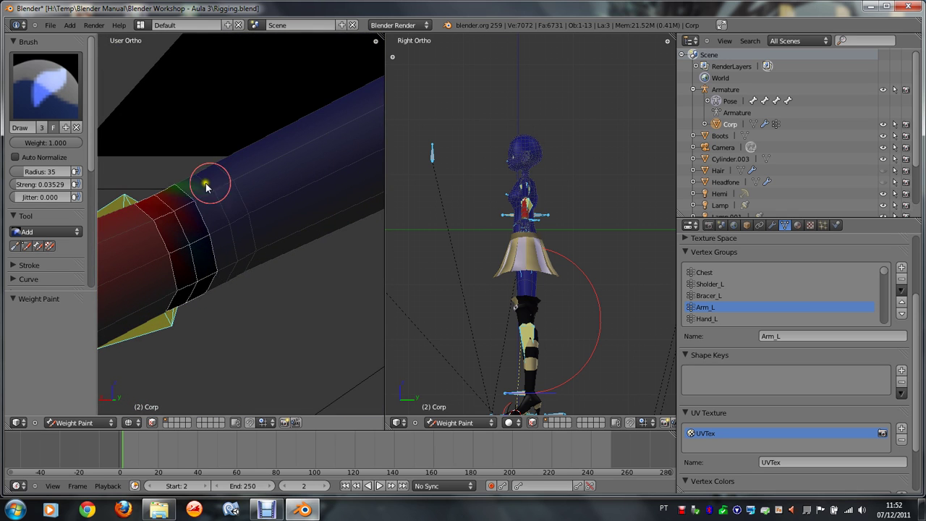
pyautogui.moveTo(206, 187)
pyautogui.mouseDown()
pyautogui.moveTo(217, 304)
pyautogui.moveTo(201, 193)
pyautogui.moveTo(167, 160)
pyautogui.mouseUp()
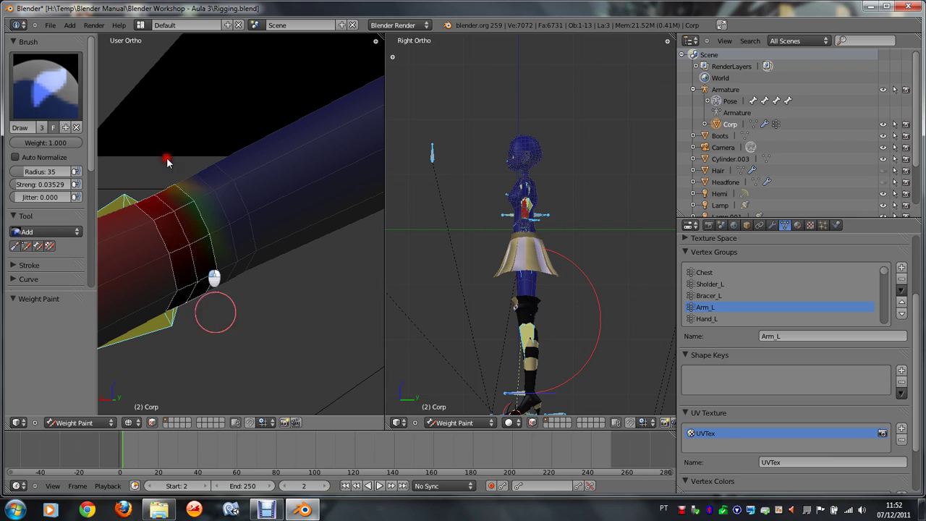
pyautogui.moveTo(222, 393); pyautogui.dragTo(207, 330, button='middle')
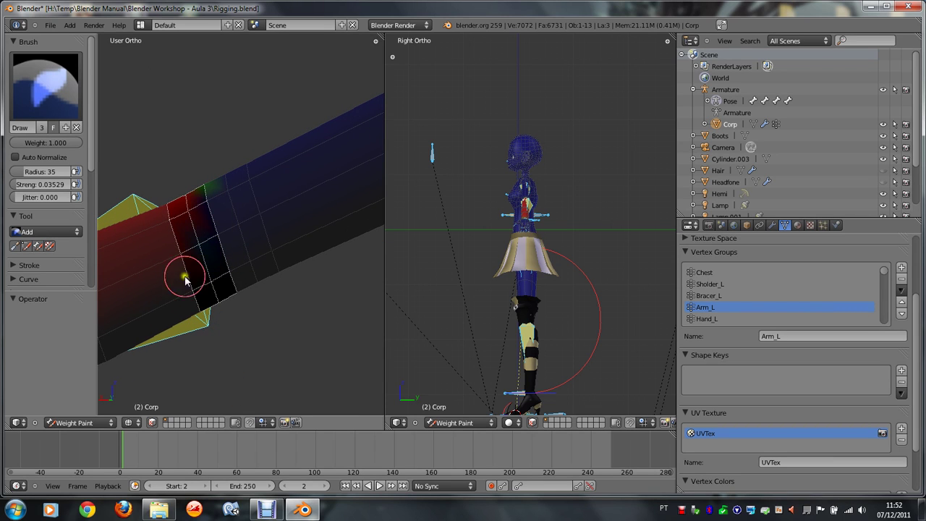
pyautogui.moveTo(205, 247)
pyautogui.mouseDown()
pyautogui.moveTo(207, 212)
pyautogui.moveTo(200, 257)
pyautogui.moveTo(222, 319)
pyautogui.moveTo(216, 311)
pyautogui.moveTo(231, 327)
pyautogui.mouseUp()
pyautogui.moveTo(231, 326); pyautogui.dragTo(232, 333, button='middle')
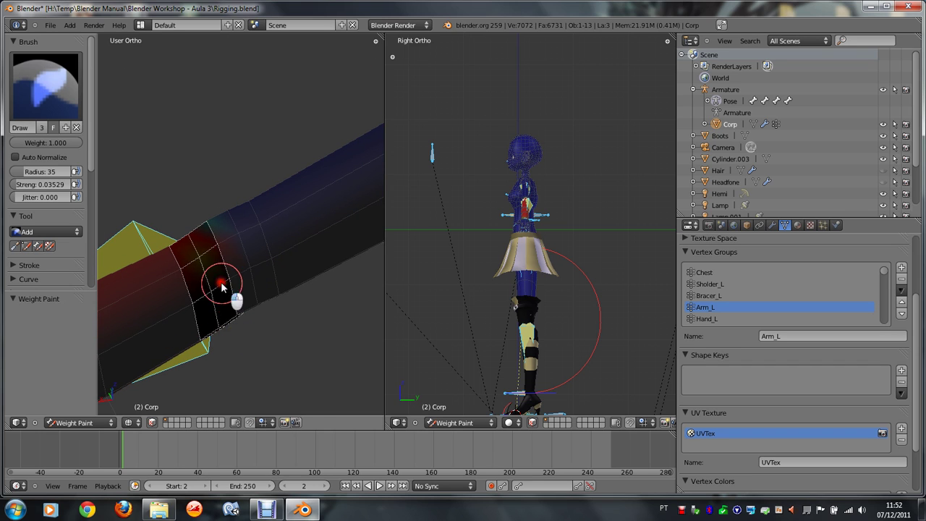
pyautogui.moveTo(220, 281); pyautogui.dragTo(224, 304)
pyautogui.moveTo(224, 304); pyautogui.dragTo(144, 257, button='middle')
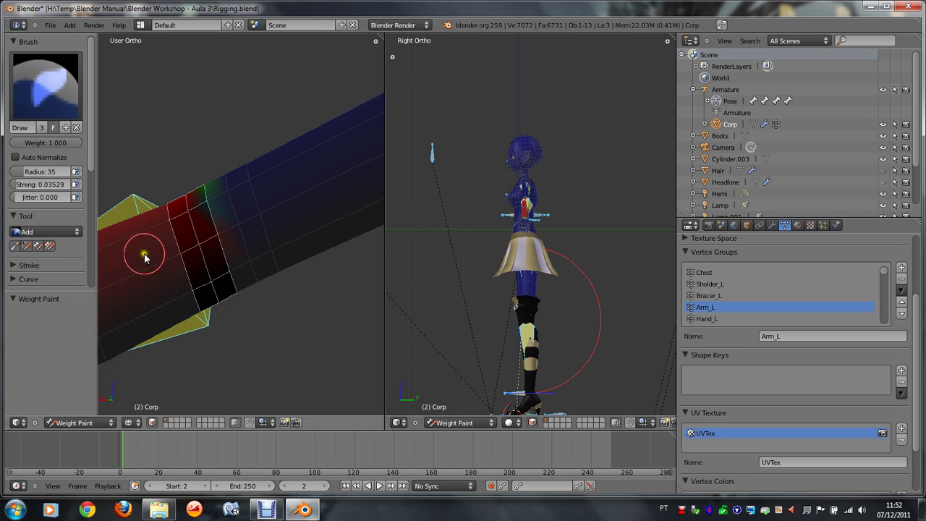
pyautogui.click(43, 232)
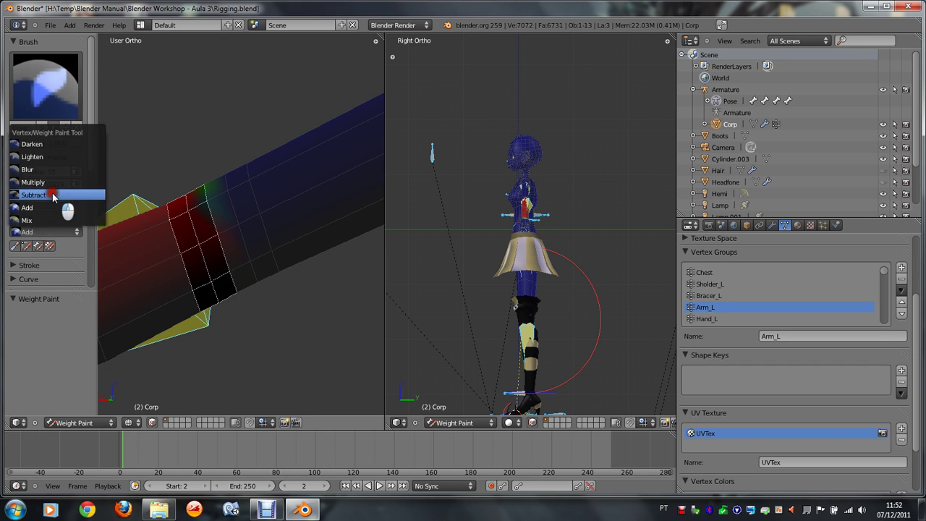
# Step: With the Subtract blend, remove weight down the elbow loop, then reframe the hand block
pyautogui.click(43, 203)
pyautogui.moveTo(232, 271)
pyautogui.mouseDown()
pyautogui.moveTo(218, 229)
pyautogui.moveTo(239, 322)
pyautogui.mouseUp()
pyautogui.moveTo(239, 322); pyautogui.dragTo(260, 327, button='middle')
pyautogui.press('KP_5')
pyautogui.press('KP_5')
pyautogui.press('KP_8')
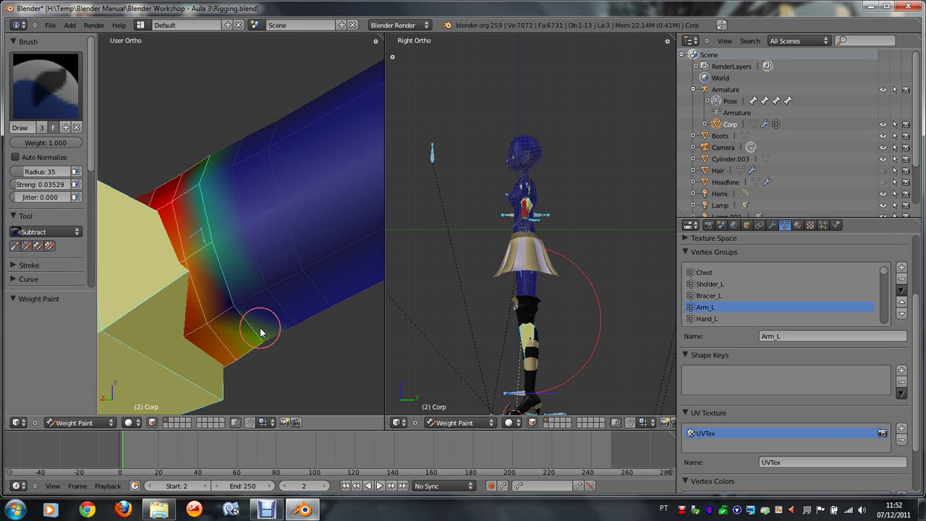
pyautogui.press('KP_2')
pyautogui.press('KP_8')
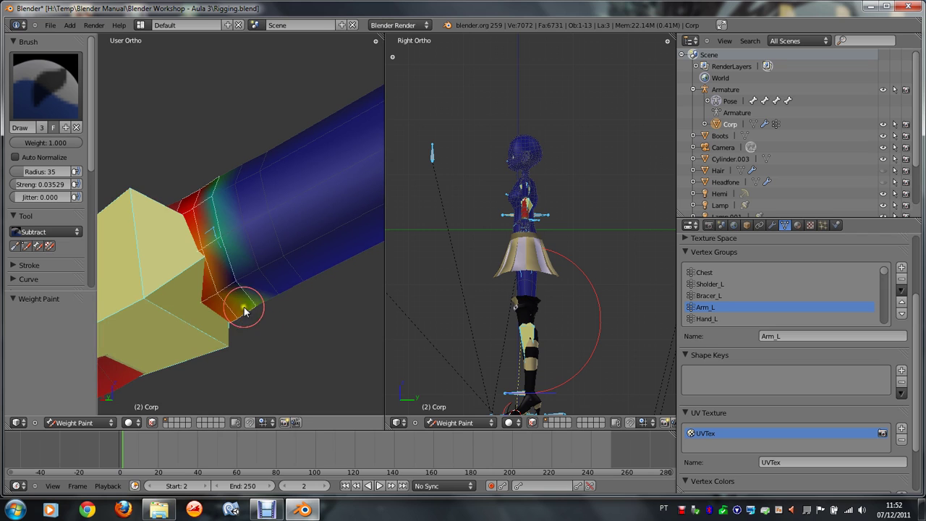
# Step: Set the brush to Add and paint Arm_L weight along the arm beside the hand block
pyautogui.click(32, 233)
pyautogui.click(43, 207)
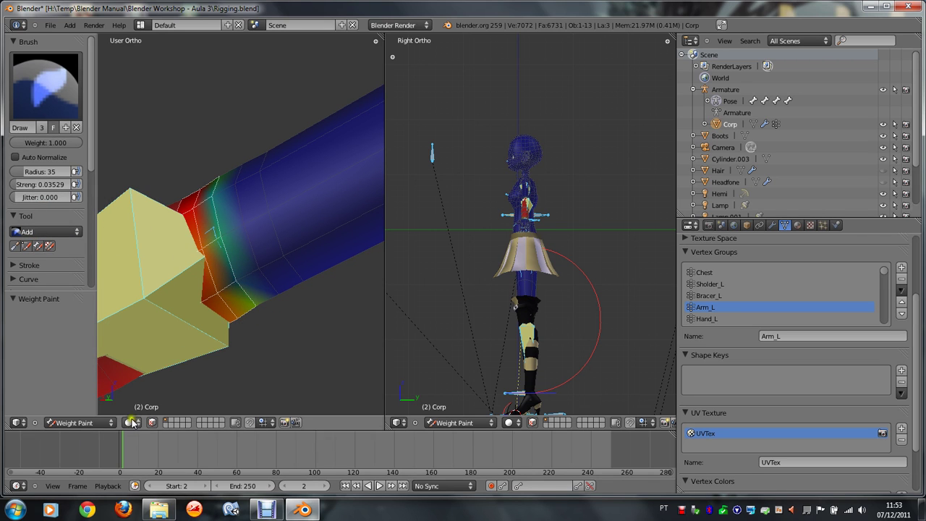
pyautogui.click(217, 267)
pyautogui.moveTo(217, 269)
pyautogui.mouseDown()
pyautogui.moveTo(230, 291)
pyautogui.moveTo(251, 291)
pyautogui.mouseUp()
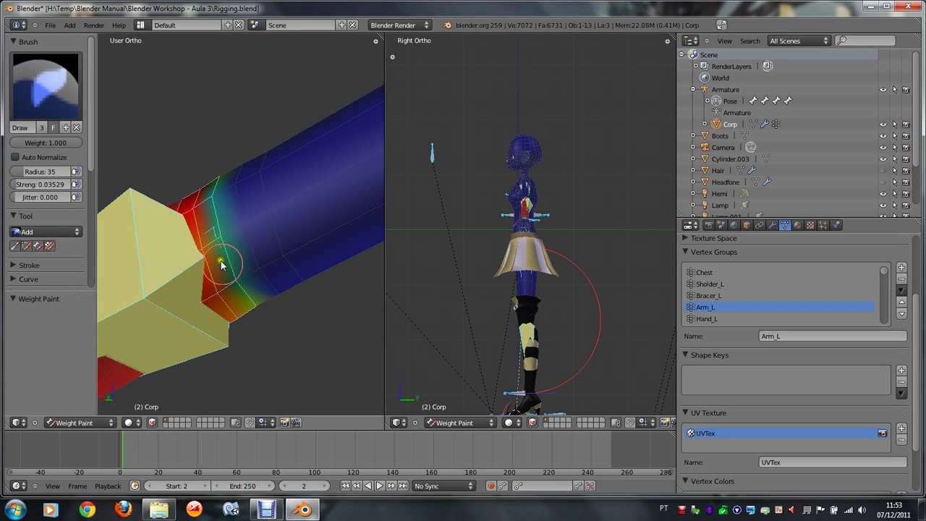
pyautogui.scroll(-3, 246, 311)
pyautogui.moveTo(254, 306); pyautogui.dragTo(255, 311, button='middle')
pyautogui.moveTo(266, 196); pyautogui.dragTo(268, 187)
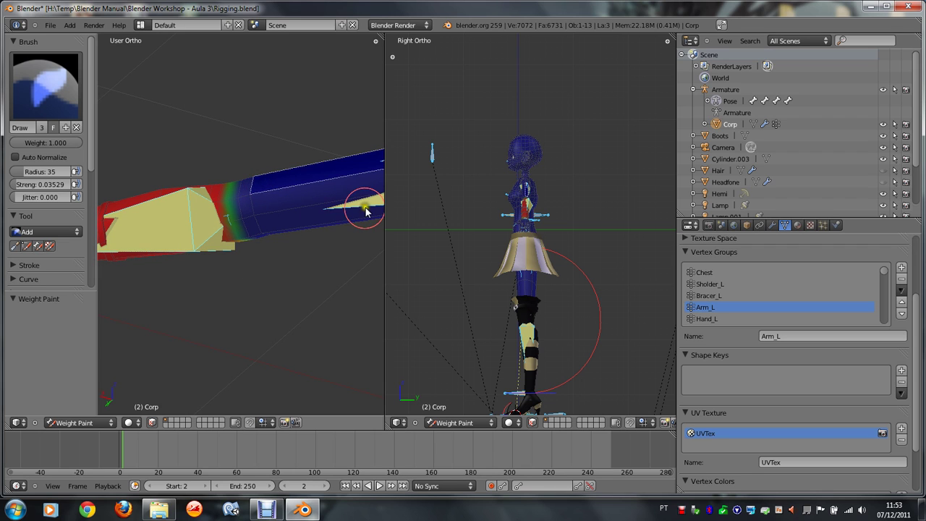
pyautogui.moveTo(367, 211)
pyautogui.mouseDown(button='middle')
pyautogui.moveTo(372, 202)
pyautogui.moveTo(319, 230)
pyautogui.mouseUp(button='middle')
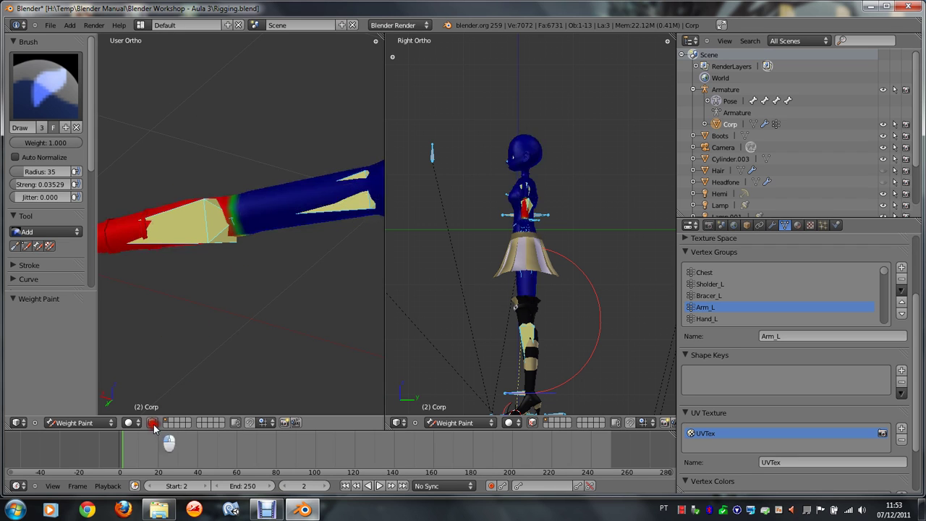
pyautogui.moveTo(337, 217); pyautogui.dragTo(349, 212)
# Step: Enable the face selection mask and select faces on the forearm
pyautogui.moveTo(351, 210); pyautogui.dragTo(221, 268, button='middle')
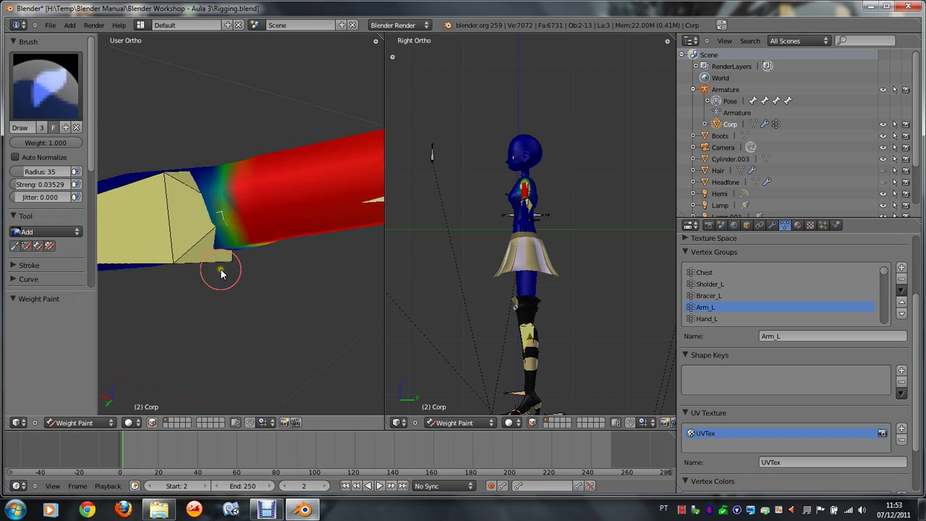
pyautogui.scroll(2, 221, 269)
pyautogui.scroll(-1, 221, 269)
pyautogui.click(152, 425)
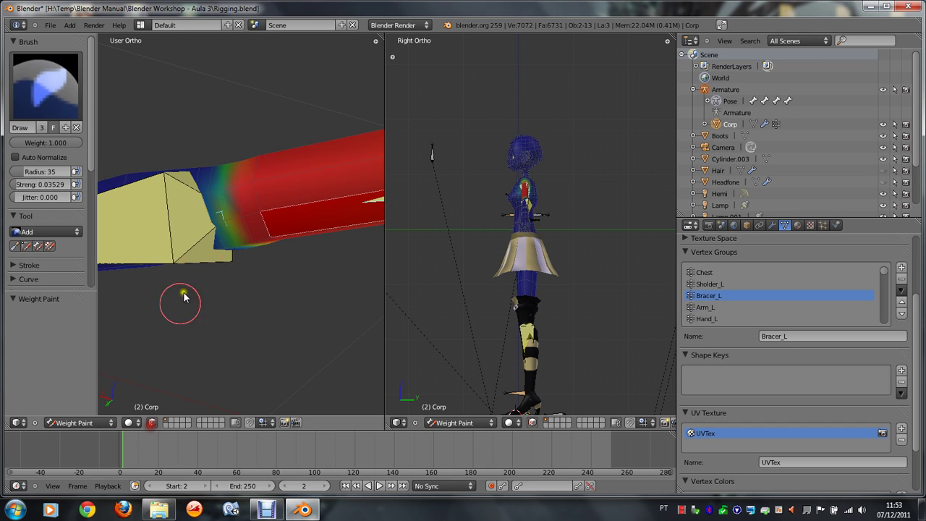
pyautogui.rightClick(229, 205)
pyautogui.moveTo(226, 204); pyautogui.dragTo(227, 182, button='middle')
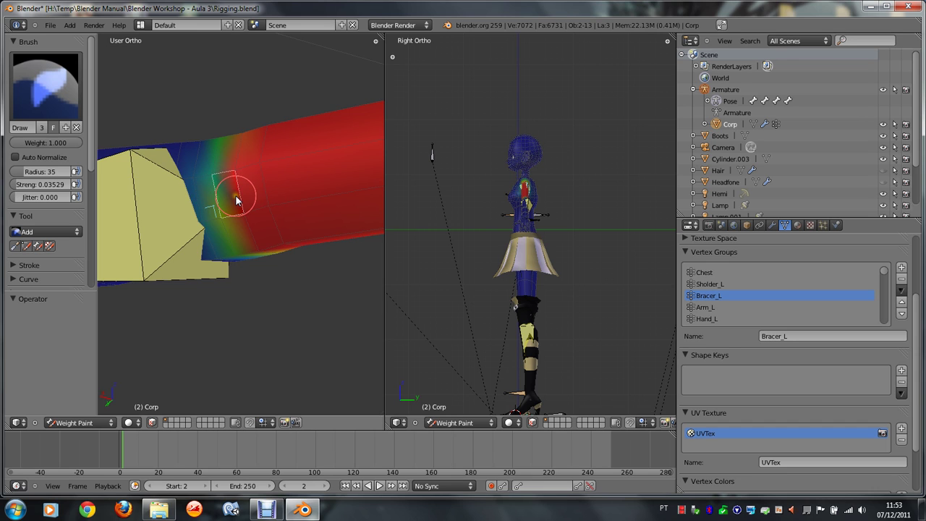
pyautogui.moveTo(238, 196)
pyautogui.mouseDown(button='middle')
pyautogui.moveTo(200, 198)
pyautogui.moveTo(189, 147)
pyautogui.moveTo(187, 163)
pyautogui.mouseUp(button='middle')
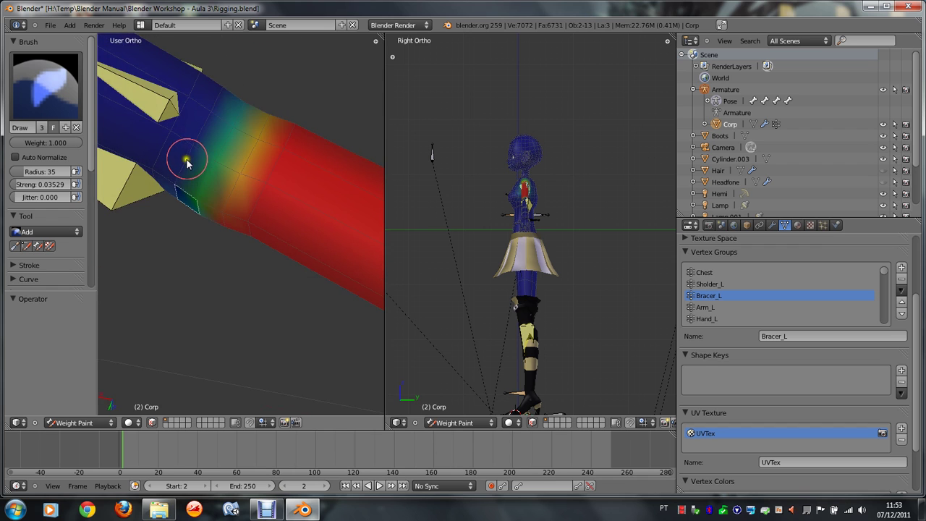
pyautogui.moveTo(232, 104); pyautogui.dragTo(248, 109, button='middle')
pyautogui.rightClick(221, 299)
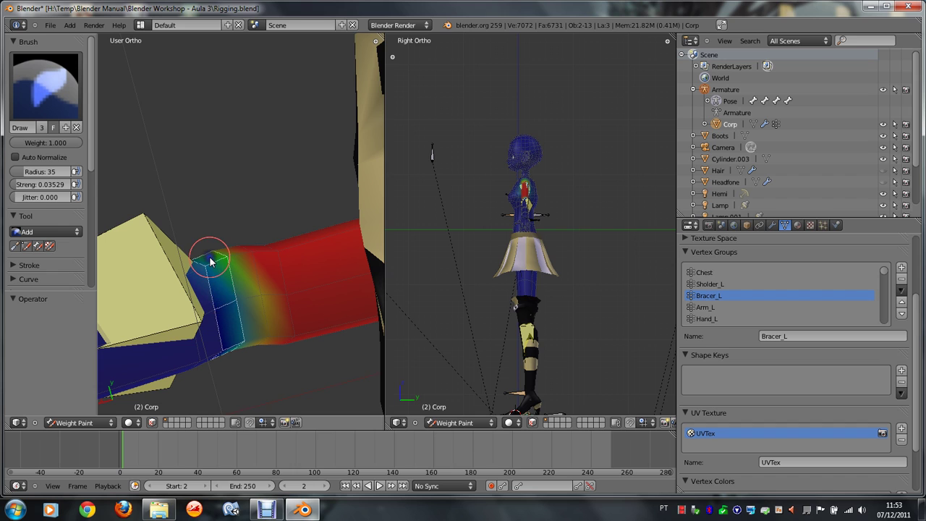
# Step: Switch the brush to Subtract and remove weight near the selected face and the arm's upper face
pyautogui.click(43, 231)
pyautogui.click(57, 204)
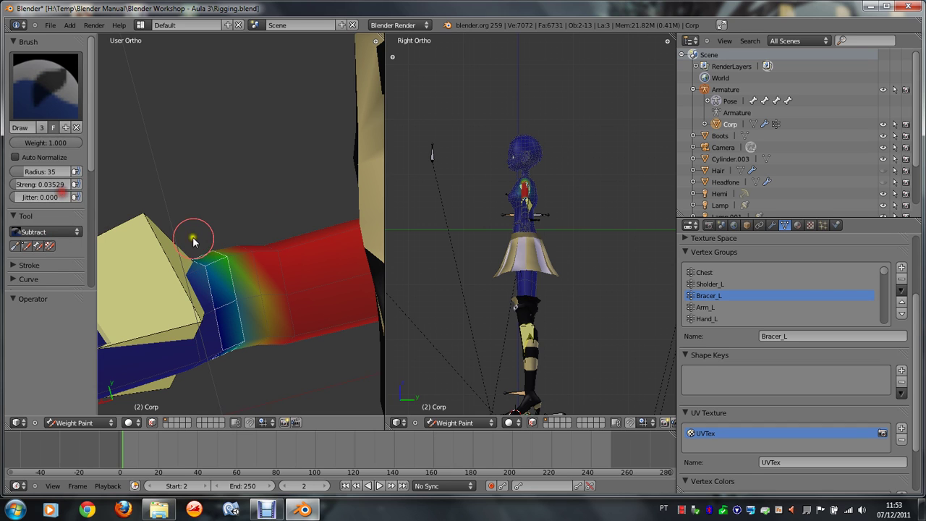
pyautogui.moveTo(227, 320); pyautogui.dragTo(213, 268)
pyautogui.moveTo(228, 315)
pyautogui.mouseDown()
pyautogui.moveTo(201, 237)
pyautogui.moveTo(238, 351)
pyautogui.moveTo(174, 344)
pyautogui.mouseUp()
pyautogui.press('KP_8')
pyautogui.press('KP_8')
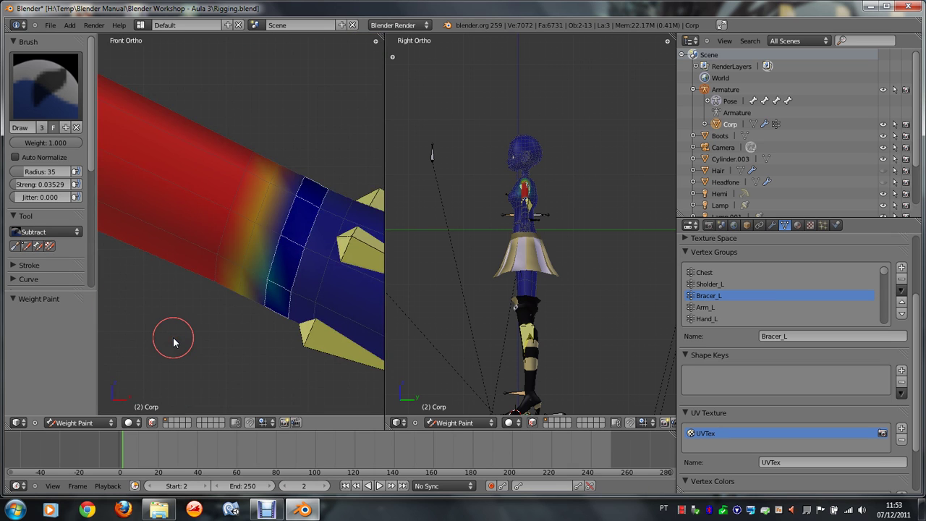
pyautogui.moveTo(299, 217); pyautogui.dragTo(298, 225, button='middle')
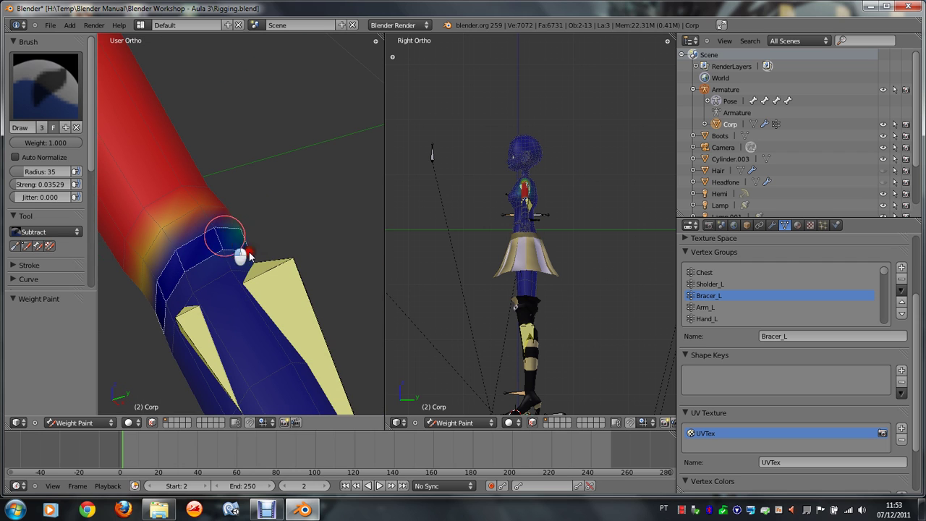
pyautogui.moveTo(242, 242); pyautogui.dragTo(257, 258, button='middle')
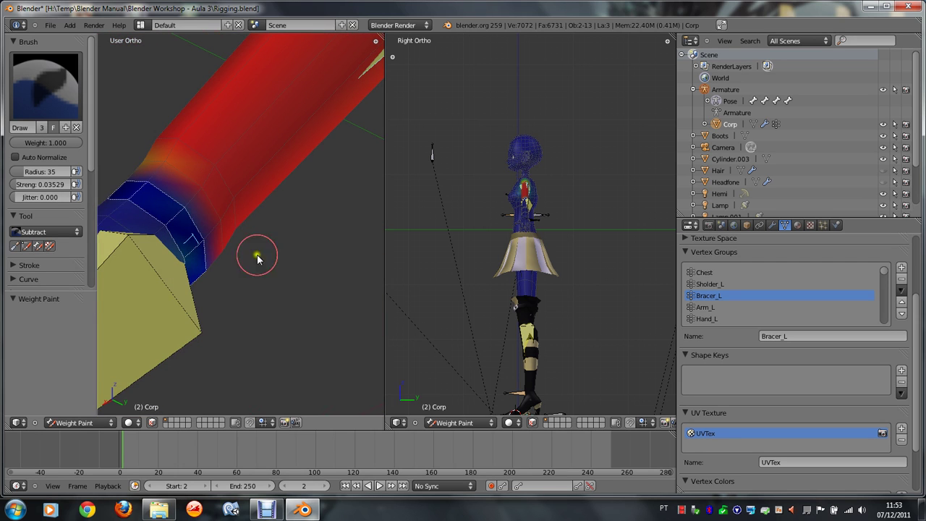
# Step: Switch the brush back to Add and repaint weight along the wrist band
pyautogui.click(61, 233)
pyautogui.click(50, 209)
pyautogui.moveTo(155, 196)
pyautogui.mouseDown()
pyautogui.moveTo(169, 181)
pyautogui.moveTo(185, 194)
pyautogui.mouseUp()
pyautogui.moveTo(213, 233); pyautogui.dragTo(217, 240, button='middle')
pyautogui.moveTo(198, 310); pyautogui.dragTo(198, 309, button='middle')
pyautogui.moveTo(244, 282); pyautogui.dragTo(246, 273, button='middle')
pyautogui.click(253, 219)
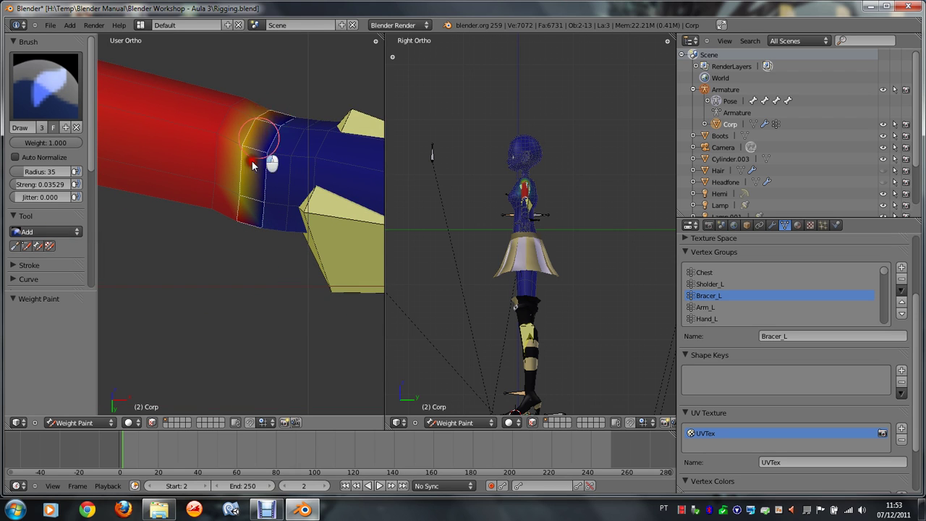
pyautogui.moveTo(253, 166)
pyautogui.mouseDown()
pyautogui.moveTo(250, 245)
pyautogui.moveTo(258, 155)
pyautogui.moveTo(279, 101)
pyautogui.moveTo(258, 246)
pyautogui.moveTo(274, 127)
pyautogui.mouseUp()
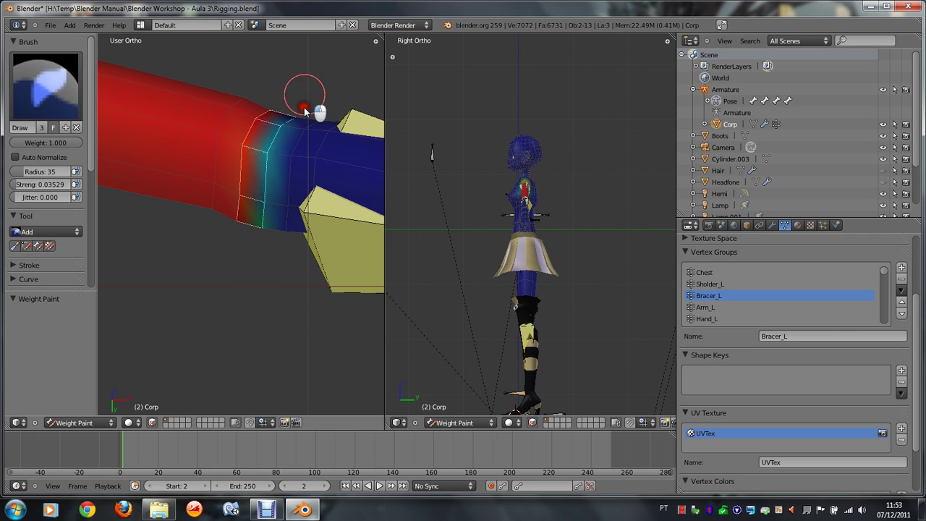
# Step: Orbit around the wrist and bracer, toggling modes, to inspect the weight gradient
pyautogui.press('KP_2')
pyautogui.press('KP_2')
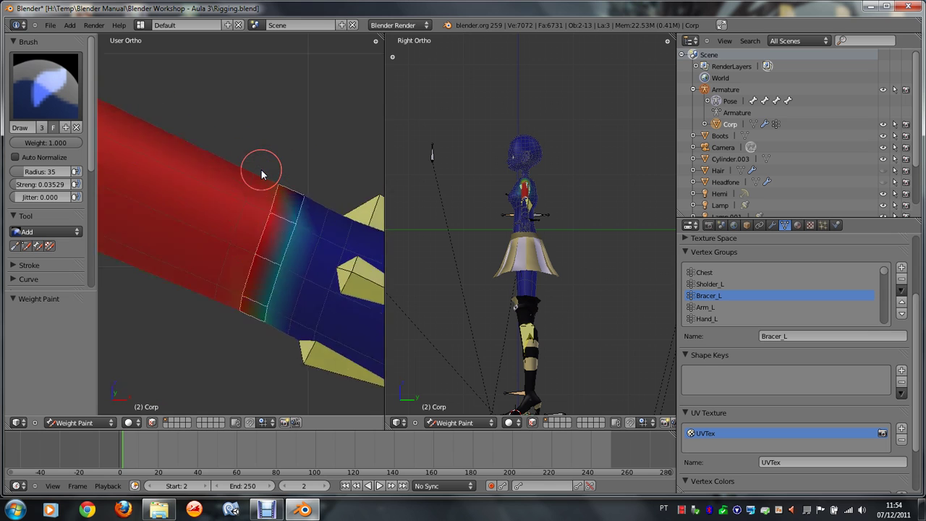
pyautogui.press('KP_2')
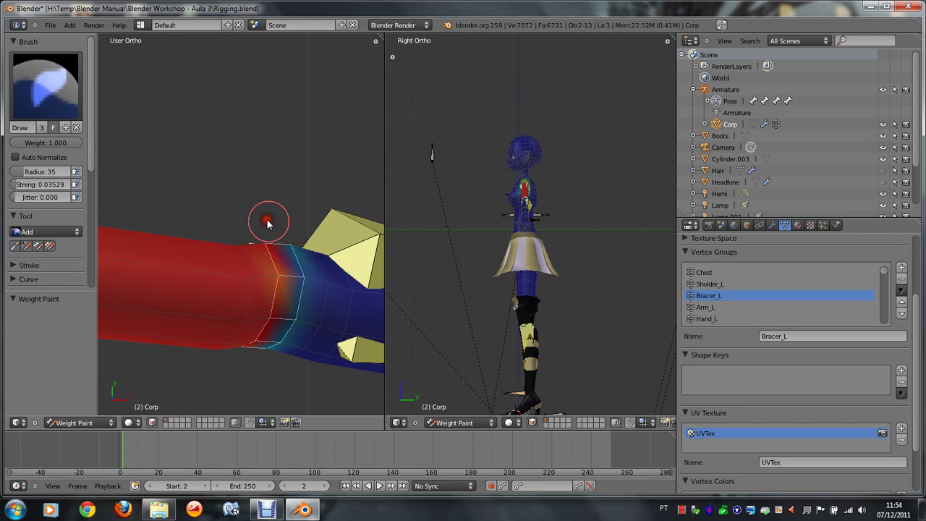
pyautogui.press('KP_6')
pyautogui.press('KP_6')
pyautogui.press('KP_6')
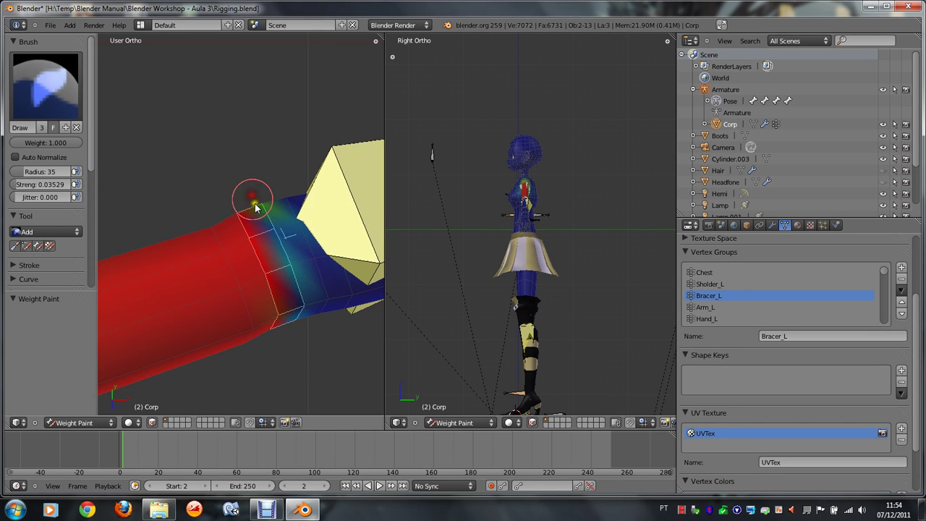
pyautogui.press('KP_8')
pyautogui.press('Tab')
pyautogui.press('Tab')
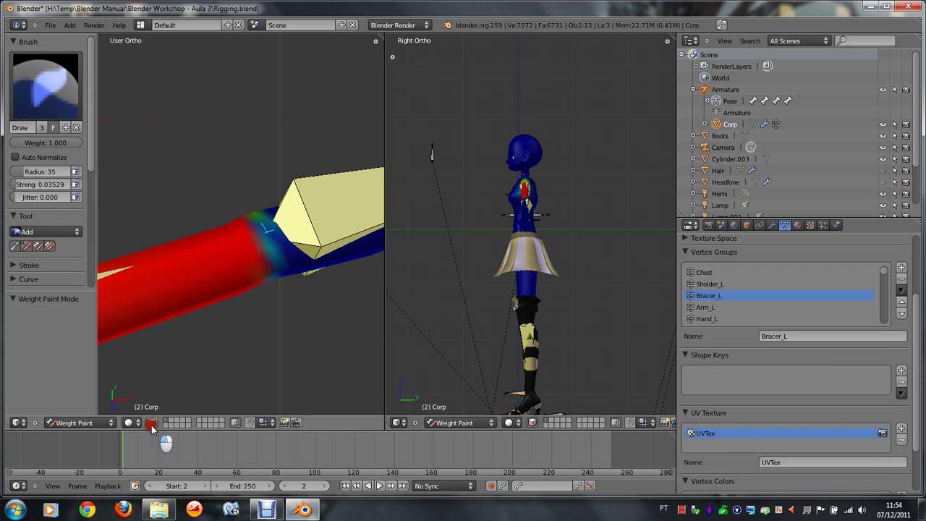
pyautogui.hotkey('ctrl', 'Tab')
pyautogui.hotkey('ctrl', 'Tab')
pyautogui.press('KP_8')
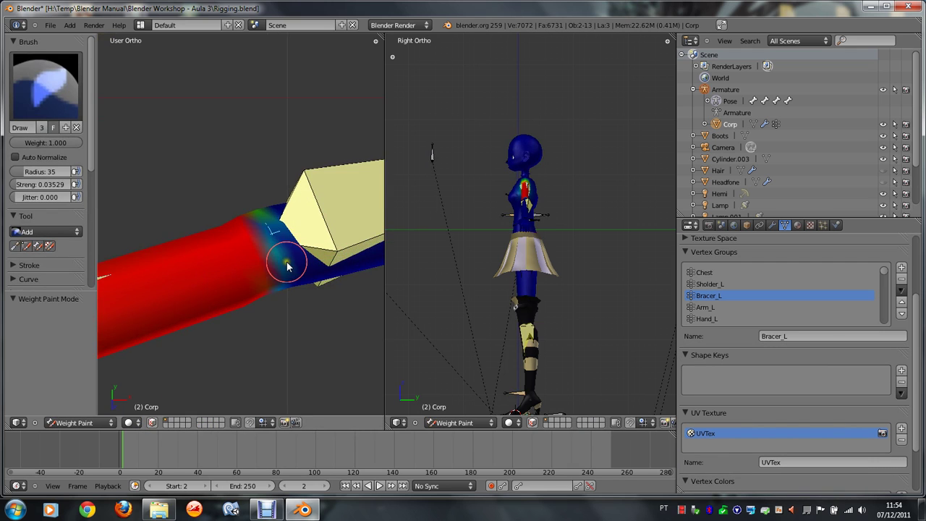
pyautogui.press('KP_8')
pyautogui.press('KP_2')
pyautogui.press('KP_8')
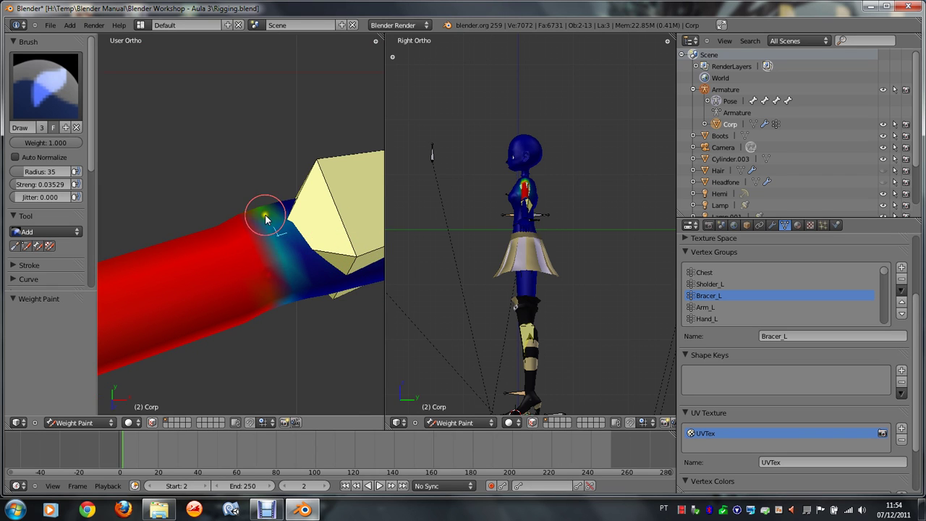
# Step: Paint weight down across the bracer edge and check it from the front view
pyautogui.moveTo(266, 219); pyautogui.dragTo(283, 275)
pyautogui.scroll(-2, 283, 275)
pyautogui.scroll(-2, 283, 225)
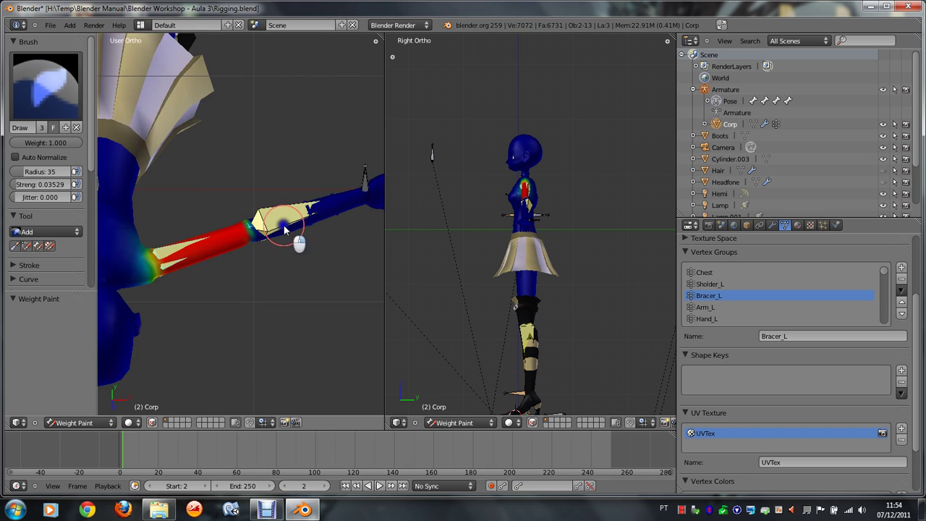
pyautogui.press('KP_1')
pyautogui.scroll(3, 297, 239)
pyautogui.scroll(-1, 307, 246)
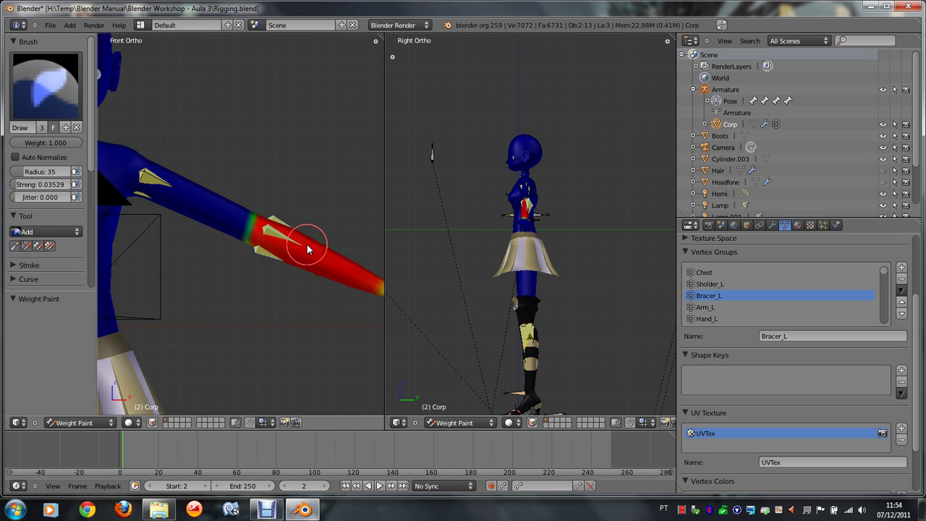
# Step: In Pose Mode, move the Hand_L bone along Y to swing the left arm forward
pyautogui.hotkey('ctrl', 'Tab')
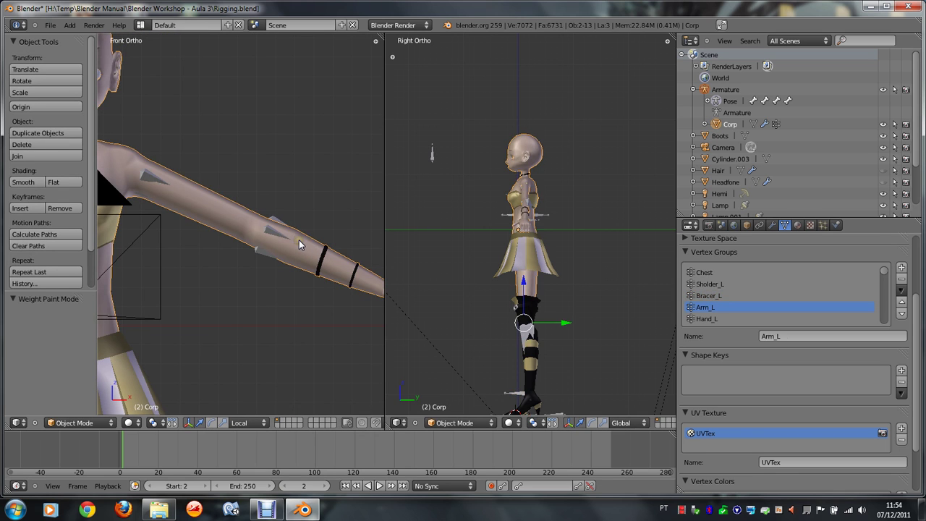
pyautogui.scroll(-3, 284, 221)
pyautogui.rightClick(319, 265)
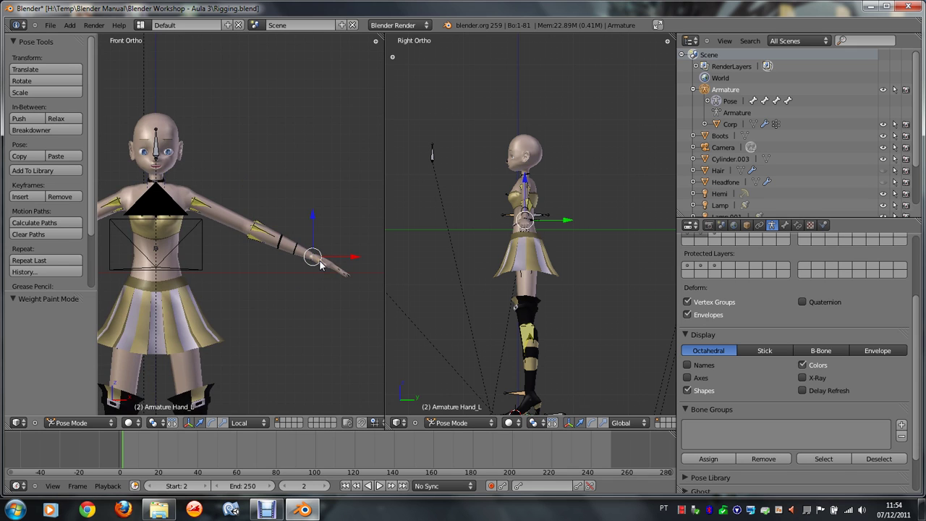
pyautogui.moveTo(321, 263); pyautogui.dragTo(342, 277, button='middle')
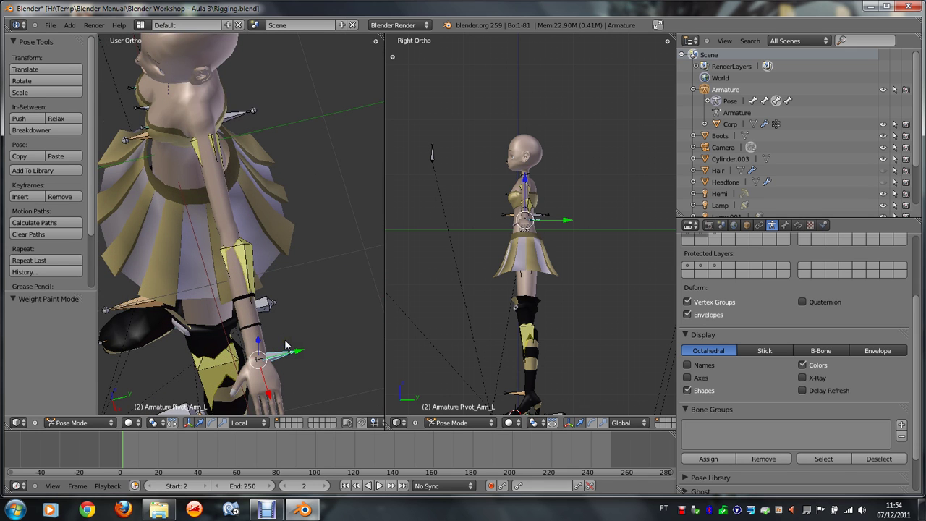
pyautogui.press('g')
pyautogui.press('y')
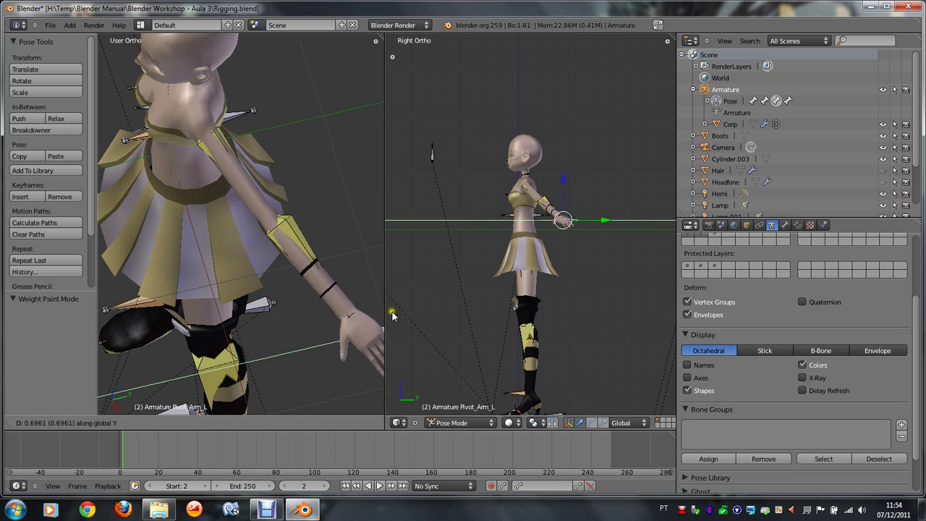
pyautogui.click(388, 293)
pyautogui.moveTo(347, 304); pyautogui.dragTo(296, 268, button='middle')
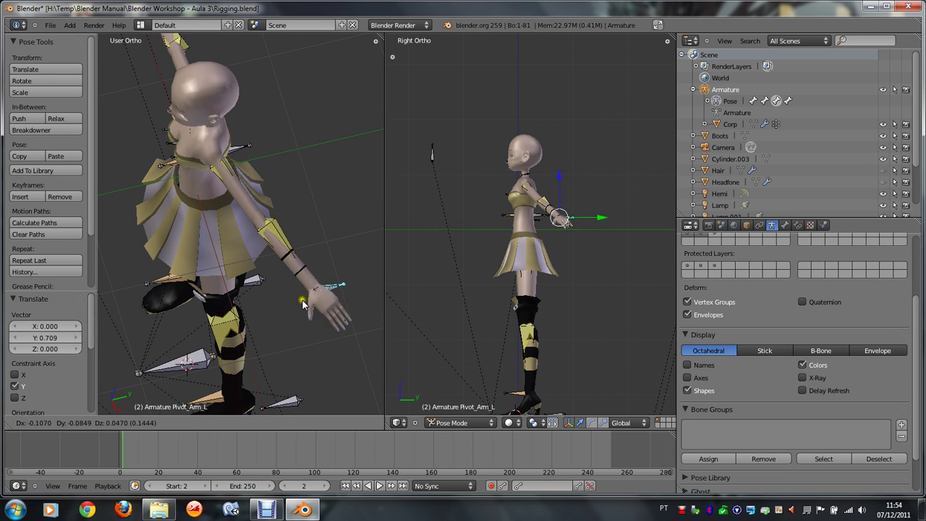
pyautogui.press('g')
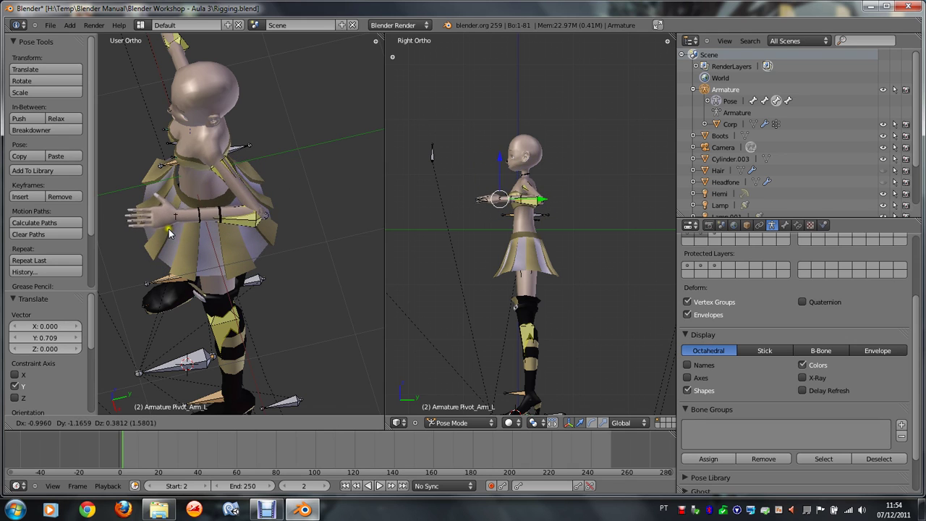
pyautogui.click(160, 233)
pyautogui.scroll(3, 255, 268)
pyautogui.scroll(3, 293, 269)
# Step: Select the Bracer_L bone, leave Pose Mode, and select the Corp body mesh
pyautogui.rightClick(319, 185)
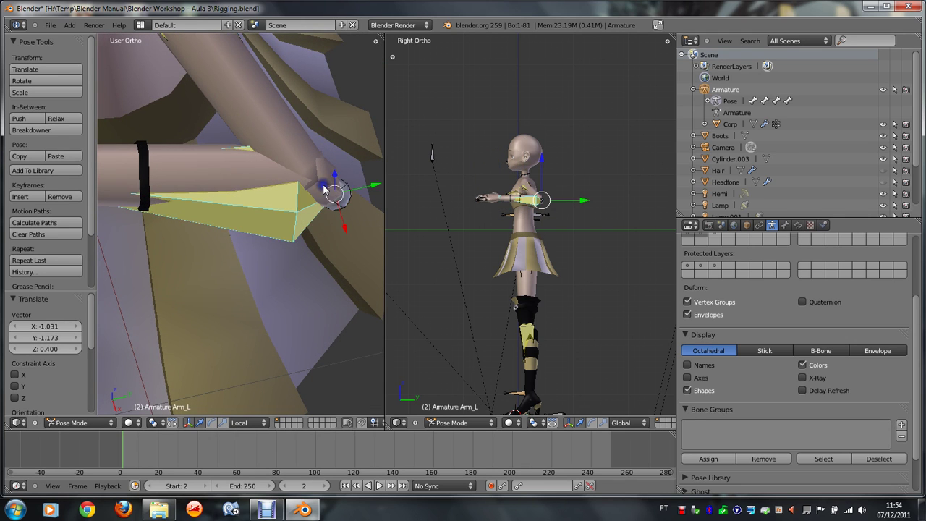
pyautogui.rightClick(322, 181)
pyautogui.scroll(-3, 308, 163)
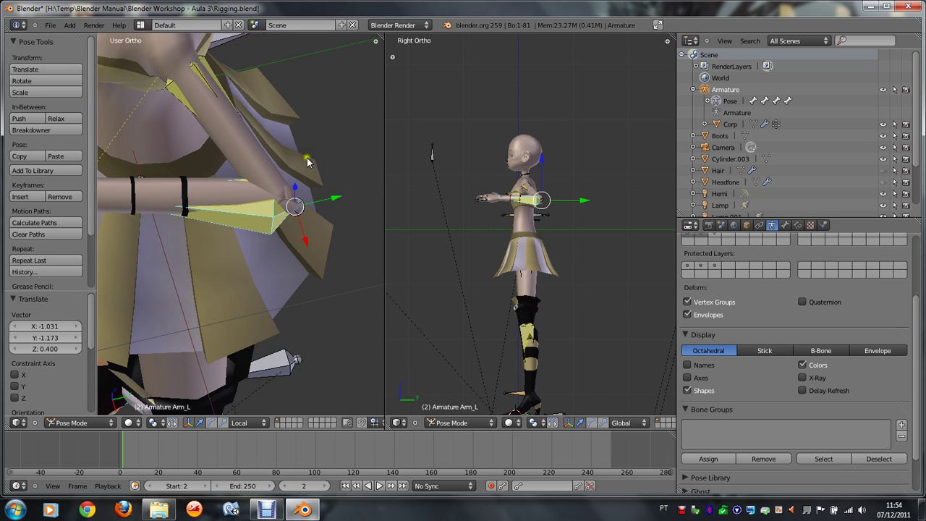
pyautogui.press('Tab')
pyautogui.hotkey('ctrl', 'Tab')
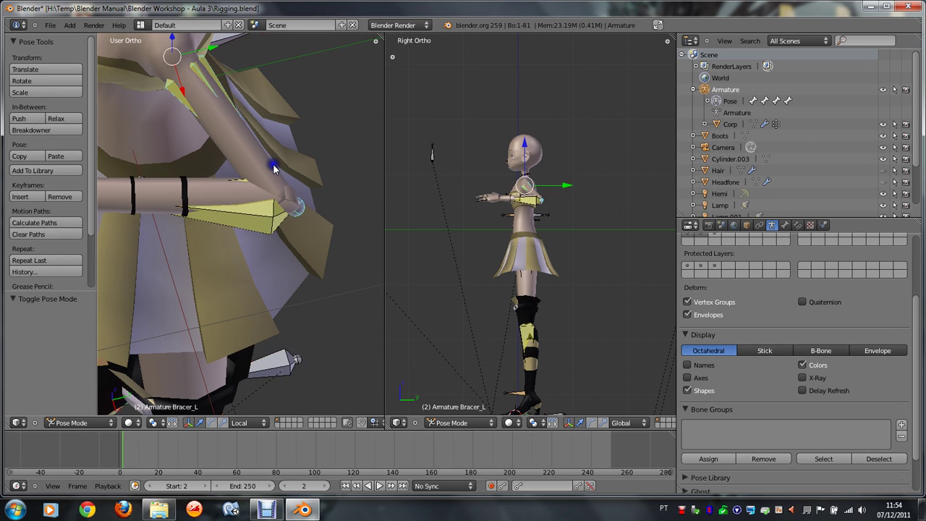
pyautogui.scroll(-3, 277, 166)
pyautogui.rightClick(221, 119)
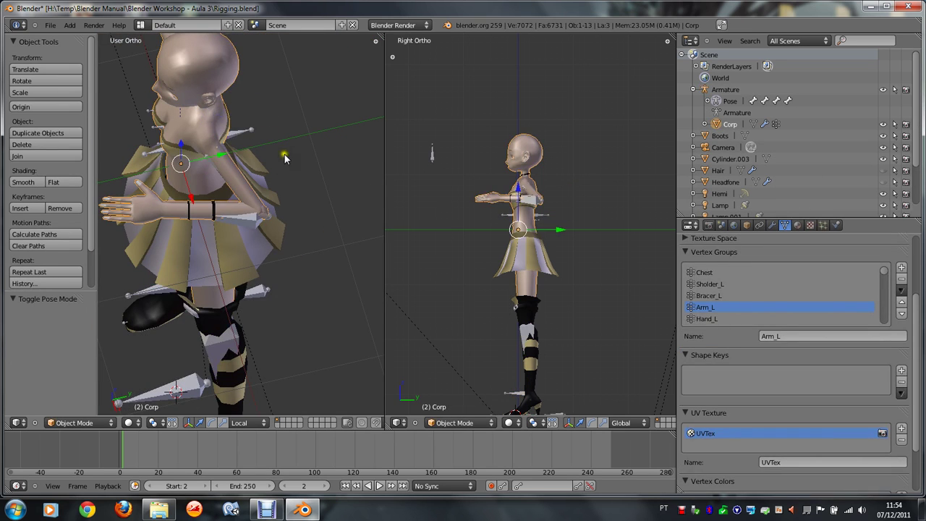
# Step: Put Corp into Weight Paint and paint the upper arm bone's weight across the arm joint
pyautogui.hotkey('ctrl', 'Tab')
pyautogui.scroll(3, 322, 218)
pyautogui.scroll(3, 323, 218)
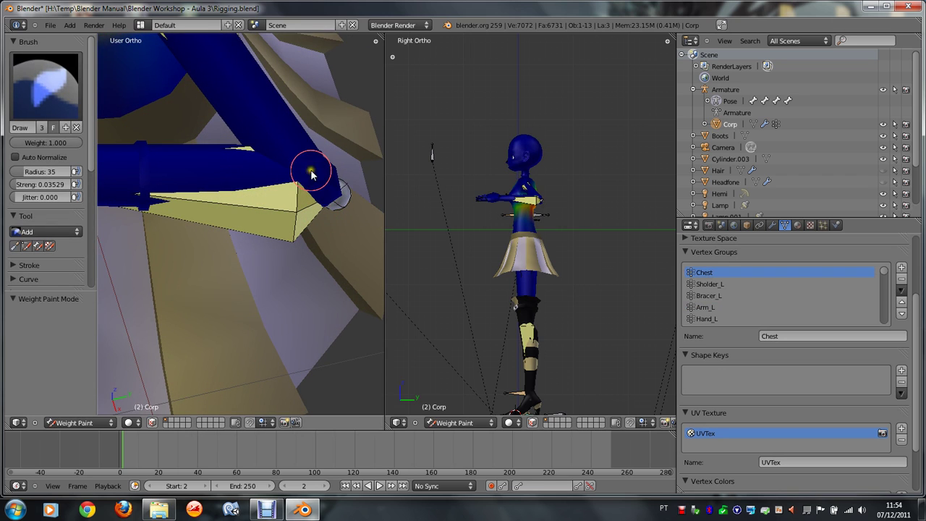
pyautogui.keyDown('ctrl'); pyautogui.rightClick(313, 174); pyautogui.keyUp('ctrl')
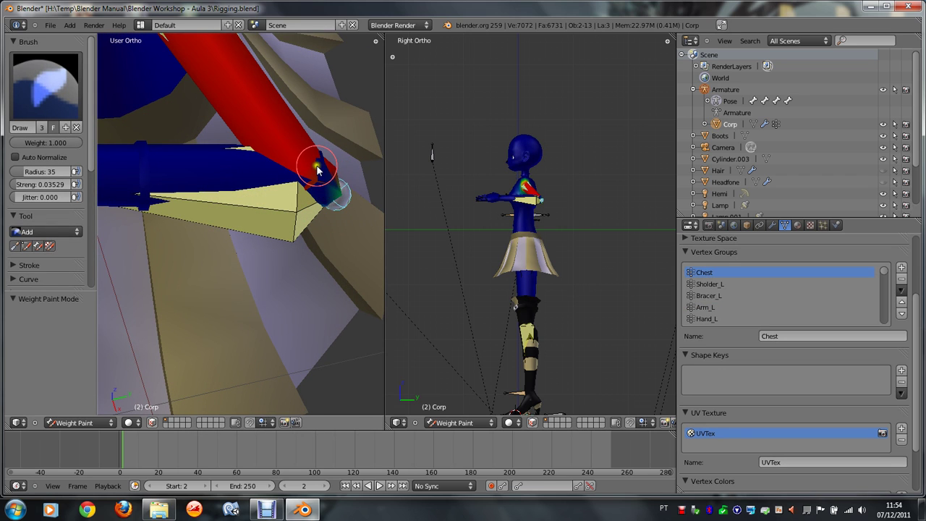
pyautogui.press('KP_8')
pyautogui.press('KP_8')
pyautogui.press('KP_4')
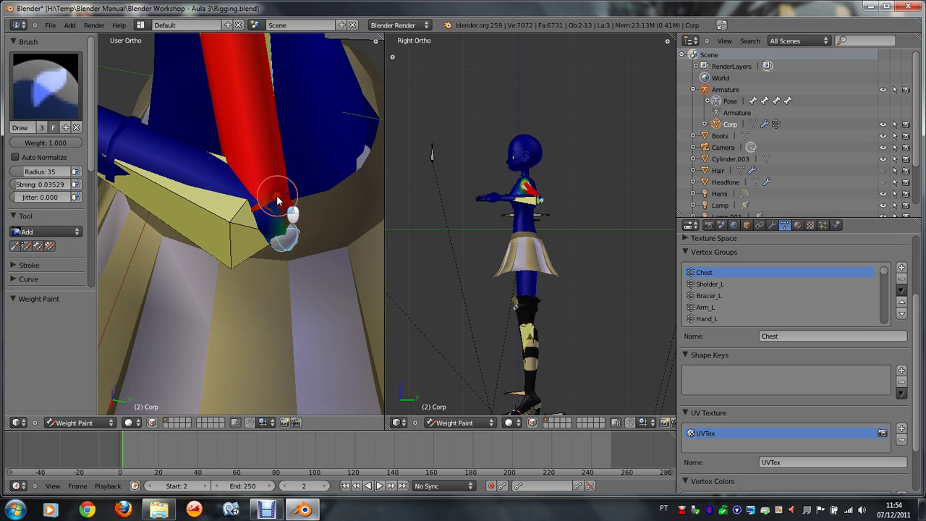
pyautogui.moveTo(275, 199); pyautogui.dragTo(279, 219)
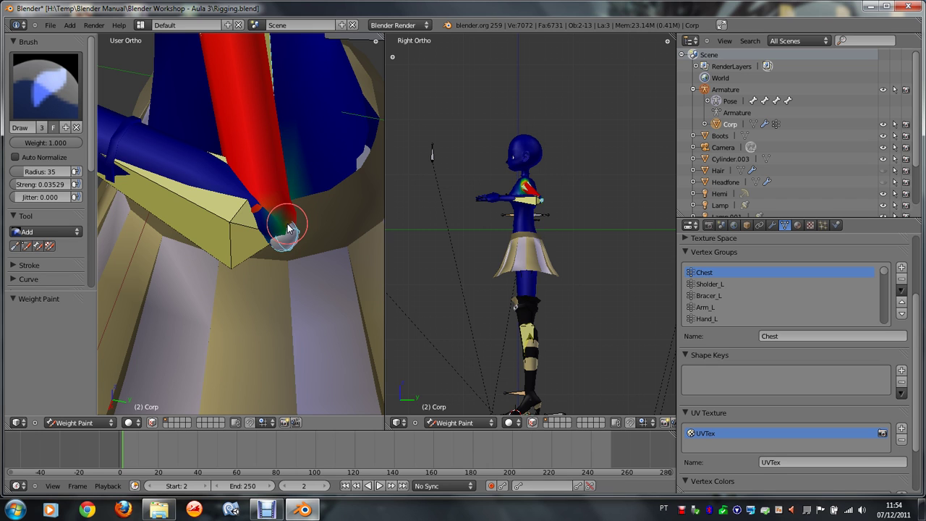
# Step: Switch to Bracer_L's weights and paint along the bracer's lower edge and near the elbow
pyautogui.rightClick(287, 224)
pyautogui.moveTo(288, 223); pyautogui.dragTo(274, 190, button='middle')
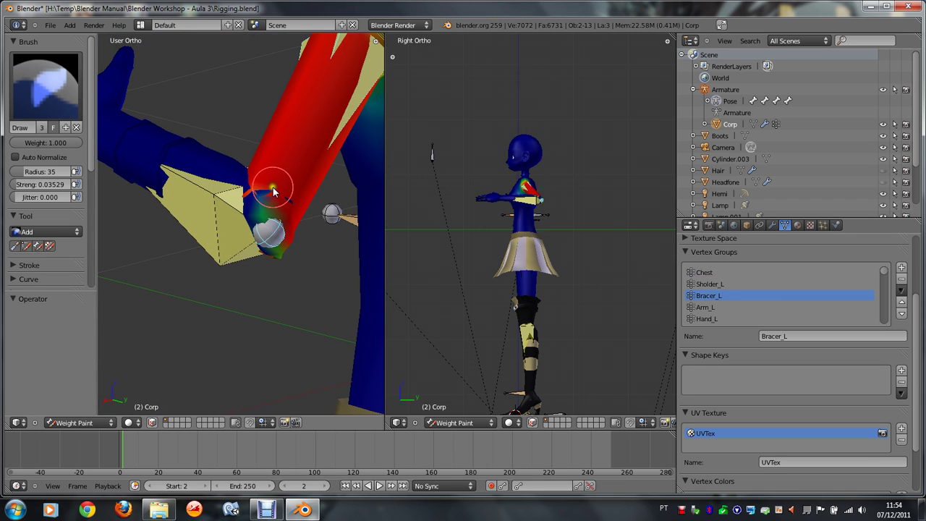
pyautogui.moveTo(274, 190); pyautogui.dragTo(291, 248)
pyautogui.moveTo(291, 248); pyautogui.dragTo(327, 267, button='middle')
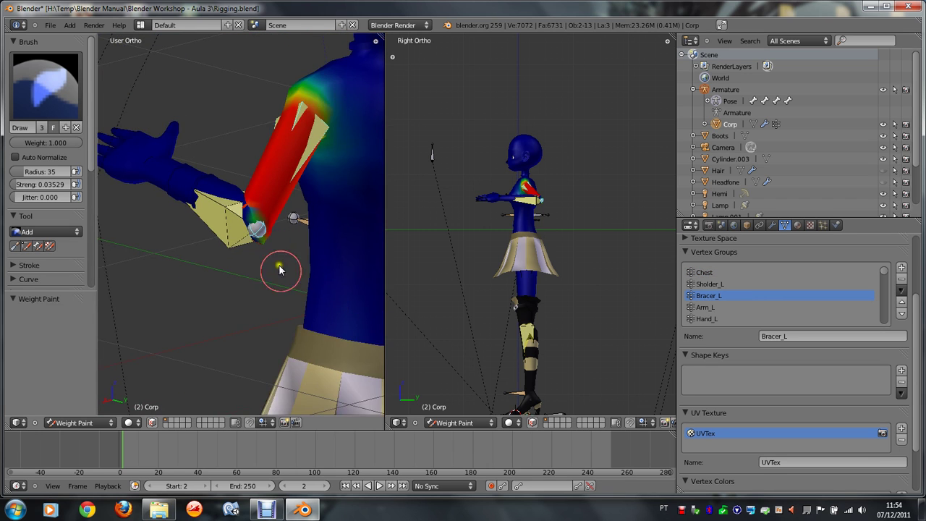
pyautogui.scroll(2, 279, 269)
pyautogui.moveTo(273, 219); pyautogui.dragTo(286, 257, button='middle')
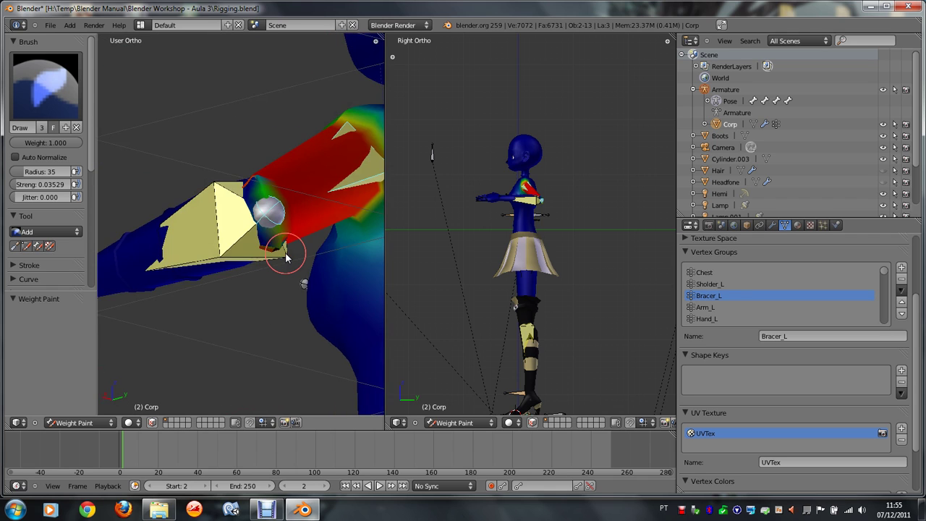
pyautogui.moveTo(281, 253)
pyautogui.mouseDown()
pyautogui.moveTo(279, 165)
pyautogui.moveTo(289, 258)
pyautogui.moveTo(278, 195)
pyautogui.moveTo(261, 183)
pyautogui.mouseUp()
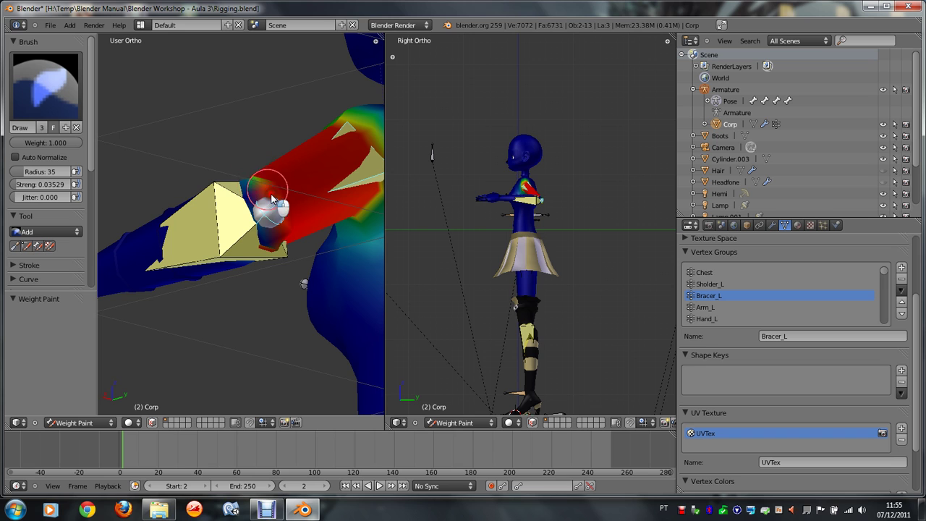
pyautogui.moveTo(264, 192); pyautogui.dragTo(264, 241, button='middle')
pyautogui.moveTo(265, 226); pyautogui.dragTo(272, 218)
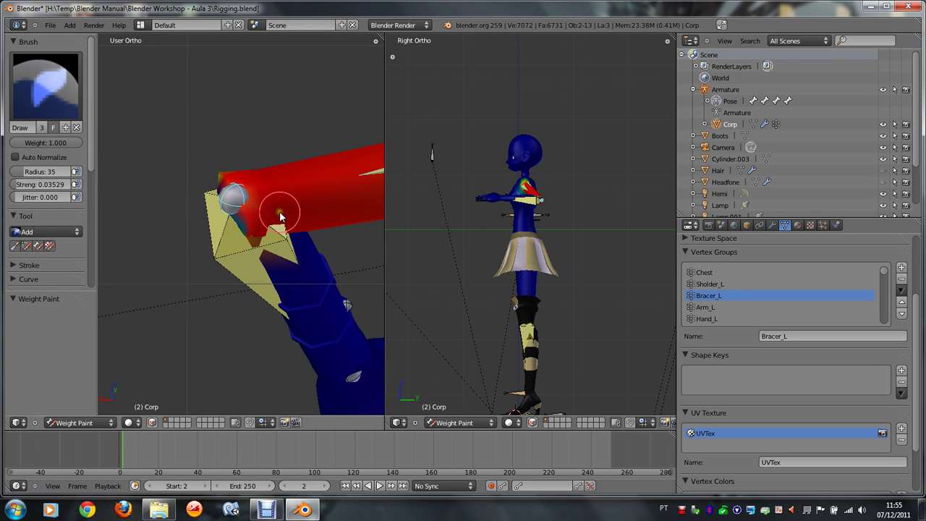
pyautogui.press('KP_4')
pyautogui.press('KP_4')
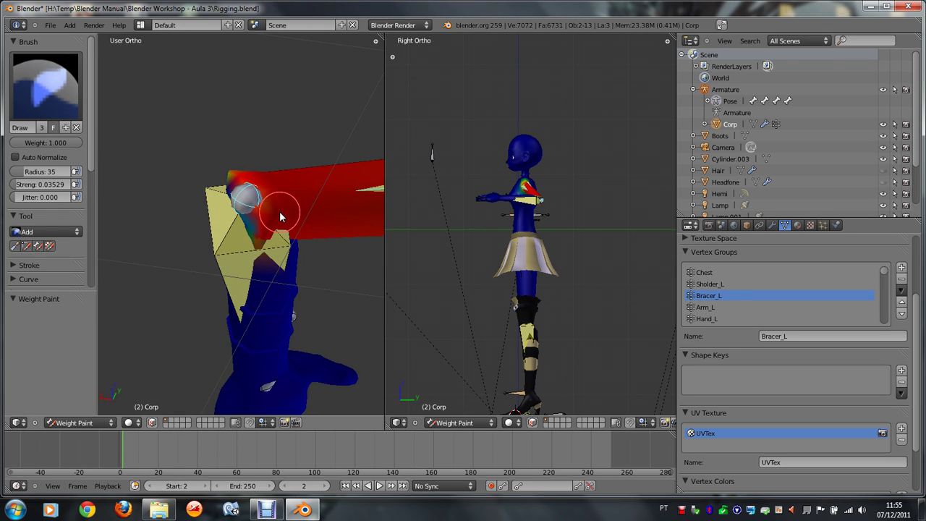
pyautogui.hotkey('ctrl', 'z')
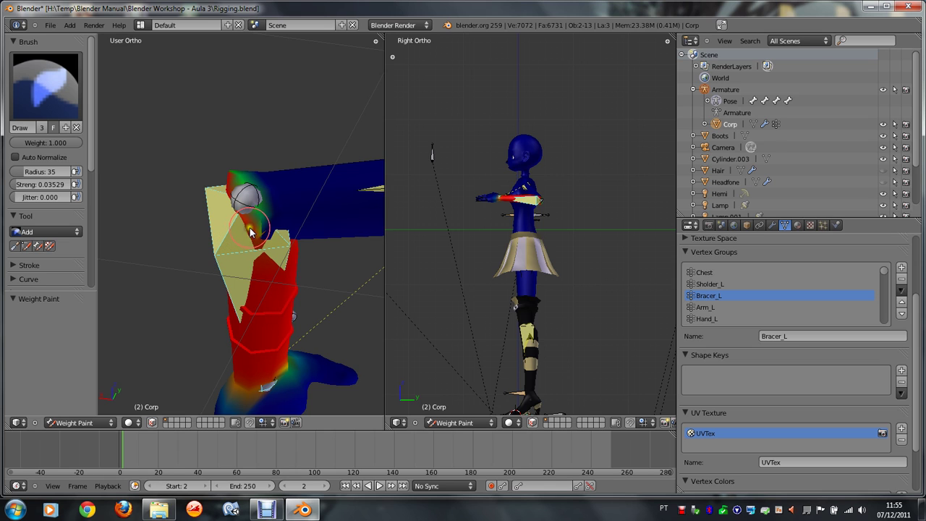
# Step: Paint full Bracer_L weight around the elbow, over the blue band and across the arm top
pyautogui.moveTo(265, 232); pyautogui.dragTo(262, 192)
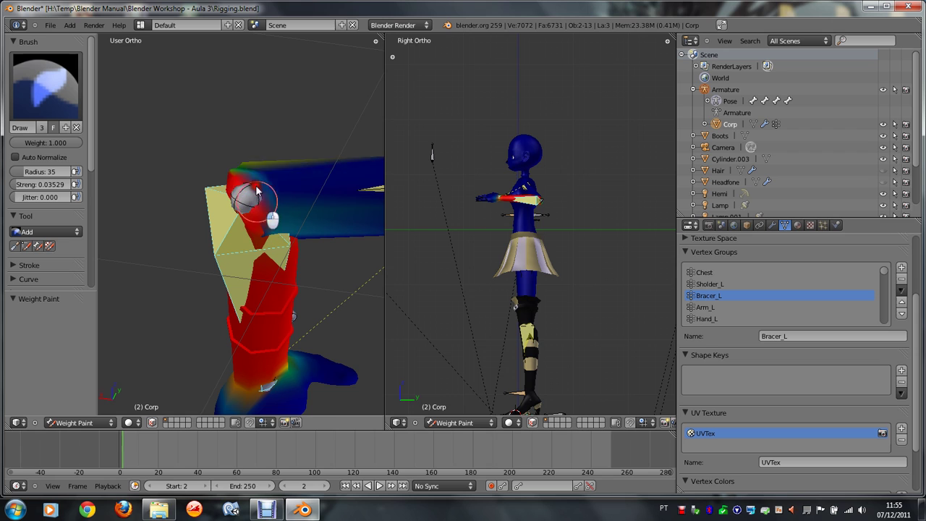
pyautogui.press('KP_7')
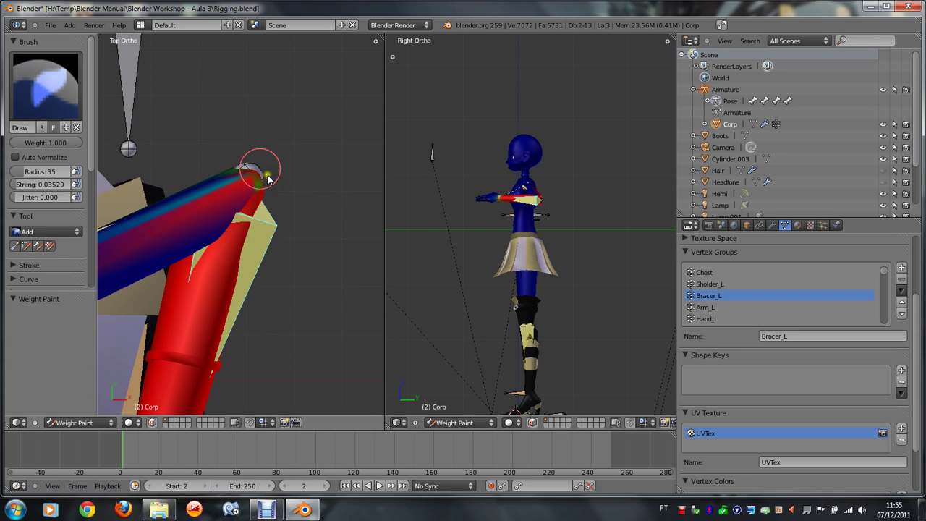
pyautogui.moveTo(261, 197); pyautogui.dragTo(224, 171)
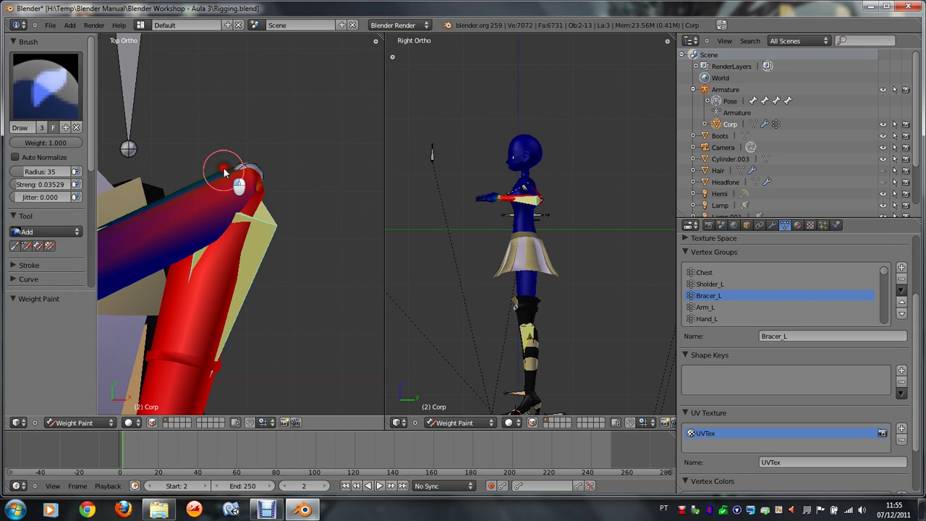
pyautogui.press('KP_8')
pyautogui.press('KP_8')
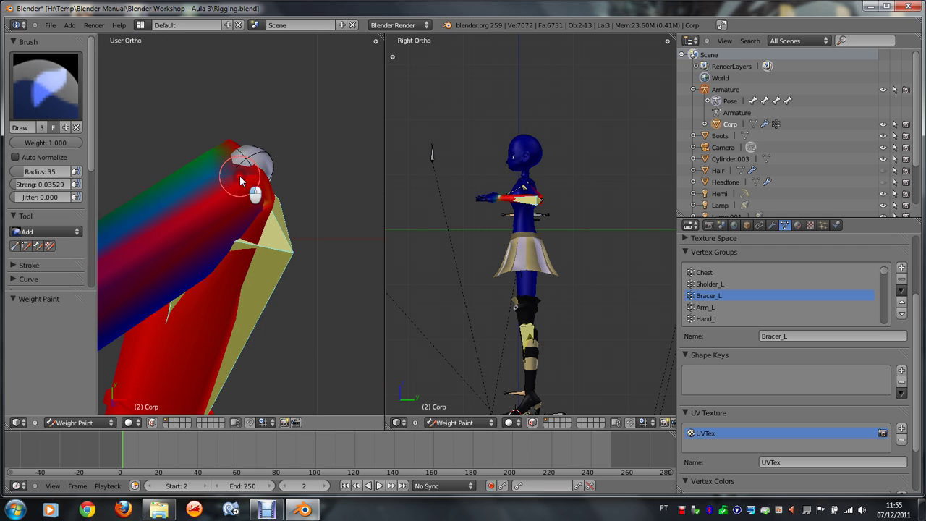
pyautogui.moveTo(241, 181); pyautogui.dragTo(233, 166)
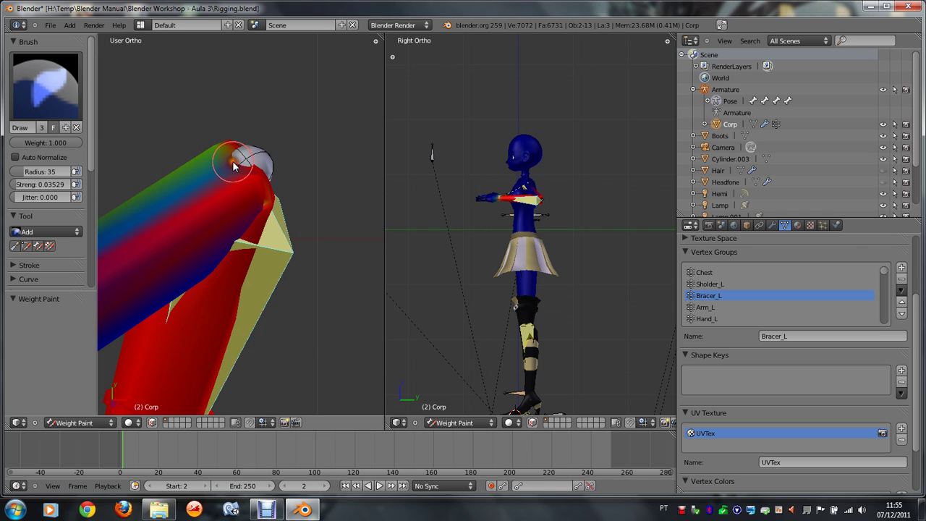
pyautogui.moveTo(235, 178); pyautogui.dragTo(262, 192, button='middle')
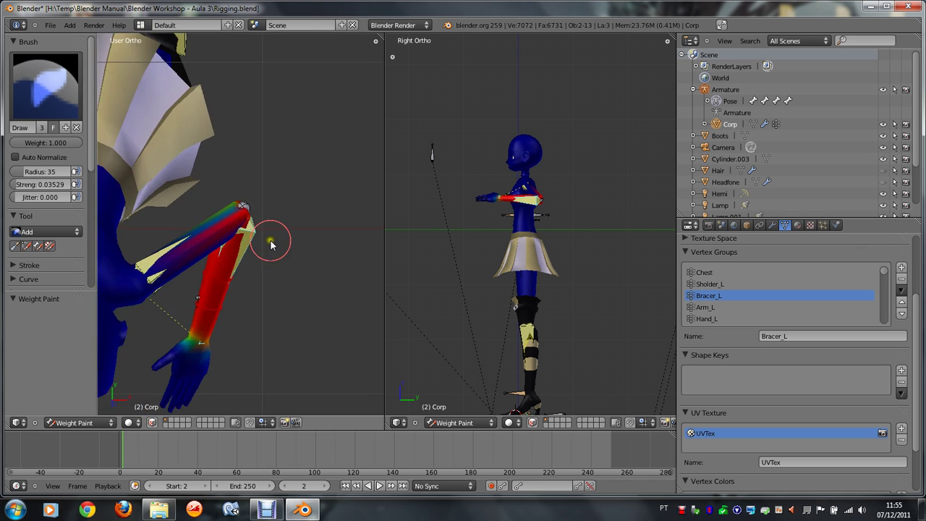
pyautogui.moveTo(262, 191)
pyautogui.mouseDown()
pyautogui.moveTo(213, 130)
pyautogui.moveTo(180, 136)
pyautogui.moveTo(214, 148)
pyautogui.moveTo(248, 145)
pyautogui.moveTo(241, 147)
pyautogui.mouseUp()
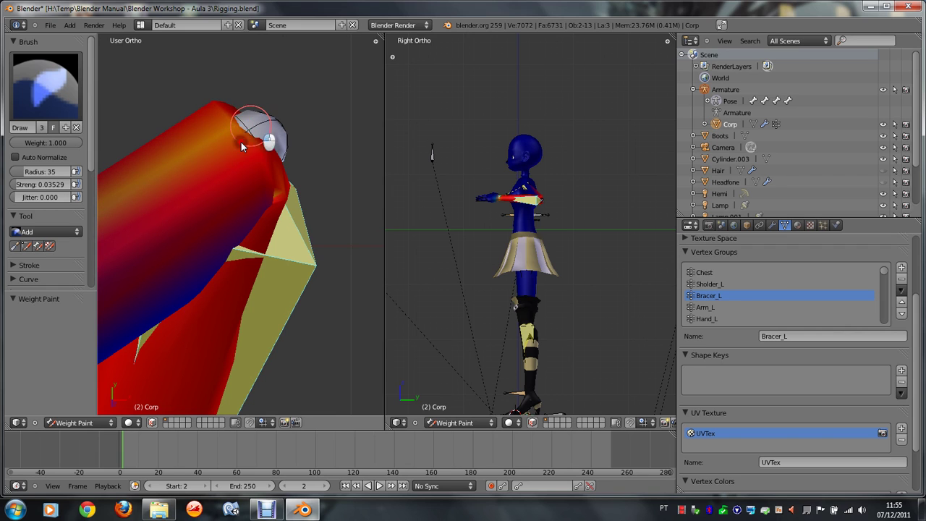
pyautogui.moveTo(238, 128)
pyautogui.mouseDown(button='middle')
pyautogui.moveTo(265, 263)
pyautogui.moveTo(255, 265)
pyautogui.moveTo(232, 153)
pyautogui.moveTo(282, 234)
pyautogui.moveTo(276, 252)
pyautogui.mouseUp(button='middle')
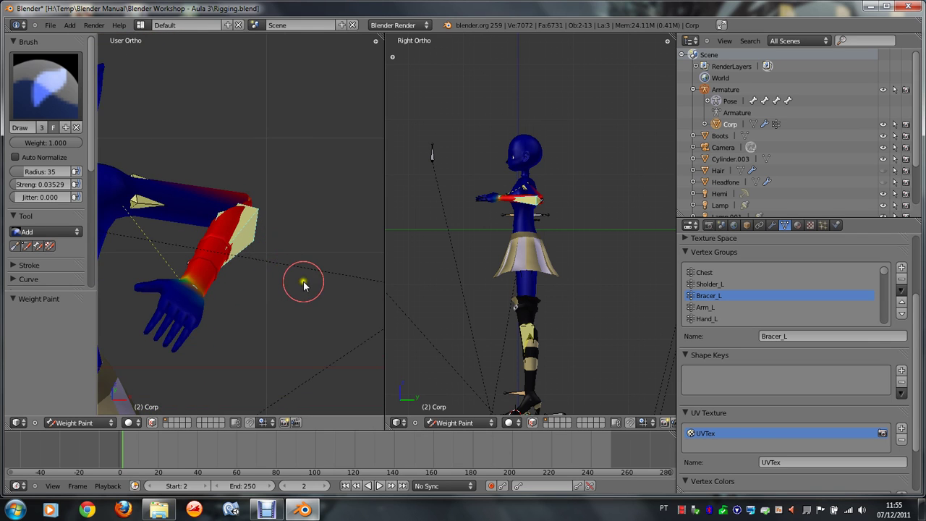
# Step: Select the Arm_L bone and return to posing the armature
pyautogui.hotkey('ctrl', 'Tab')
pyautogui.hotkey('ctrl', 'Tab')
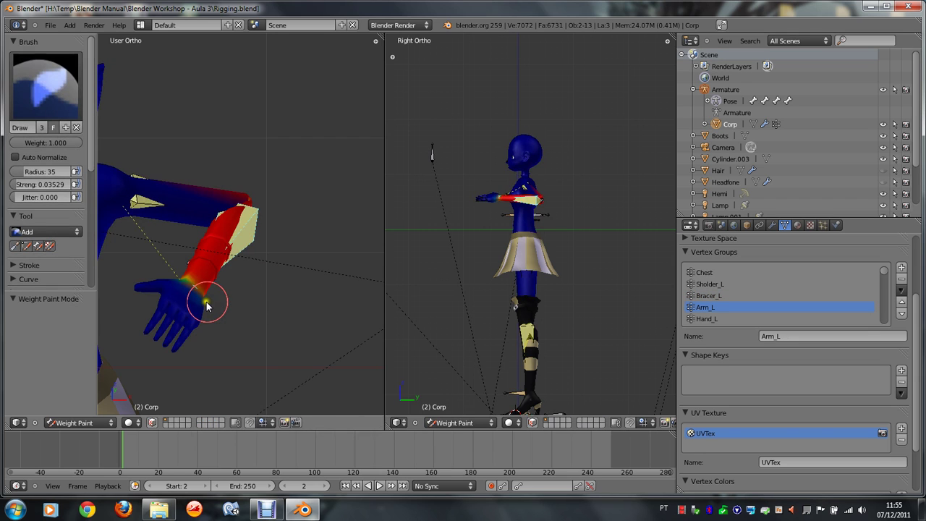
pyautogui.rightClick(208, 303)
pyautogui.press('a')
pyautogui.press('a')
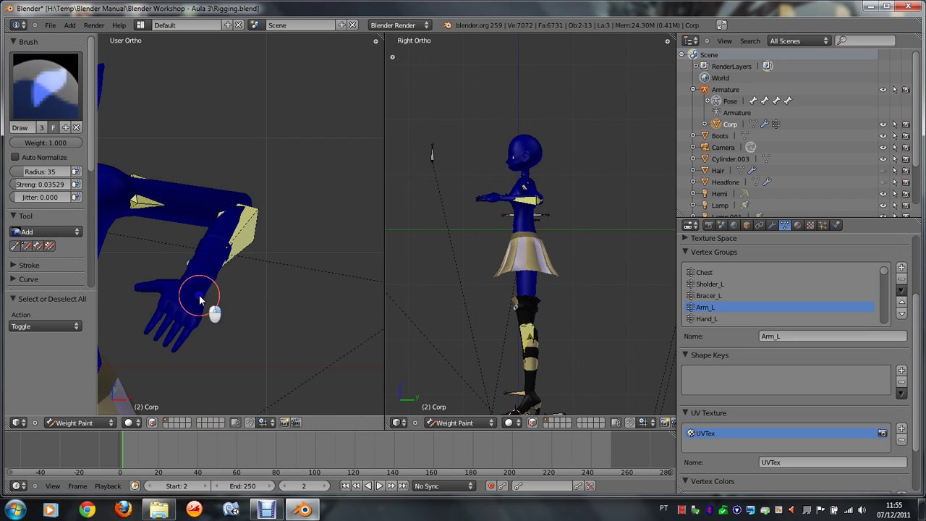
pyautogui.rightClick(200, 296)
pyautogui.hotkey('ctrl', 'Tab')
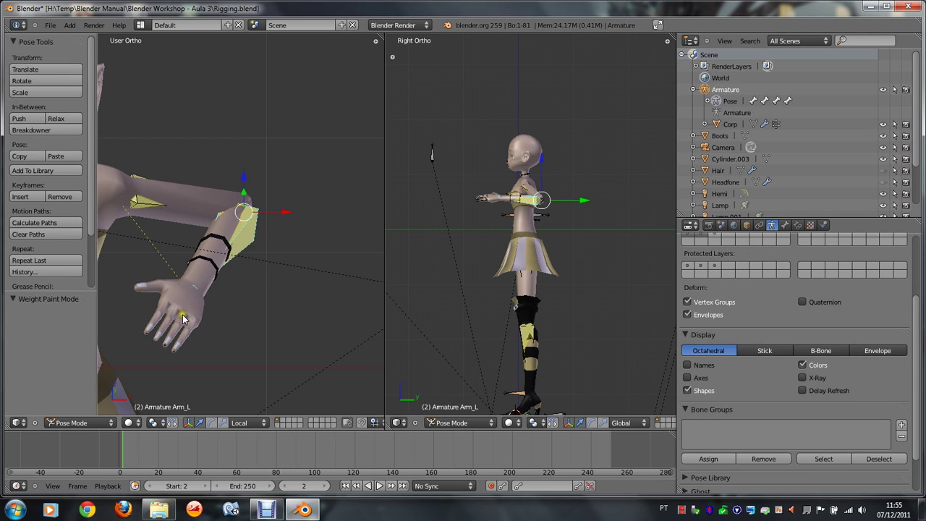
# Step: In wireframe view, select the left arm bones and drag the arm pivot bone up and outward
pyautogui.press('z')
pyautogui.rightClick(197, 305)
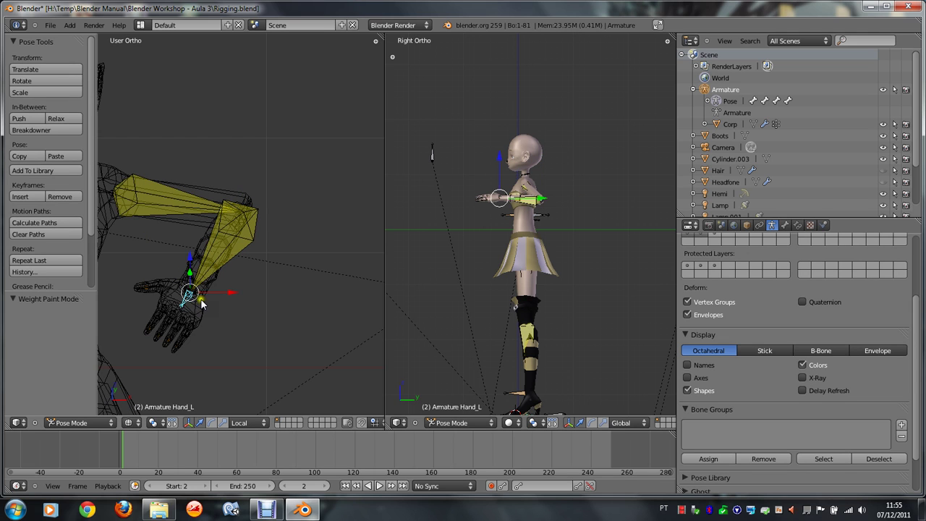
pyautogui.rightClick(201, 301)
pyautogui.moveTo(203, 304); pyautogui.dragTo(230, 294, button='middle')
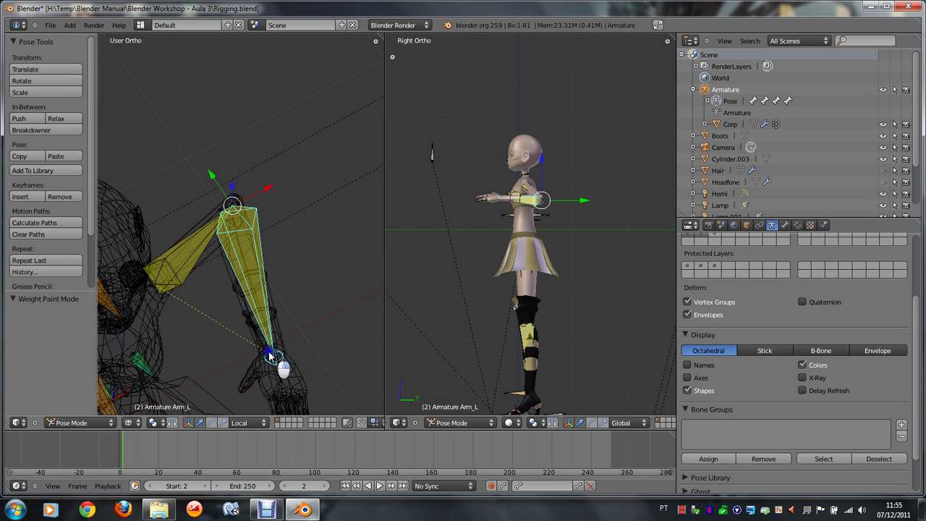
pyautogui.rightClick(270, 355)
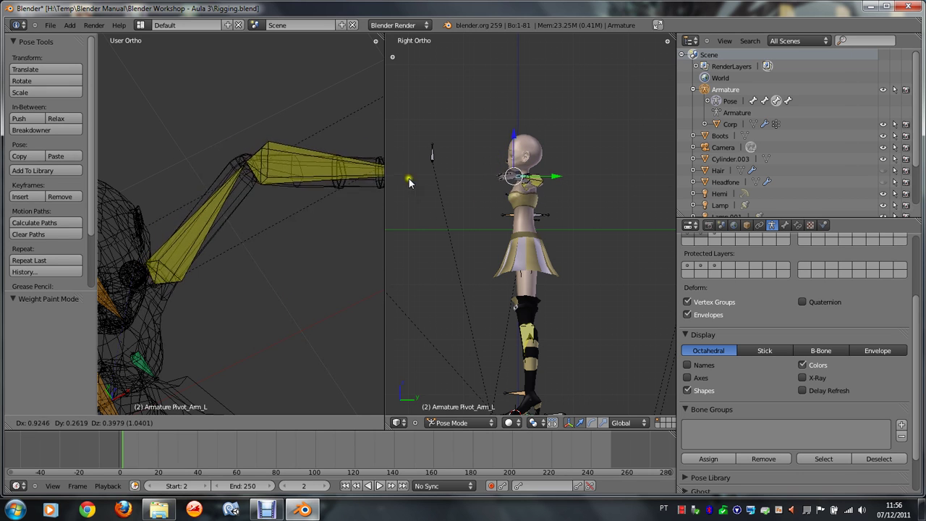
pyautogui.moveTo(262, 348); pyautogui.dragTo(287, 254, button='right')
# Step: Back in solid shading, grab the Pivot_Arm_L bone twice to raise the left arm overhead from the front
pyautogui.press('z')
pyautogui.press('KP_4')
pyautogui.press('KP_4')
pyautogui.press('KP_4')
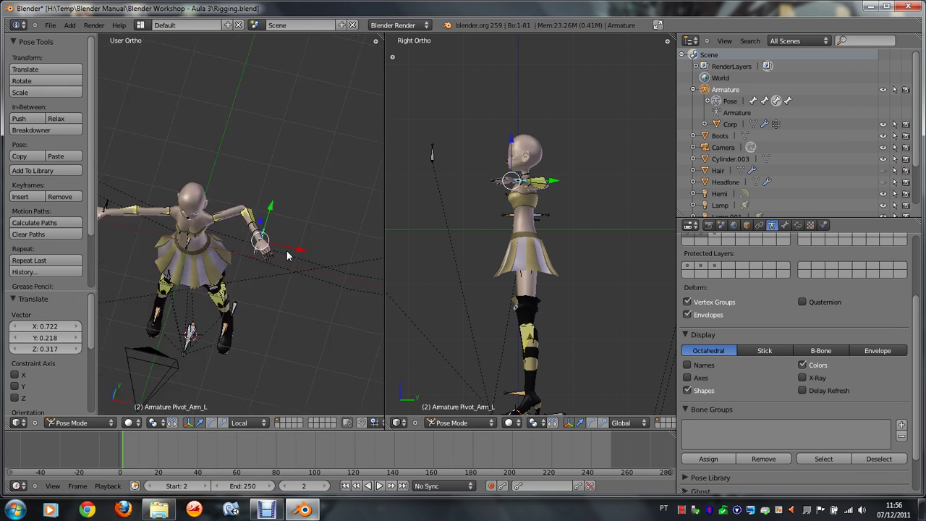
pyautogui.press('KP_4')
pyautogui.press('g')
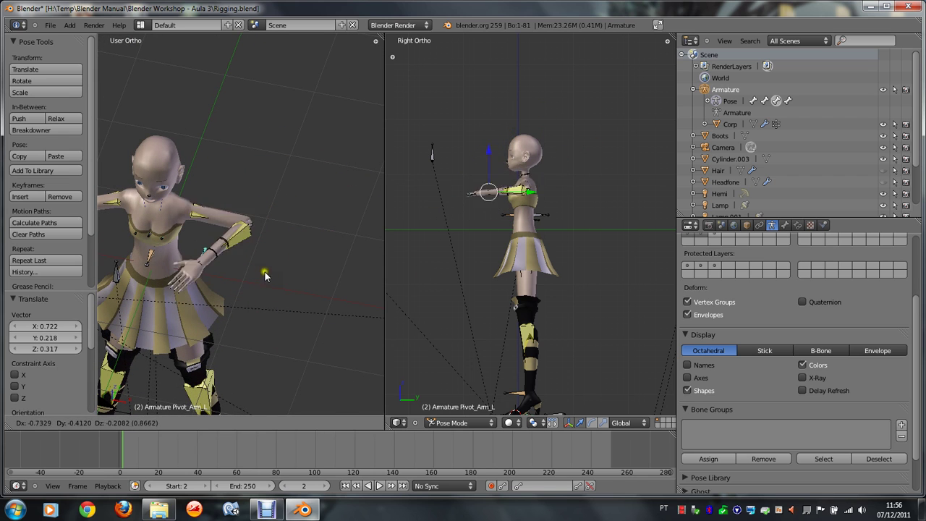
pyautogui.click(292, 254)
pyautogui.press('KP_1')
pyautogui.press('g')
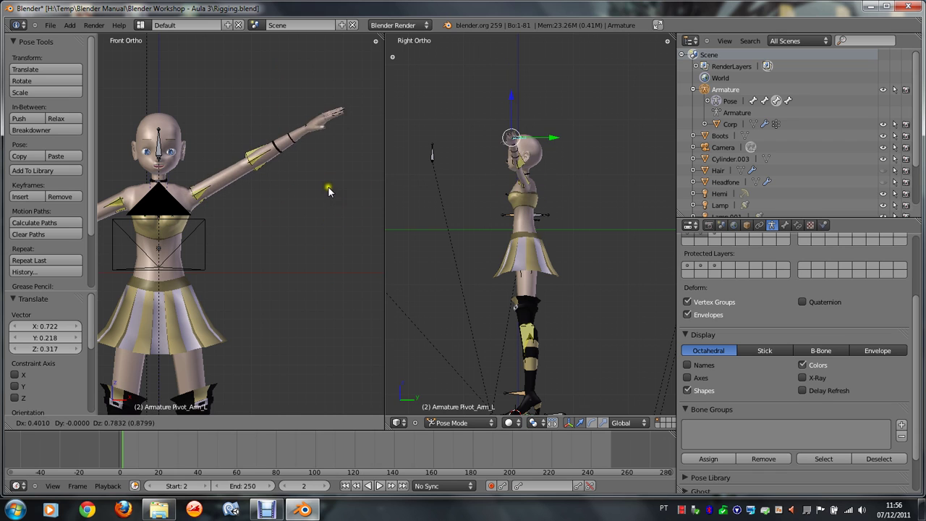
pyautogui.click(323, 140)
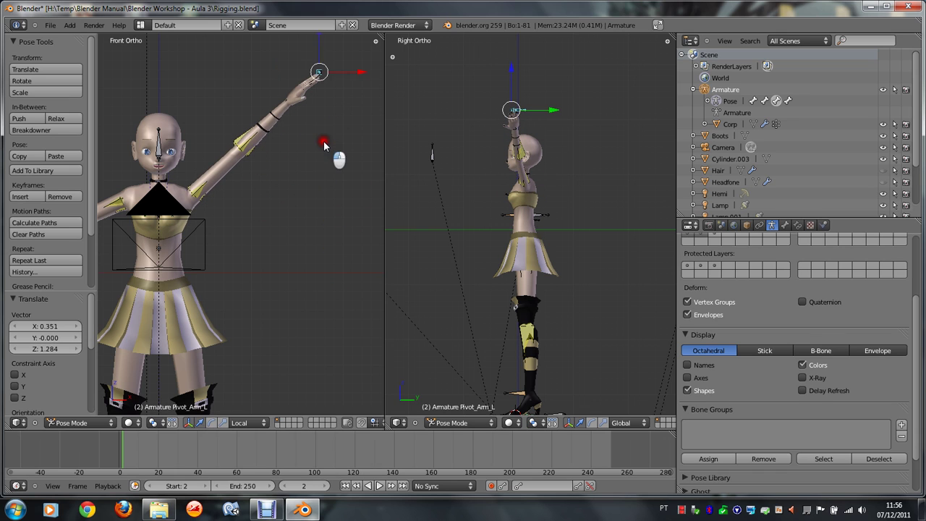
# Step: Select the left shoulder bone, centre the view, then briefly play the animation with Alt+A and stop it
pyautogui.scroll(2, 176, 202)
pyautogui.rightClick(140, 185)
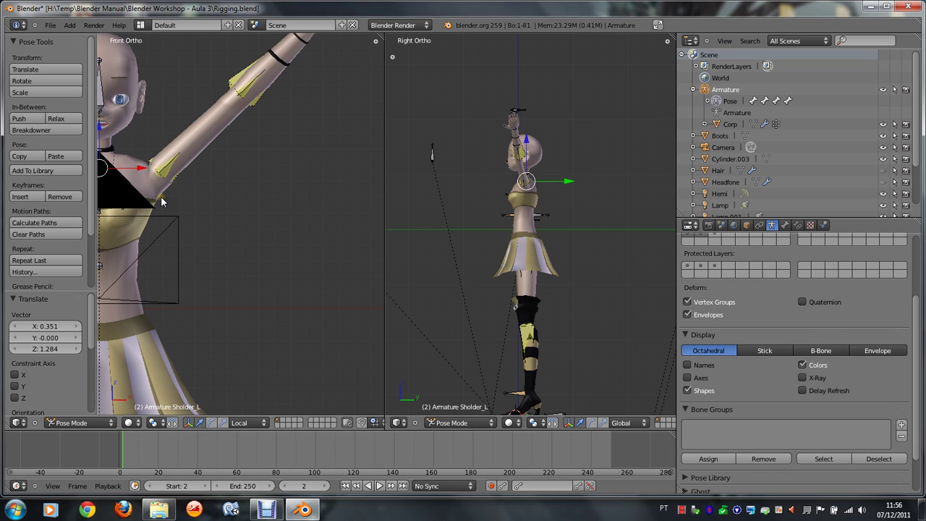
pyautogui.press('ctrl+KP_4')
pyautogui.press('ctrl+KP_4')
pyautogui.press('ctrl+KP_4')
pyautogui.hotkey('alt', 'a')
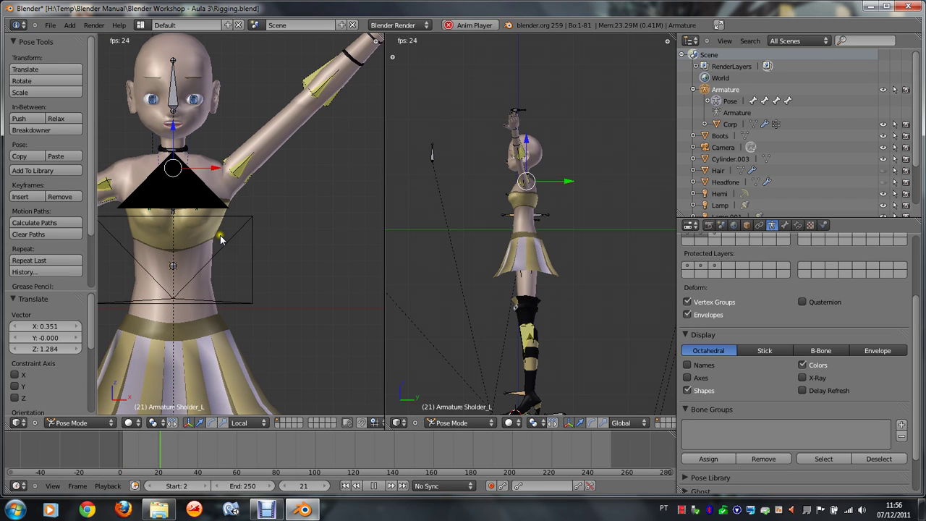
pyautogui.press('Escape')
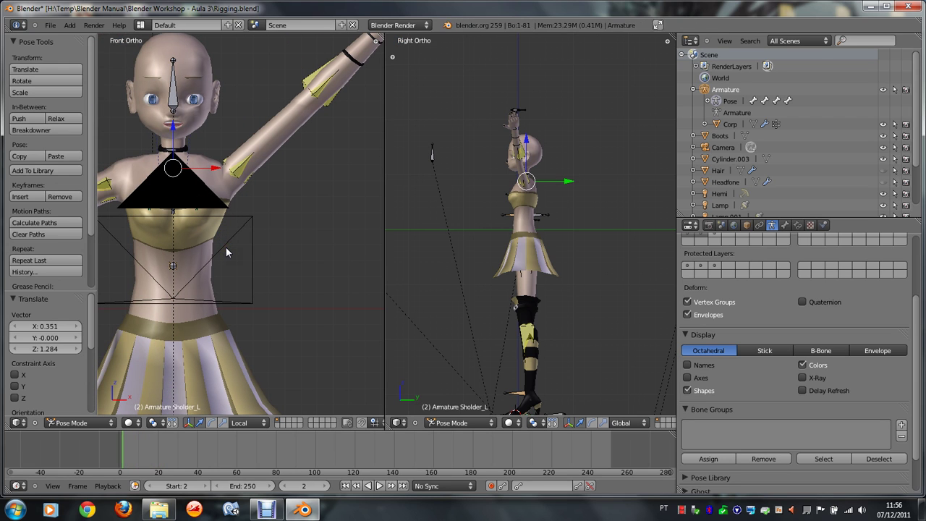
# Step: Click through the bust bone and camera, return the armature to Pose Mode and select the left bracer bone
pyautogui.rightClick(208, 219)
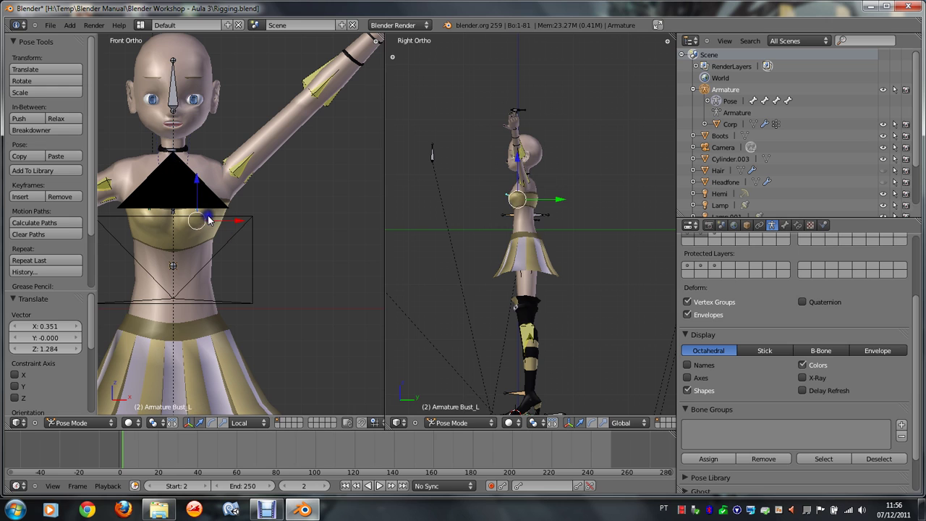
pyautogui.rightClick(242, 219)
pyautogui.rightClick(217, 212)
pyautogui.hotkey('ctrl', 'Tab')
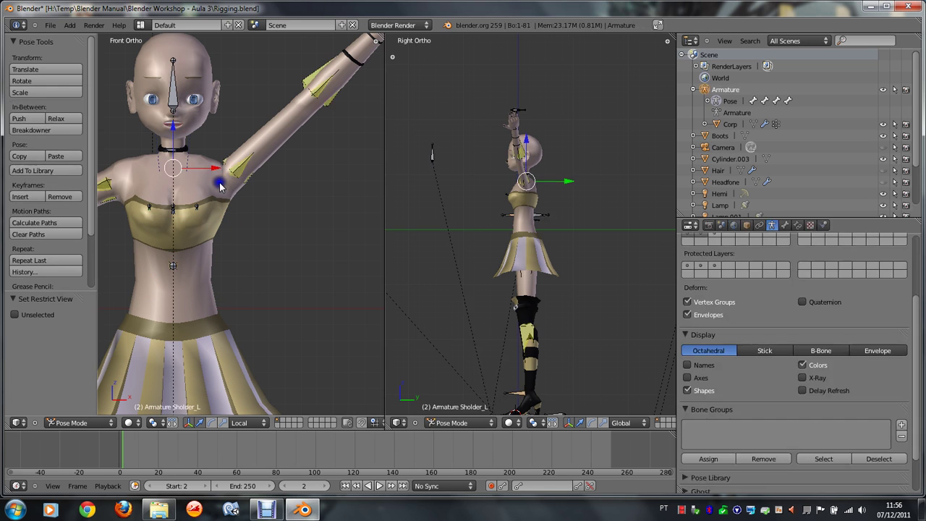
pyautogui.rightClick(225, 180)
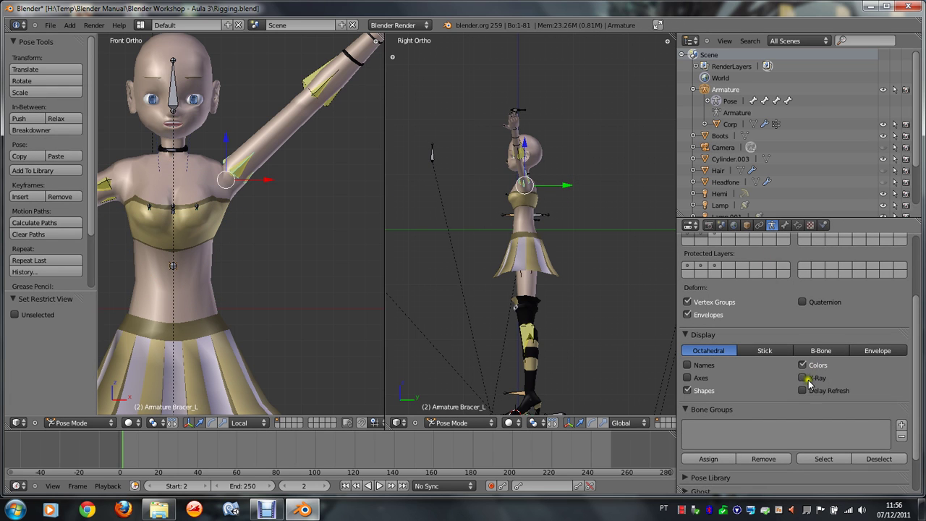
# Step: Enable X-Ray in Armature Display and rotate the Sholder_L bone
pyautogui.click(809, 383)
pyautogui.rightClick(235, 184)
pyautogui.press('r')
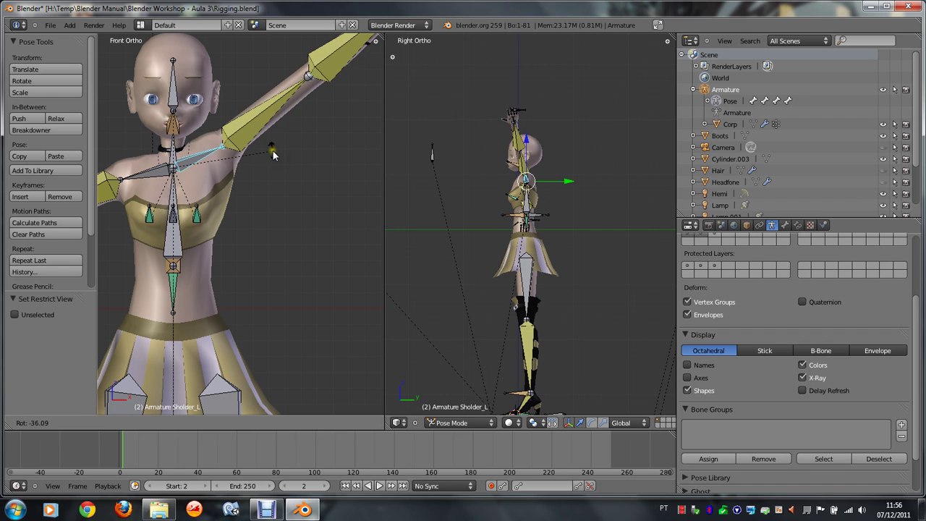
pyautogui.click(273, 154)
pyautogui.scroll(-2, 268, 221)
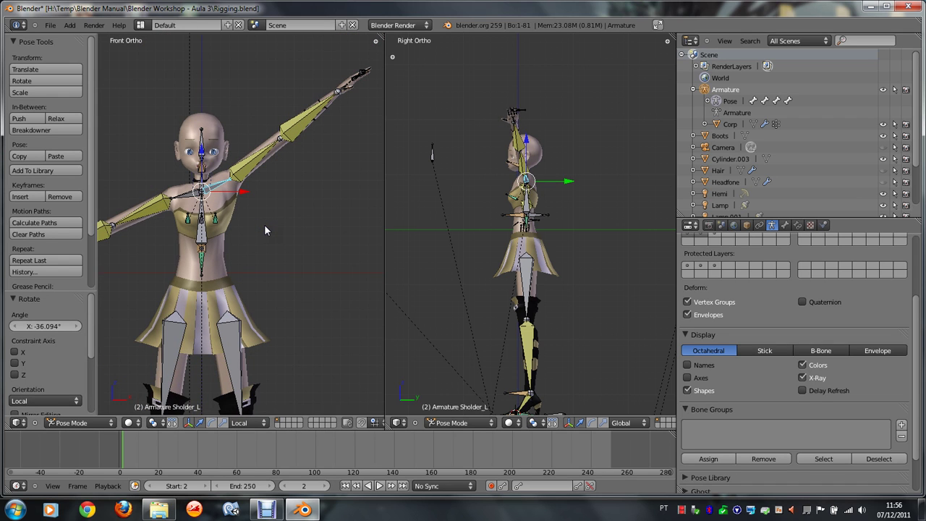
pyautogui.scroll(2, 264, 230)
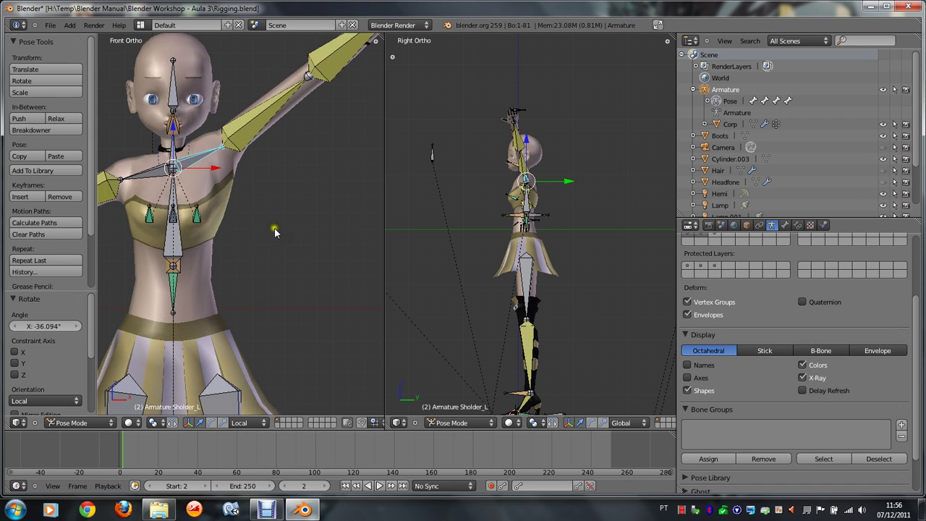
# Step: Rotate the left shoulder bone again, then clear its rotation with Alt+R
pyautogui.press('r')
pyautogui.click(282, 223)
pyautogui.scroll(-2, 288, 175)
pyautogui.scroll(-2, 291, 166)
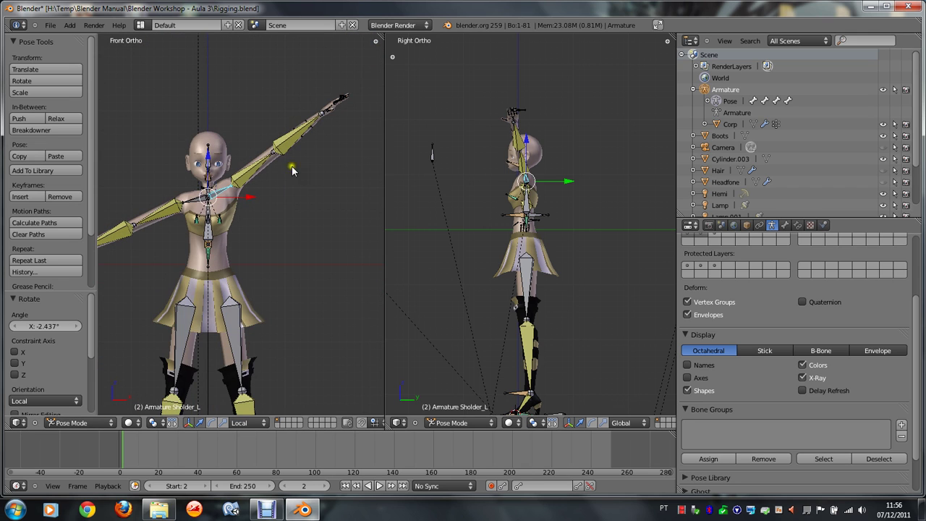
pyautogui.scroll(3, 247, 218)
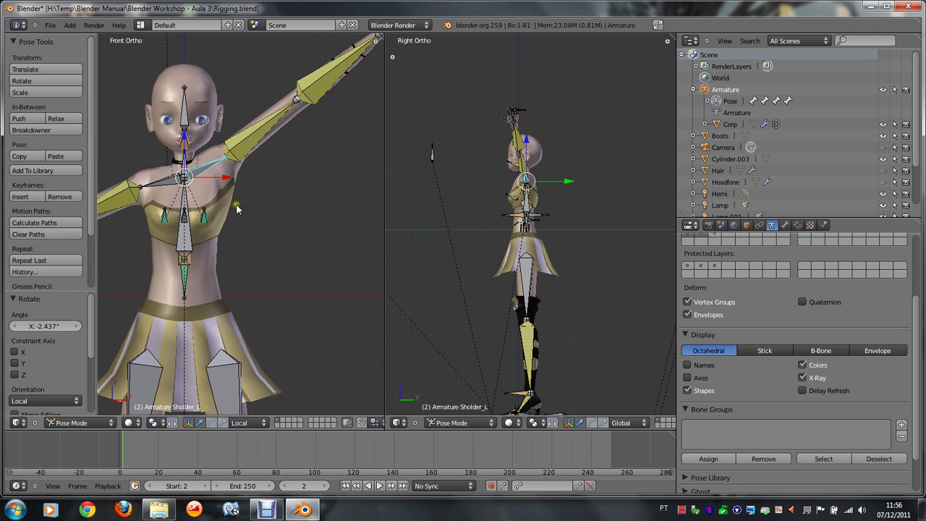
pyautogui.hotkey('alt', 'r')
# Step: Select all bones and clear their rotation and location, lowering the raised arm to rest
pyautogui.rightClick(244, 163)
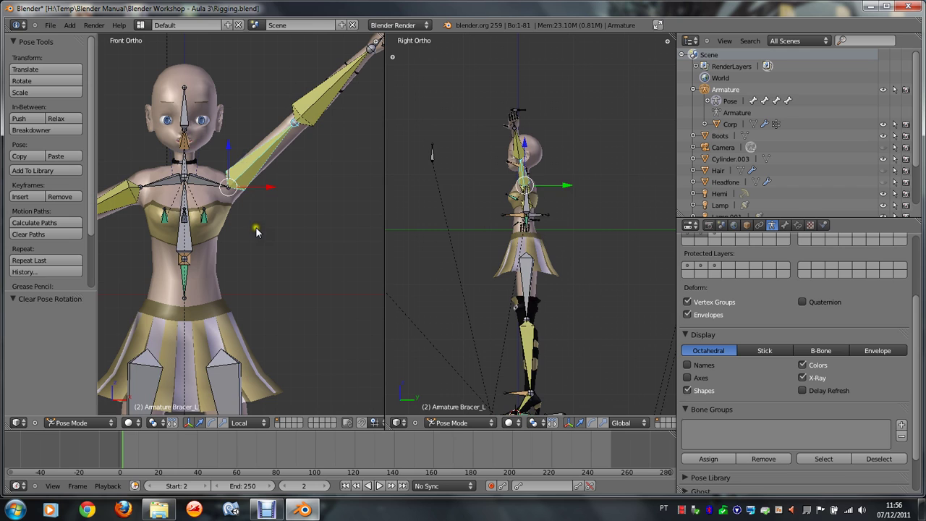
pyautogui.press('a')
pyautogui.hotkey('alt', 'r')
pyautogui.hotkey('alt', 'g')
pyautogui.scroll(-2, 267, 243)
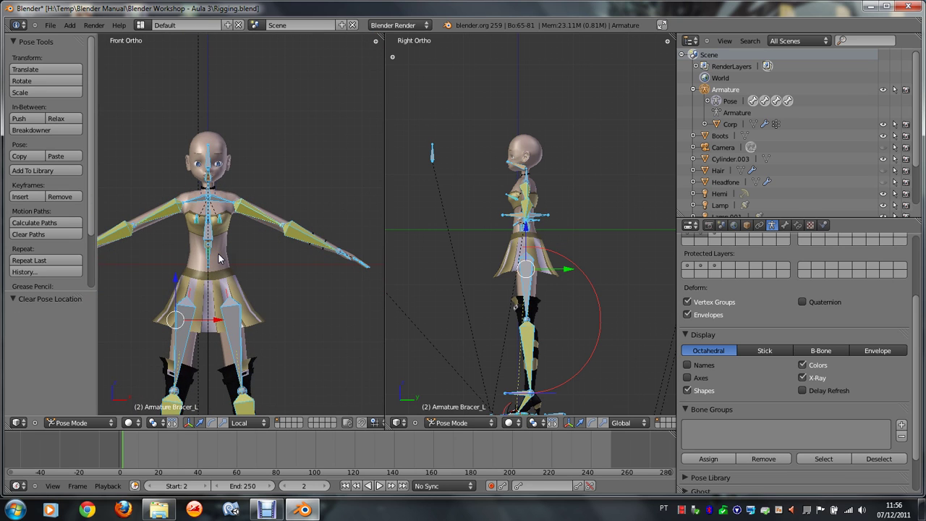
# Step: Orbit to an angled front view of the torso and select the left upper-arm bone
pyautogui.press('KP_6')
pyautogui.moveTo(220, 259); pyautogui.dragTo(234, 228, button='middle')
pyautogui.scroll(3, 228, 243)
pyautogui.rightClick(234, 228)
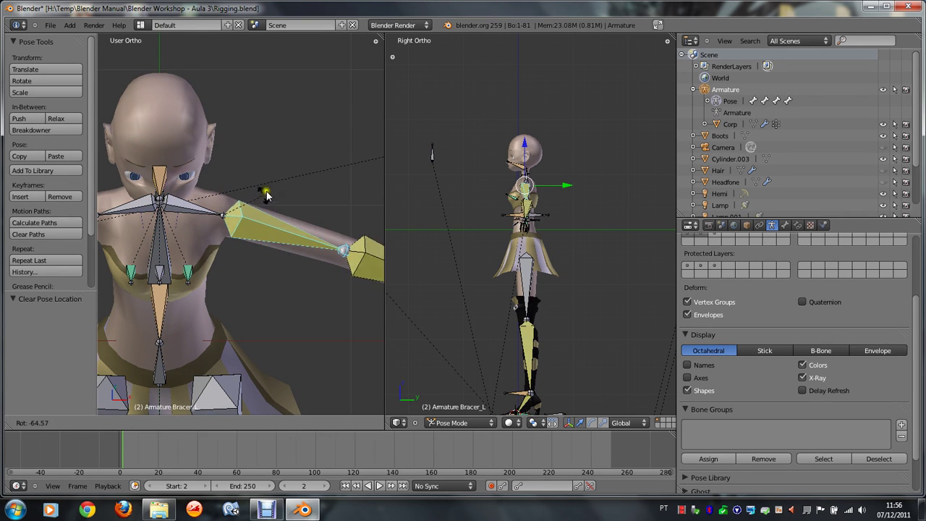
pyautogui.scroll(-3, 239, 304)
pyautogui.moveTo(238, 304); pyautogui.dragTo(239, 304, button='middle')
pyautogui.scroll(2, 239, 304)
# Step: Select the Head bone and try moving and rotating it, cancelling both
pyautogui.rightClick(165, 149)
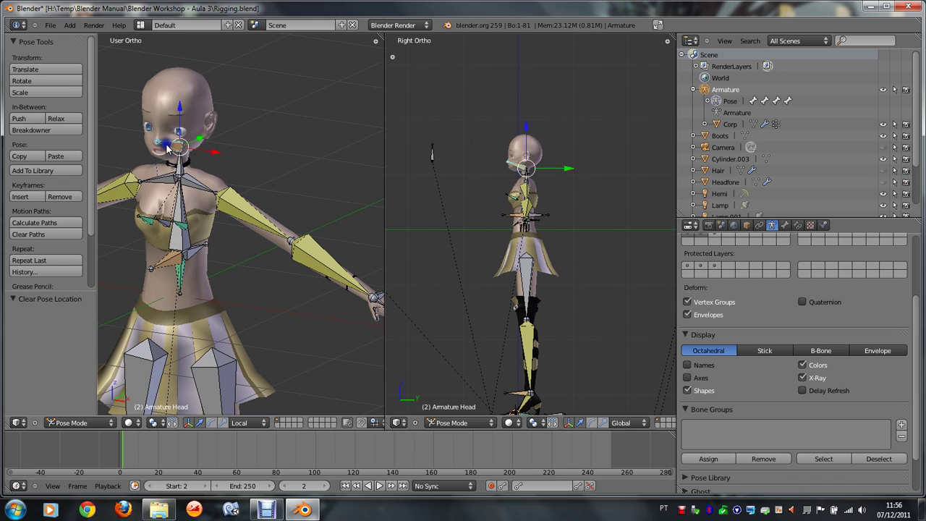
pyautogui.press('g')
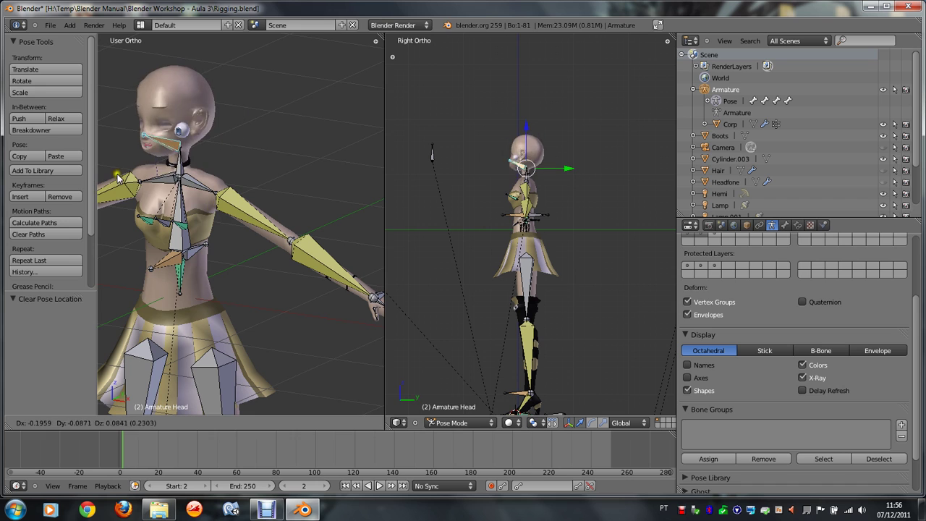
pyautogui.rightClick(174, 170)
pyautogui.press('r')
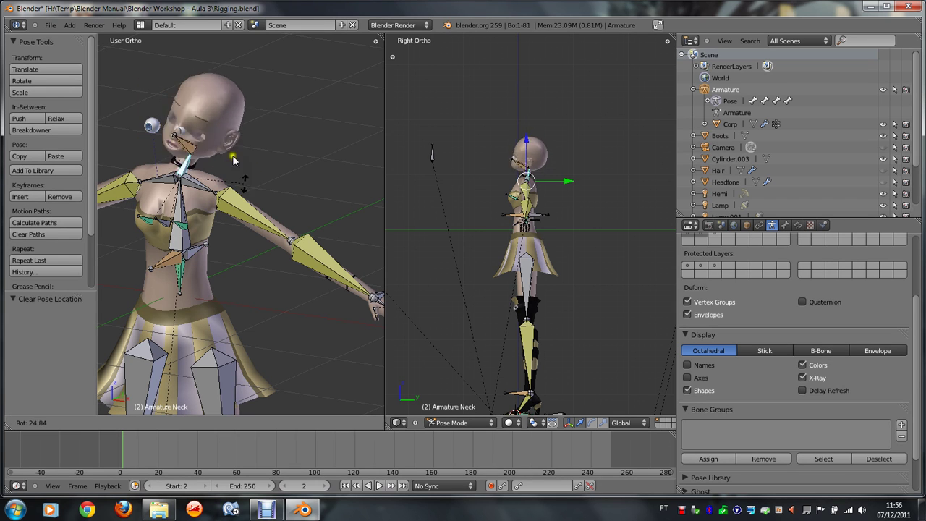
pyautogui.rightClick(233, 189)
# Step: From the right side view, rotate the head back and tilt it, then clear all bone rotations
pyautogui.press('KP_3')
pyautogui.press('r')
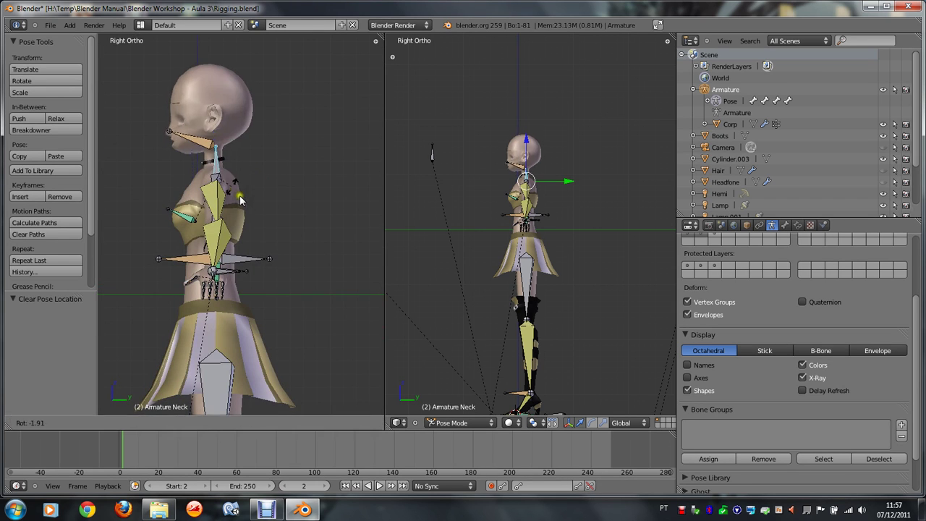
pyautogui.click(247, 238)
pyautogui.press('r')
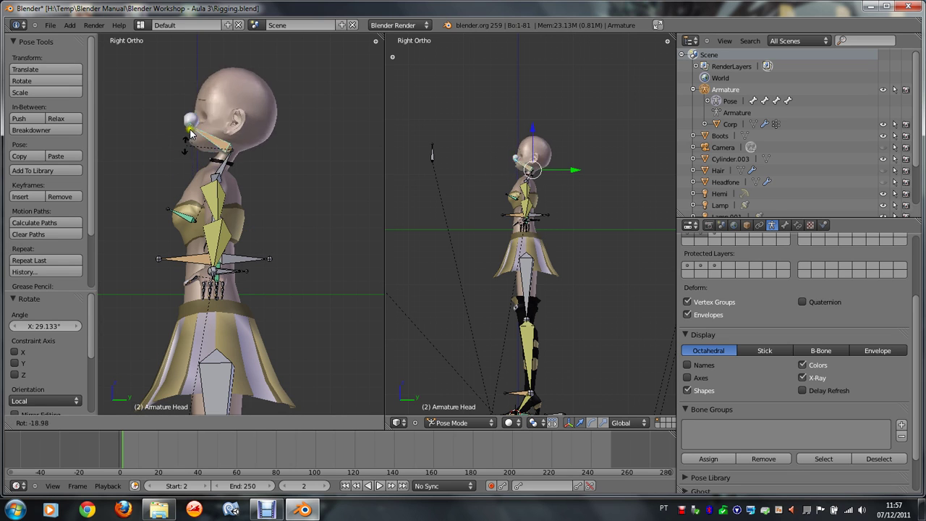
pyautogui.moveTo(187, 159); pyautogui.dragTo(227, 173)
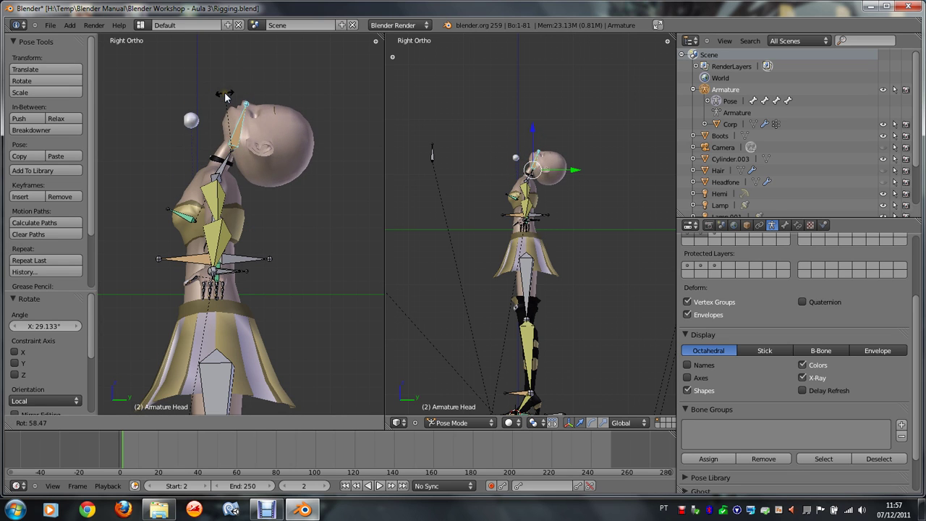
pyautogui.click(227, 172)
pyautogui.press('a')
pyautogui.hotkey('alt', 'r')
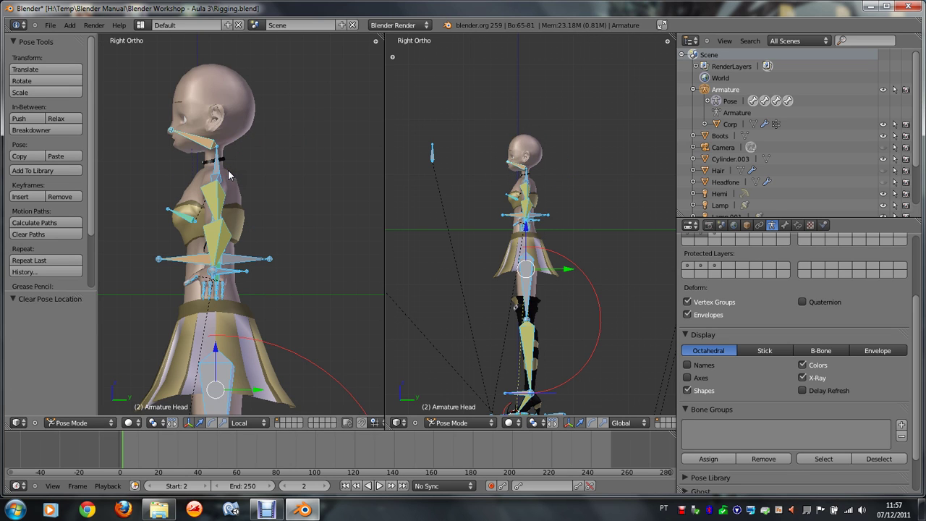
# Step: Select the central torso bone and orbit to a near-front view of the whole character
pyautogui.press('KP_1')
pyautogui.scroll(-3, 227, 178)
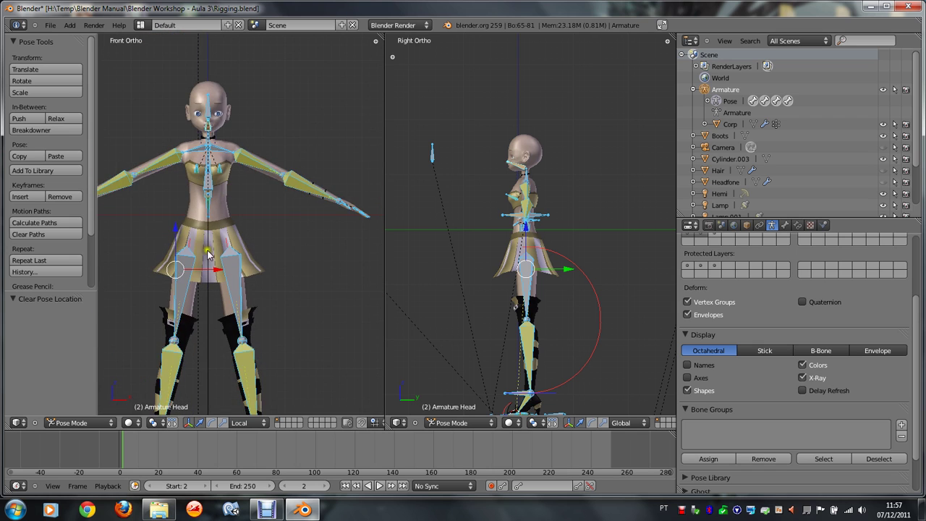
pyautogui.scroll(3, 207, 255)
pyautogui.rightClick(192, 195)
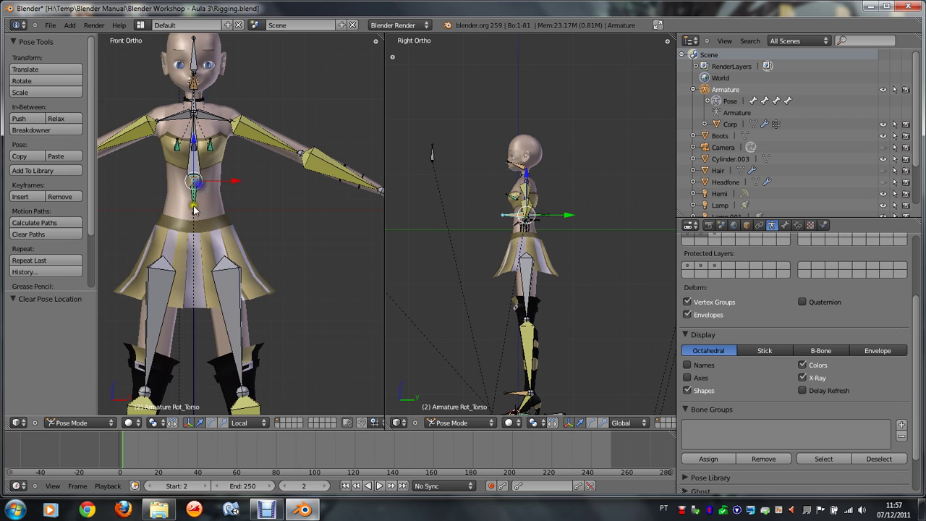
pyautogui.scroll(3, 194, 210)
pyautogui.press('KP_6')
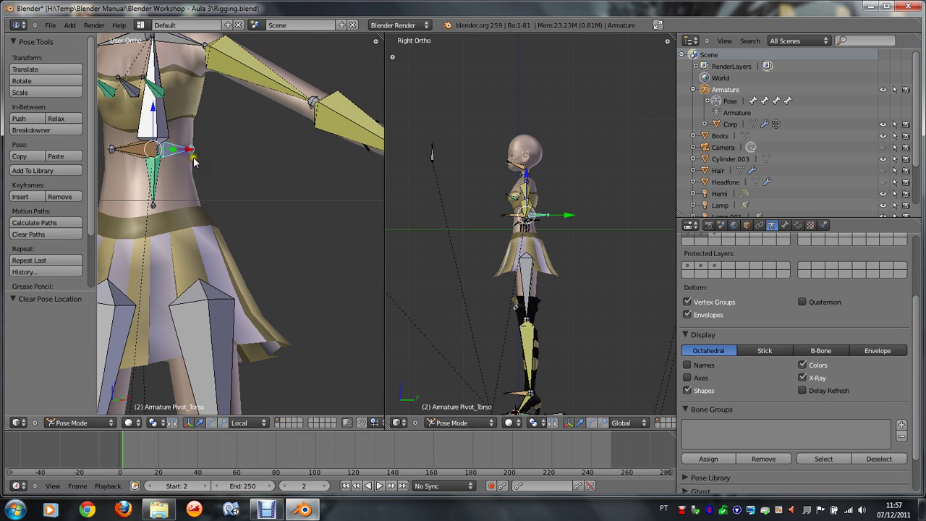
pyautogui.moveTo(194, 162)
pyautogui.mouseDown(button='middle')
pyautogui.moveTo(215, 138)
pyautogui.moveTo(215, 190)
pyautogui.mouseUp(button='middle')
pyautogui.scroll(-3, 221, 175)
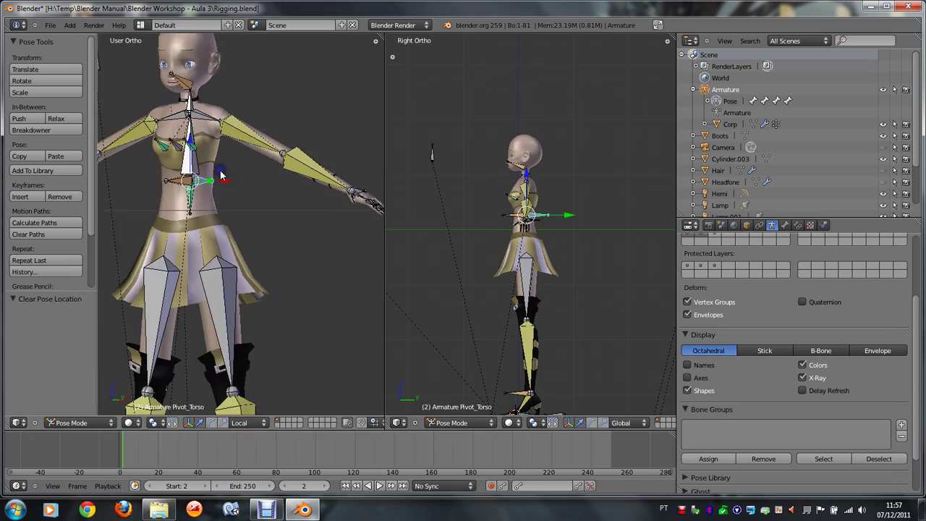
# Step: Test rotating the torso bone twice and moving it along X, cancelling each to keep the rest pose
pyautogui.press('KP_1')
pyautogui.press('r')
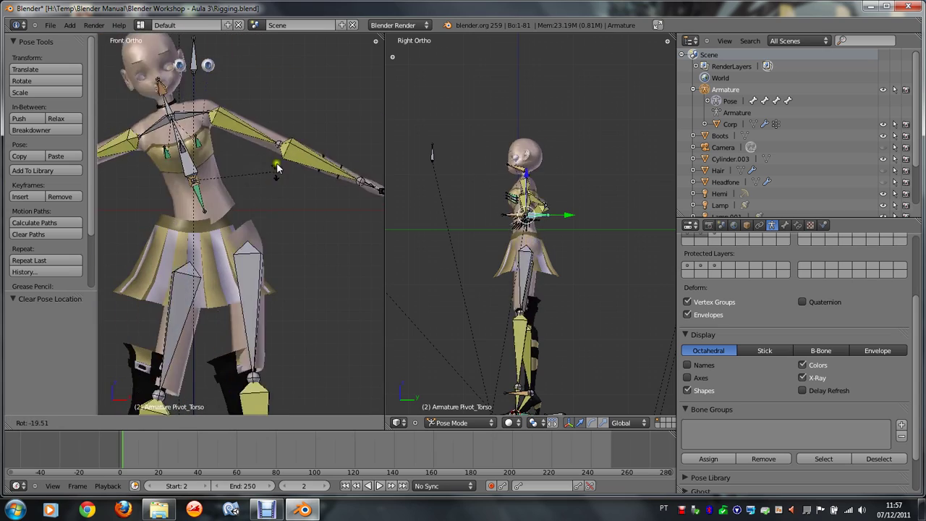
pyautogui.rightClick(265, 210)
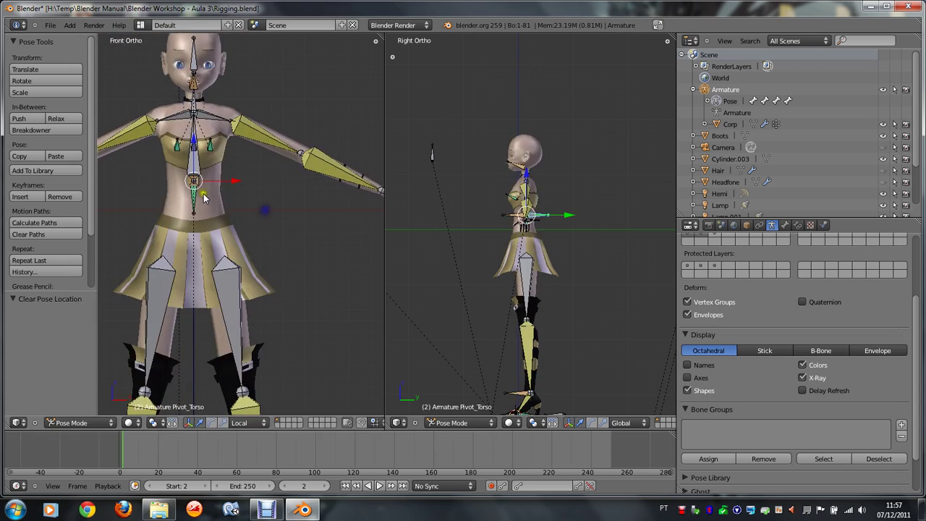
pyautogui.press('r')
pyautogui.rightClick(250, 194)
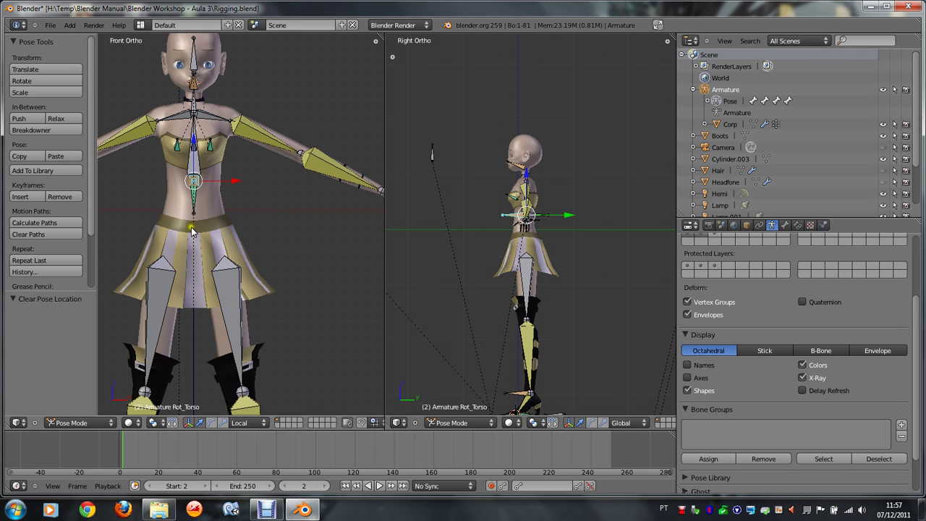
pyautogui.press('g')
pyautogui.press('x')
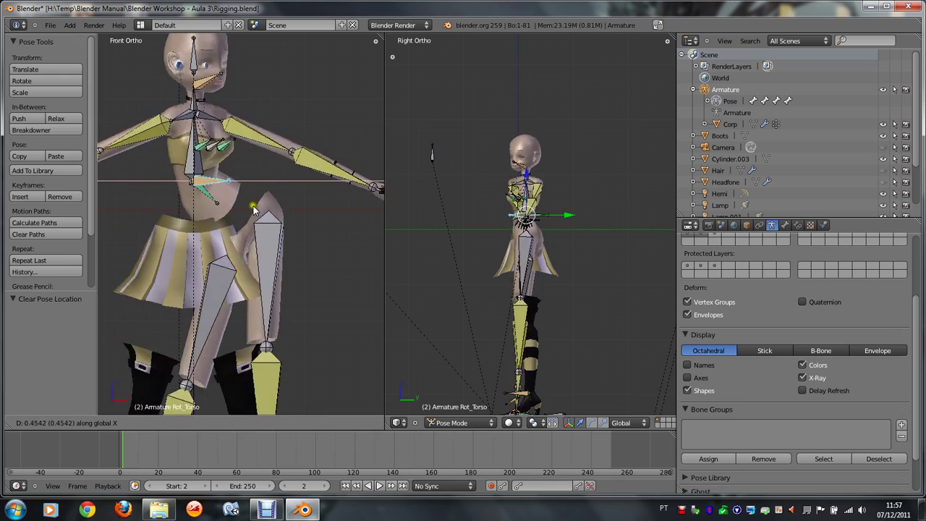
pyautogui.rightClick(254, 210)
# Step: Orbit toward the legs, select the Boots mesh and toggle Weight Paint mode to see it unweighted
pyautogui.scroll(-3, 217, 239)
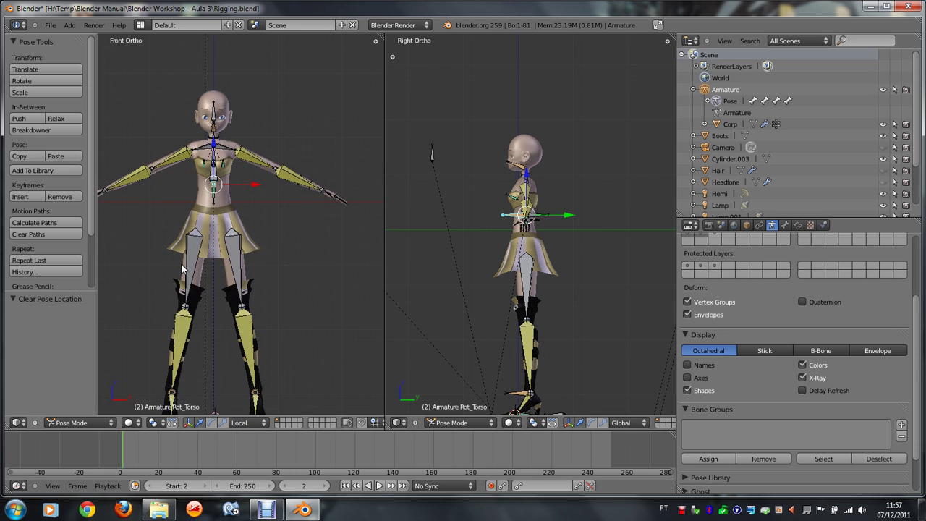
pyautogui.scroll(2, 253, 350)
pyautogui.moveTo(264, 387); pyautogui.dragTo(286, 365, button='middle')
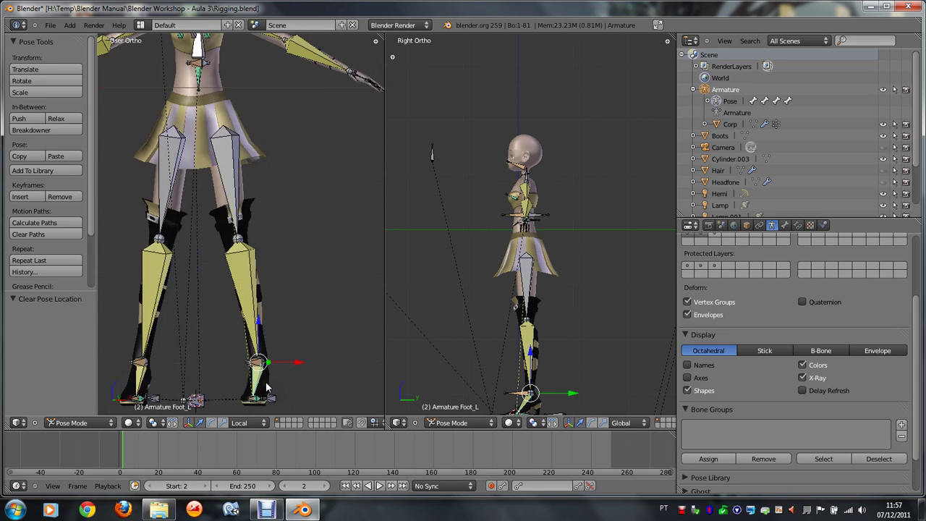
pyautogui.rightClick(249, 236)
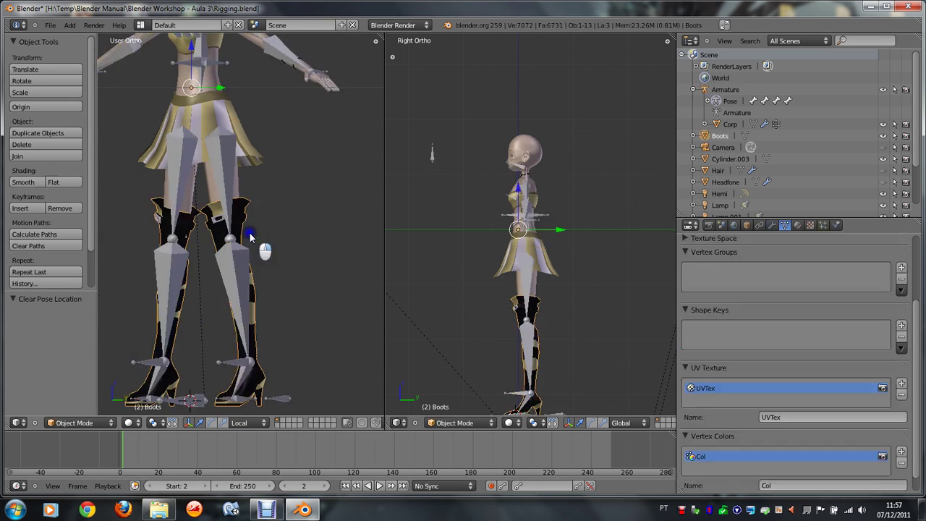
pyautogui.scroll(2, 203, 252)
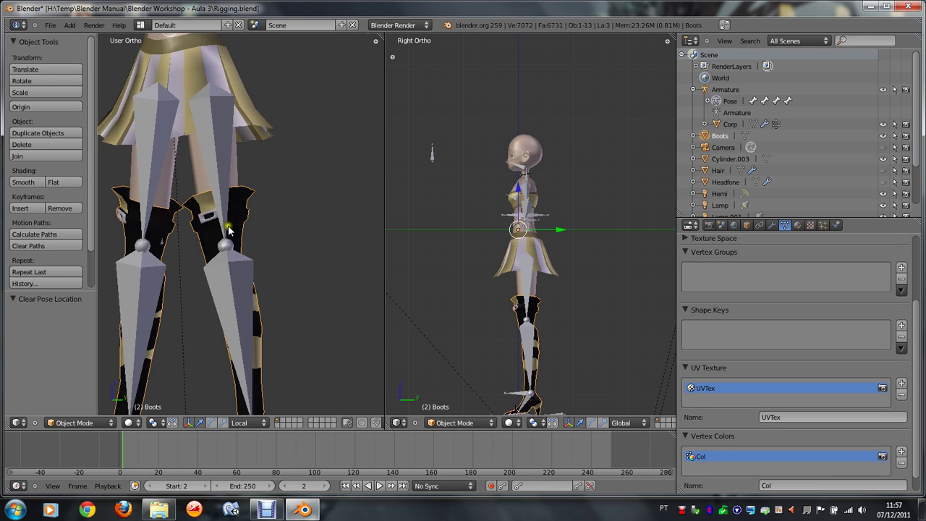
pyautogui.hotkey('ctrl', 'Tab')
pyautogui.hotkey('ctrl', 'Tab')
pyautogui.hotkey('ctrl', 'Tab')
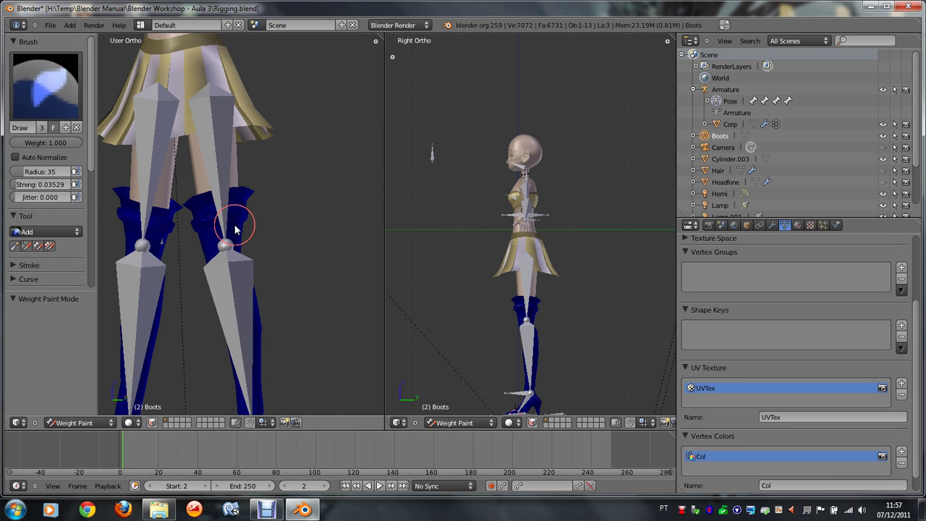
pyautogui.hotkey('ctrl', 'Tab')
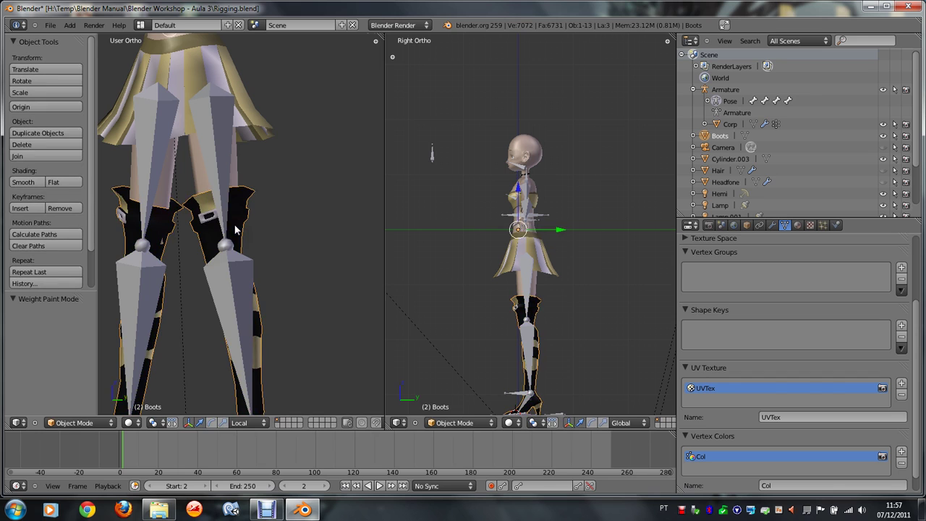
# Step: From the front view, save Rigging.blend with Ctrl+S and confirm Save Over
pyautogui.scroll(-3, 134, 189)
pyautogui.scroll(3, 189, 148)
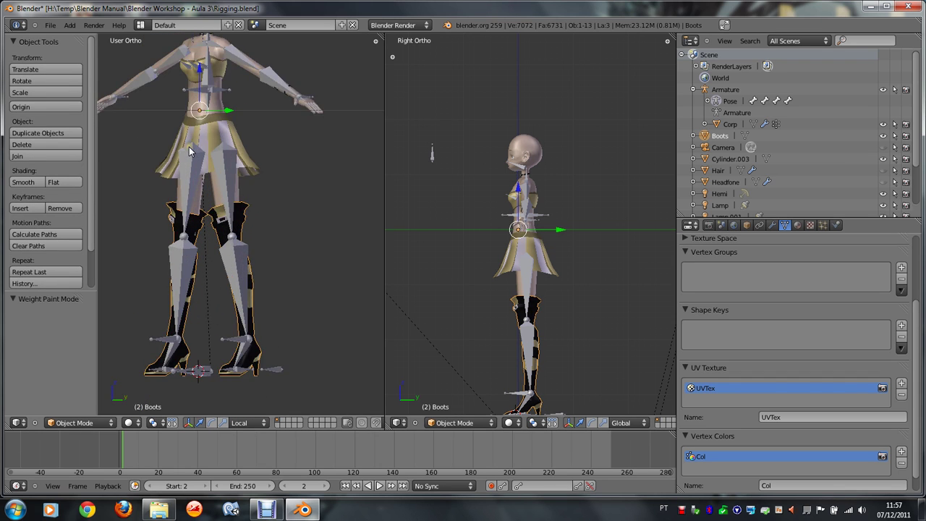
pyautogui.press('KP_1')
pyautogui.click(267, 510)
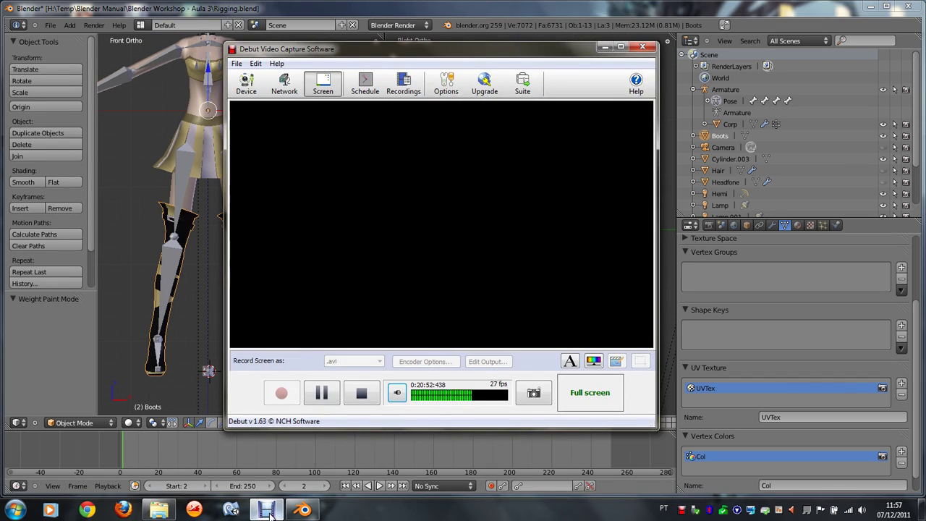
pyautogui.click(267, 510)
pyautogui.hotkey('ctrl', 's')
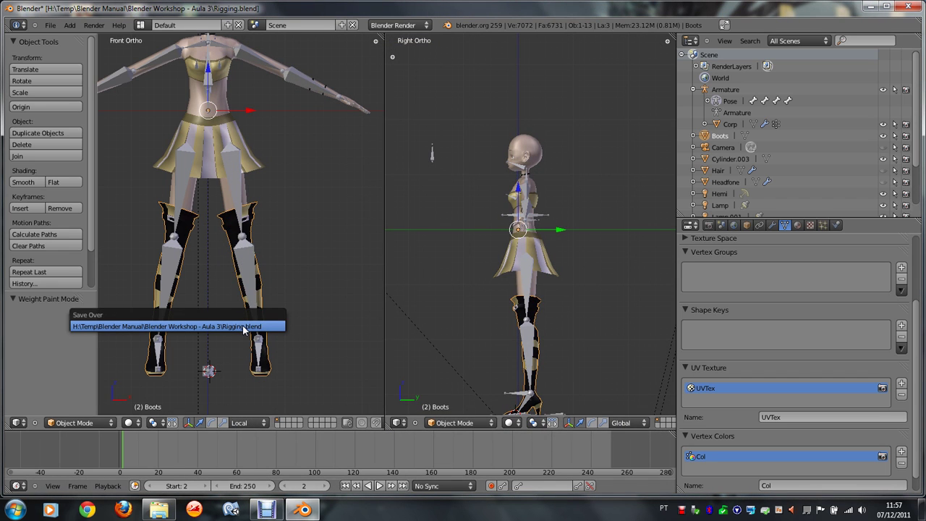
pyautogui.click(243, 327)
# Step: Toggle weight painting and select the Knee_L and Leg_L bones to inspect the boot weights
pyautogui.keyDown('shift'); pyautogui.scroll(1, 243, 330); pyautogui.keyUp('shift')
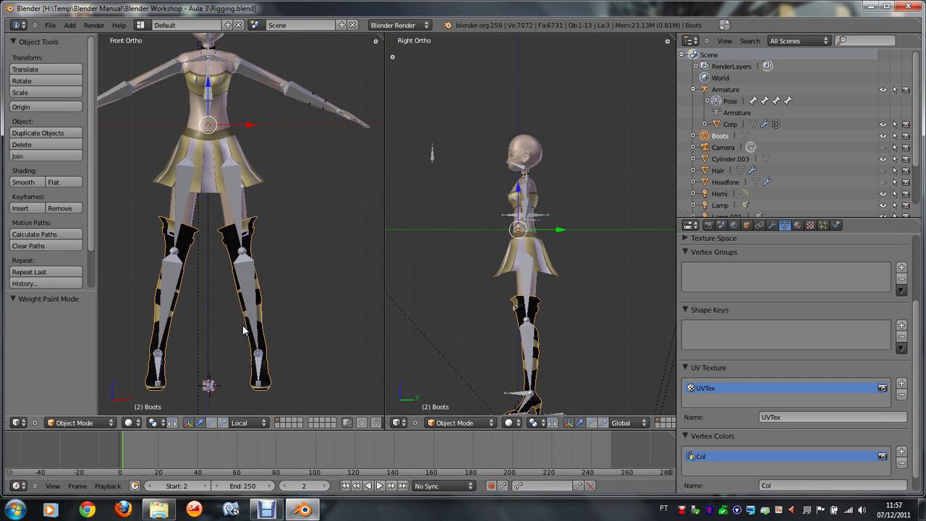
pyautogui.keyDown('shift'); pyautogui.scroll(1, 244, 330); pyautogui.keyUp('shift')
pyautogui.hotkey('ctrl', 'Tab')
pyautogui.hotkey('ctrl', 'Tab')
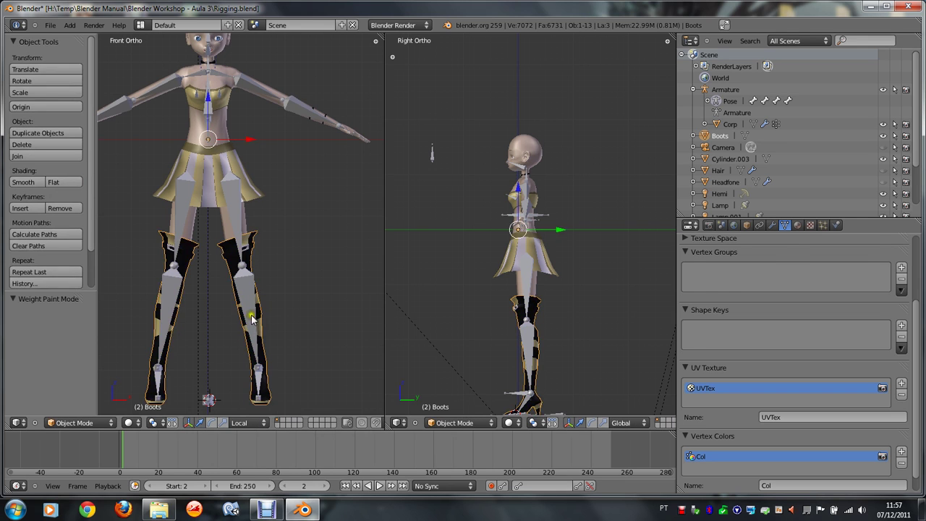
pyautogui.rightClick(252, 309)
pyautogui.rightClick(230, 255)
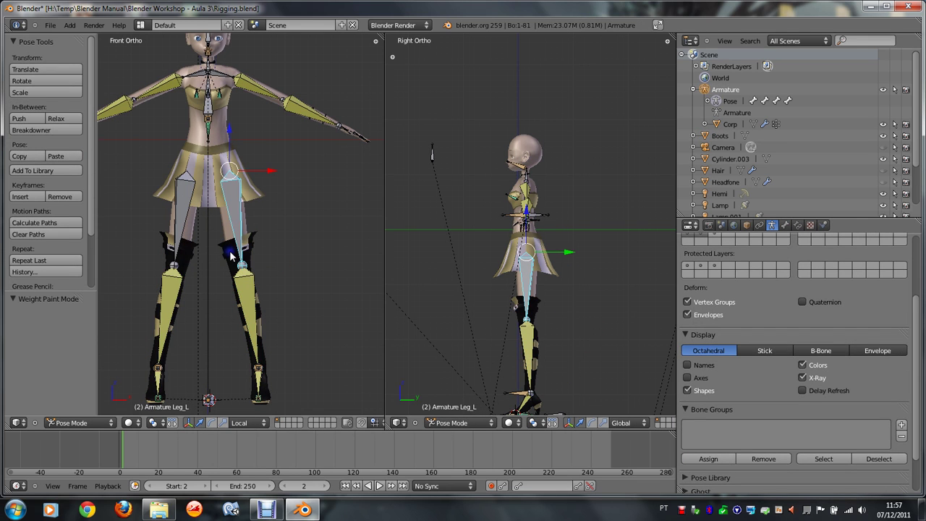
pyautogui.hotkey('ctrl', 'Tab')
pyautogui.hotkey('ctrl', 'Tab')
pyautogui.hotkey('ctrl', 'Tab')
# Step: Select in turn the Corp body, the Boots and Cylinder.003, ending with the Boots mesh selected
pyautogui.rightClick(231, 205)
pyautogui.rightClick(251, 233)
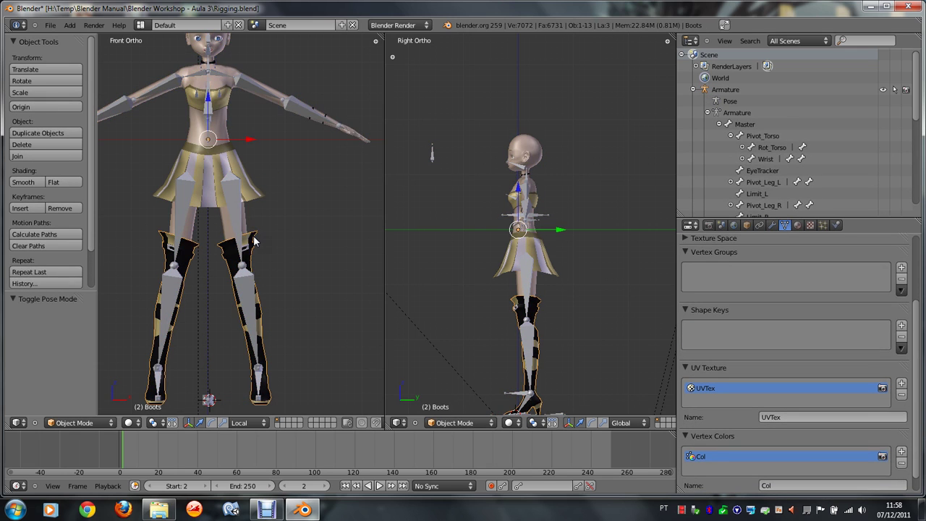
pyautogui.moveTo(253, 241); pyautogui.dragTo(250, 237, button='middle')
pyautogui.scroll(4, 249, 236)
pyautogui.rightClick(206, 168)
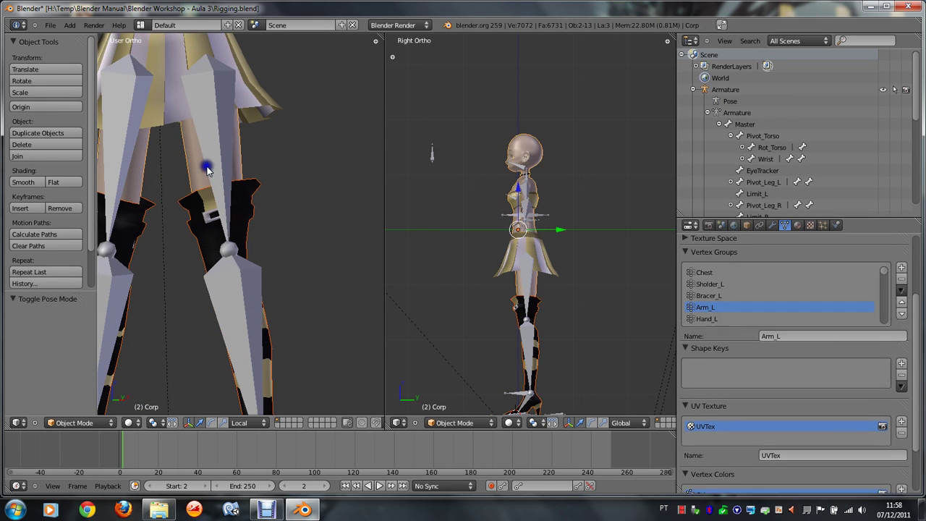
pyautogui.rightClick(250, 206)
pyautogui.rightClick(212, 139)
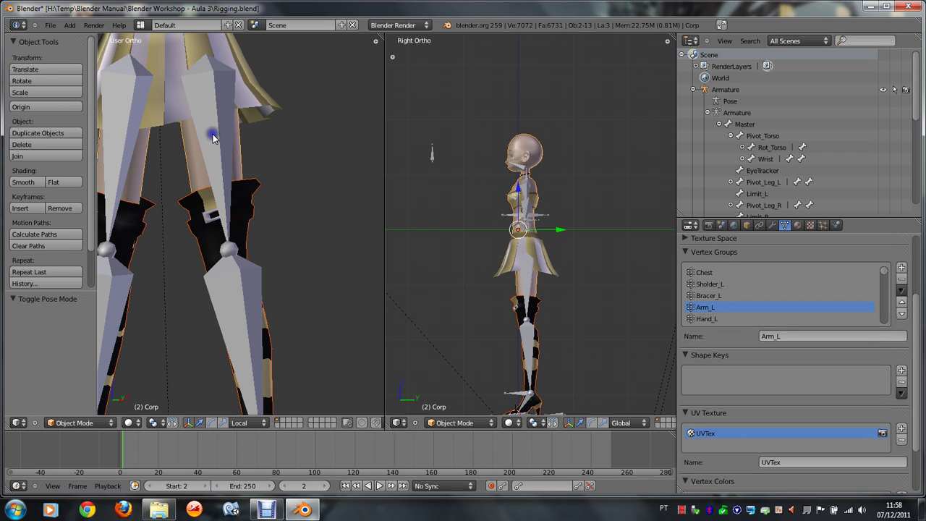
pyautogui.rightClick(253, 190)
pyautogui.scroll(-3, 250, 181)
pyautogui.rightClick(246, 178)
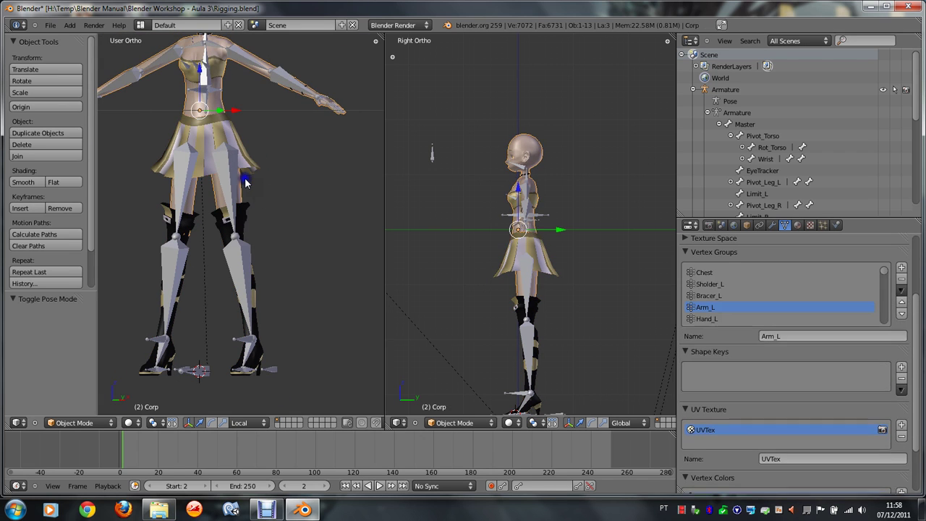
# Step: Isolate the Boots with Shift+H and parent them to the armature With Automatic Weights
pyautogui.rightClick(249, 203)
pyautogui.hotkey('shift', 'h')
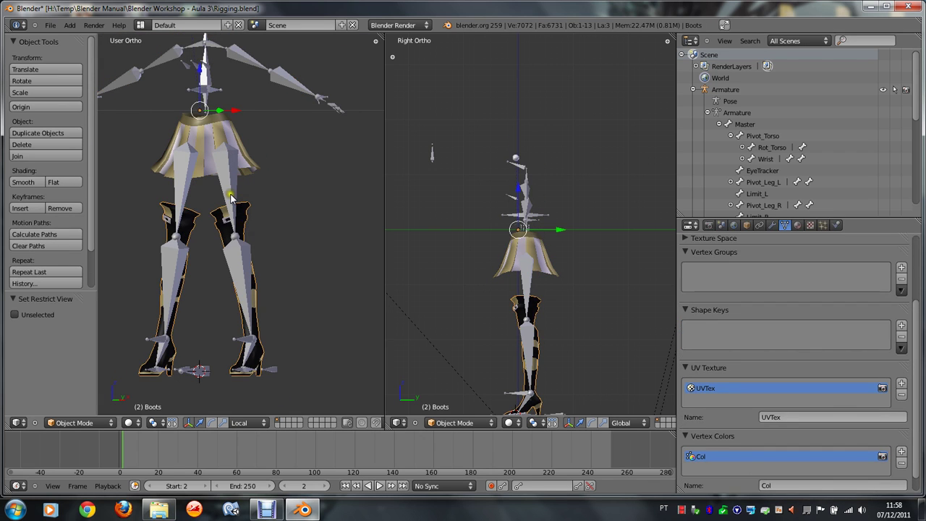
pyautogui.rightClick(229, 197)
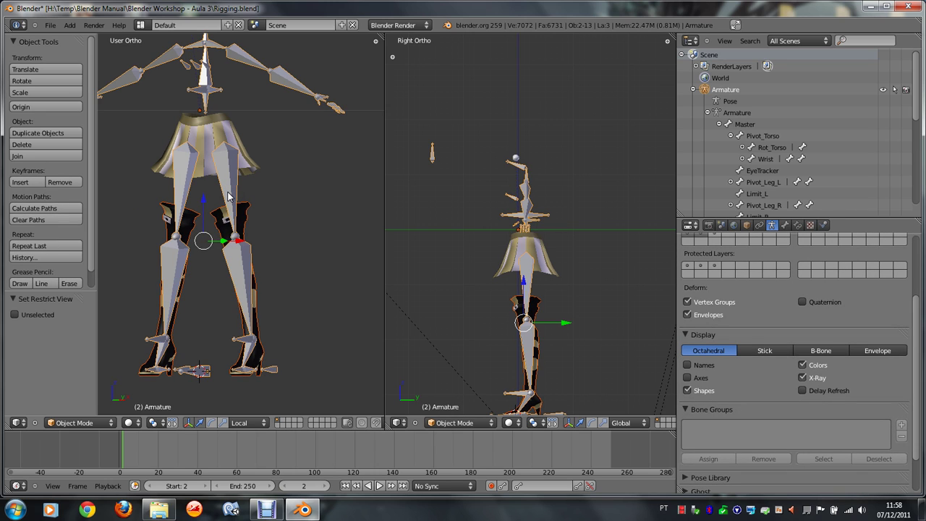
pyautogui.hotkey('ctrl', 'p')
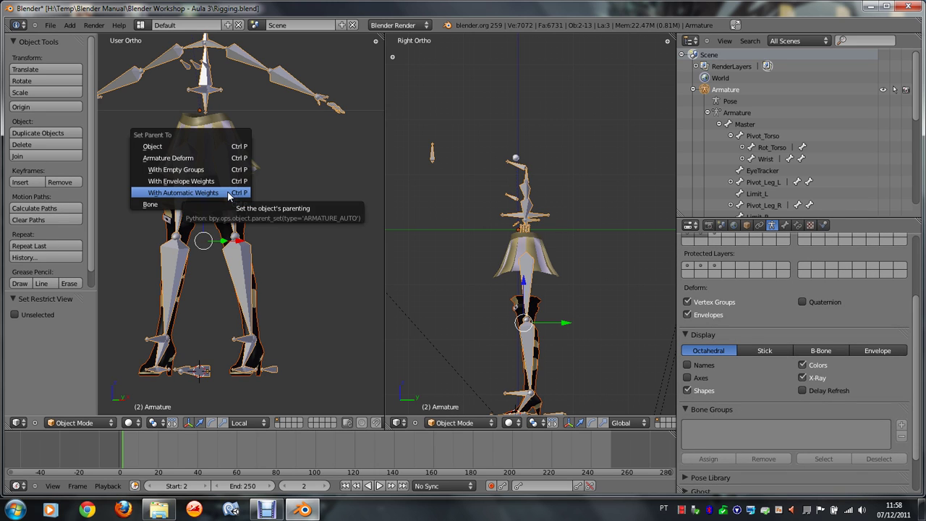
pyautogui.click(229, 196)
# Step: From the front view, unhide all objects with Alt+H and select the armature
pyautogui.scroll(2, 247, 301)
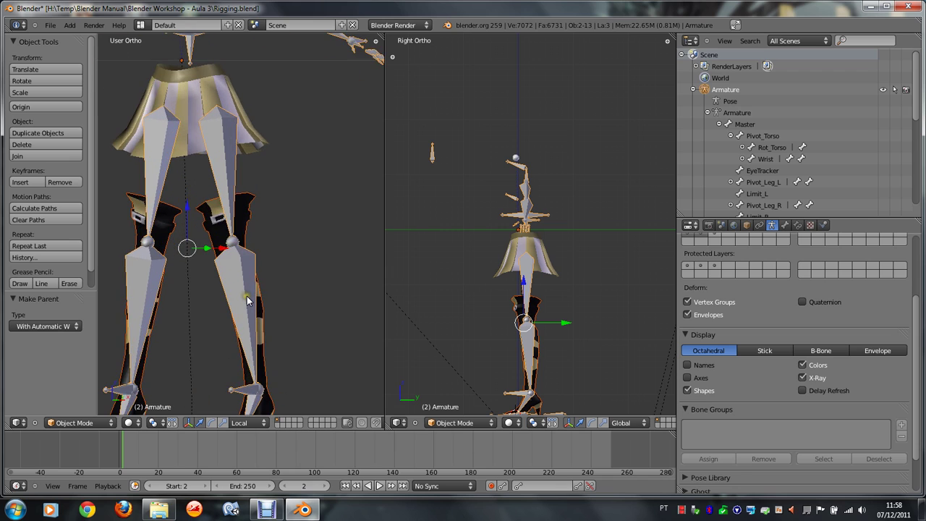
pyautogui.press('KP_1')
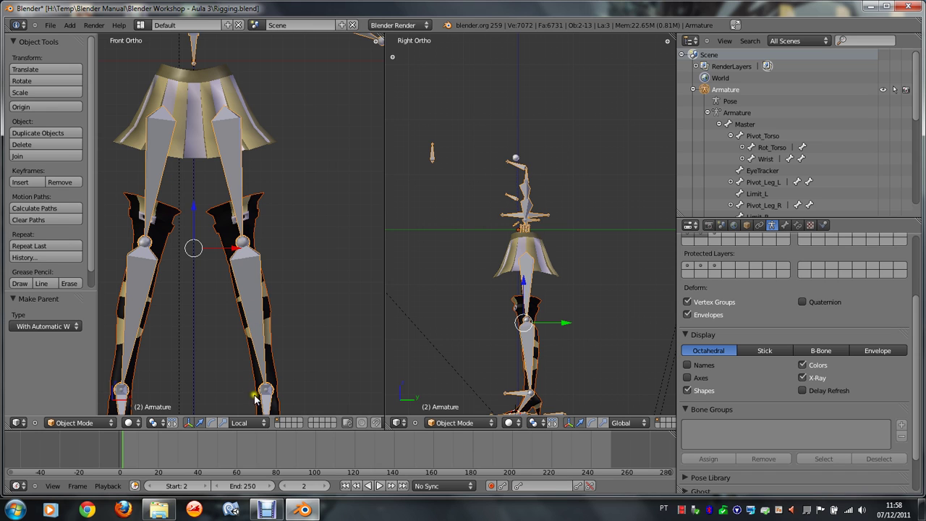
pyautogui.hotkey('alt', 'h')
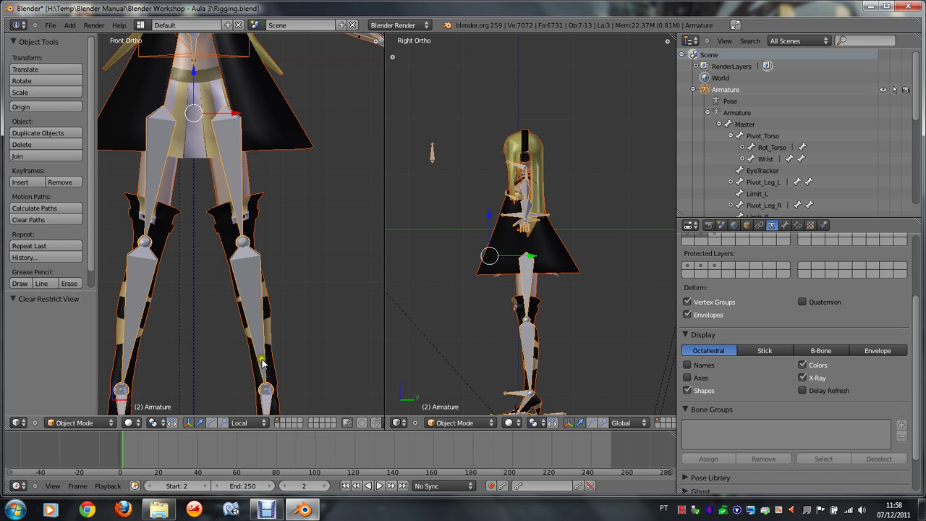
pyautogui.scroll(-4, 261, 347)
pyautogui.rightClick(262, 282)
pyautogui.rightClick(252, 298)
# Step: In Pose Mode from the right side, lift the left leg pivot up and back and rotate the foot
pyautogui.hotkey('ctrl', 'Tab')
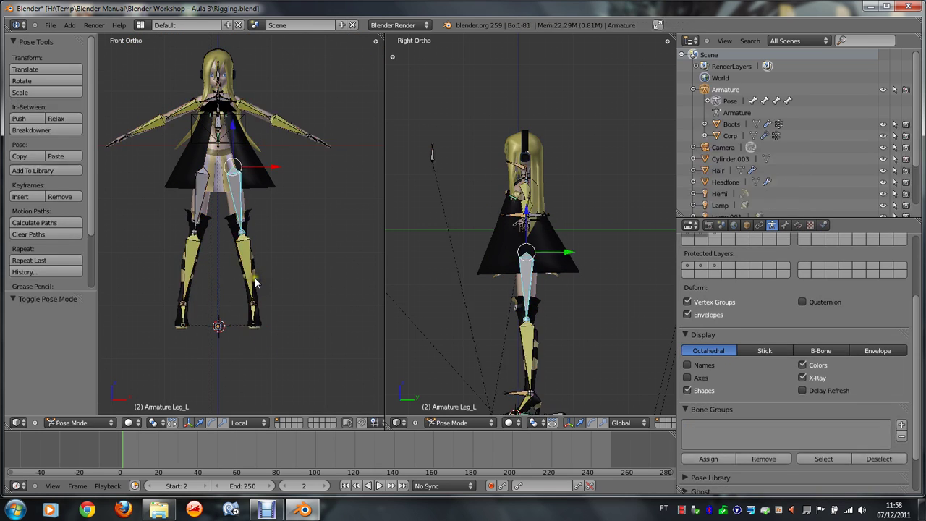
pyautogui.scroll(2, 255, 283)
pyautogui.rightClick(255, 288)
pyautogui.scroll(3, 257, 293)
pyautogui.press('KP_3')
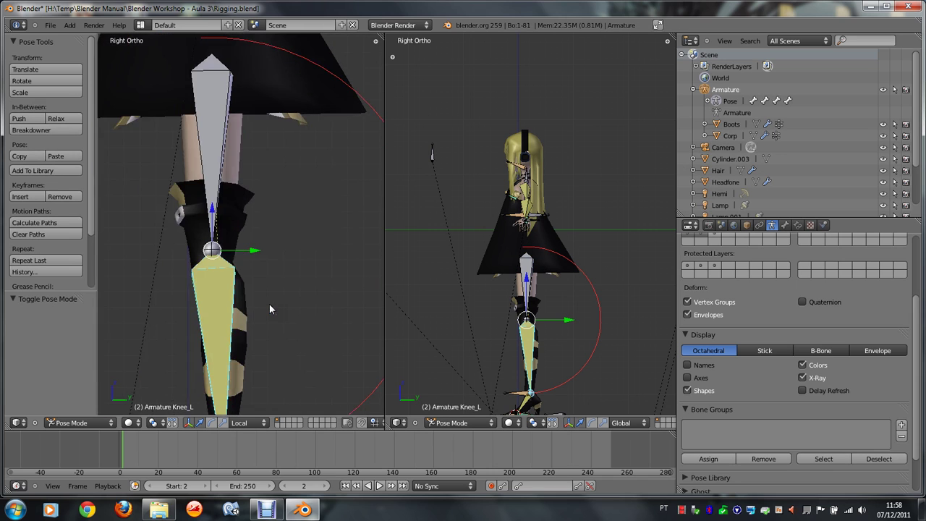
pyautogui.scroll(-2, 269, 304)
pyautogui.rightClick(226, 367)
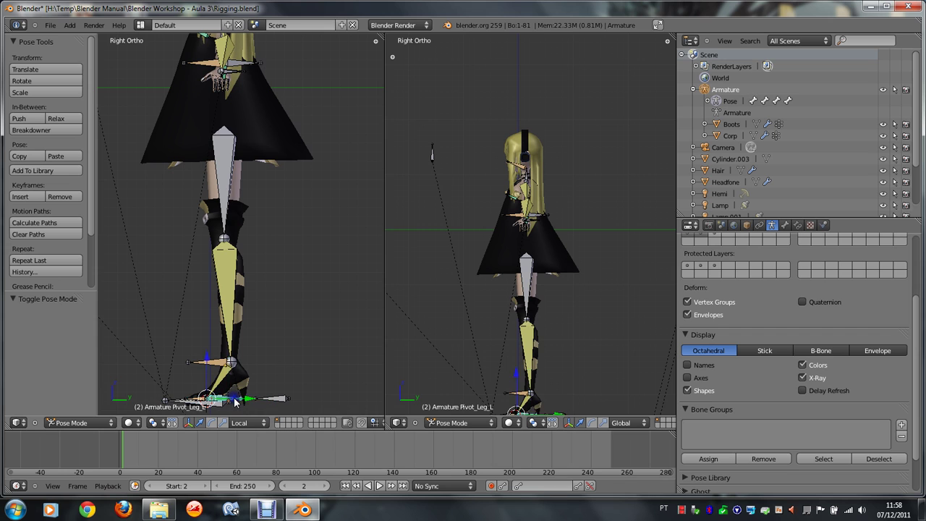
pyautogui.press('g')
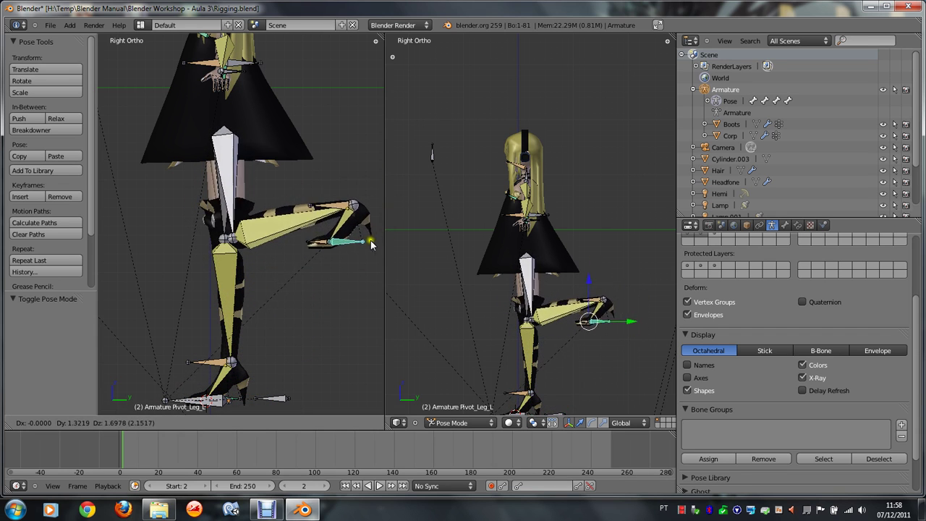
pyautogui.click(365, 246)
pyautogui.press('r')
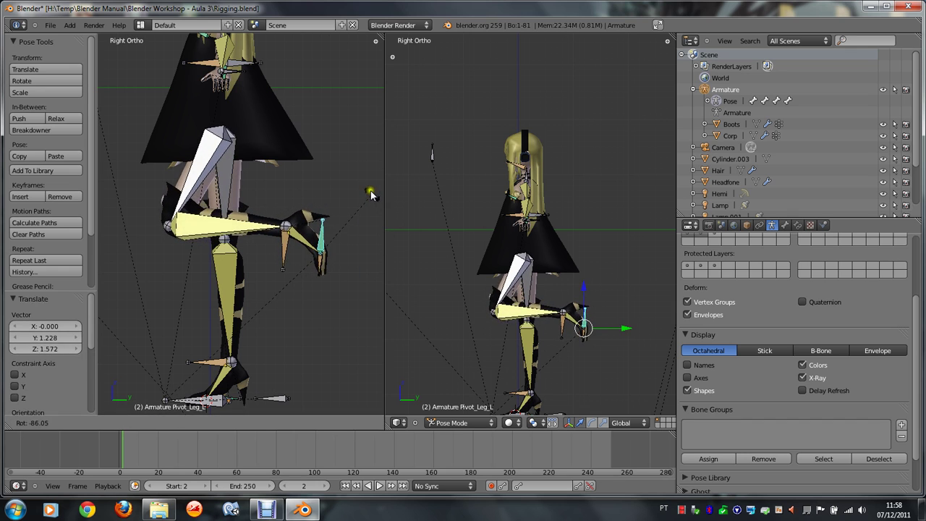
pyautogui.click(380, 243)
# Step: Orbit around the bent leg to check the boot deformation, then return to Object Mode
pyautogui.scroll(3, 340, 295)
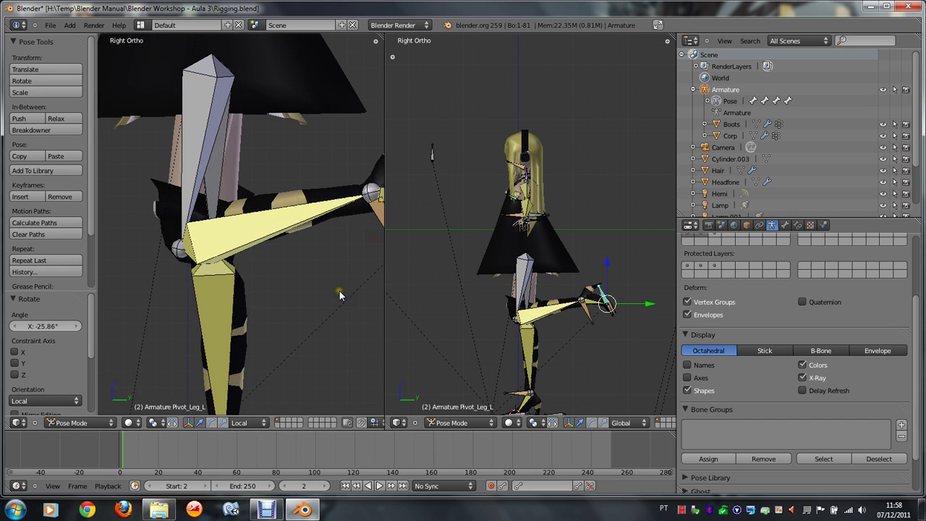
pyautogui.press('KP_6')
pyautogui.press('KP_8')
pyautogui.press('KP_8')
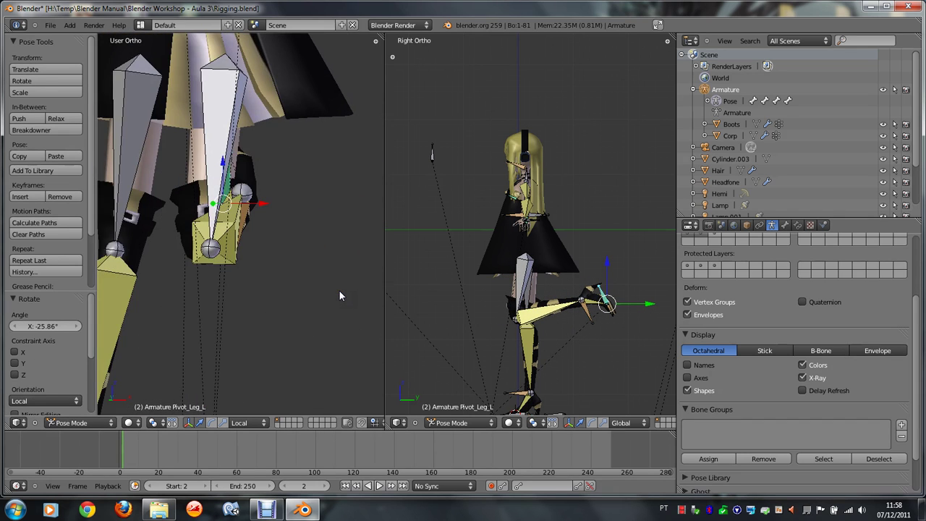
pyautogui.press('KP_8')
pyautogui.press('KP_8')
pyautogui.press('KP_8')
pyautogui.press('KP_8')
pyautogui.press('KP_8')
pyautogui.press('KP_8')
pyautogui.press('KP_8')
pyautogui.press('KP_8')
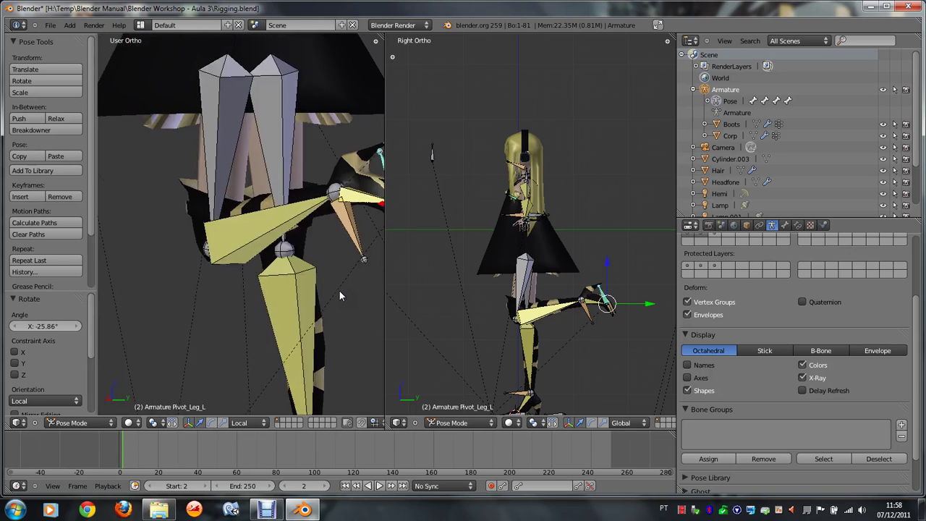
pyautogui.press('KP_8')
pyautogui.press('KP_2')
pyautogui.hotkey('ctrl', 'Tab')
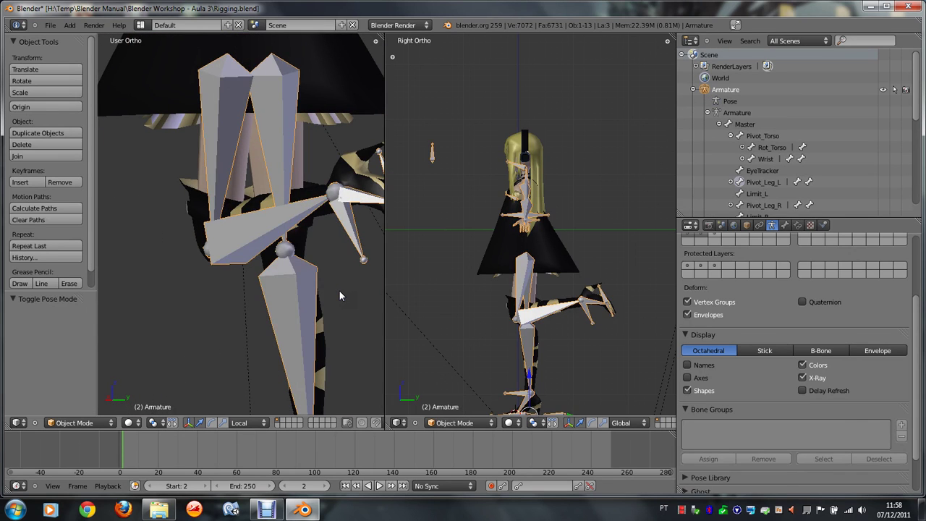
pyautogui.press('h')
pyautogui.press('KP_8')
pyautogui.press('KP_8')
pyautogui.press('KP_8')
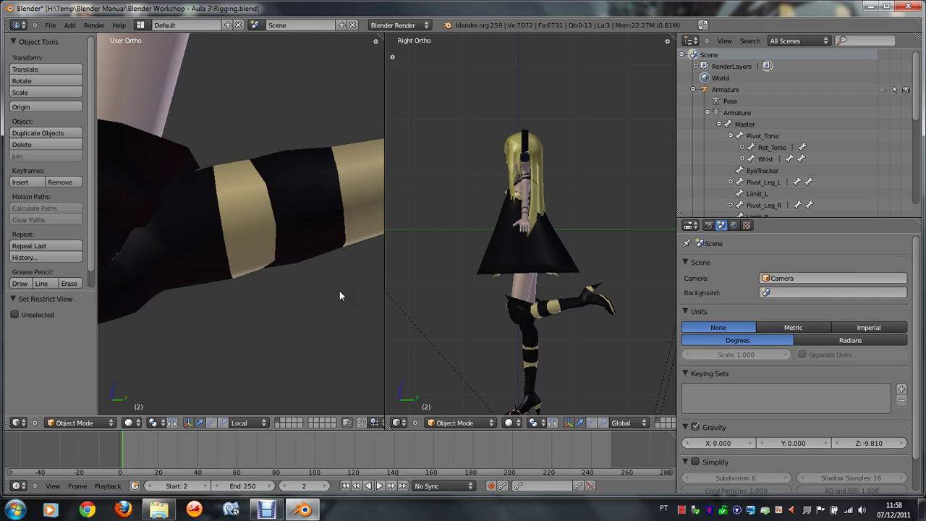
pyautogui.press('KP_8')
pyautogui.press('KP_8')
pyautogui.press('KP_8')
pyautogui.press('KP_8')
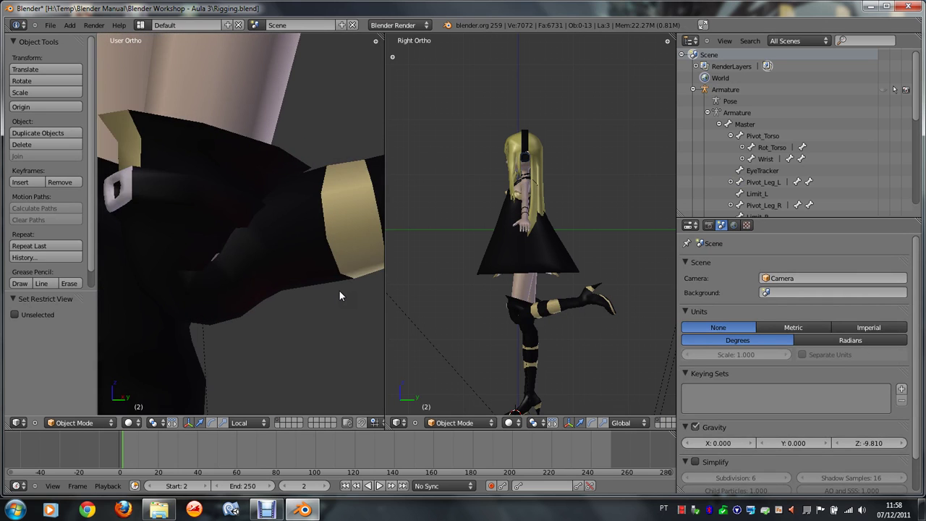
pyautogui.press('KP_8')
pyautogui.press('KP_8')
pyautogui.scroll(-1, 268, 301)
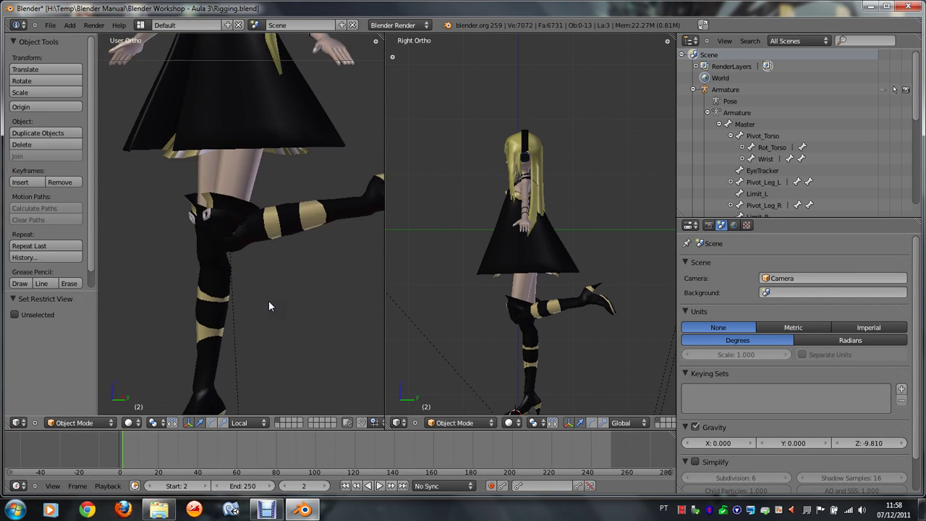
pyautogui.scroll(-2, 268, 300)
pyautogui.press('KP_1')
pyautogui.scroll(2, 269, 300)
pyautogui.scroll(-2, 269, 300)
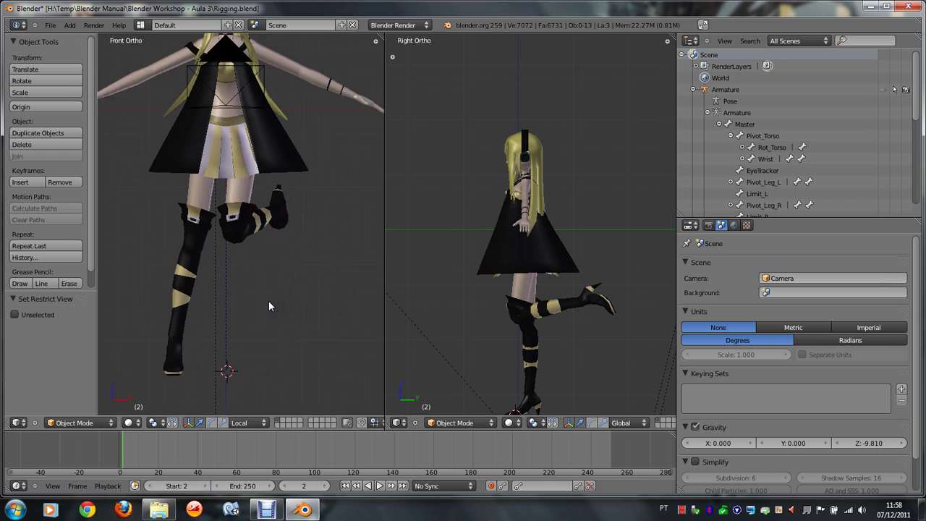
pyautogui.press('a')
pyautogui.press('a')
# Step: Unhide the armature, select it and enter Pose Mode with all bones toggled
pyautogui.hotkey('alt', 'h')
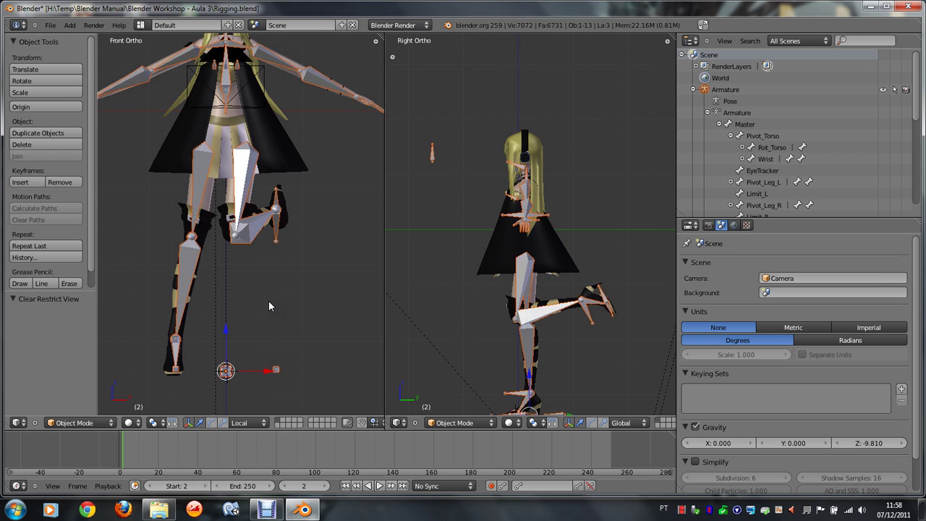
pyautogui.rightClick(257, 250)
pyautogui.hotkey('ctrl', 'Tab')
pyautogui.press('a')
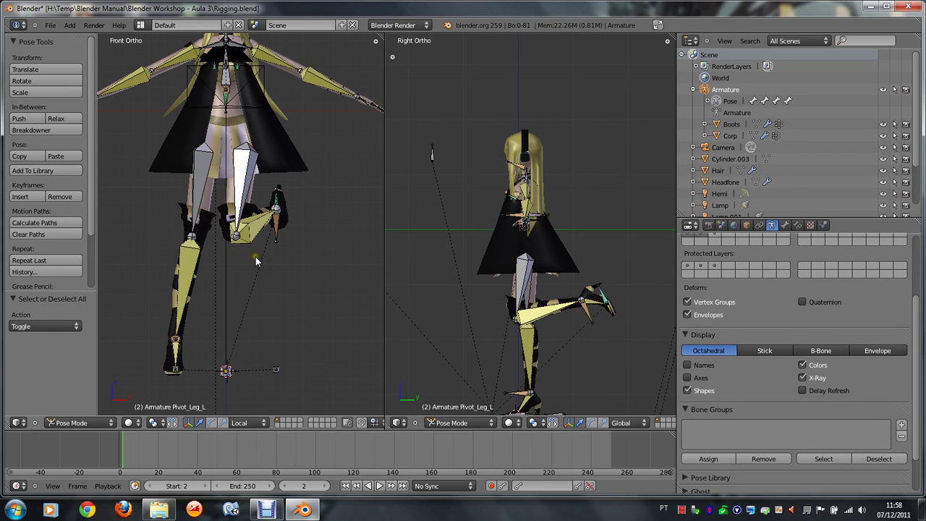
pyautogui.press('a')
# Step: Select the left foot pivot bone and try rotating it around Z, then move it
pyautogui.rightClick(282, 228)
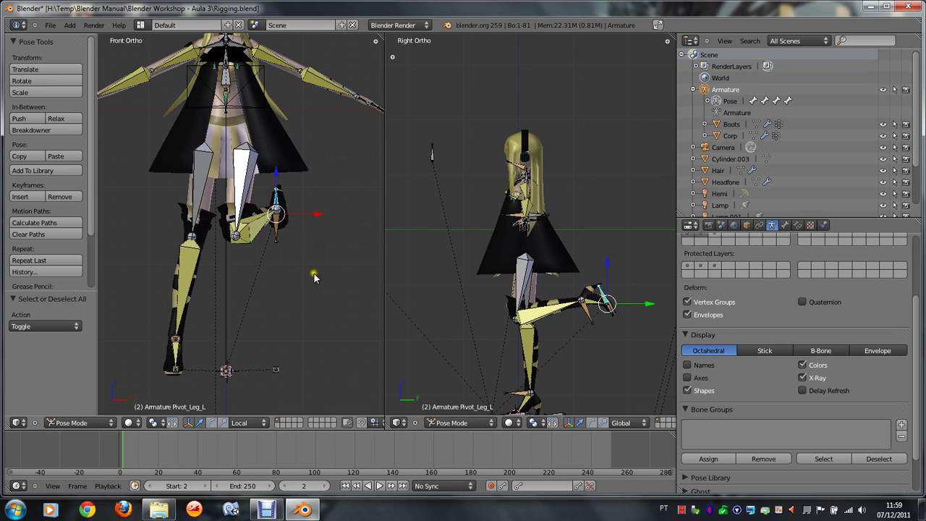
pyautogui.scroll(1, 314, 278)
pyautogui.scroll(1, 310, 275)
pyautogui.press('r')
pyautogui.press('z')
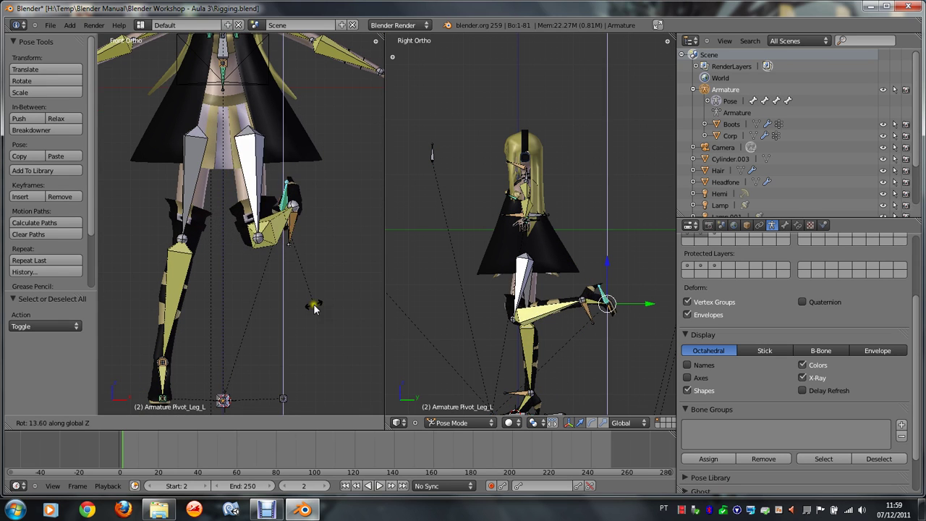
pyautogui.rightClick(306, 302)
pyautogui.press('r')
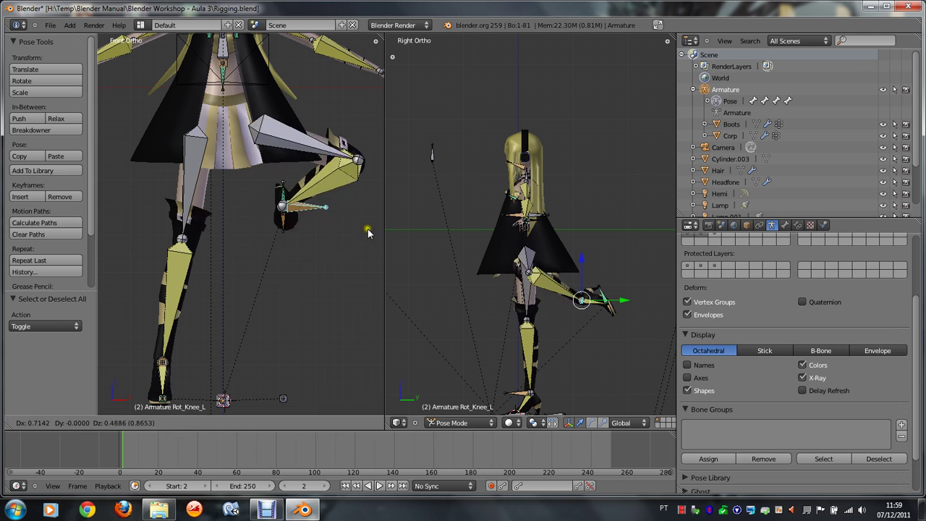
pyautogui.click(340, 267)
# Step: Check the armature's rest pose in Edit Mode, then view the figure from below and front
pyautogui.press('Tab')
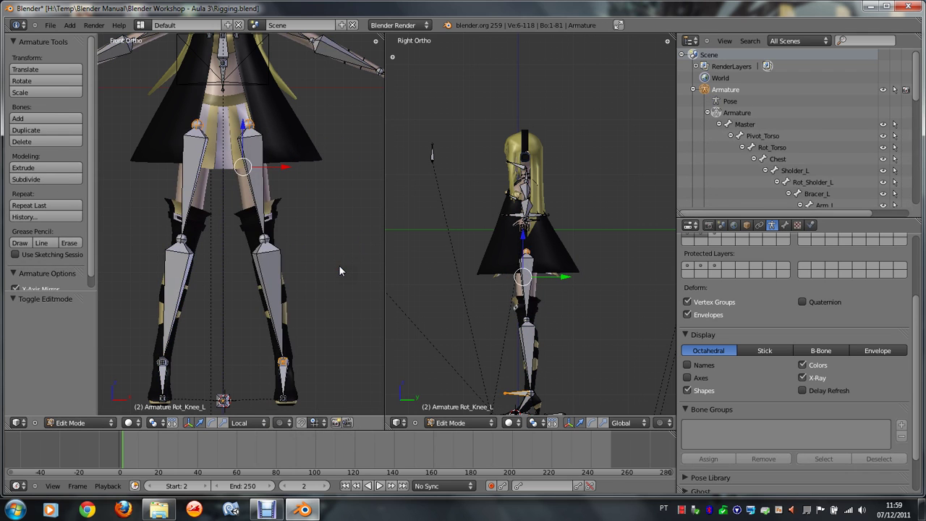
pyautogui.hotkey('ctrl', 'Tab')
pyautogui.hotkey('ctrl', 'Tab')
pyautogui.press('KP_8')
pyautogui.press('KP_8')
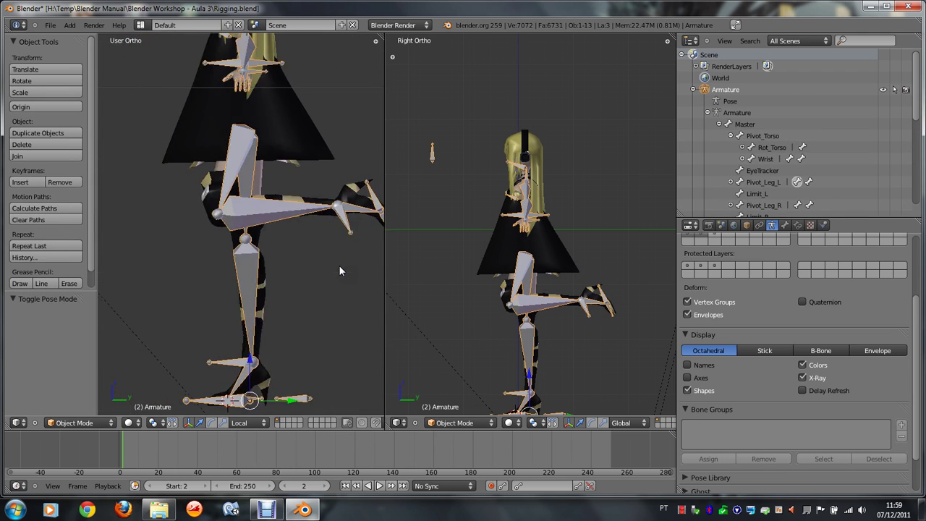
pyautogui.press('KP_8')
pyautogui.press('KP_8')
pyautogui.press('KP_8')
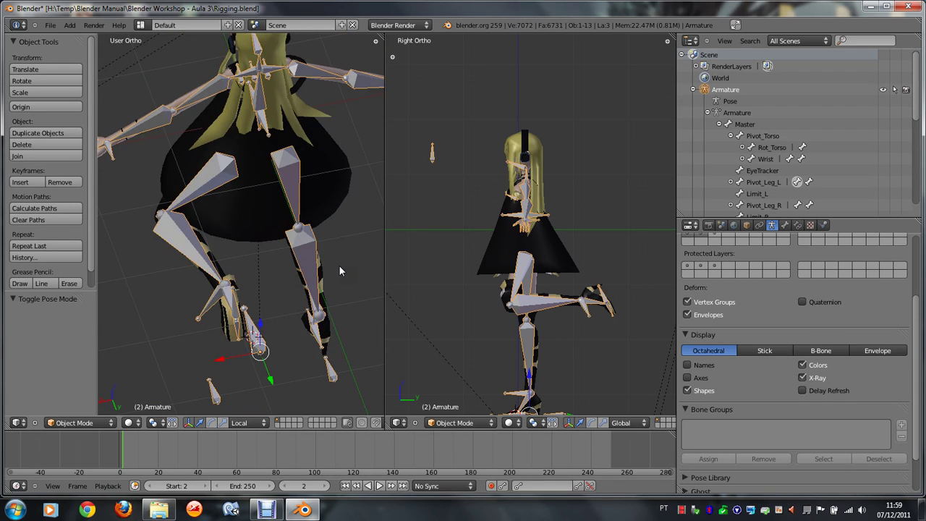
pyautogui.press('KP_1')
# Step: Clear all bones' pose location and rotation so the legs return to rest
pyautogui.hotkey('ctrl', 'Tab')
pyautogui.press('a')
pyautogui.press('a')
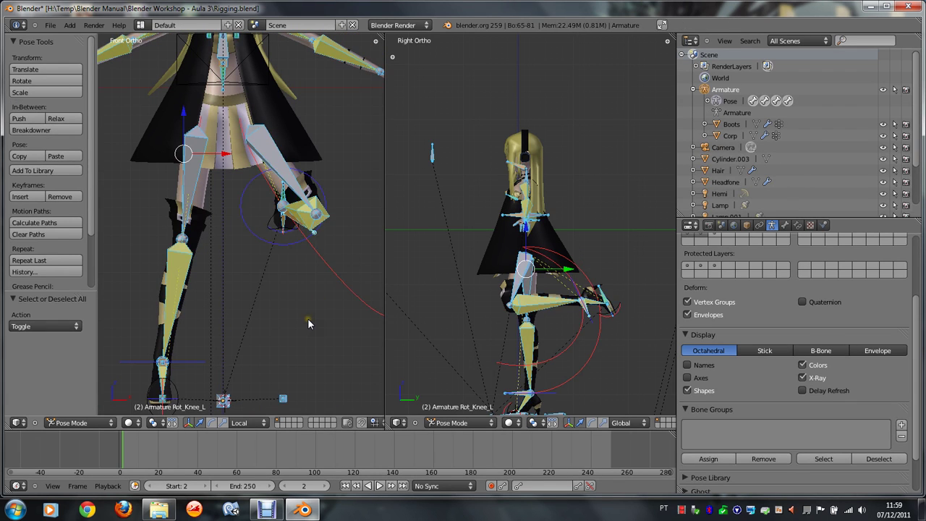
pyautogui.hotkey('alt', 'g')
pyautogui.hotkey('alt', 'r')
pyautogui.hotkey('ctrl', 'Tab')
# Step: Select the right leg bone in Pose Mode and grab it upward to bend the knee
pyautogui.rightClick(168, 299)
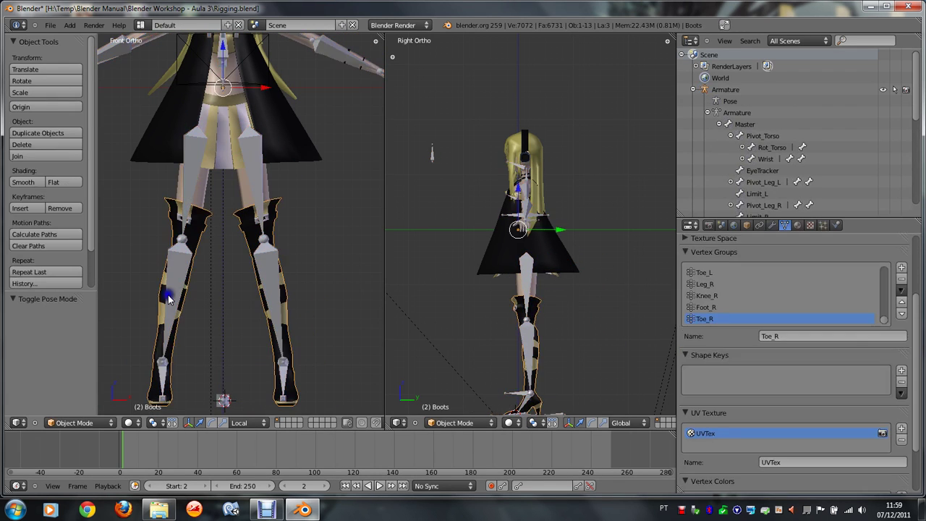
pyautogui.rightClick(168, 299)
pyautogui.hotkey('ctrl', 'Tab')
pyautogui.hotkey('ctrl', 'Tab')
pyautogui.hotkey('ctrl', 'Tab')
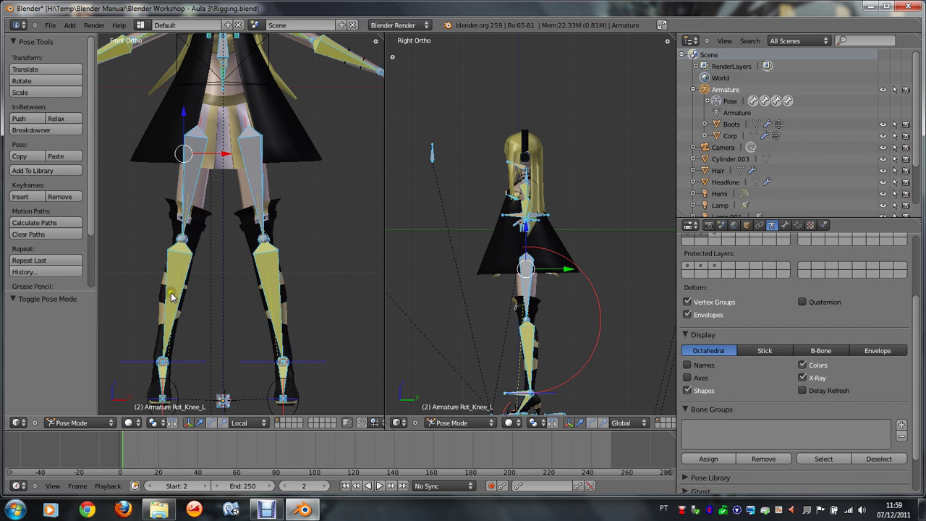
pyautogui.rightClick(172, 297)
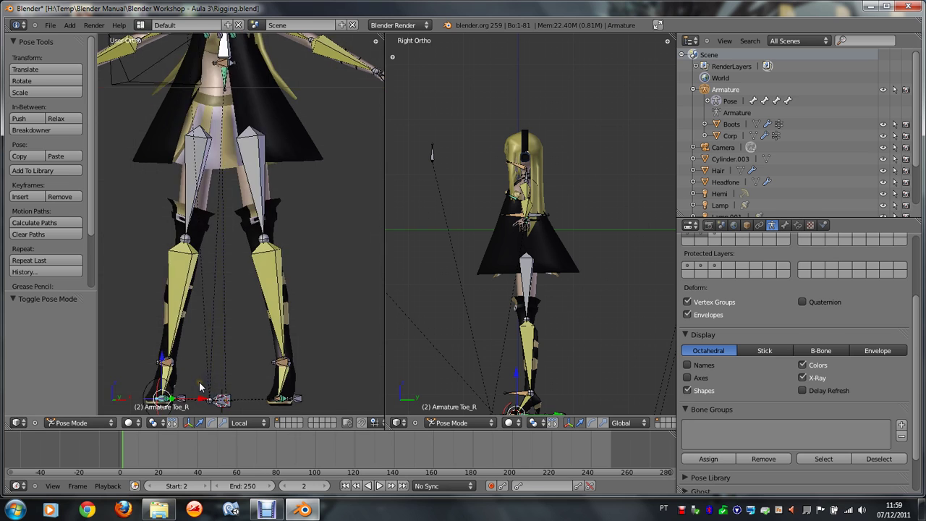
pyautogui.press('KP_4')
pyautogui.press('KP_1')
pyautogui.press('g')
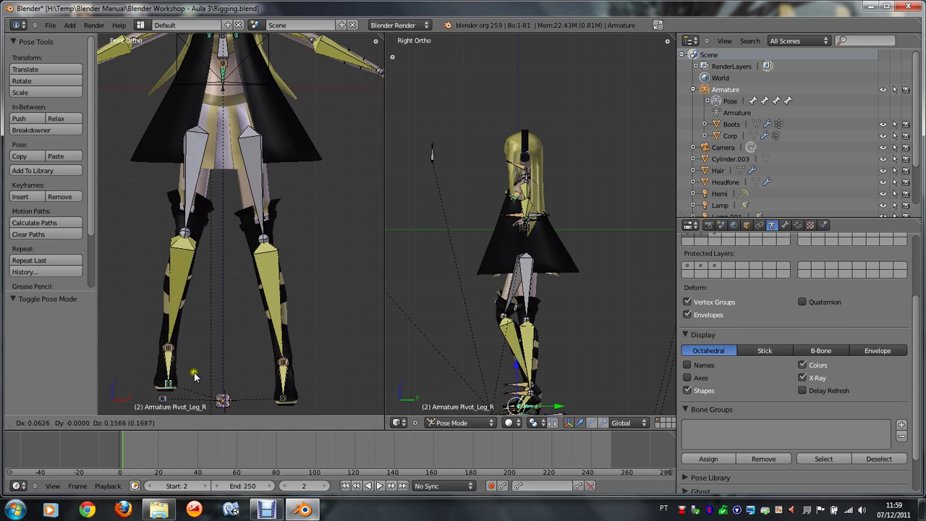
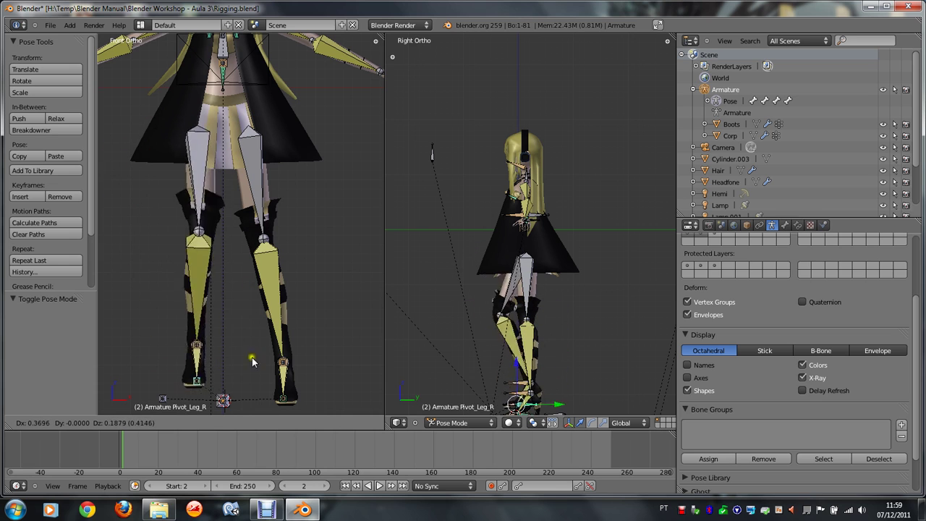
# Step: Move the right foot IK control up and back in side view, bending the leg
pyautogui.rightClick(231, 318)
pyautogui.moveTo(228, 332); pyautogui.dragTo(194, 382, button='middle')
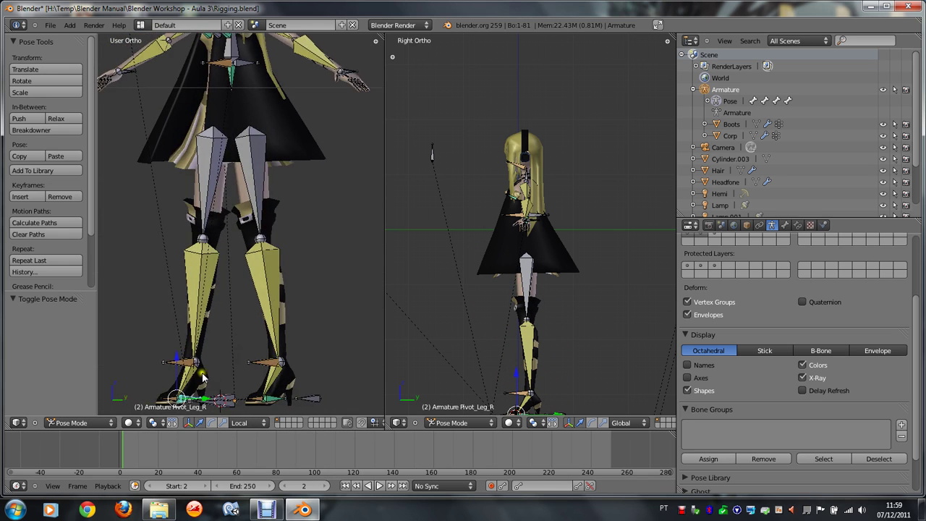
pyautogui.press('g')
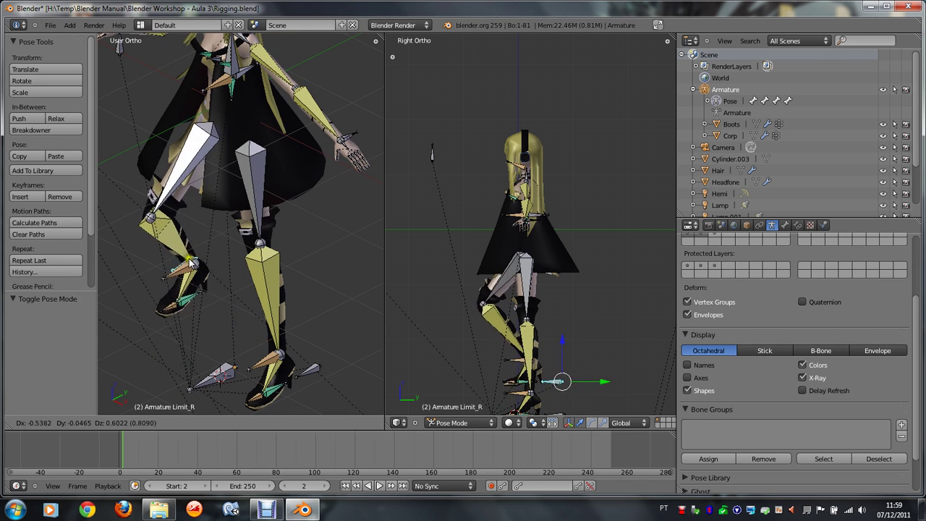
pyautogui.click(170, 297)
pyautogui.press('KP_3')
pyautogui.press('g')
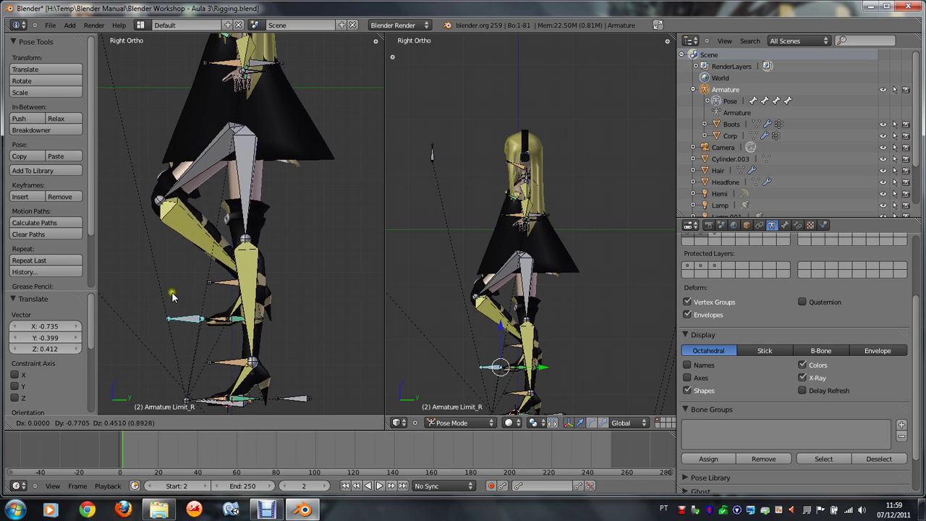
pyautogui.click(166, 282)
pyautogui.scroll(2, 282, 331)
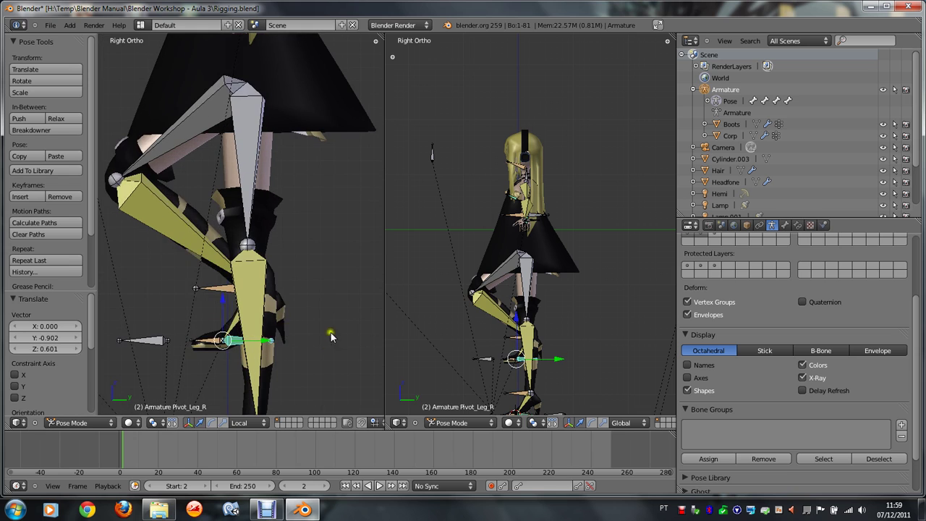
# Step: Rotate the right leg, lower the foot bone and angle the toe bone downward
pyautogui.press('r')
pyautogui.click(286, 245)
pyautogui.press('g')
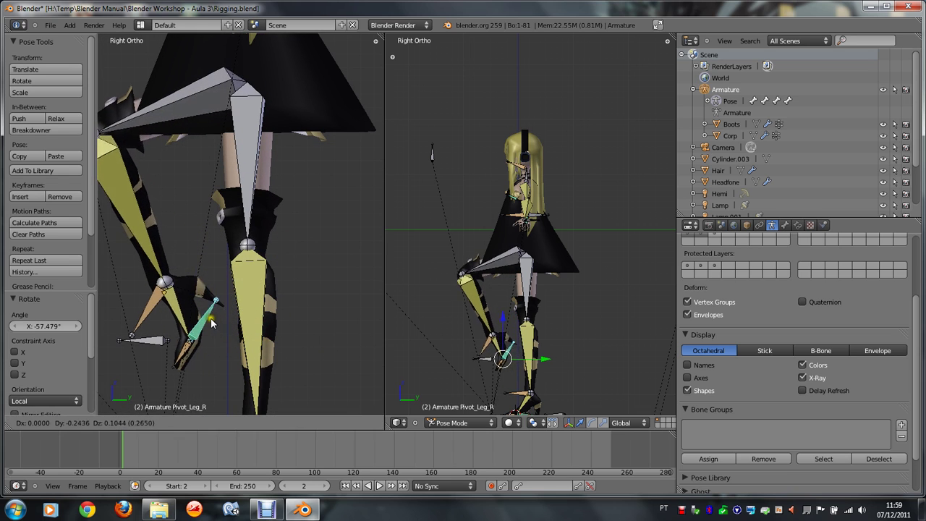
pyautogui.click(214, 280)
pyautogui.press('g')
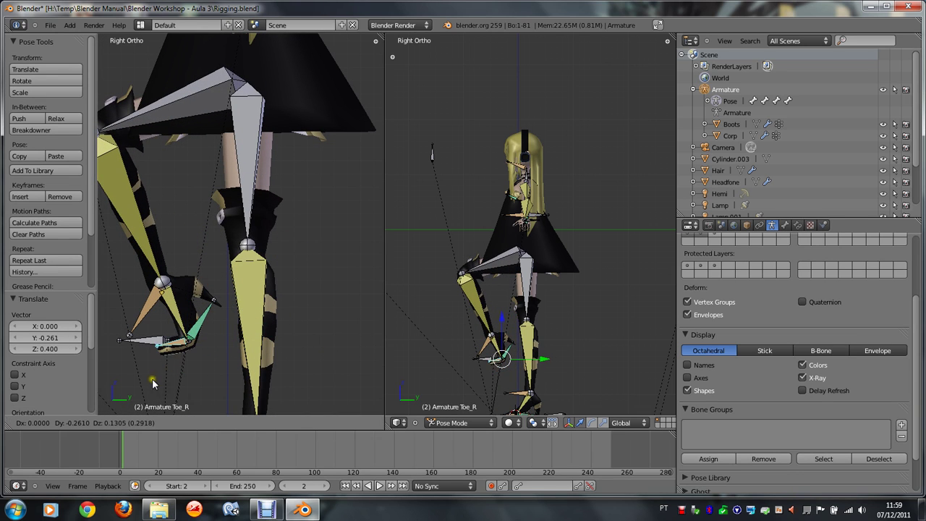
pyautogui.click(149, 362)
# Step: Deselect the bones and orbit around the legs to check the pose from the front
pyautogui.press('Tab')
pyautogui.press('Tab')
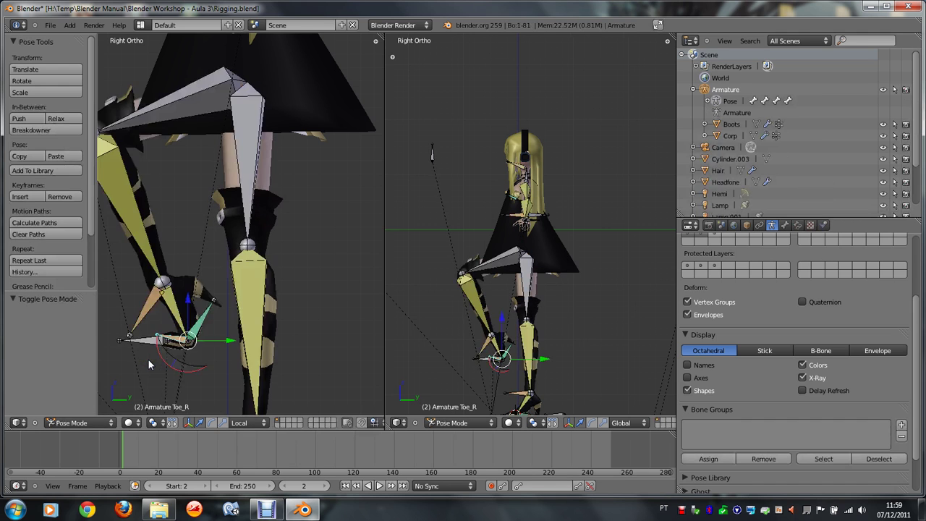
pyautogui.press('KP_8')
pyautogui.press('KP_4')
pyautogui.press('a')
pyautogui.press('KP_8')
pyautogui.press('KP_8')
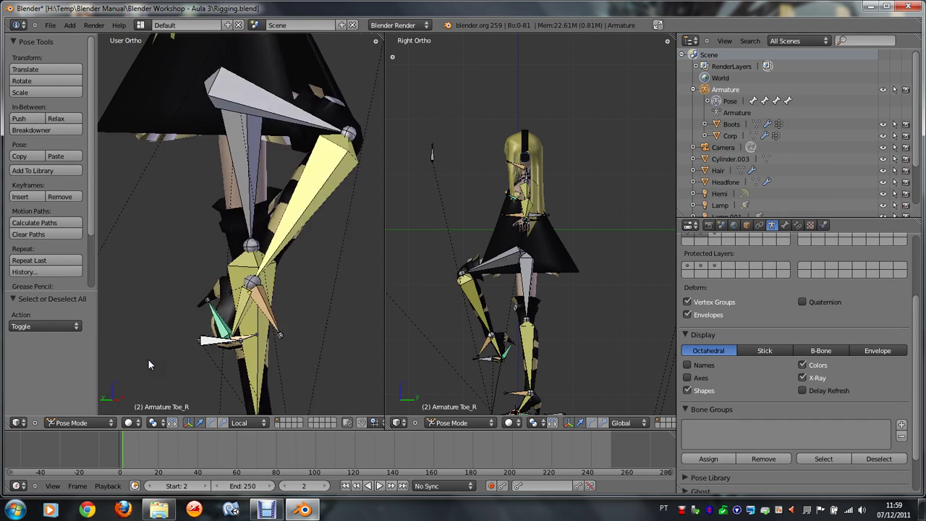
pyautogui.press('KP_8')
pyautogui.press('KP_8')
pyautogui.press('KP_8')
pyautogui.press('KP_8')
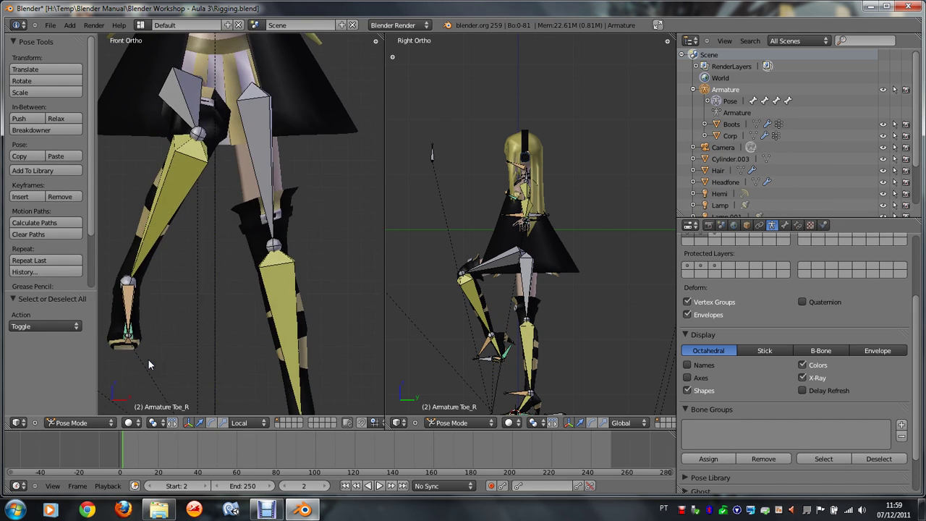
pyautogui.press('KP_1')
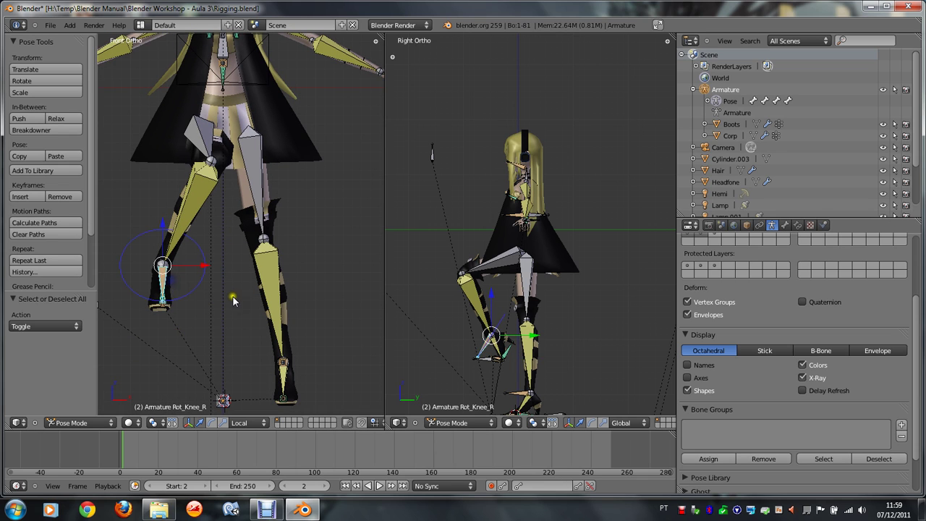
# Step: Shift the right knee target to the left and reframe the view on the leg
pyautogui.press('g')
pyautogui.click(197, 297)
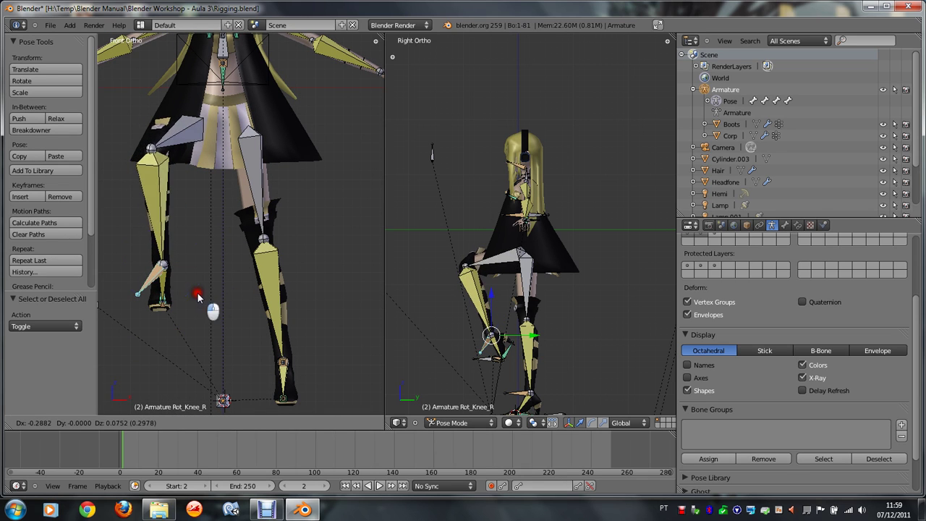
pyautogui.scroll(3, 193, 309)
pyautogui.press('KP_8')
pyautogui.press('KP_8')
pyautogui.press('KP_8')
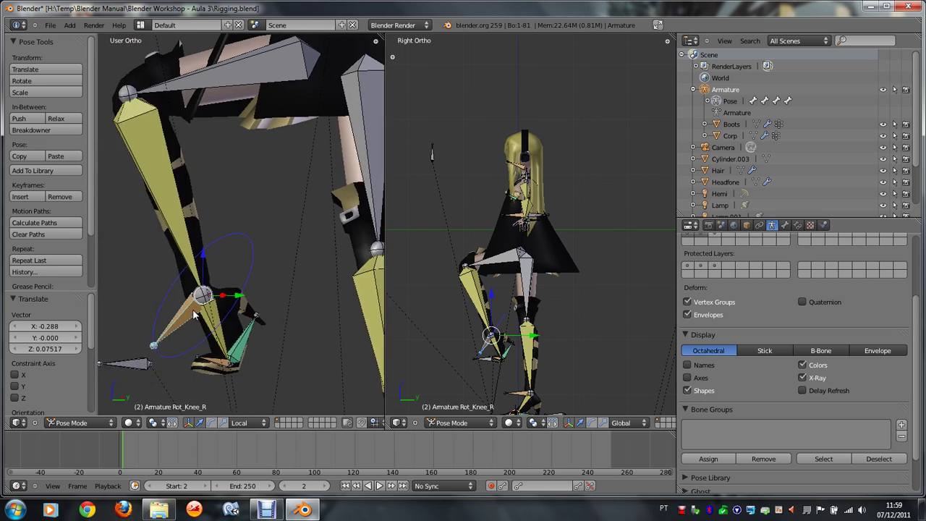
pyautogui.press('ctrl+KP_4')
pyautogui.press('ctrl+KP_4')
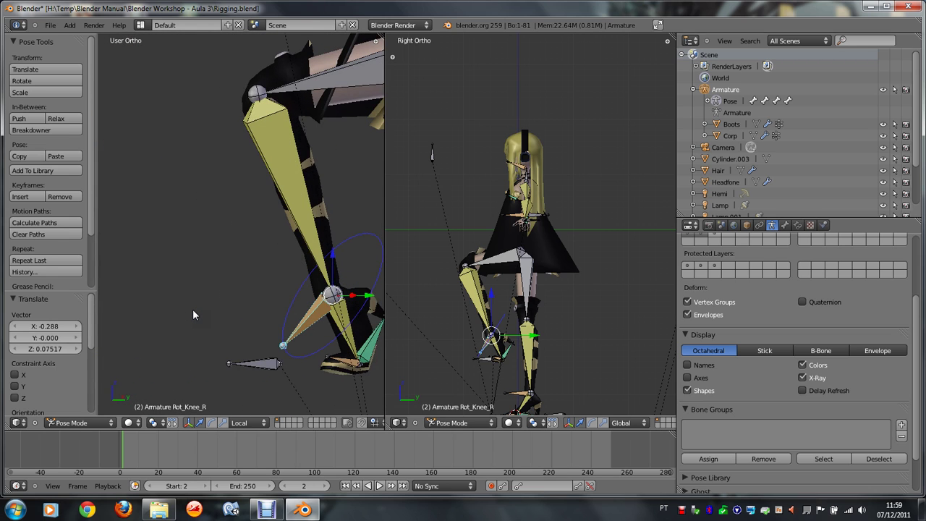
pyautogui.press('KP_4')
pyautogui.press('KP_6')
pyautogui.press('a')
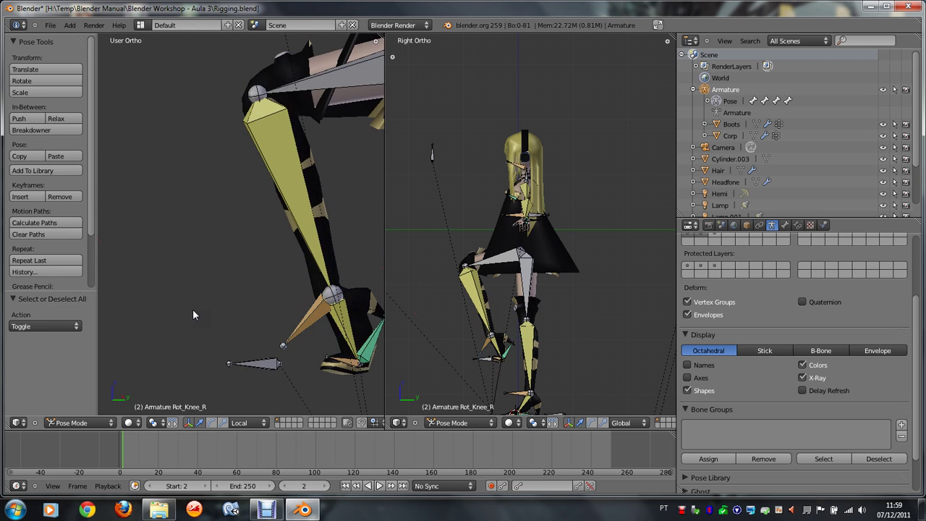
pyautogui.press('a')
pyautogui.scroll(-2, 228, 348)
pyautogui.scroll(3, 304, 316)
# Step: Reposition Rot_Knee_R in Front Ortho so the bent right knee points correctly
pyautogui.rightClick(330, 340)
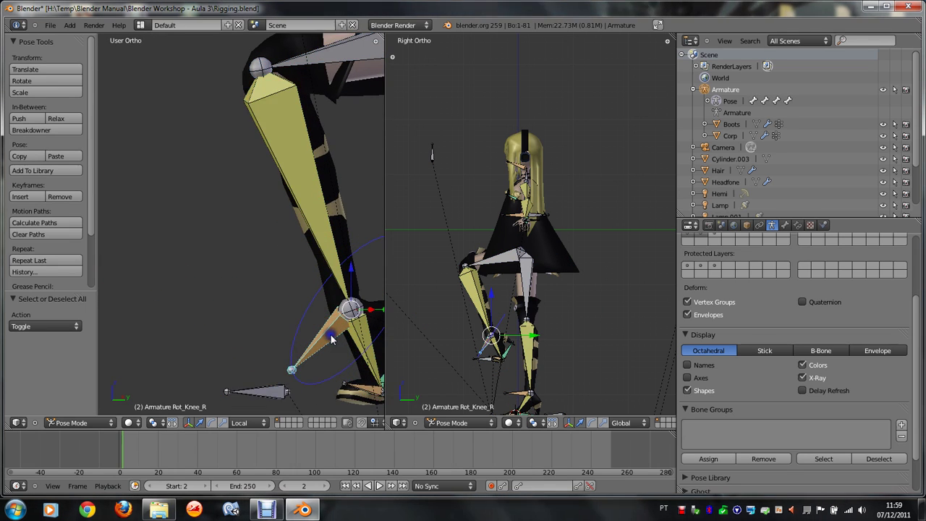
pyautogui.press('g')
pyautogui.click(338, 321)
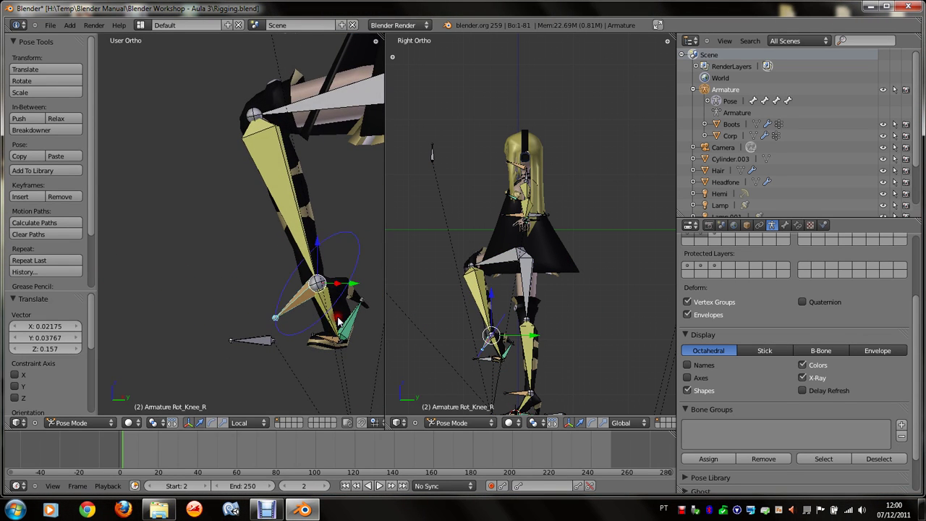
pyautogui.press('KP_1')
pyautogui.press('g')
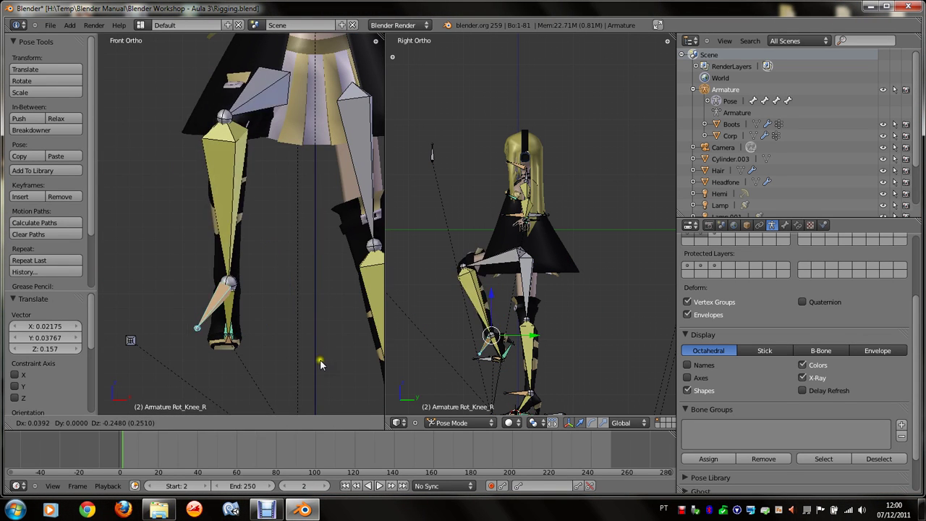
pyautogui.click(293, 422)
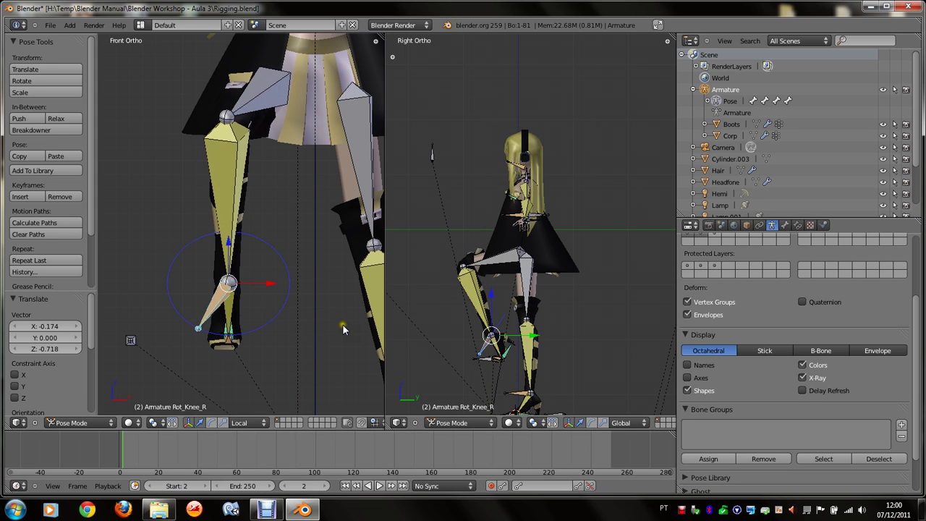
pyautogui.press('g')
pyautogui.press('Escape')
pyautogui.press('g')
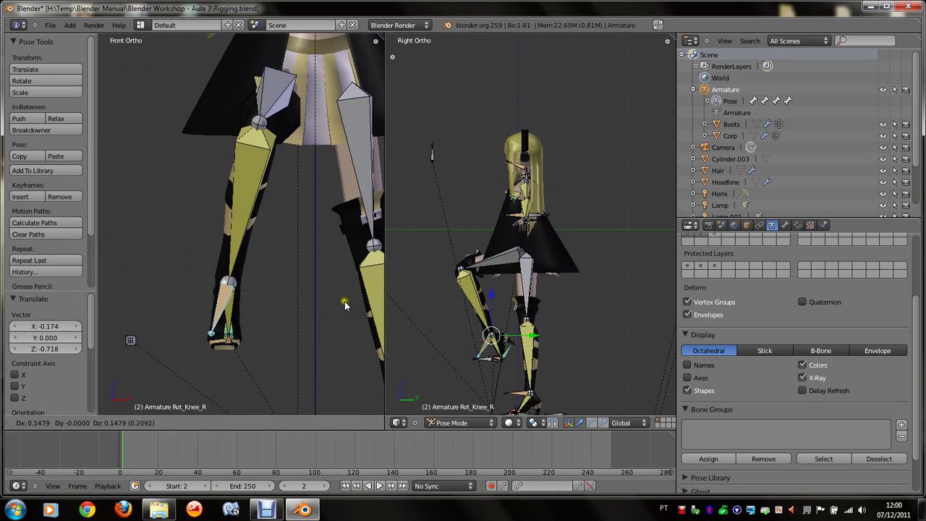
pyautogui.click(342, 303)
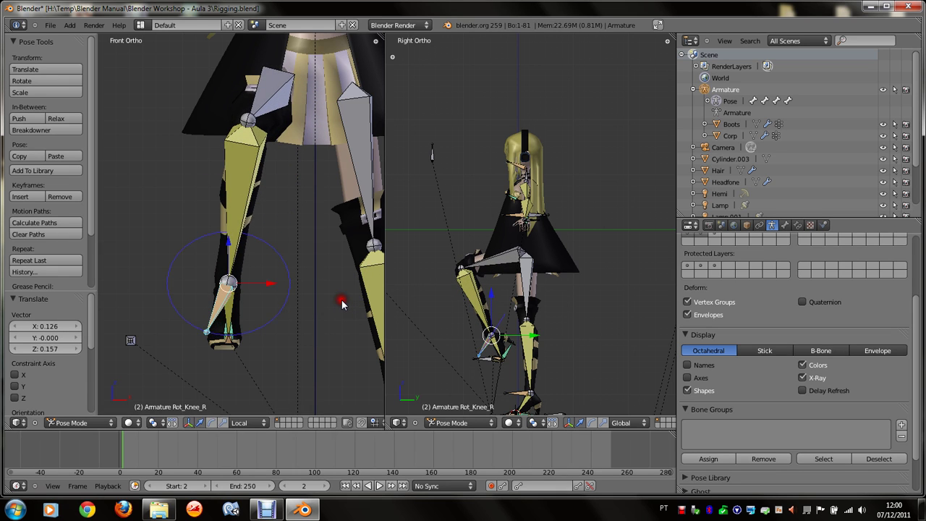
pyautogui.press('KP_8')
pyautogui.press('KP_8')
pyautogui.press('KP_8')
# Step: Return the armature to Object Mode and hide it with H
pyautogui.press('Tab')
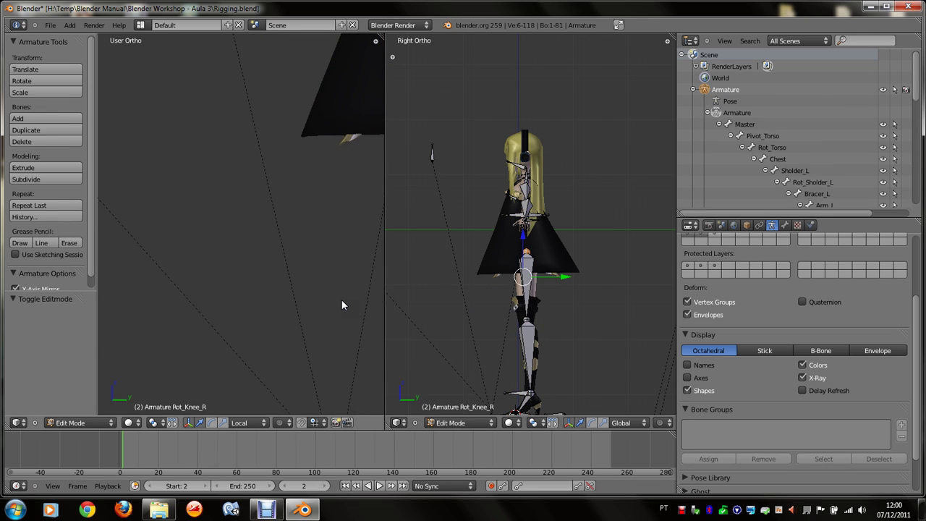
pyautogui.press('Tab')
pyautogui.press('h')
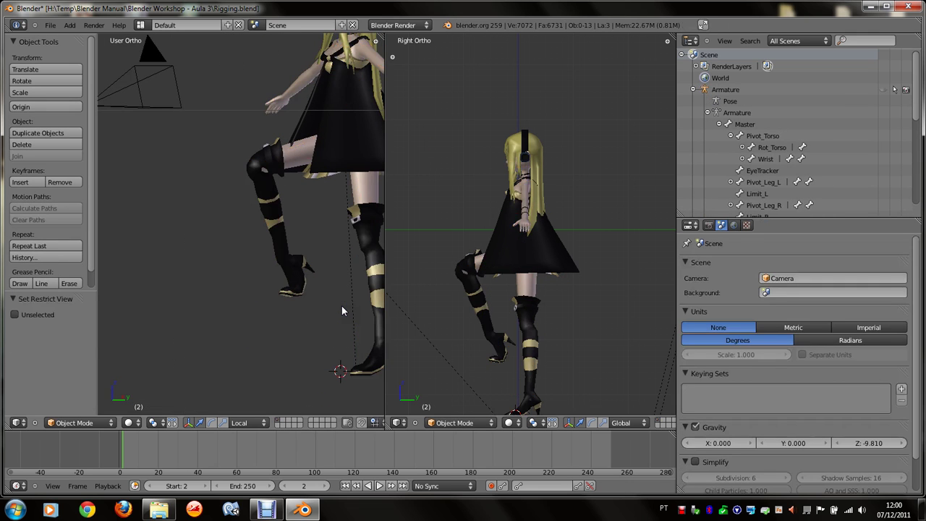
pyautogui.press('KP_1')
pyautogui.press('KP_8')
pyautogui.press('KP_8')
pyautogui.press('KP_4')
pyautogui.press('KP_4')
pyautogui.scroll(5, 343, 307)
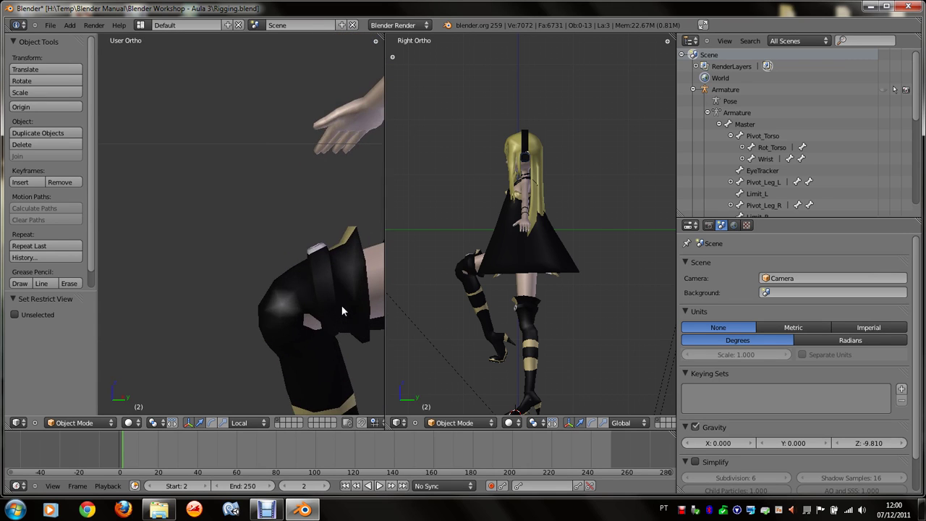
# Step: Select the Corp body mesh and the Boots mesh to inspect them
pyautogui.rightClick(316, 324)
pyautogui.press('Tab')
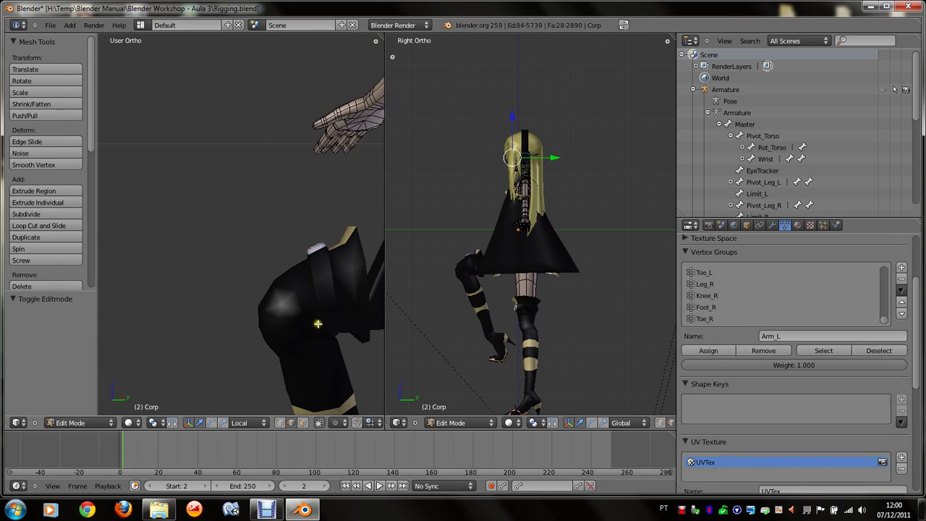
pyautogui.press('Tab')
pyautogui.press('KP_8')
pyautogui.press('KP_2')
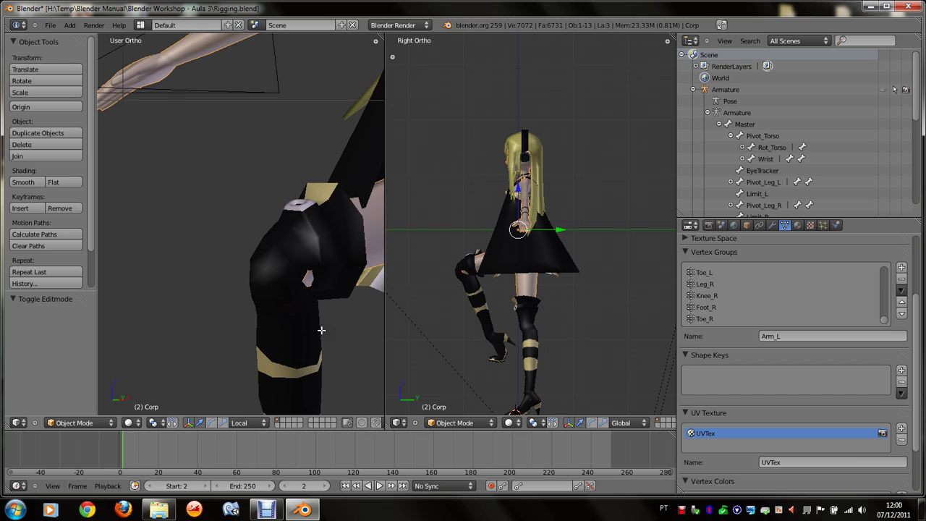
pyautogui.scroll(-4, 325, 332)
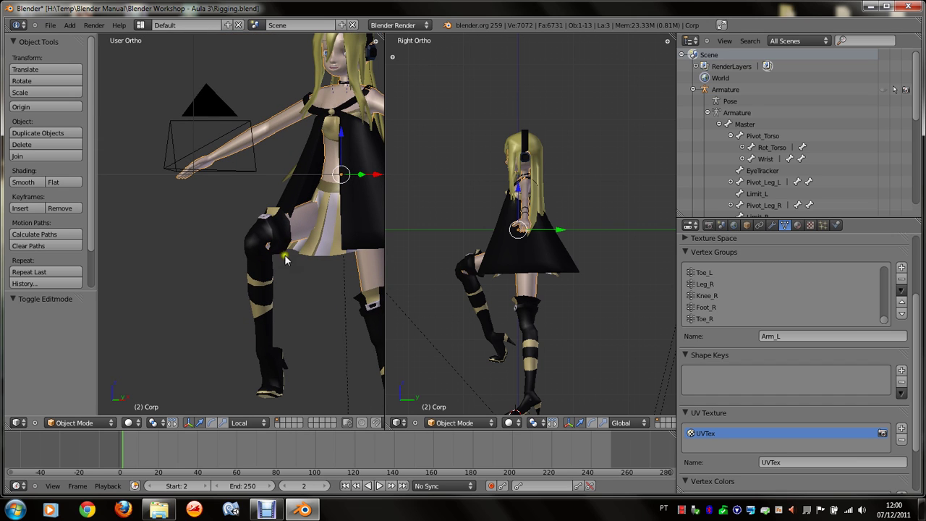
pyautogui.rightClick(258, 244)
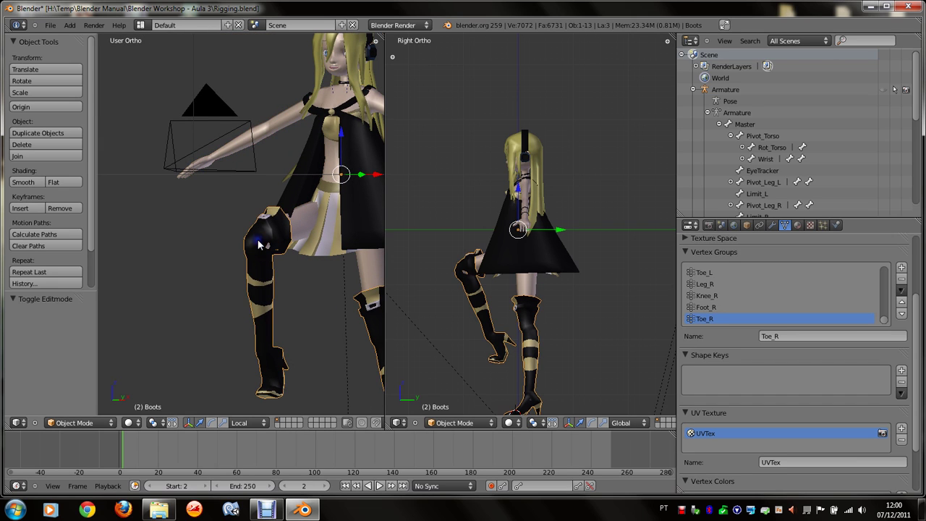
pyautogui.rightClick(307, 227)
# Step: Unhide the armature with Alt+H and toggle it through Pose Mode, leaving Corp selected
pyautogui.hotkey('alt', 'h')
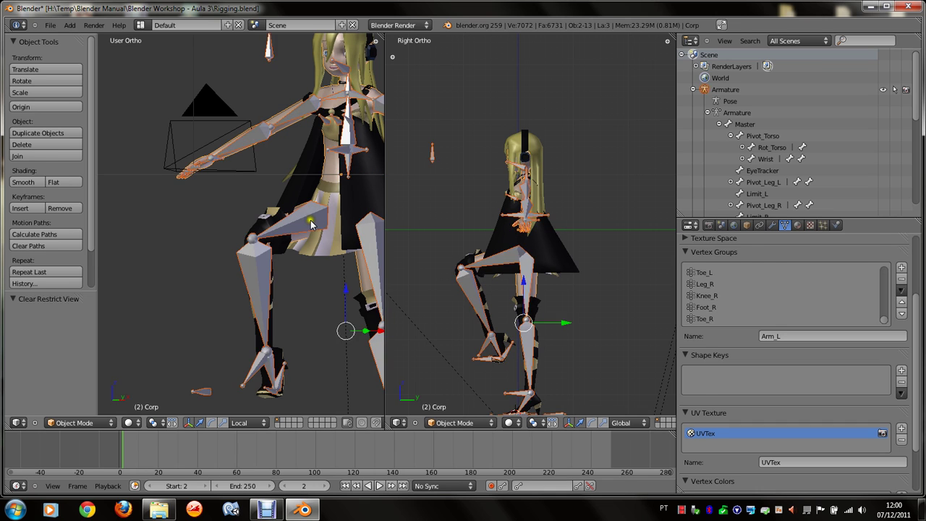
pyautogui.rightClick(311, 224)
pyautogui.hotkey('ctrl', 'Tab')
pyautogui.hotkey('ctrl', 'Tab')
pyautogui.rightClick(304, 213)
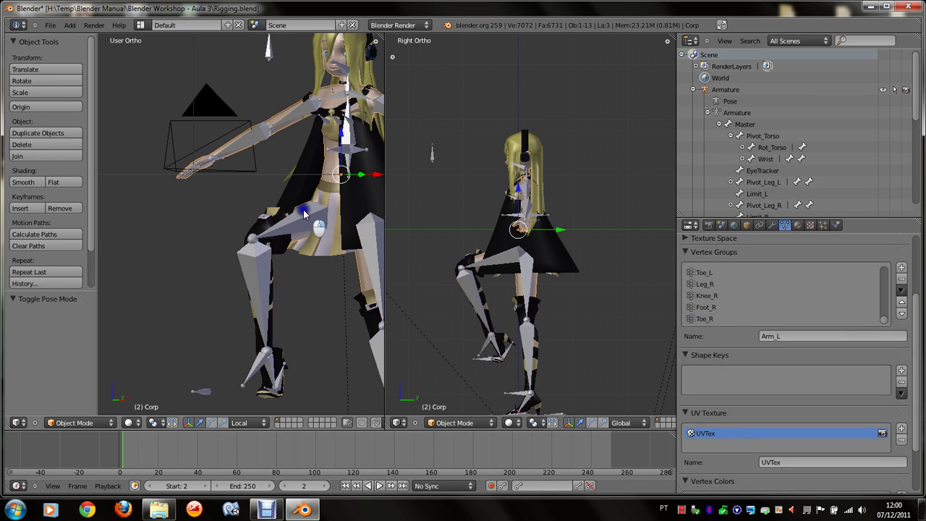
pyautogui.hotkey('ctrl', 'Tab')
# Step: Set up Weight Paint mode on Corp with the armature posable and a leg bone selected
pyautogui.scroll(5, 326, 265)
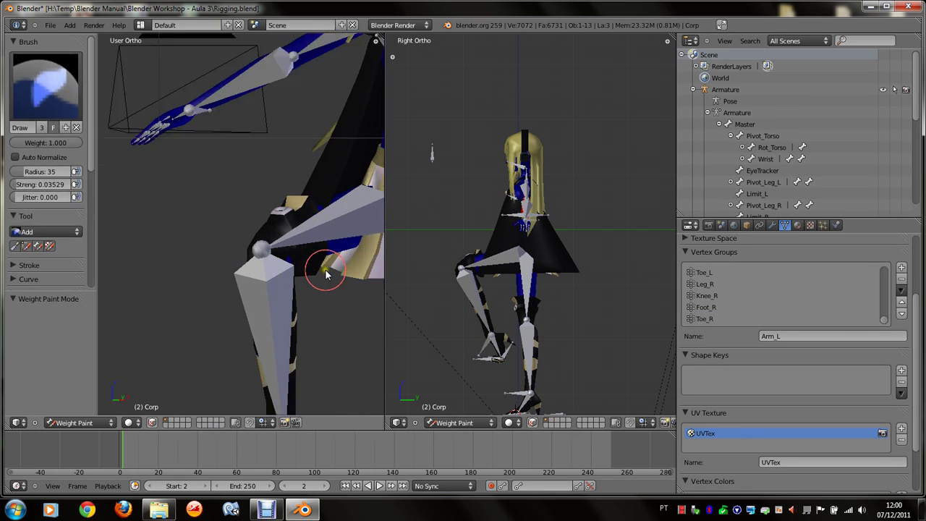
pyautogui.press('KP_3')
pyautogui.press('KP_8')
pyautogui.press('KP_8')
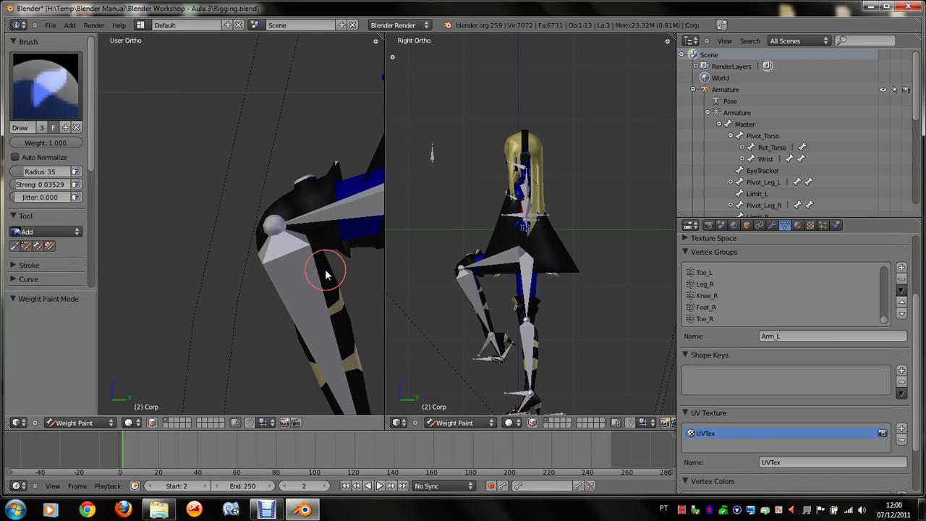
pyautogui.press('KP_8')
pyautogui.press('KP_8')
pyautogui.hotkey('ctrl', 'Tab')
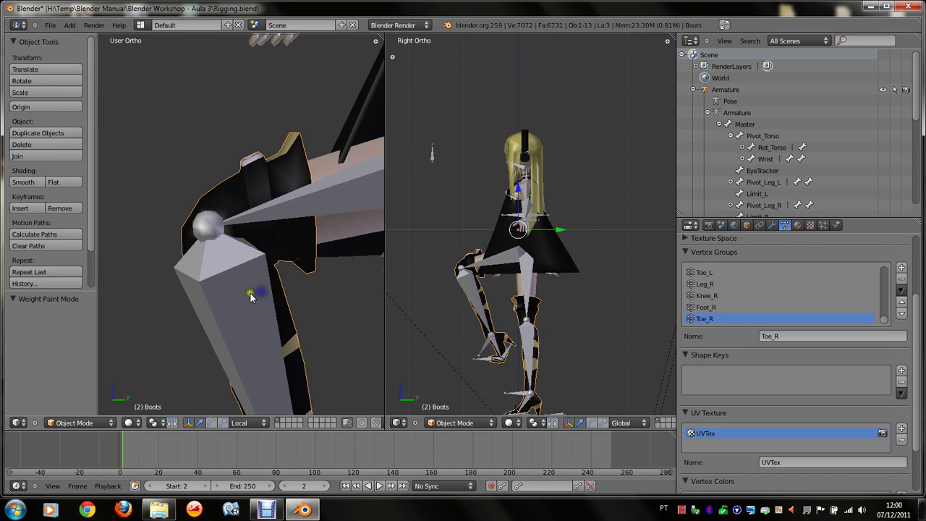
pyautogui.rightClick(250, 292)
pyautogui.hotkey('ctrl', 'Tab')
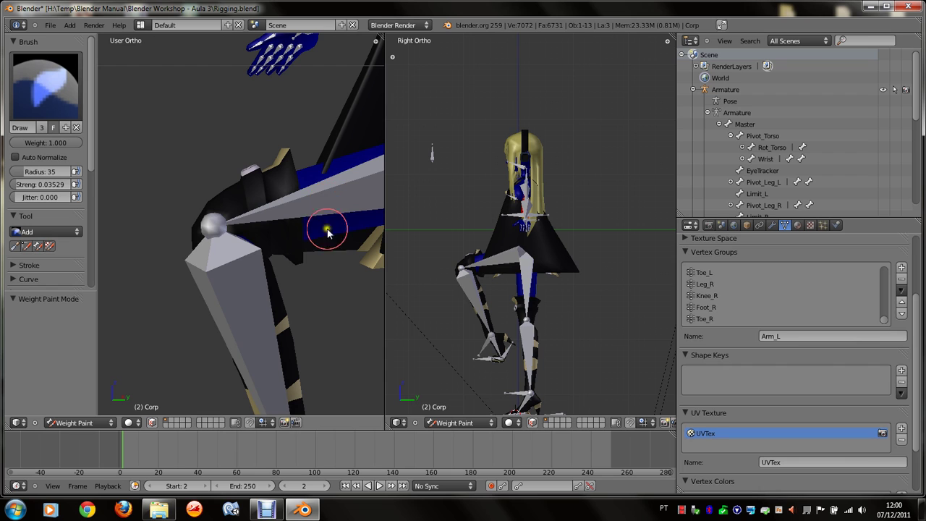
pyautogui.hotkey('ctrl', 'Tab')
pyautogui.hotkey('ctrl', 'Tab')
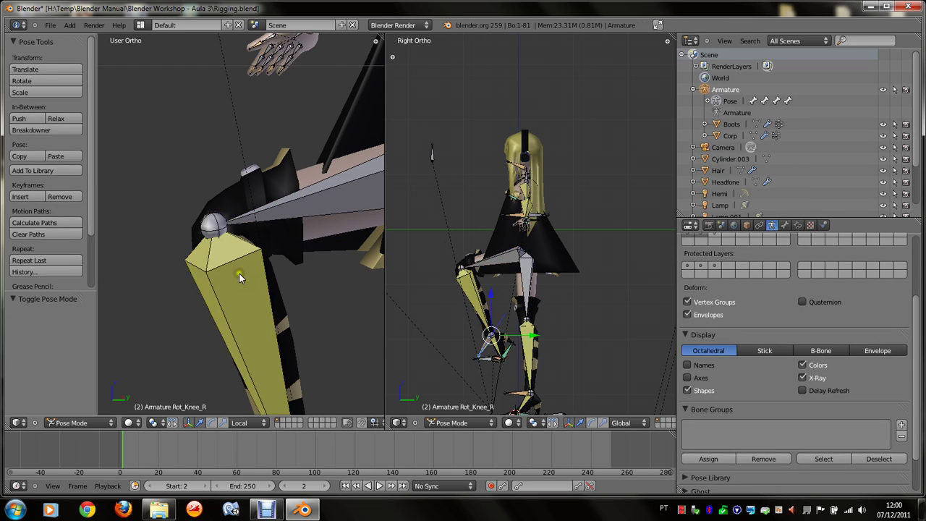
pyautogui.keyDown('shift'); pyautogui.rightClick(297, 194); pyautogui.keyUp('shift')
pyautogui.hotkey('ctrl', 'Tab')
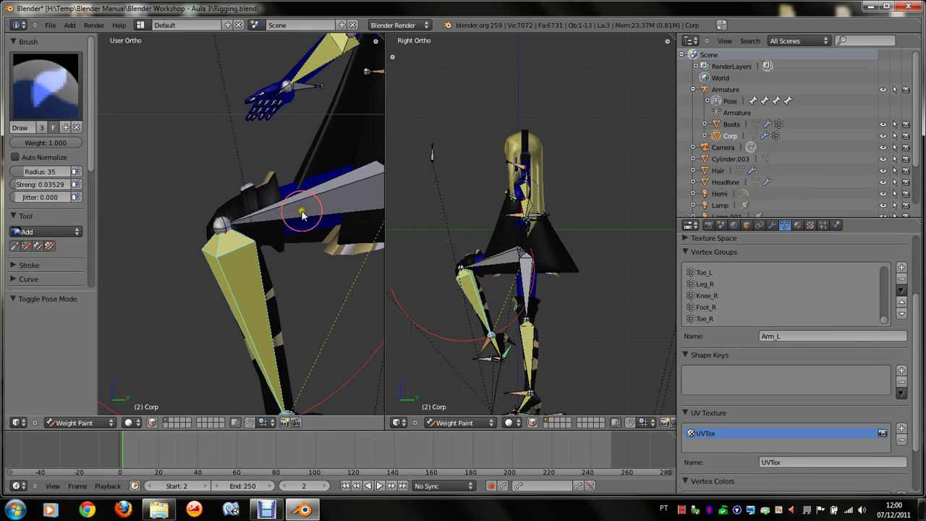
pyautogui.rightClick(305, 212)
# Step: In wireframe, select the lower right leg bone and paint weight around the knee
pyautogui.press('z')
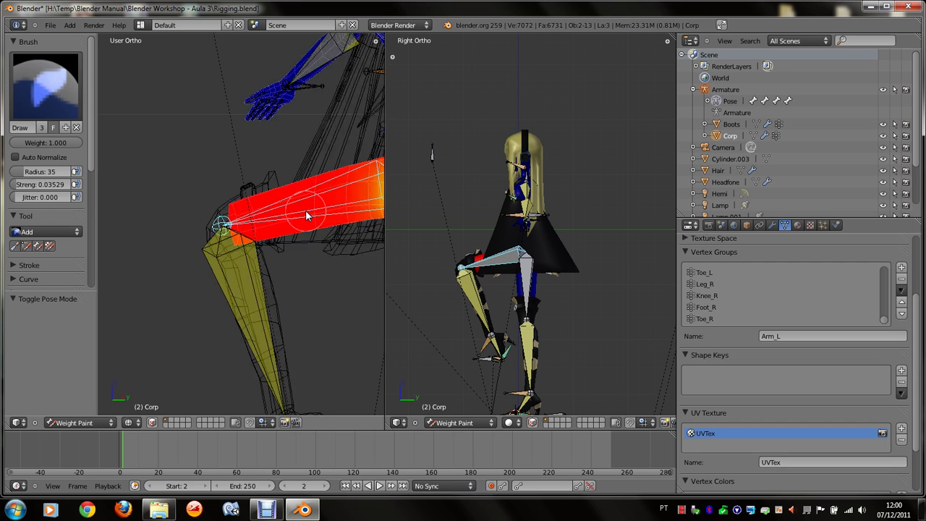
pyautogui.press('KP_3')
pyautogui.scroll(2, 307, 215)
pyautogui.rightClick(252, 263)
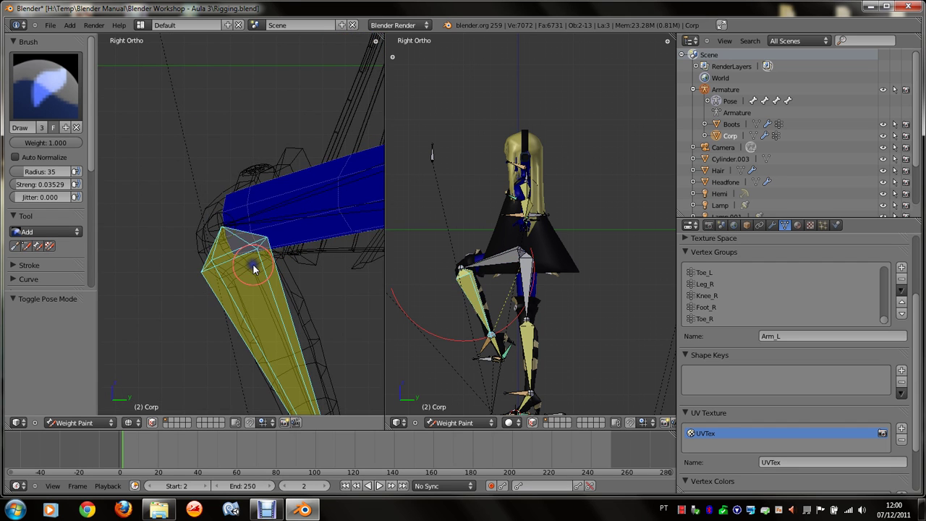
pyautogui.rightClick(277, 203)
pyautogui.rightClick(242, 267)
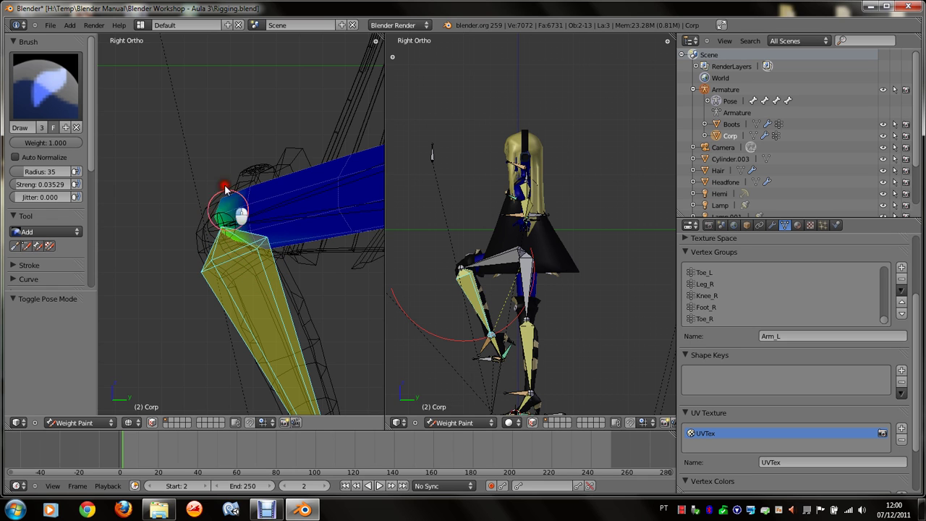
pyautogui.moveTo(228, 198); pyautogui.dragTo(243, 177)
pyautogui.press('KP_1')
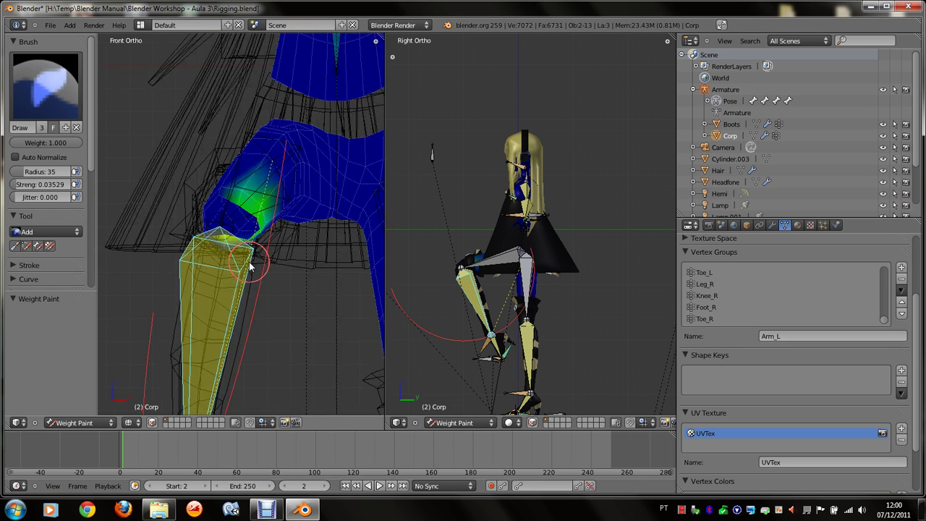
pyautogui.moveTo(244, 214); pyautogui.dragTo(248, 203)
pyautogui.moveTo(248, 202); pyautogui.dragTo(247, 209, button='middle')
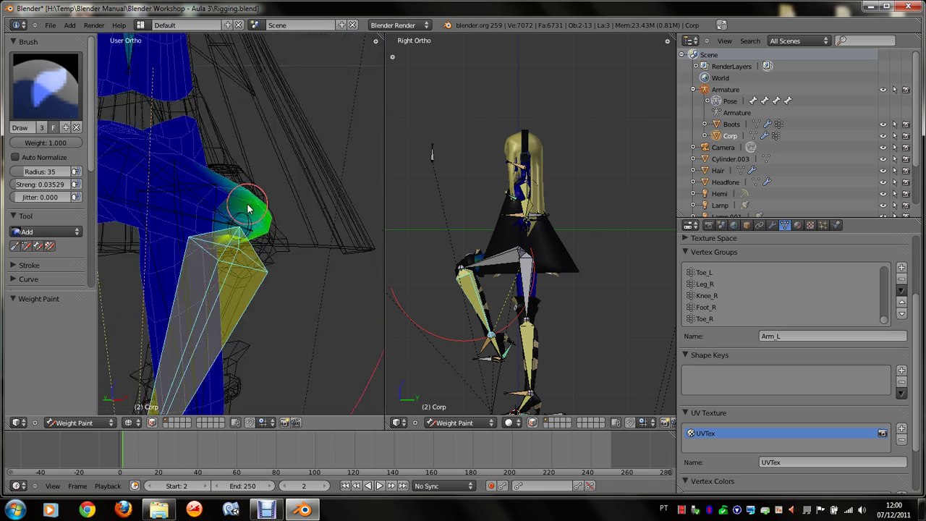
pyautogui.moveTo(259, 207)
pyautogui.mouseDown()
pyautogui.moveTo(217, 263)
pyautogui.moveTo(248, 196)
pyautogui.moveTo(223, 255)
pyautogui.mouseUp()
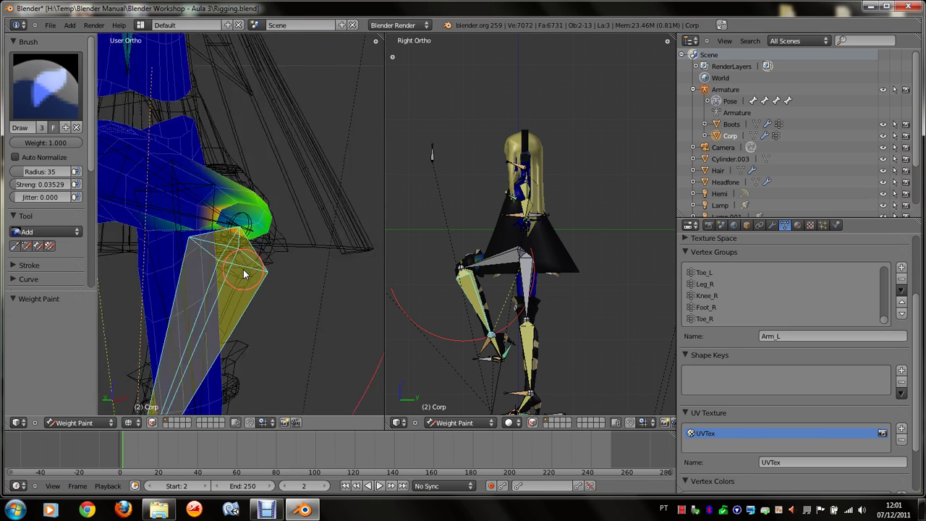
pyautogui.moveTo(243, 269); pyautogui.dragTo(243, 269, button='middle')
# Step: Make Knee_R the active vertex group and paint its weight onto the right knee
pyautogui.keyDown('ctrl'); pyautogui.click(243, 269); pyautogui.keyUp('ctrl')
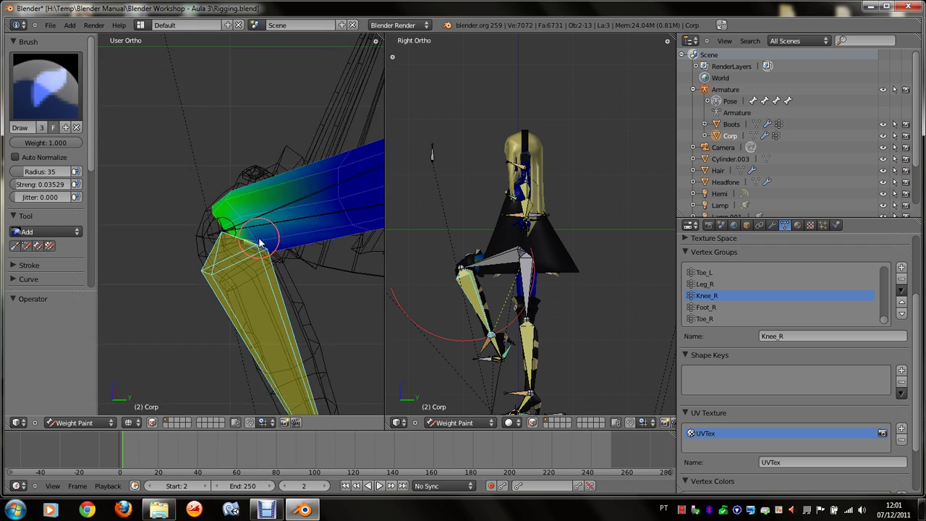
pyautogui.moveTo(259, 243); pyautogui.dragTo(263, 234, button='middle')
pyautogui.moveTo(259, 213)
pyautogui.mouseDown()
pyautogui.moveTo(243, 226)
pyautogui.moveTo(261, 254)
pyautogui.mouseUp()
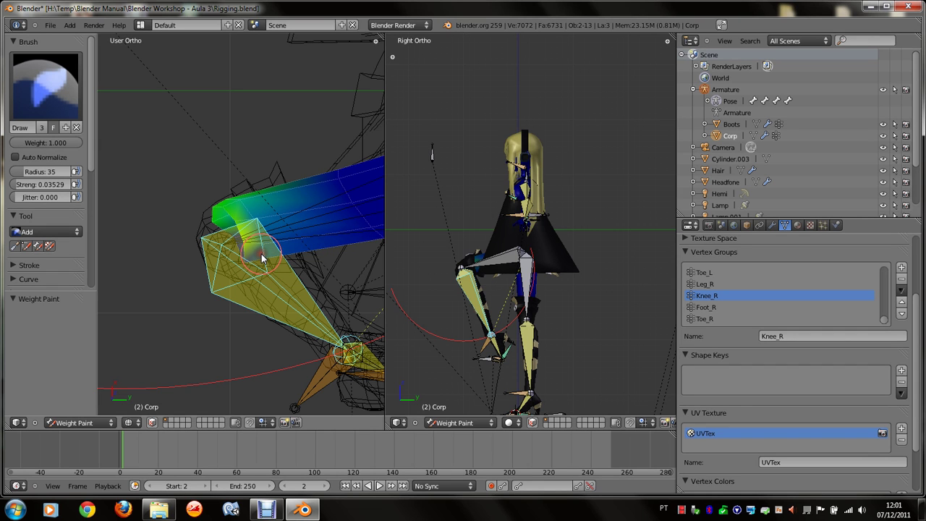
pyautogui.press('KP_1')
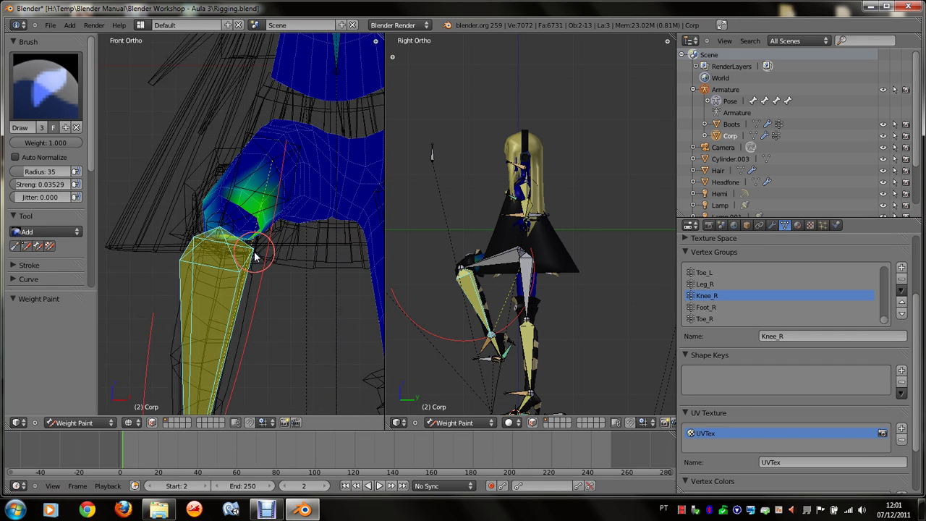
pyautogui.moveTo(254, 252); pyautogui.dragTo(225, 241, button='middle')
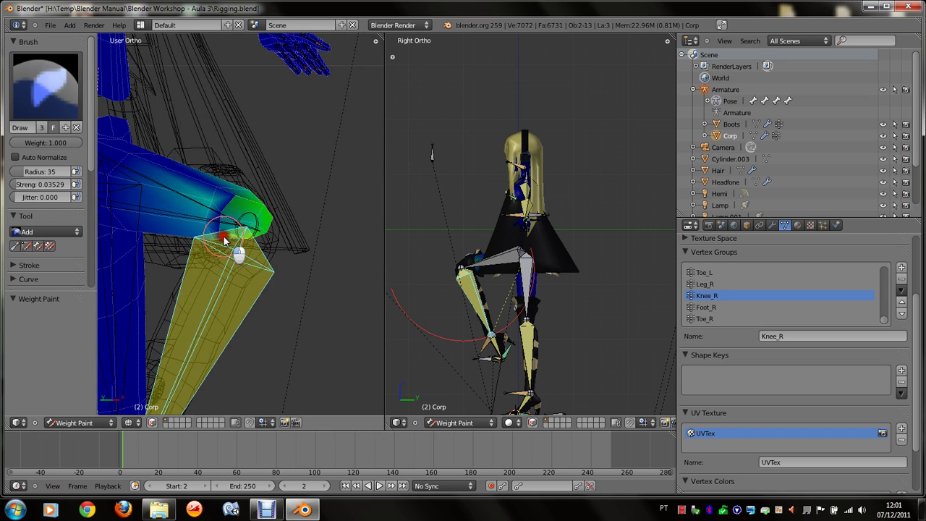
pyautogui.moveTo(225, 241)
pyautogui.mouseDown()
pyautogui.moveTo(219, 226)
pyautogui.moveTo(234, 198)
pyautogui.moveTo(217, 200)
pyautogui.moveTo(227, 190)
pyautogui.moveTo(227, 237)
pyautogui.mouseUp()
# Step: Select the thigh bone, switch the brush blend to Subtract and remove thigh weight near the knee
pyautogui.rightClick(176, 212)
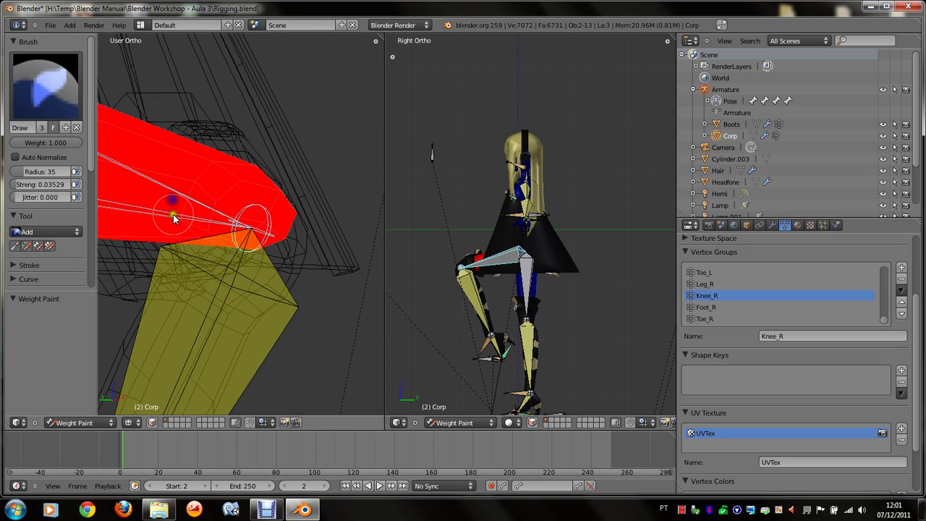
pyautogui.moveTo(263, 199); pyautogui.dragTo(263, 198, button='middle')
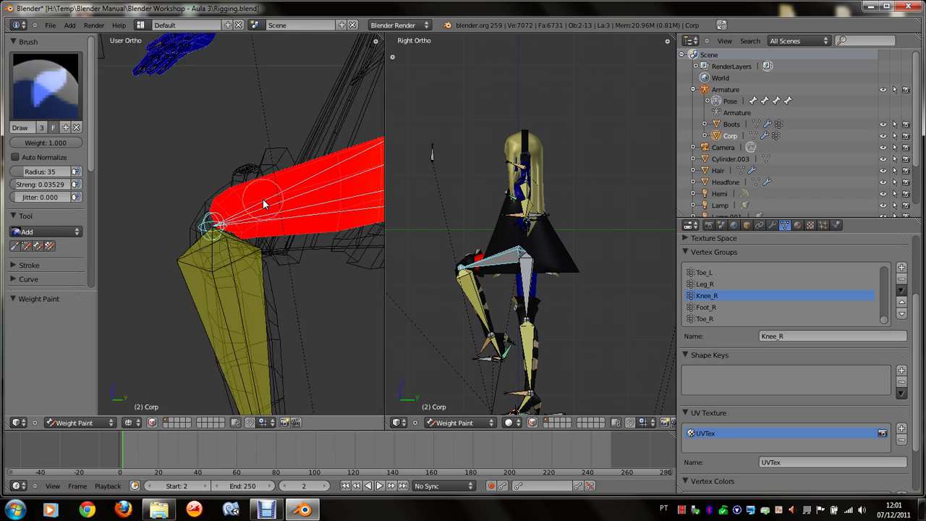
pyautogui.click(44, 232)
pyautogui.click(33, 201)
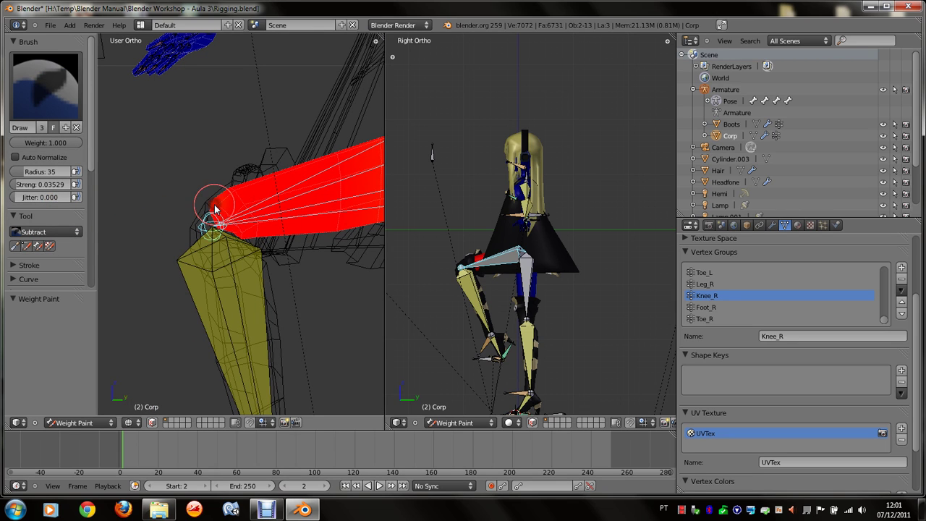
pyautogui.moveTo(214, 209)
pyautogui.mouseDown()
pyautogui.moveTo(227, 207)
pyautogui.moveTo(236, 230)
pyautogui.moveTo(265, 242)
pyautogui.moveTo(224, 201)
pyautogui.moveTo(217, 207)
pyautogui.moveTo(239, 224)
pyautogui.mouseUp()
pyautogui.hotkey('ctrl', 'a')
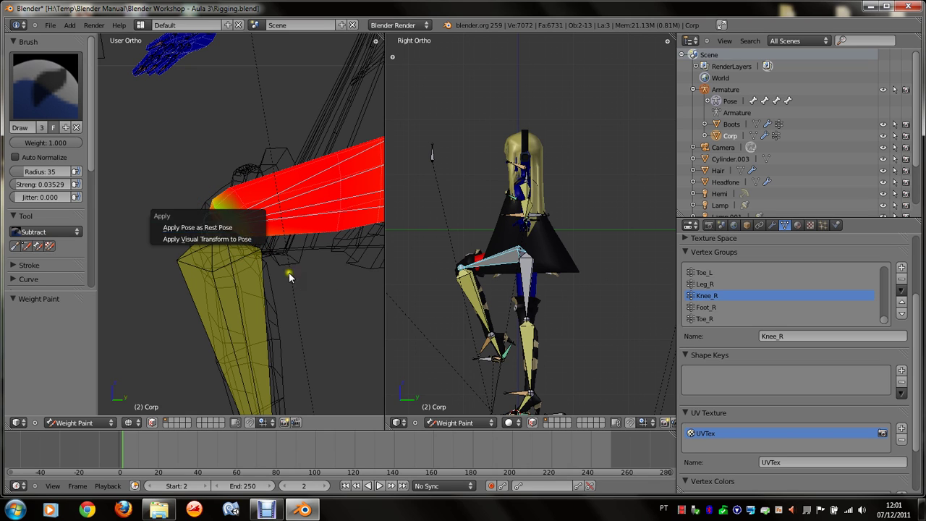
pyautogui.press('Escape')
# Step: Make Leg_R active and subtract its red thigh weights near the knee, undoing the final stroke
pyautogui.keyDown('ctrl'); pyautogui.click(265, 269); pyautogui.keyUp('ctrl')
pyautogui.scroll(2, 246, 256)
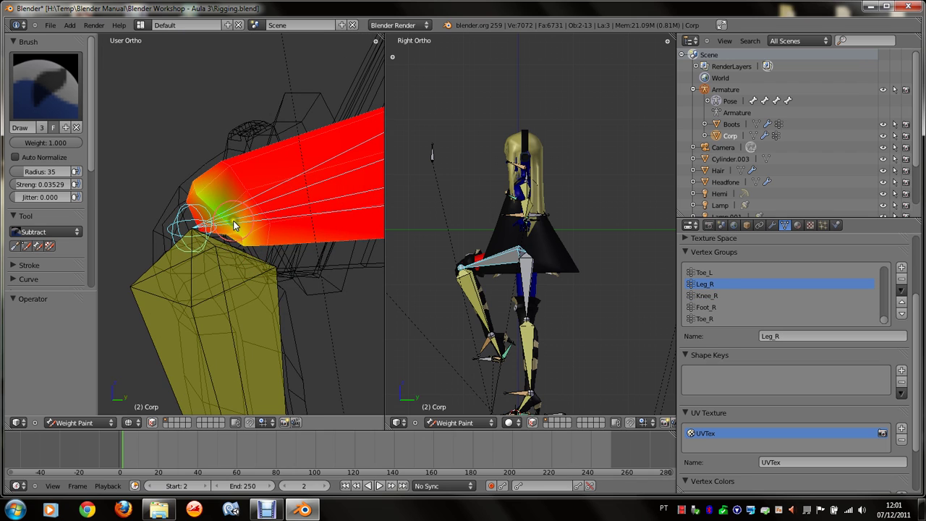
pyautogui.moveTo(233, 226)
pyautogui.mouseDown()
pyautogui.moveTo(253, 244)
pyautogui.moveTo(224, 200)
pyautogui.mouseUp()
pyautogui.moveTo(253, 231)
pyautogui.mouseDown()
pyautogui.moveTo(254, 215)
pyautogui.moveTo(217, 164)
pyautogui.moveTo(258, 215)
pyautogui.moveTo(268, 252)
pyautogui.mouseUp()
pyautogui.moveTo(213, 176); pyautogui.dragTo(213, 176, button='middle')
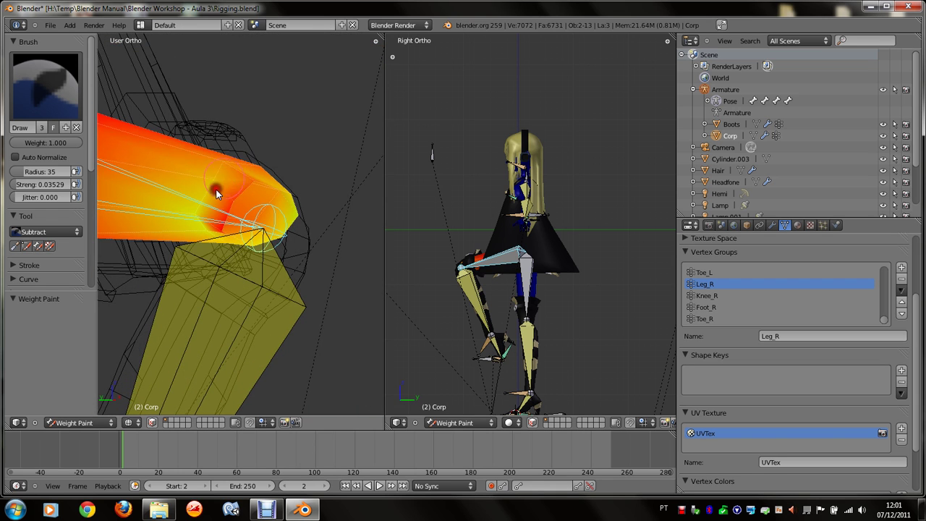
pyautogui.moveTo(217, 192)
pyautogui.mouseDown()
pyautogui.moveTo(236, 161)
pyautogui.moveTo(226, 187)
pyautogui.mouseUp()
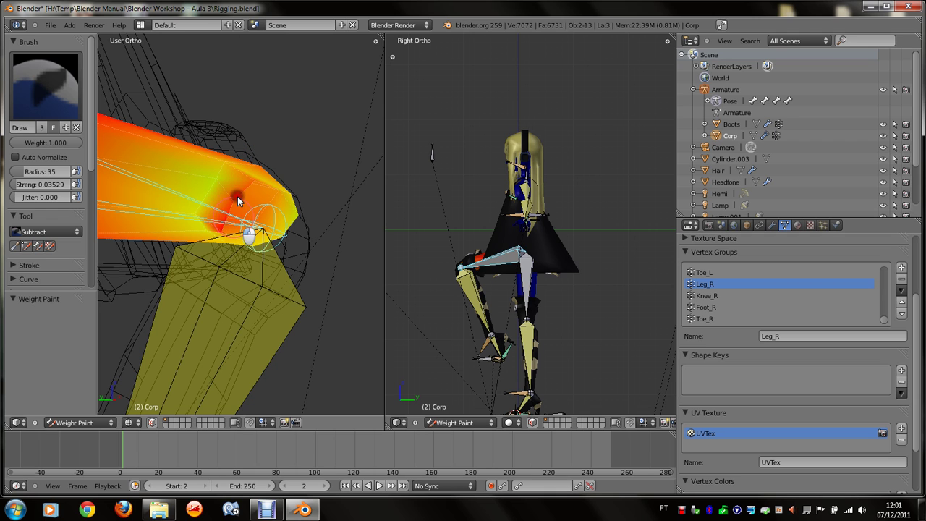
pyautogui.moveTo(237, 192); pyautogui.dragTo(238, 192, button='middle')
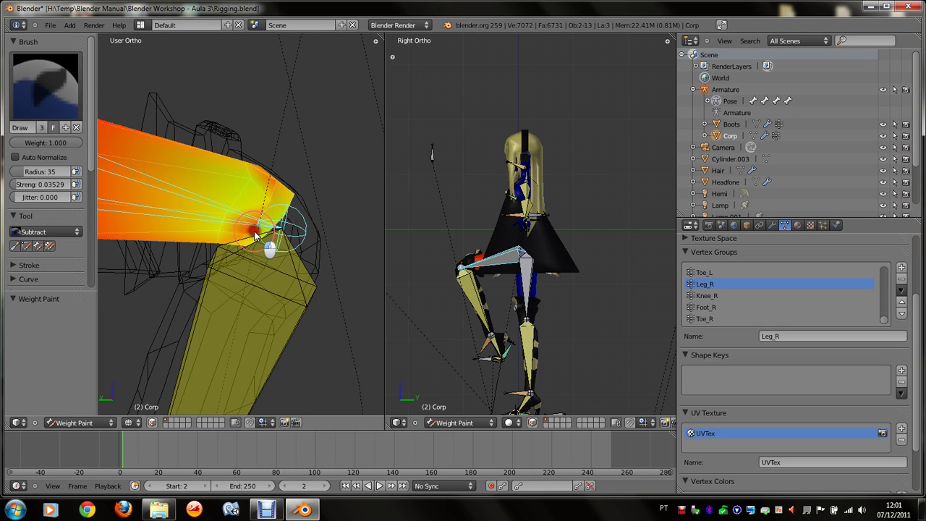
pyautogui.moveTo(255, 232)
pyautogui.mouseDown()
pyautogui.moveTo(274, 192)
pyautogui.moveTo(244, 242)
pyautogui.mouseUp()
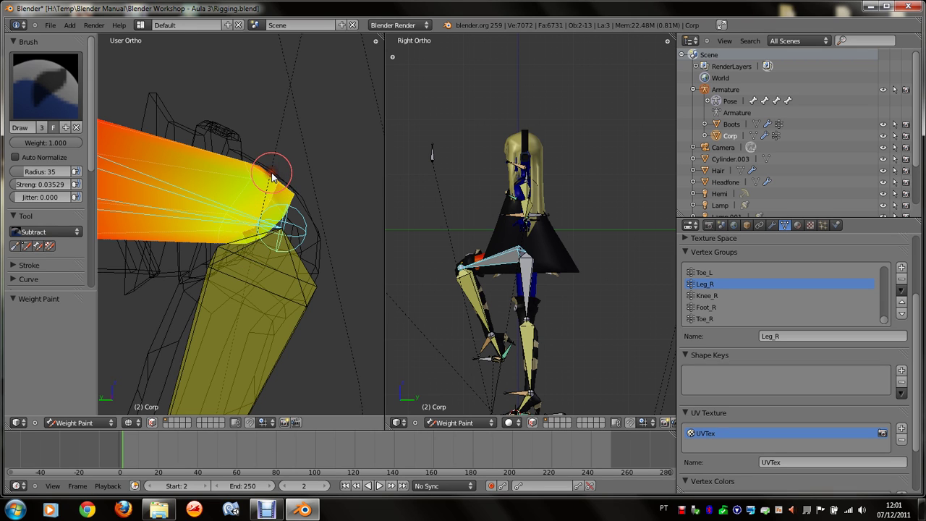
pyautogui.moveTo(273, 180); pyautogui.dragTo(270, 185, button='middle')
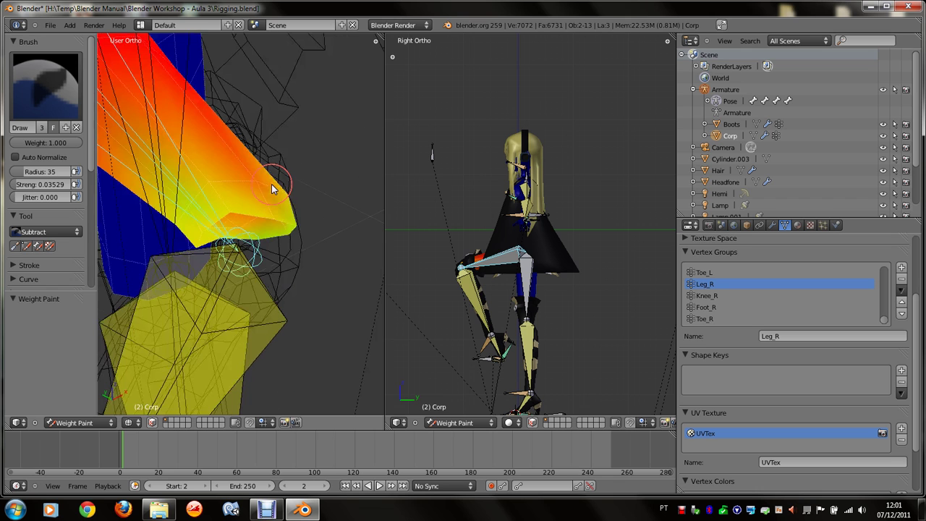
pyautogui.moveTo(220, 190); pyautogui.dragTo(340, 186)
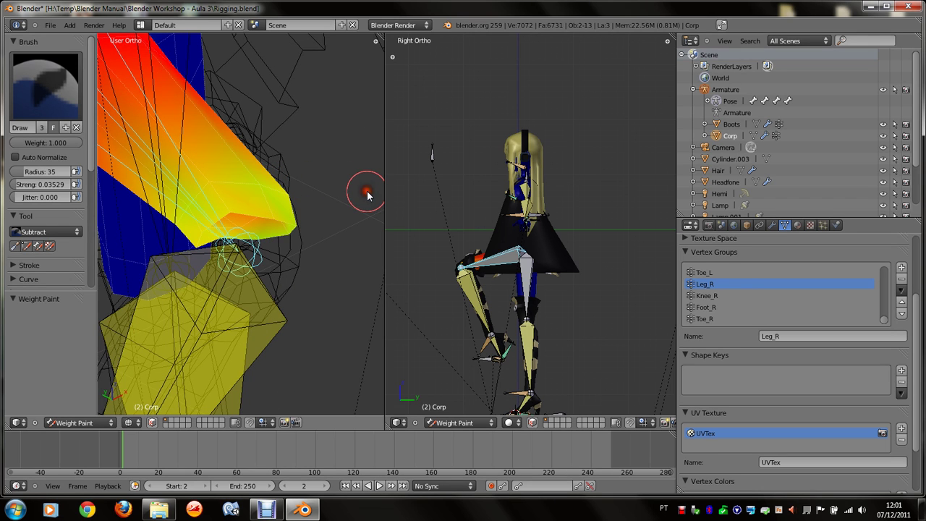
pyautogui.hotkey('ctrl', 'z')
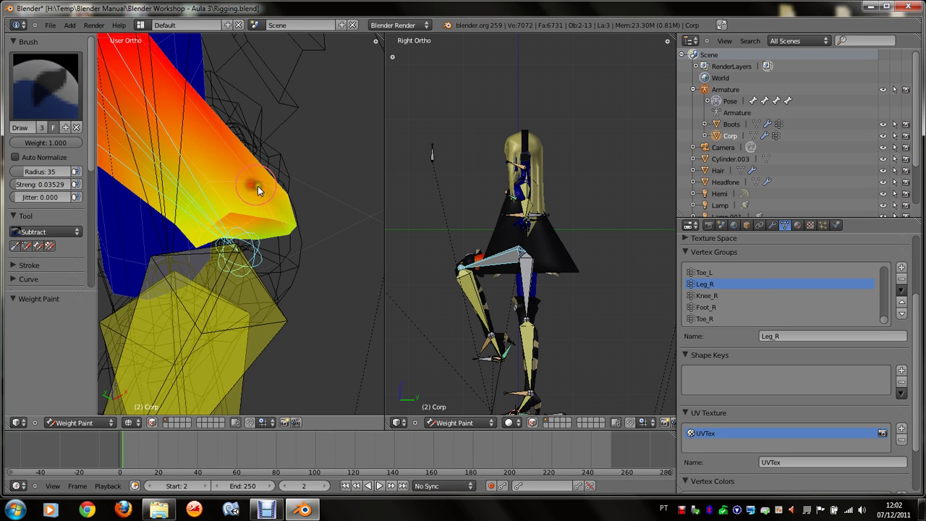
pyautogui.hotkey('ctrl', 'z')
pyautogui.hotkey('ctrl', 'Tab')
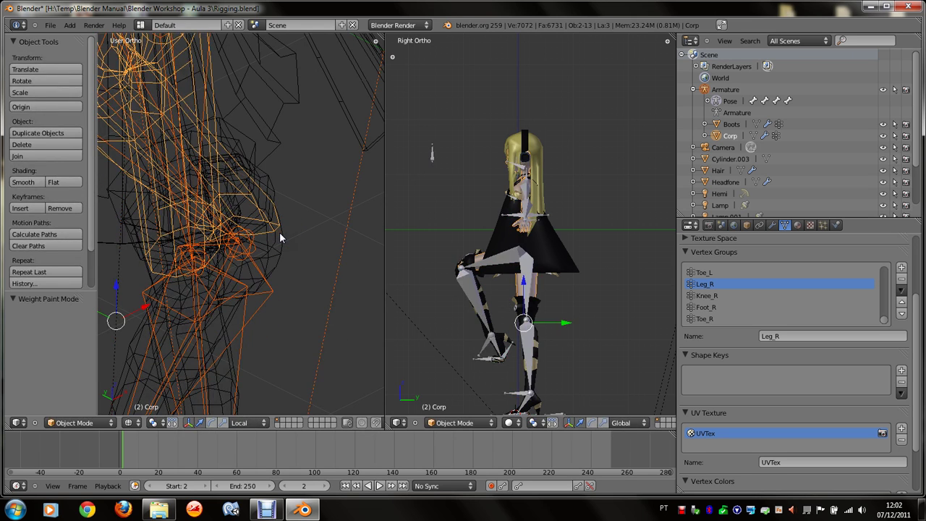
pyautogui.hotkey('ctrl', 'Tab')
pyautogui.hotkey('ctrl', 'z')
pyautogui.hotkey('ctrl', 'z')
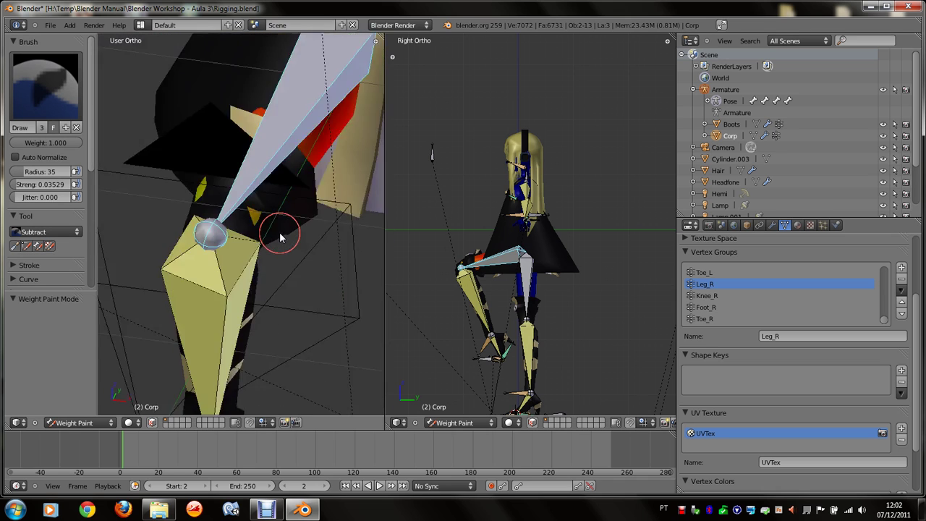
pyautogui.hotkey('ctrl', 'z')
pyautogui.hotkey('ctrl', 'z')
pyautogui.hotkey('ctrl', 'z')
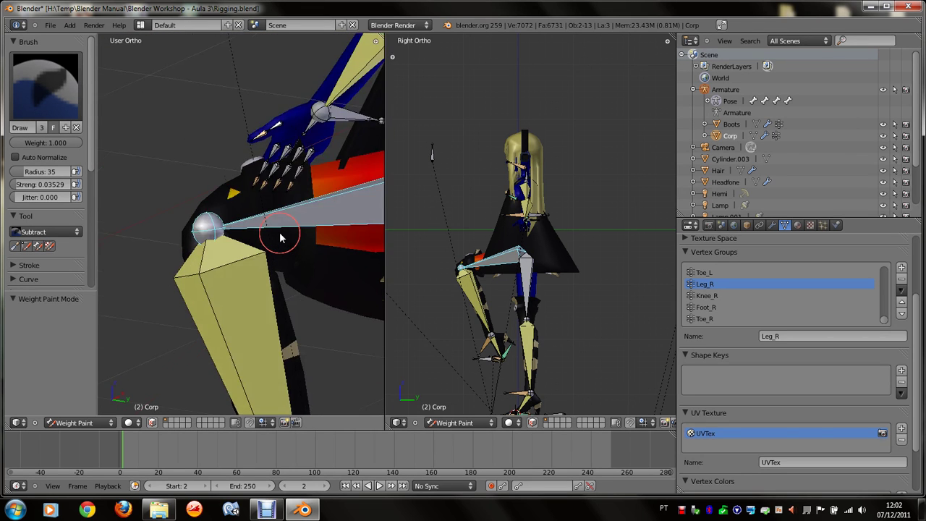
pyautogui.hotkey('ctrl', 'z')
pyautogui.hotkey('ctrl', 'z')
pyautogui.hotkey('ctrl', 'z')
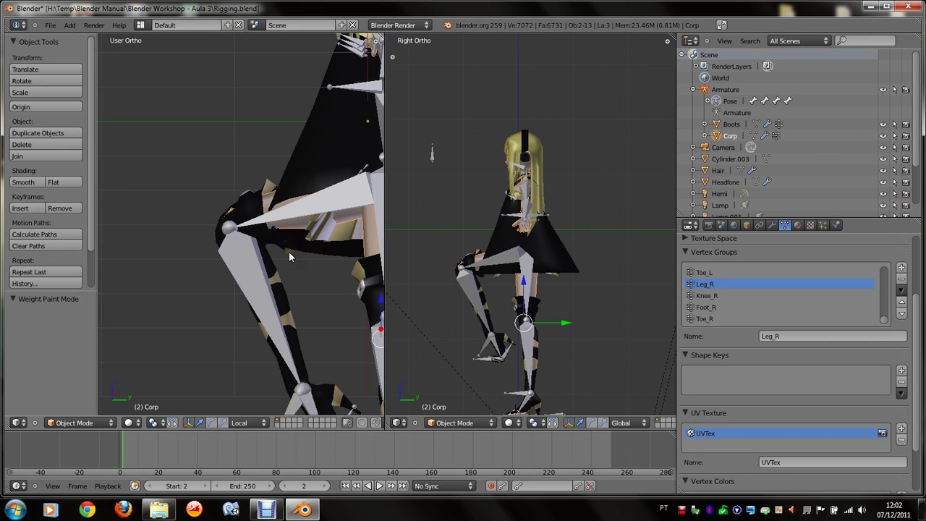
pyautogui.hotkey('ctrl', 'z')
pyautogui.hotkey('ctrl', 'z')
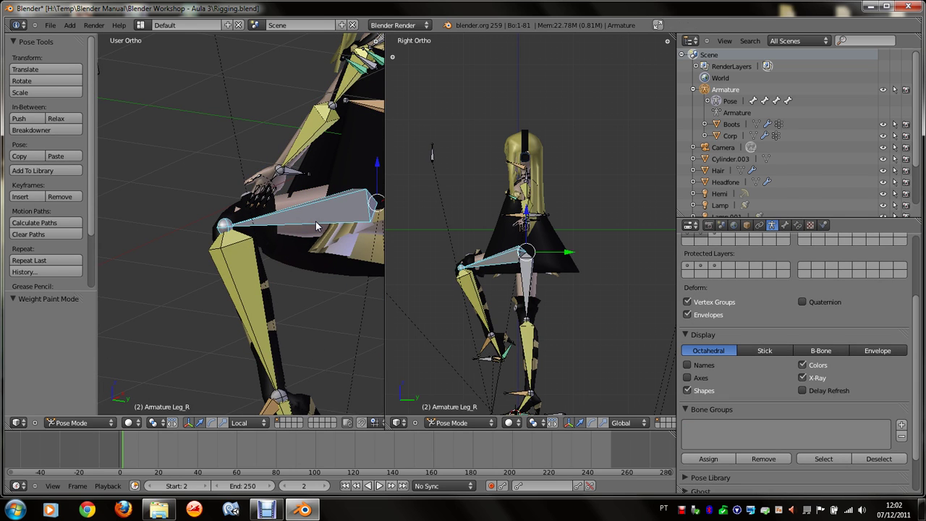
pyautogui.hotkey('ctrl', 'z')
pyautogui.hotkey('ctrl', 'z')
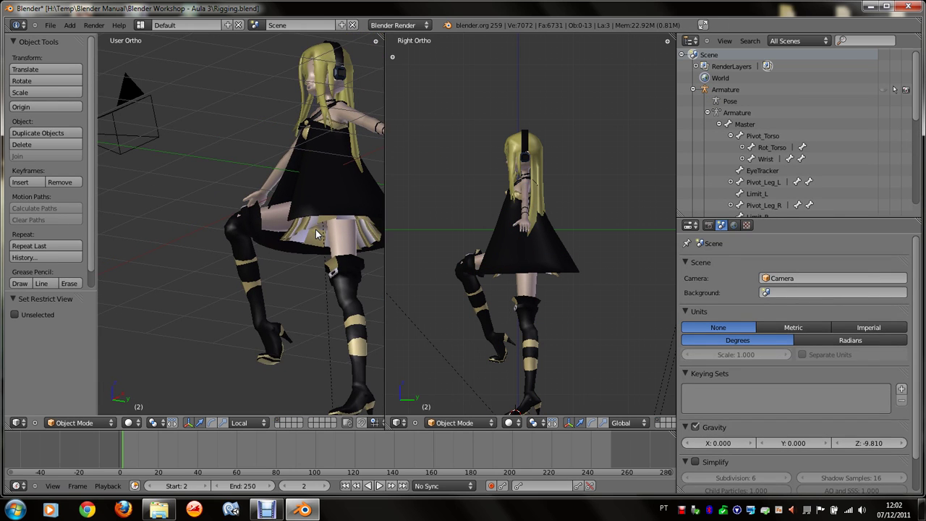
pyautogui.hotkey('ctrl', 'z')
pyautogui.hotkey('ctrl', 'z')
pyautogui.hotkey('ctrl', 'z')
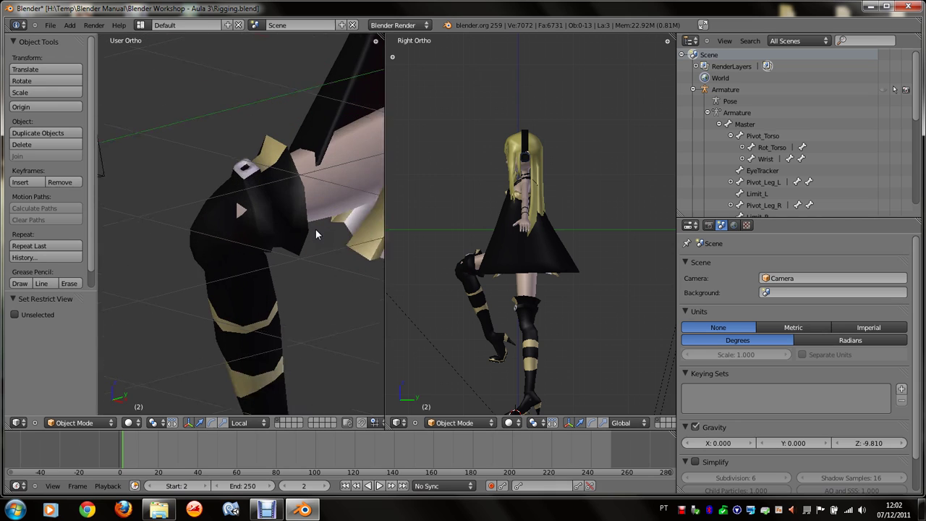
pyautogui.hotkey('ctrl', 'z')
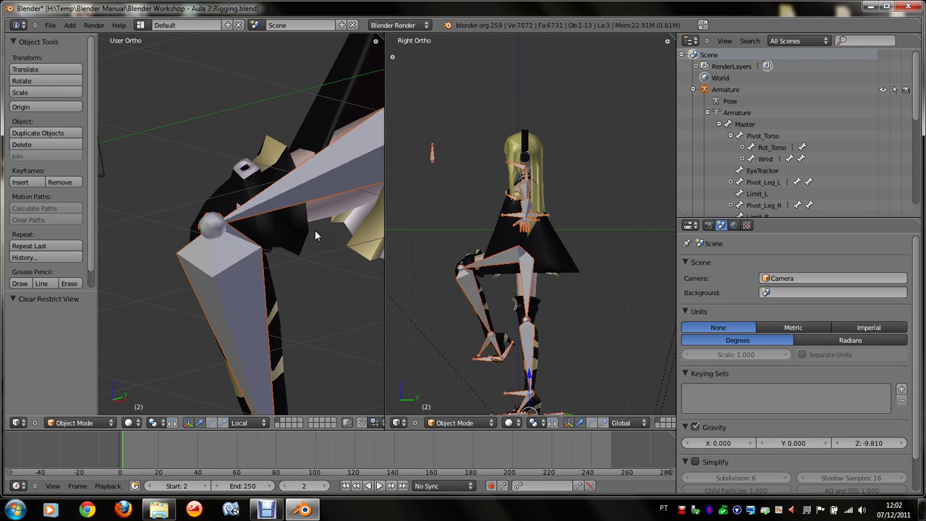
pyautogui.hotkey('ctrl', 'z')
pyautogui.hotkey('ctrl', 'z')
pyautogui.hotkey('ctrl', 'z')
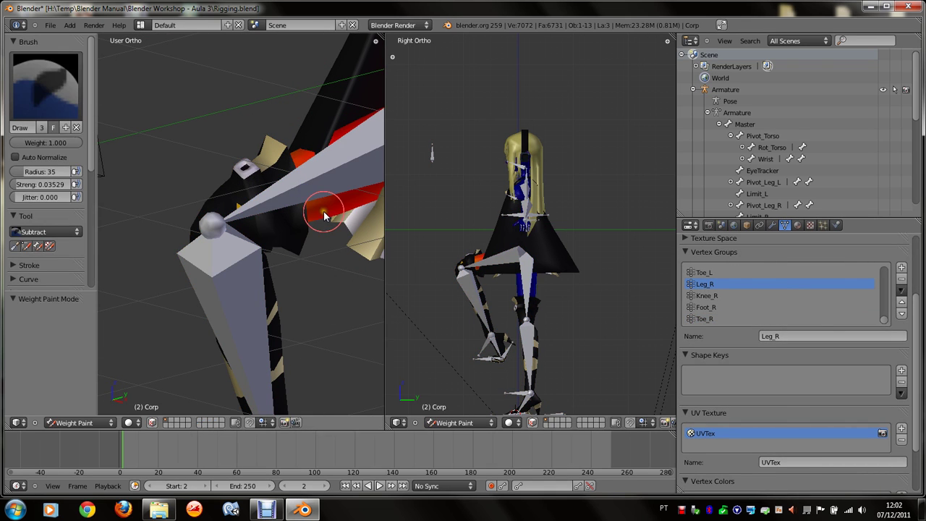
pyautogui.hotkey('ctrl', 'z')
pyautogui.hotkey('ctrl', 'z')
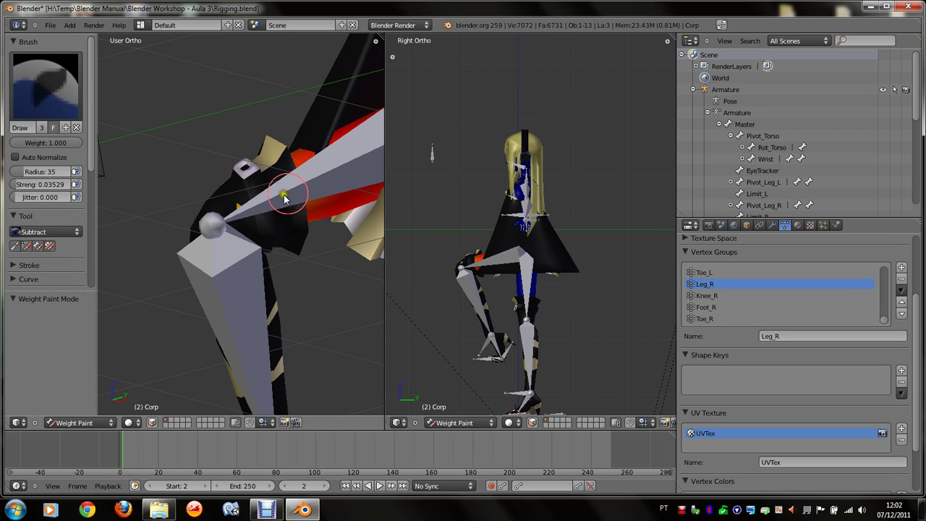
pyautogui.hotkey('ctrl', 'z')
pyautogui.hotkey('ctrl', 'z')
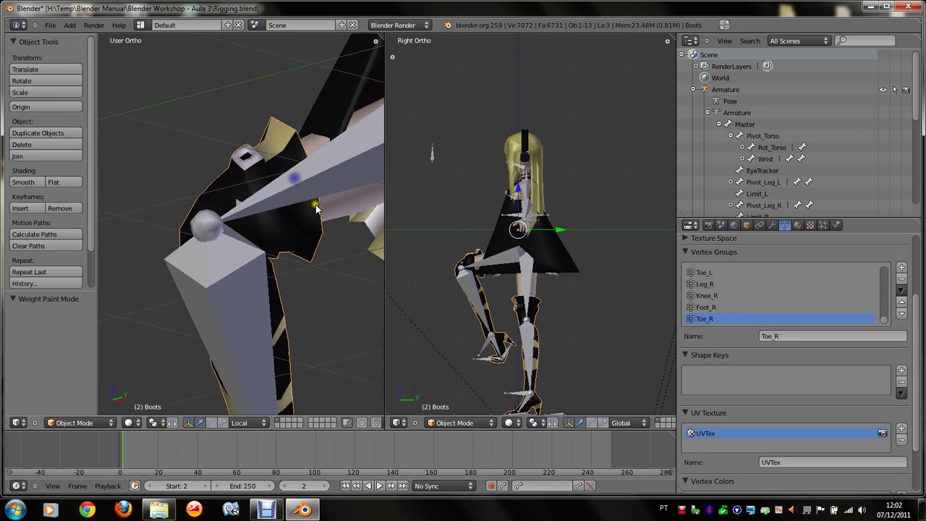
pyautogui.hotkey('ctrl', 'z')
pyautogui.hotkey('ctrl', 'z')
pyautogui.hotkey('ctrl', 'z')
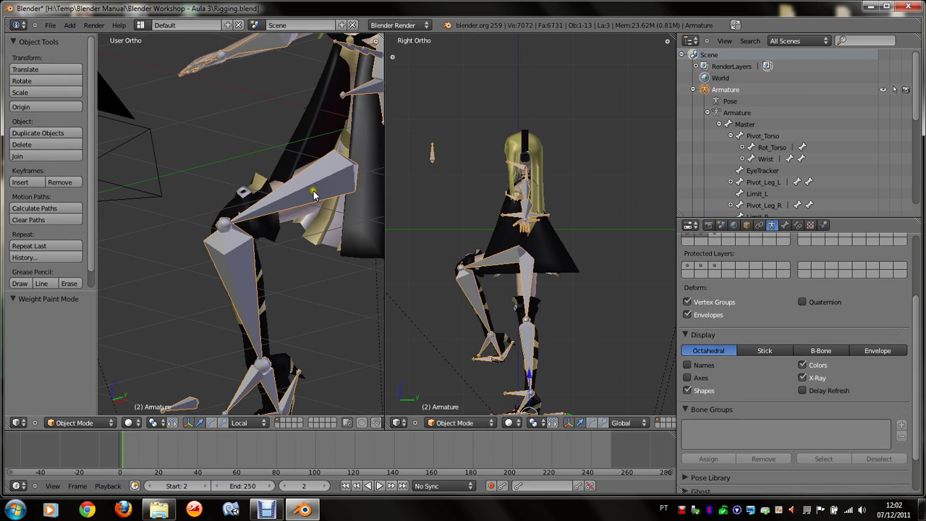
pyautogui.hotkey('ctrl', 'shift', 'z')
pyautogui.hotkey('ctrl', 'shift', 'z')
pyautogui.hotkey('ctrl', 'shift', 'z')
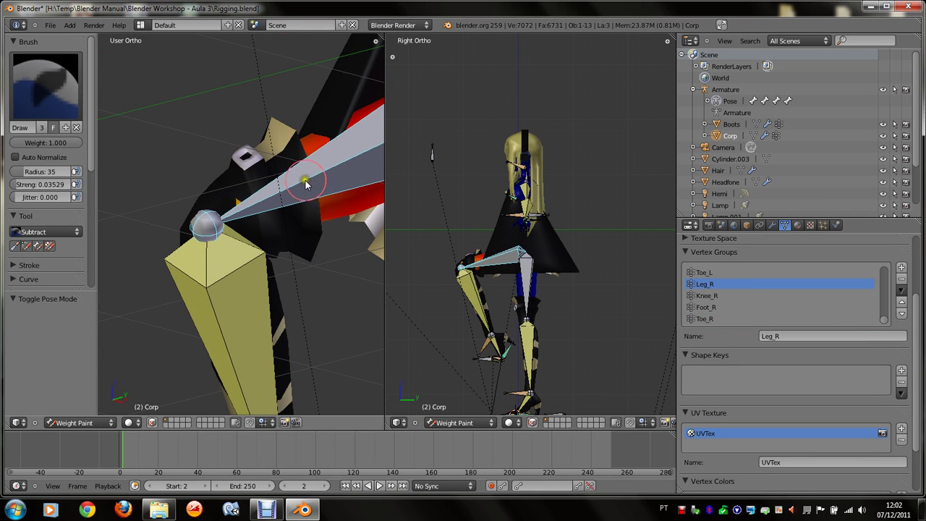
# Step: Select the right leg bone and set the brush blend to Add
pyautogui.scroll(2, 238, 227)
pyautogui.scroll(1, 221, 239)
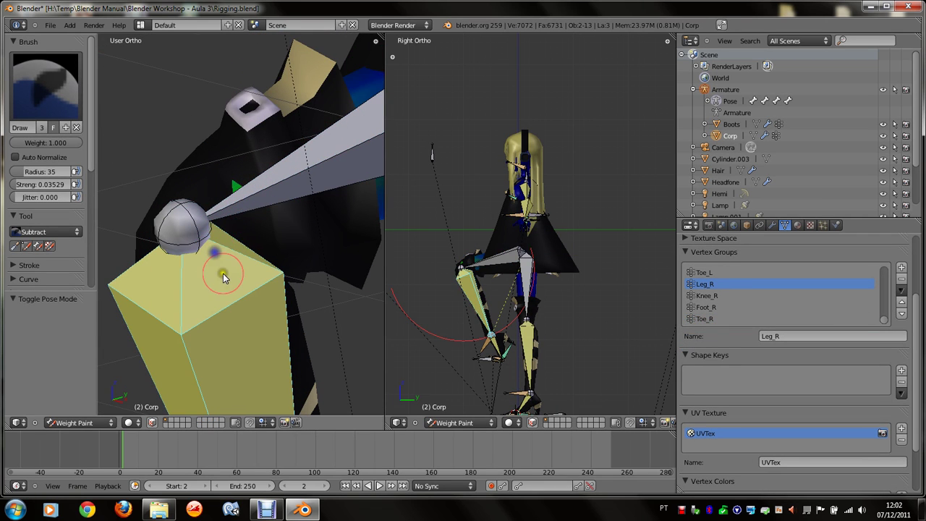
pyautogui.rightClick(239, 192)
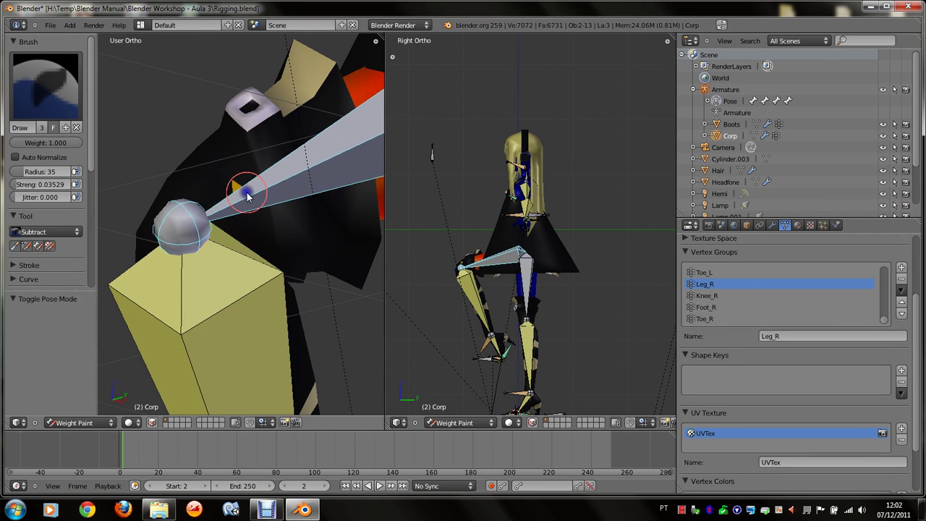
pyautogui.click(45, 216)
pyautogui.click(48, 232)
pyautogui.click(44, 230)
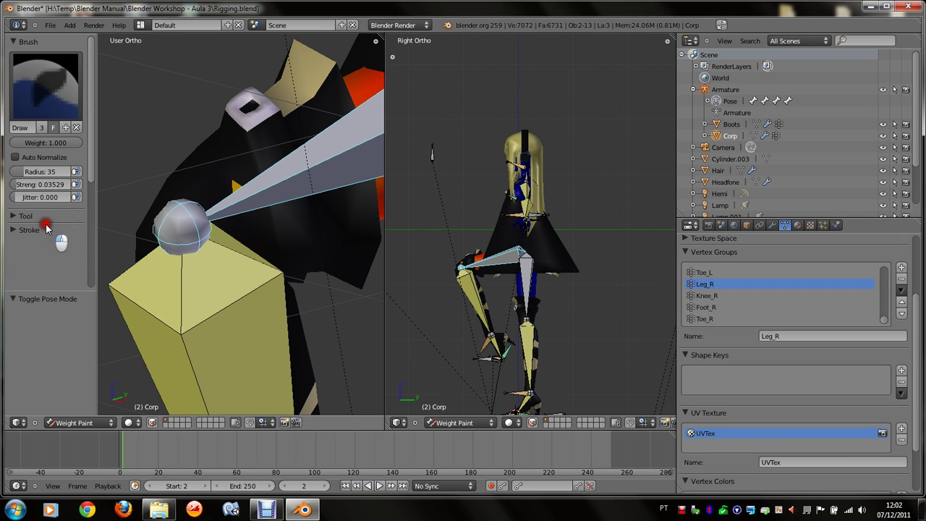
pyautogui.click(45, 215)
pyautogui.click(58, 232)
pyautogui.click(57, 208)
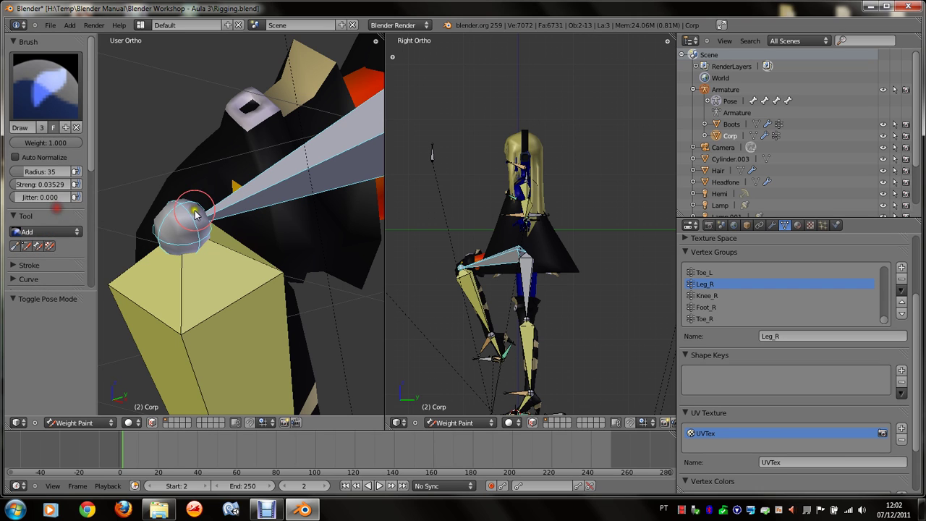
# Step: Paint extra Leg_R weight near the hip in wireframe, then put Corp into Edit Mode
pyautogui.click(241, 194)
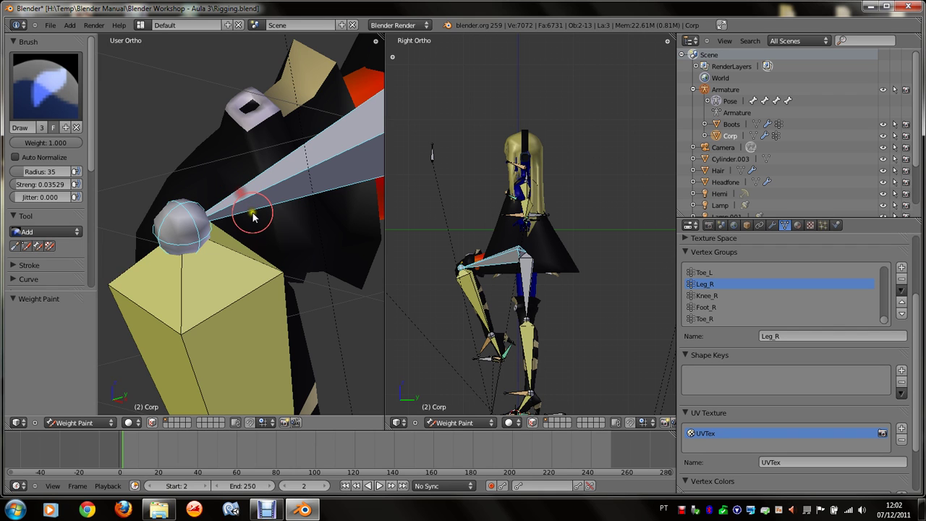
pyautogui.press('z')
pyautogui.press('z')
pyautogui.press('z')
pyautogui.moveTo(217, 155); pyautogui.dragTo(210, 153)
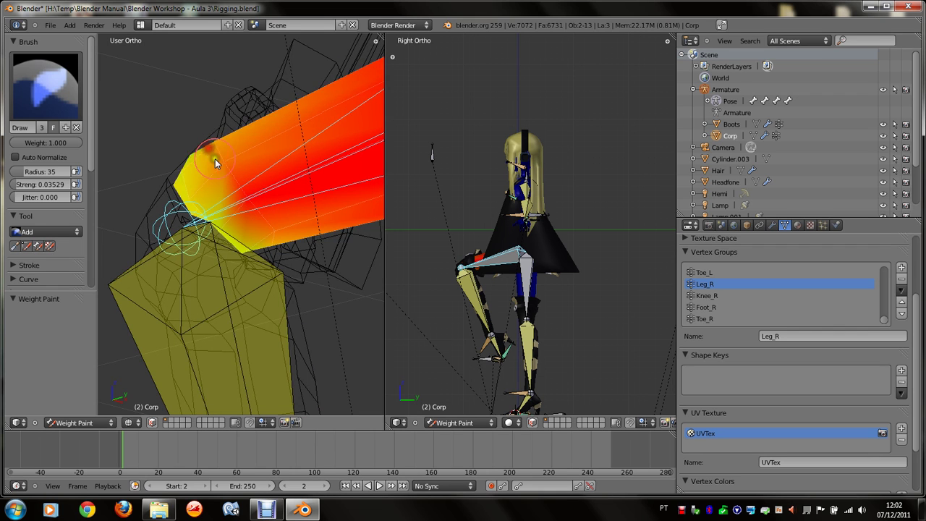
pyautogui.press('z')
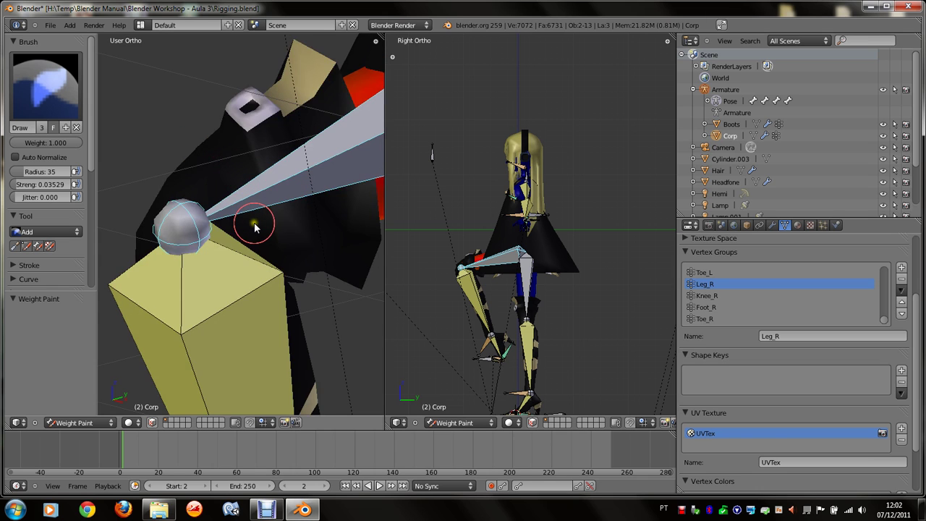
pyautogui.moveTo(255, 222); pyautogui.dragTo(253, 230, button='middle')
pyautogui.press('Tab')
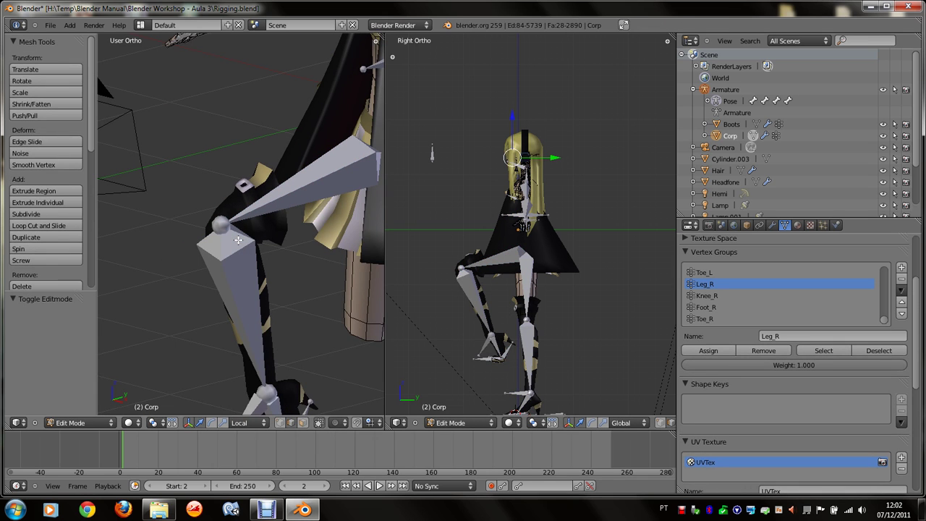
pyautogui.press('Tab')
pyautogui.hotkey('ctrl', 'Tab')
pyautogui.hotkey('ctrl', 'Tab')
pyautogui.hotkey('ctrl', 'Tab')
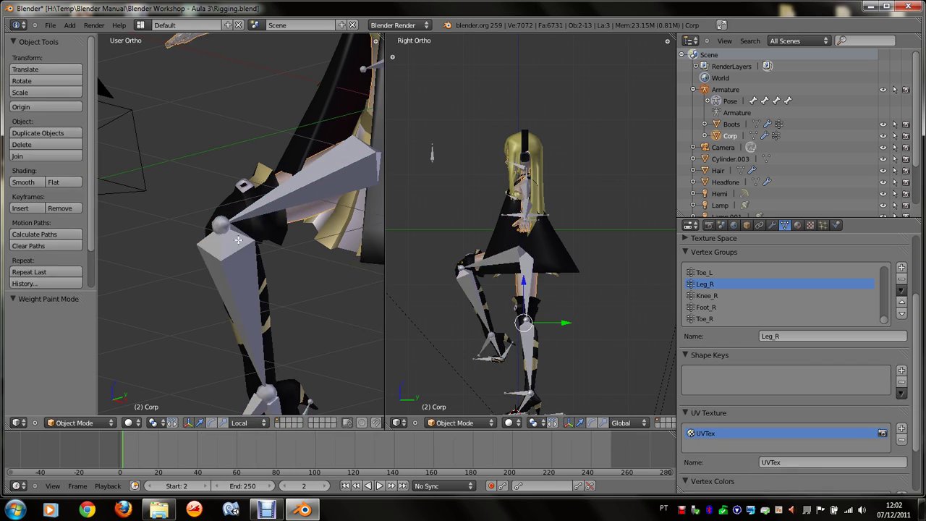
pyautogui.press('Tab')
pyautogui.press('Tab')
pyautogui.scroll(-2, 283, 257)
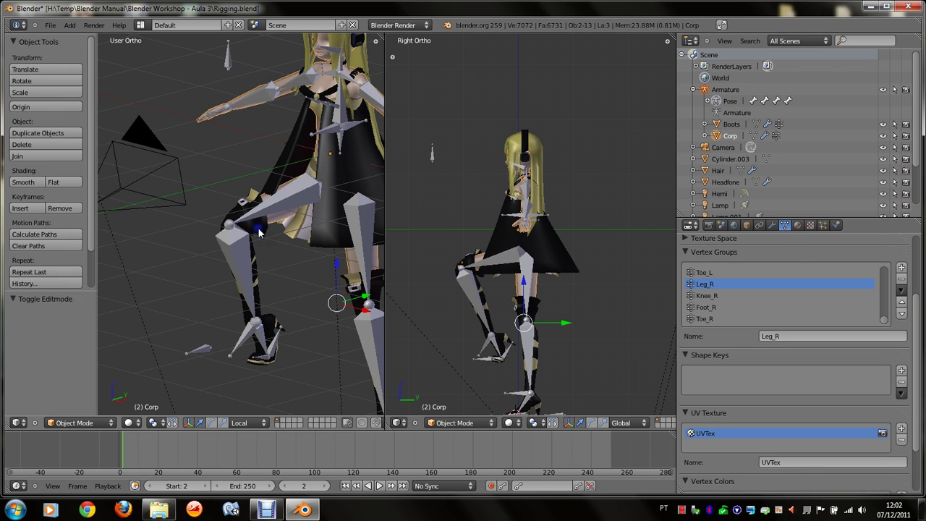
pyautogui.rightClick(259, 231)
pyautogui.hotkey('ctrl', 'Tab')
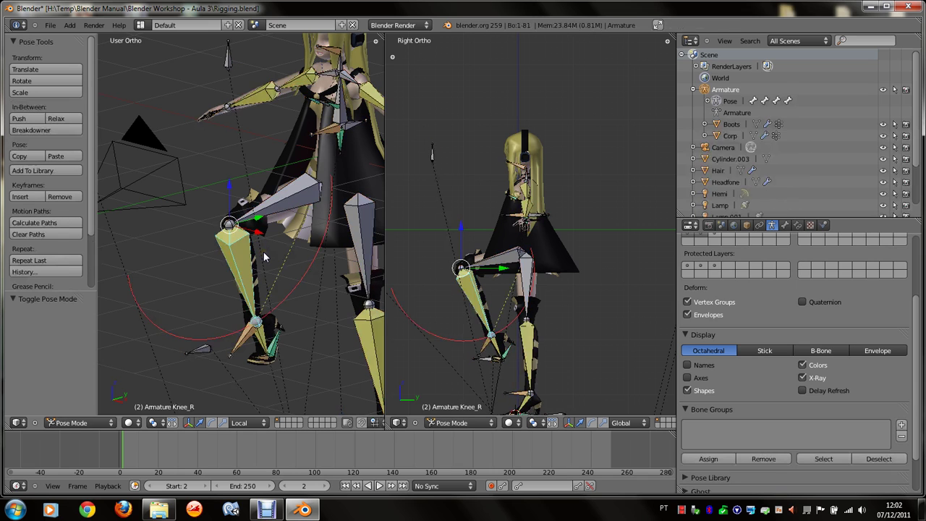
pyautogui.press('a')
pyautogui.hotkey('alt', 'r')
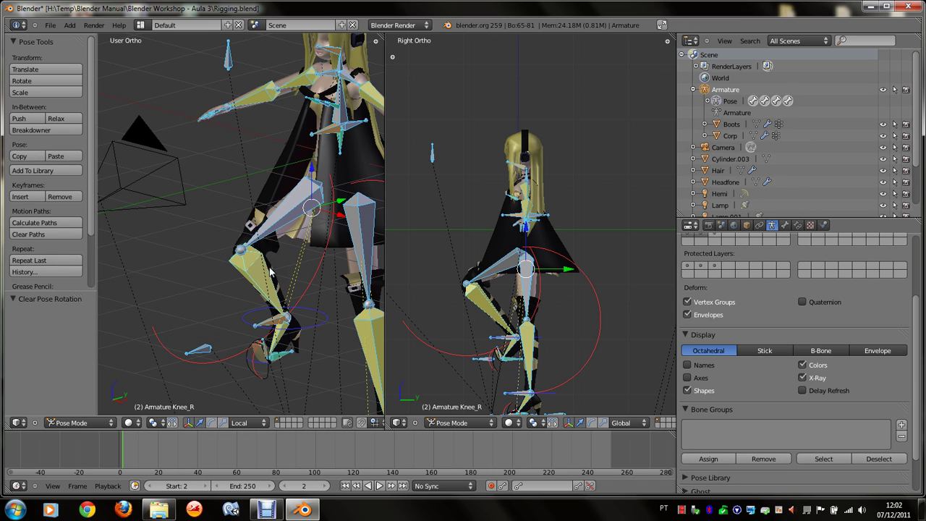
pyautogui.hotkey('alt', 'g')
pyautogui.hotkey('ctrl', 'Tab')
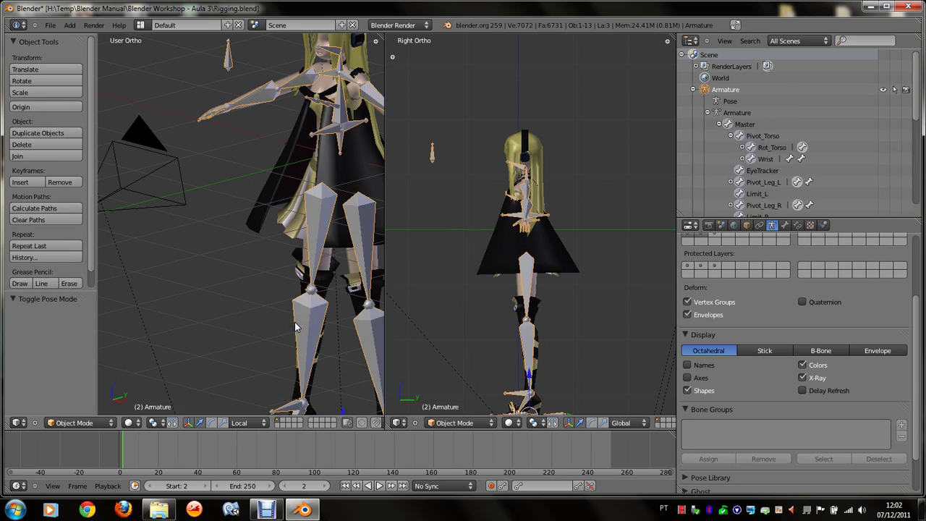
pyautogui.press('KP_3')
pyautogui.press('KP_4')
pyautogui.press('KP_4')
pyautogui.press('KP_4')
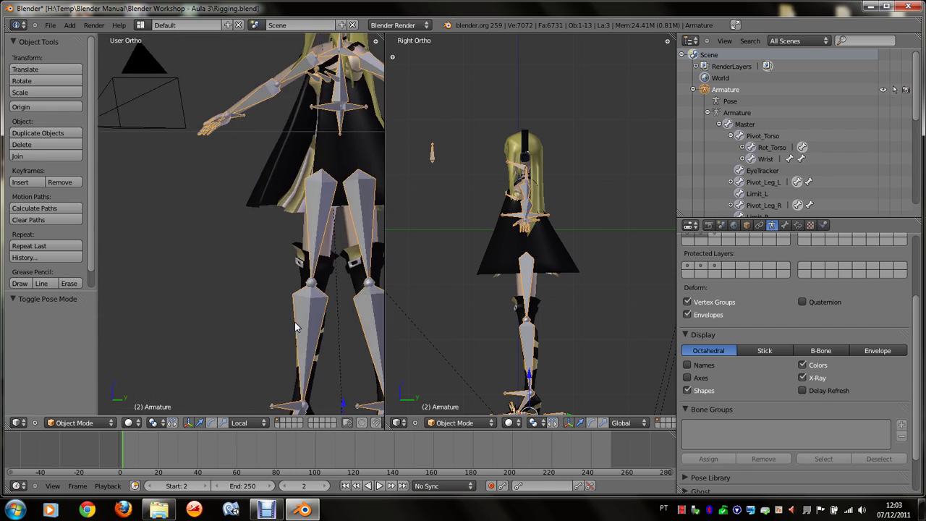
pyautogui.hotkey('ctrl', 's')
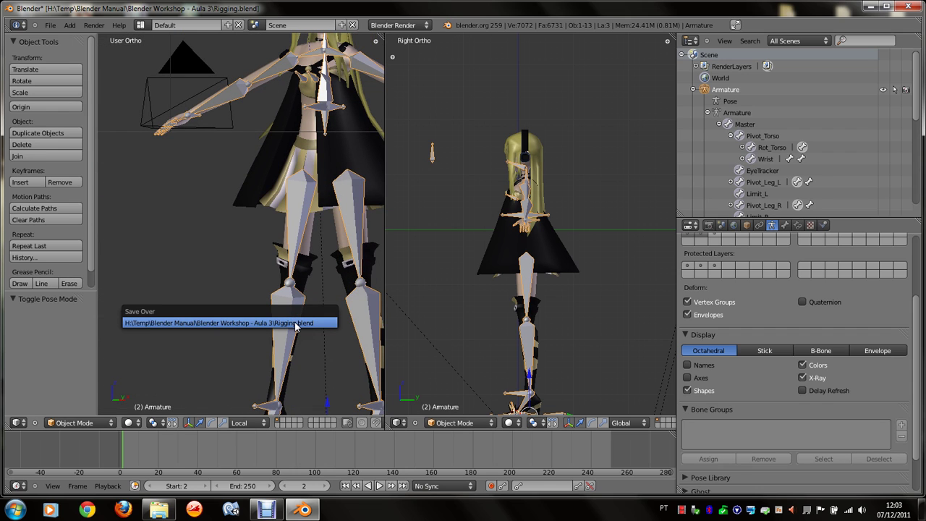
pyautogui.click(295, 324)
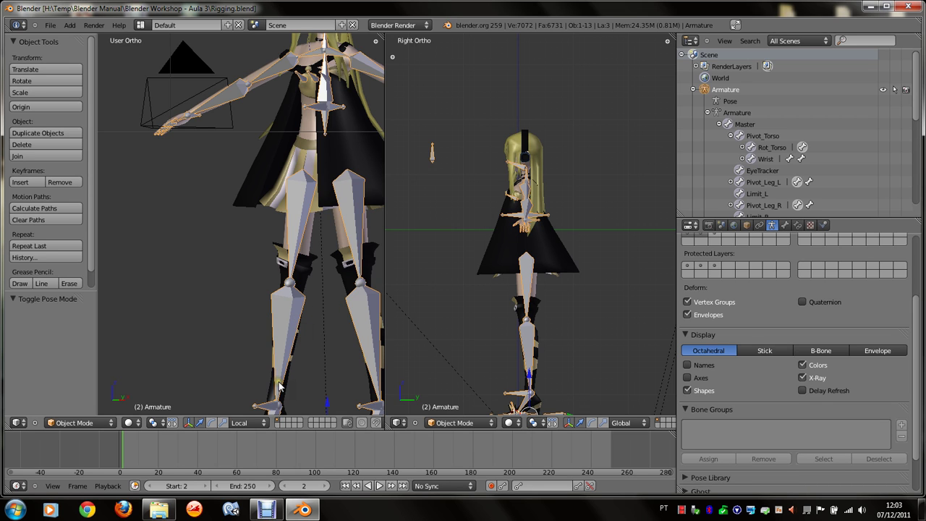
pyautogui.scroll(-5, 277, 387)
pyautogui.press('KP_1')
pyautogui.scroll(1, 280, 386)
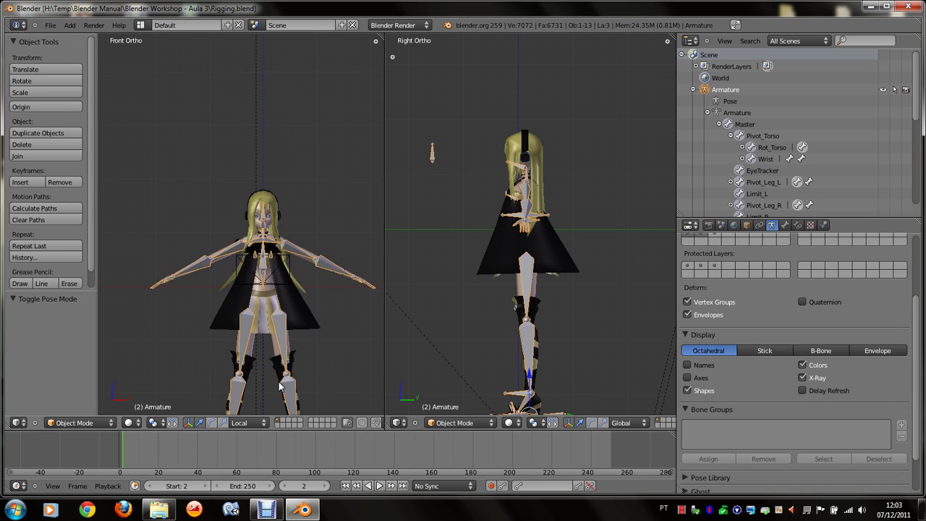
pyautogui.scroll(6, 280, 386)
pyautogui.keyDown('ctrl'); pyautogui.scroll(-3, 315, 345); pyautogui.keyUp('ctrl')
pyautogui.hotkey('ctrl', 's')
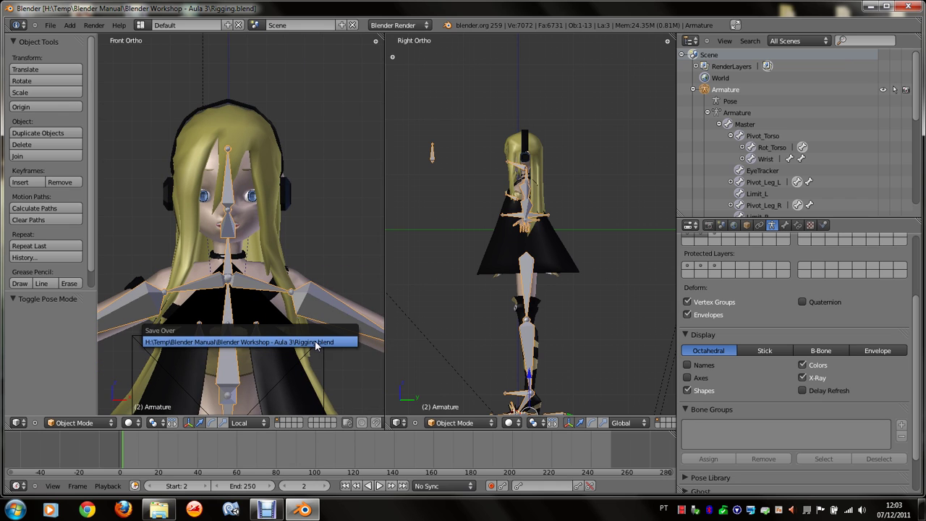
pyautogui.click(315, 340)
pyautogui.scroll(-1, 315, 340)
pyautogui.scroll(-1, 302, 346)
pyautogui.scroll(-1, 297, 344)
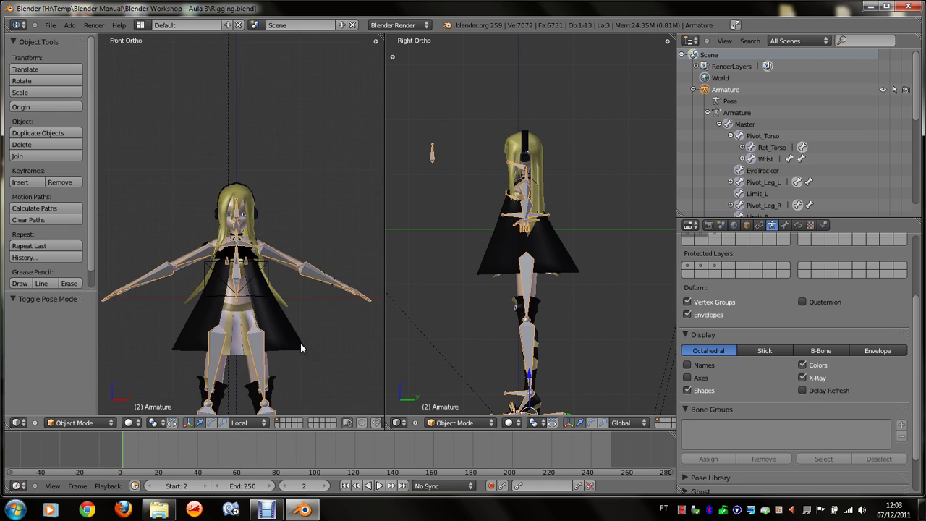
pyautogui.scroll(4, 283, 349)
pyautogui.press('KP_4')
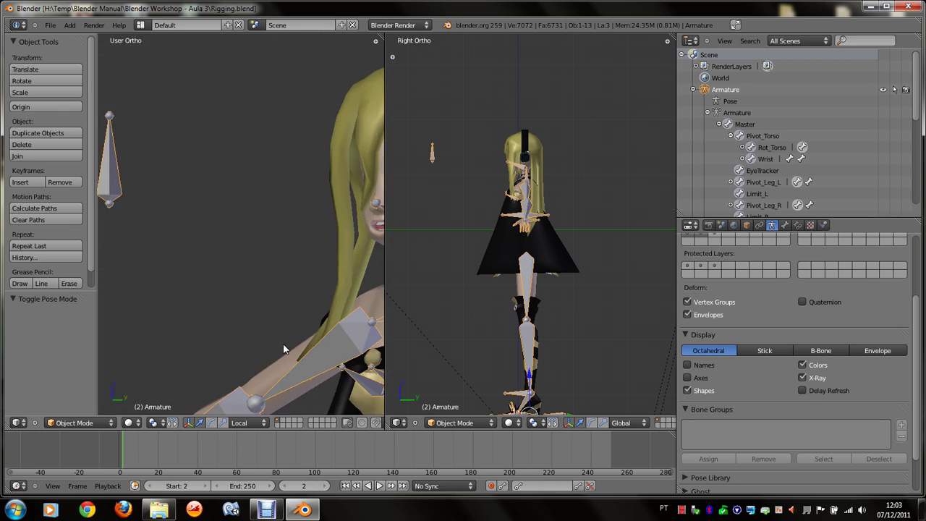
pyautogui.press('KP_4')
pyautogui.press('KP_4')
pyautogui.scroll(2, 283, 343)
pyautogui.press('KP_4')
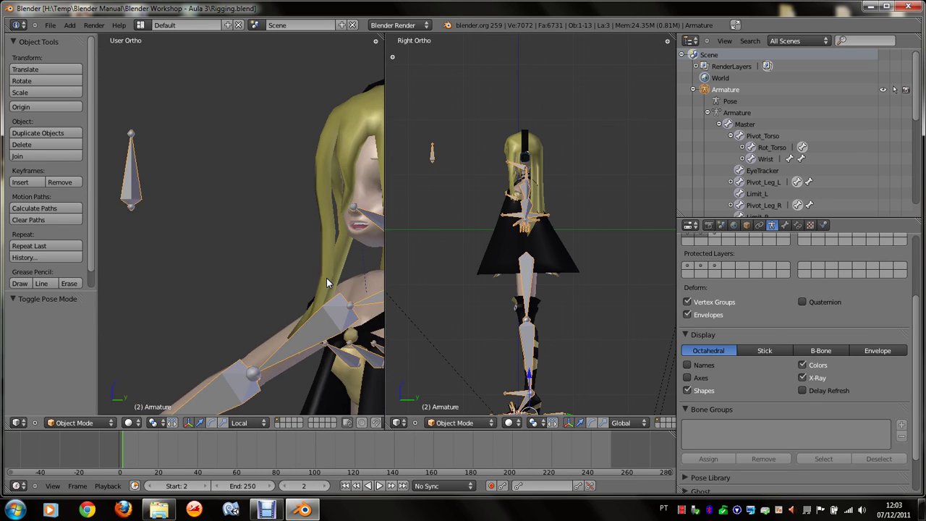
pyautogui.press('KP_4')
pyautogui.press('KP_4')
pyautogui.press('KP_4')
pyautogui.scroll(2, 327, 282)
pyautogui.press('KP_4')
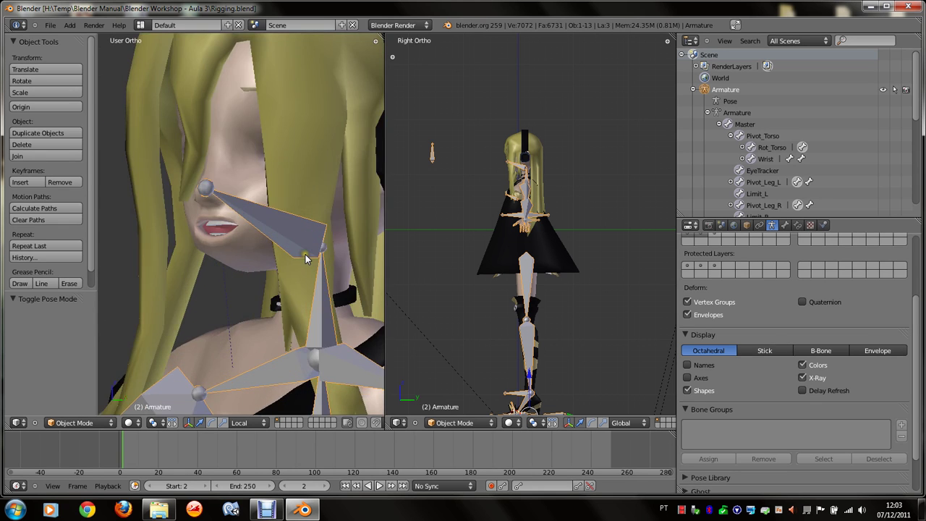
pyautogui.press('KP_6')
pyautogui.press('KP_6')
# Step: Aim the first eye sphere's Track To constraint at the Armature's EyeTracker bone
pyautogui.rightClick(180, 185)
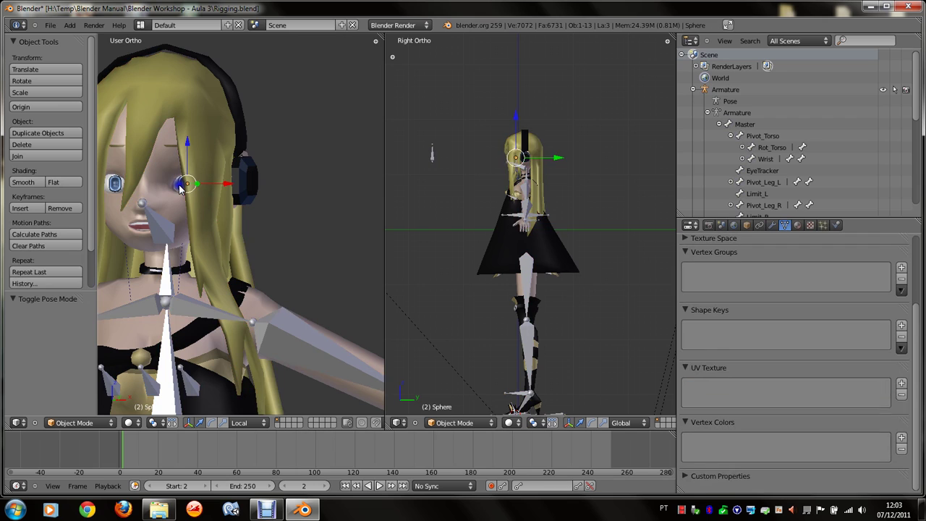
pyautogui.scroll(3, 717, 309)
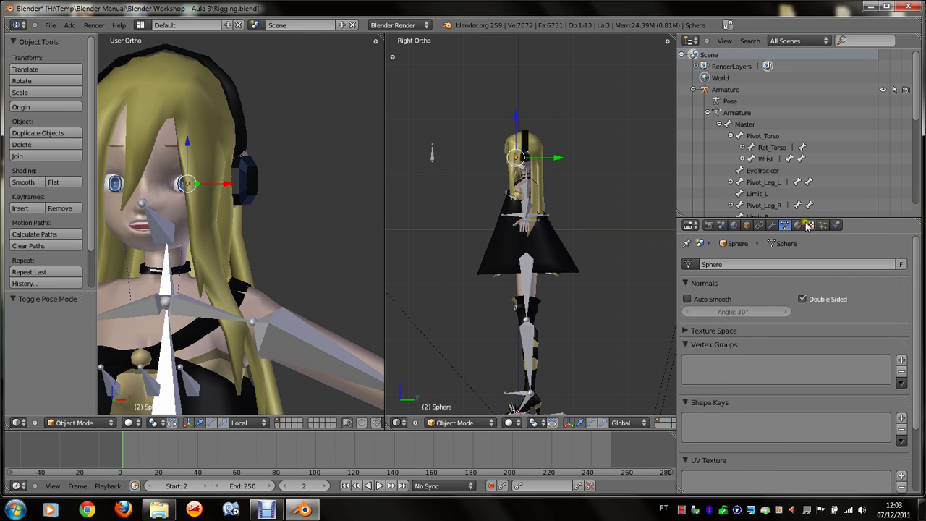
pyautogui.click(759, 226)
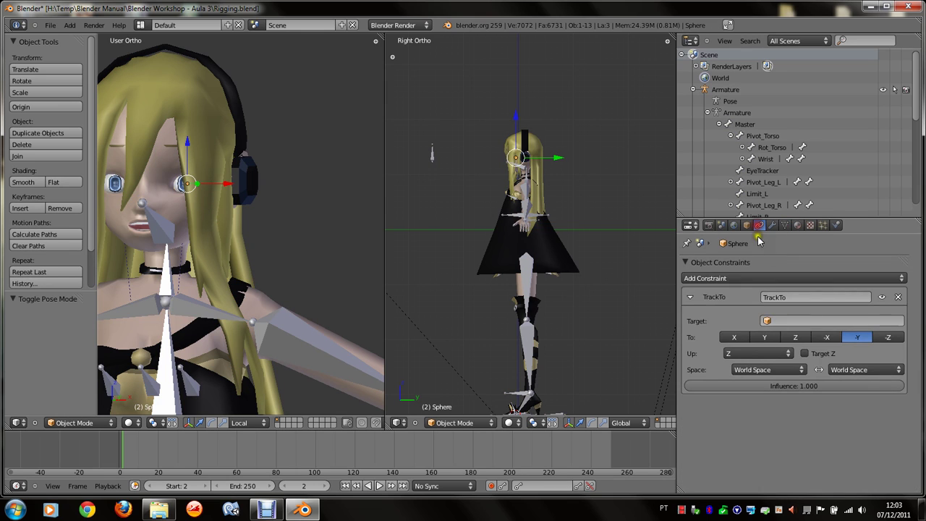
pyautogui.scroll(-2, 237, 249)
pyautogui.moveTo(238, 249); pyautogui.dragTo(240, 257, button='middle')
pyautogui.click(786, 321)
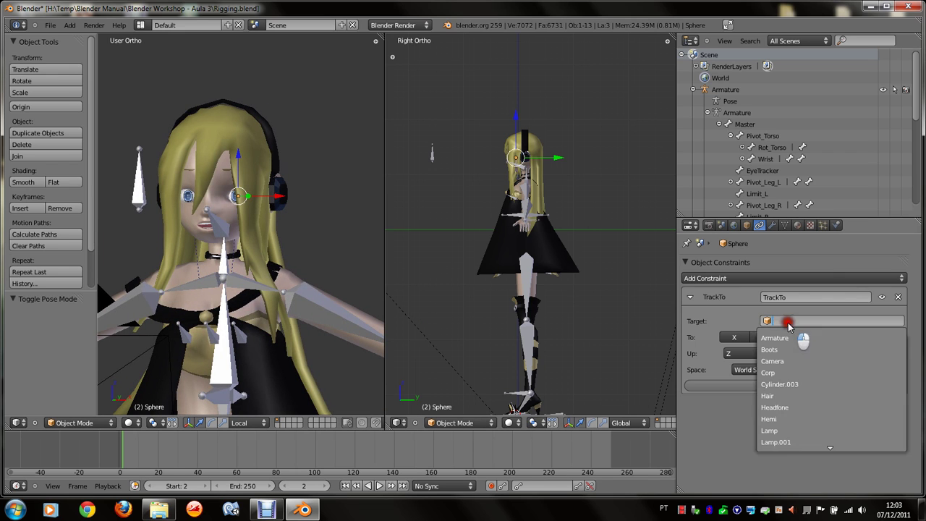
pyautogui.click(778, 338)
pyautogui.click(786, 337)
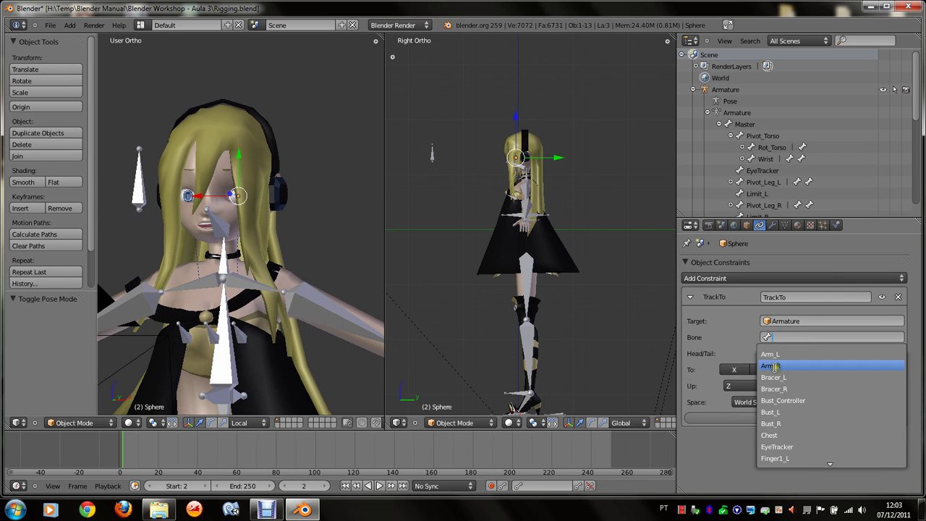
pyautogui.write('ey')
pyautogui.click(788, 352)
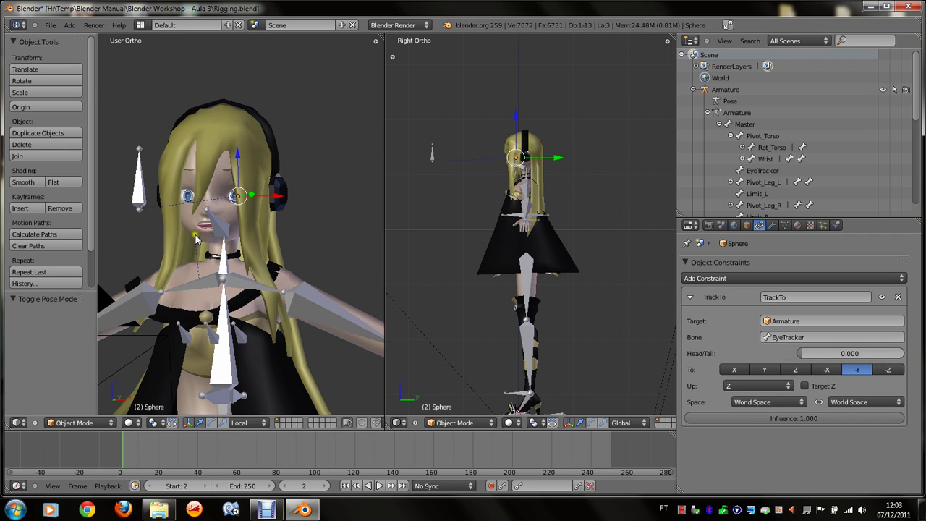
# Step: Point Sphere.001's Track To at the Armature's EyeTracker bone as well, viewed from the front
pyautogui.rightClick(190, 205)
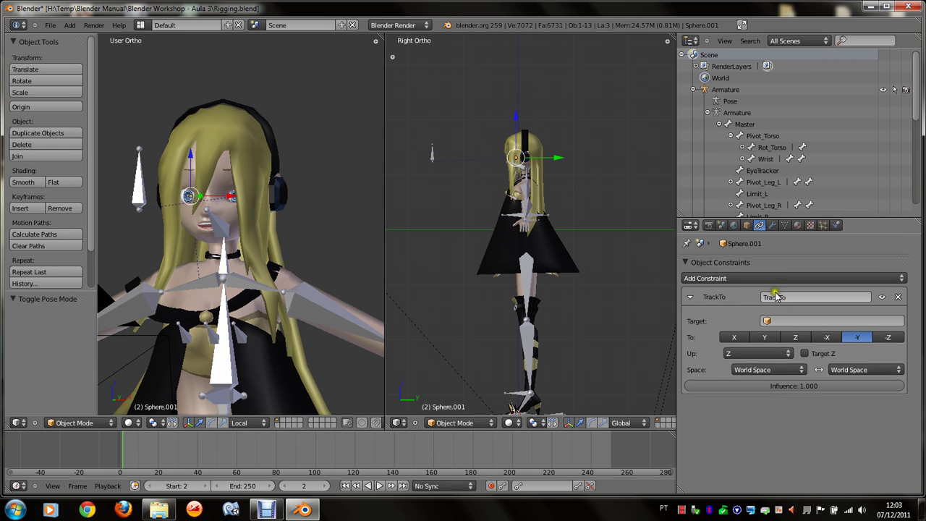
pyautogui.click(789, 321)
pyautogui.click(785, 337)
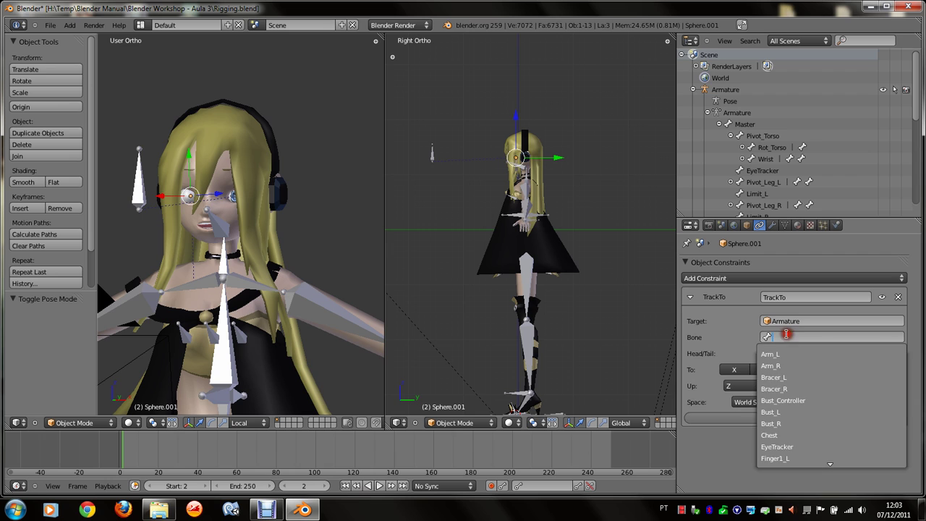
pyautogui.write('e')
pyautogui.click(778, 400)
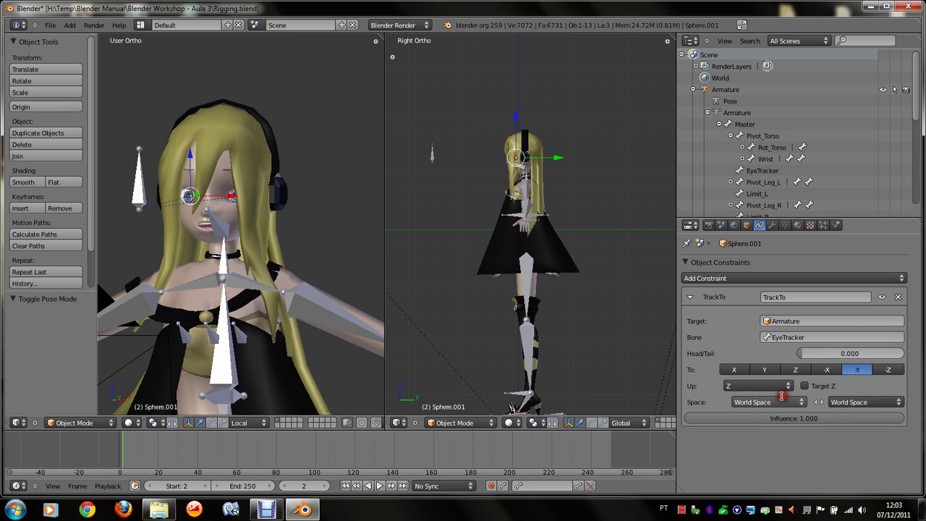
pyautogui.press('KP_1')
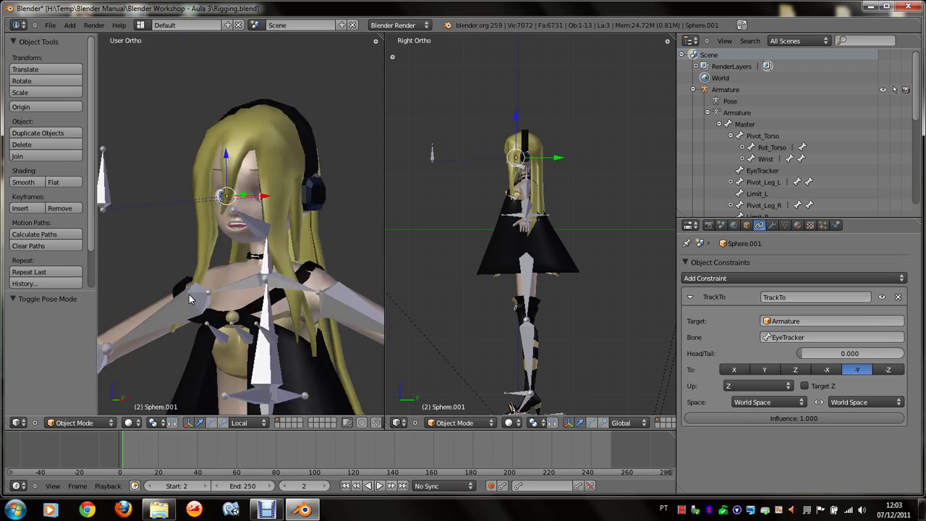
pyautogui.moveTo(188, 298); pyautogui.dragTo(188, 293, button='middle')
pyautogui.scroll(-3, 188, 293)
pyautogui.rightClick(288, 300)
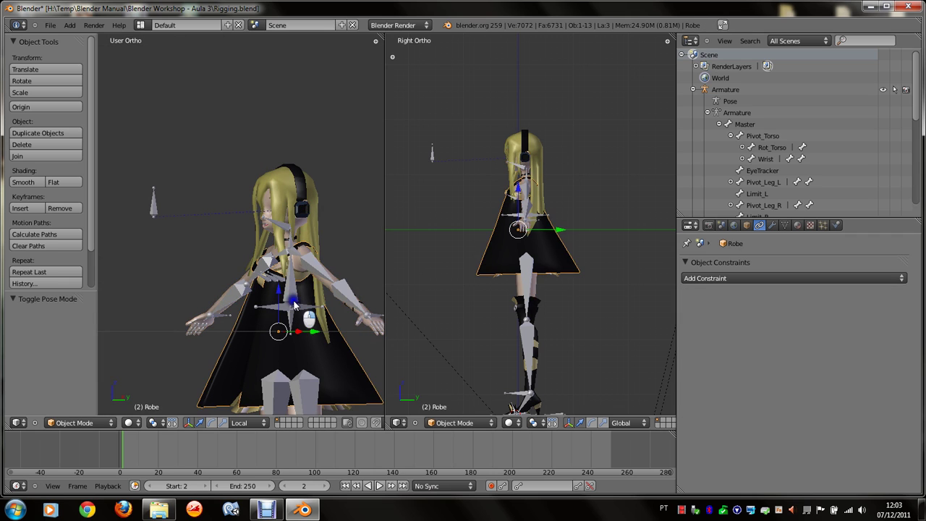
pyautogui.rightClick(290, 299)
pyautogui.hotkey('ctrl', 'Tab')
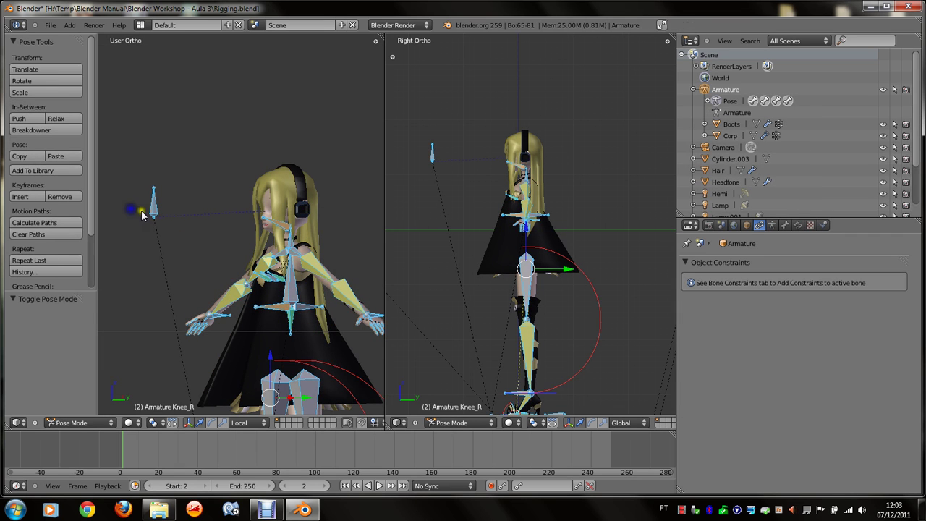
pyautogui.rightClick(149, 217)
pyautogui.press('g')
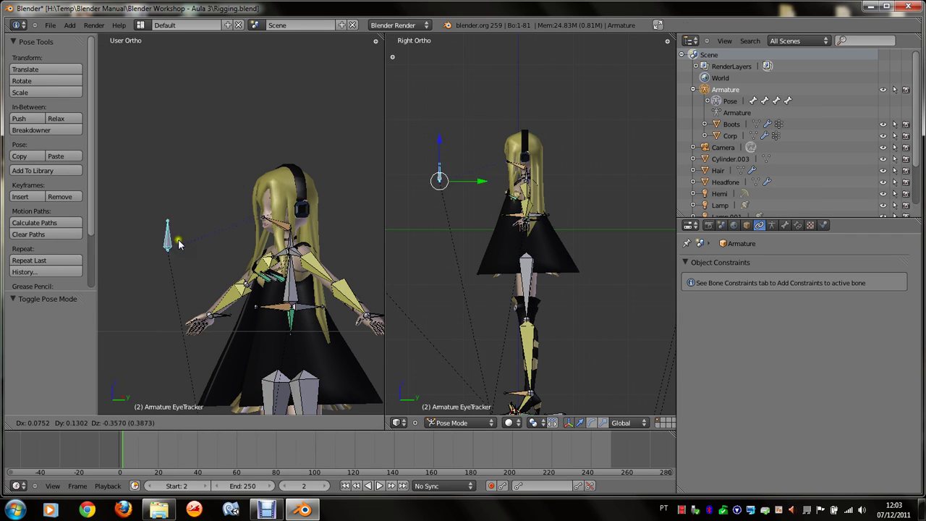
pyautogui.press('Escape')
pyautogui.scroll(3, 189, 230)
pyautogui.press('KP_1')
pyautogui.press('g')
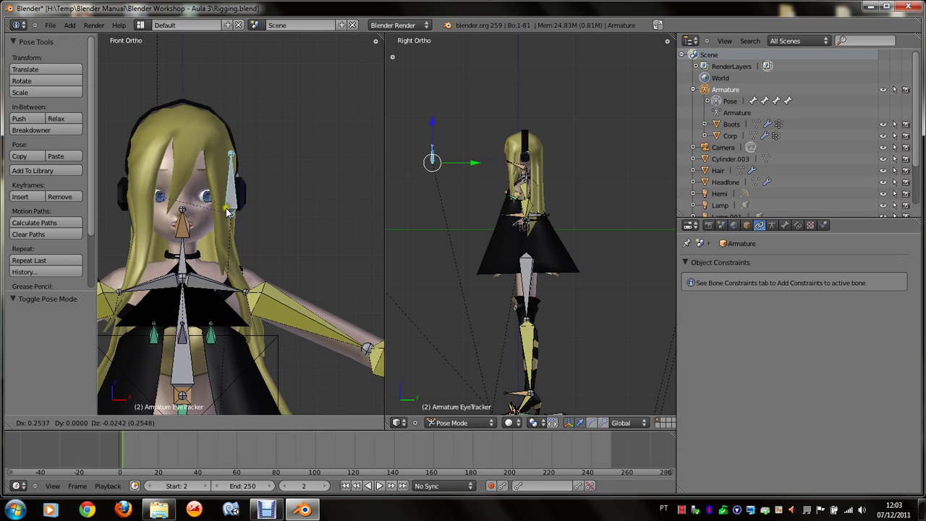
pyautogui.press('Escape')
pyautogui.scroll(3, 152, 266)
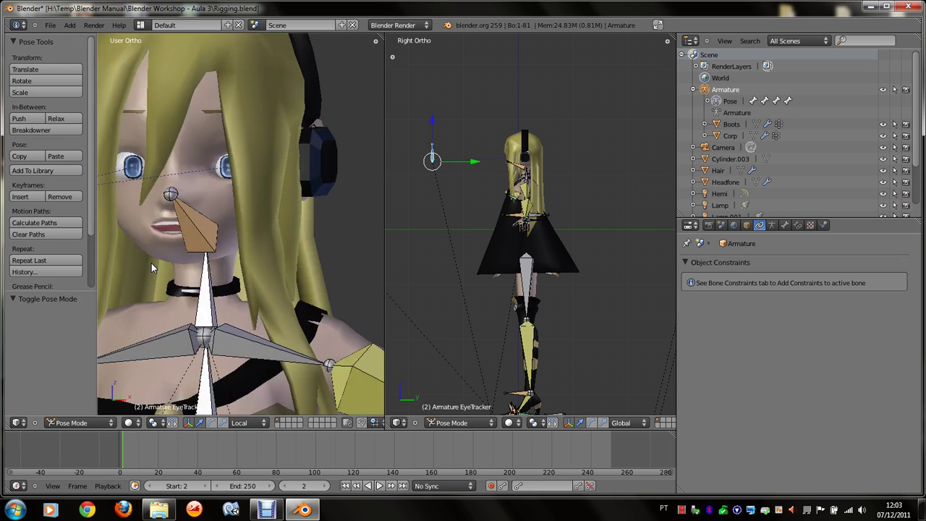
pyautogui.moveTo(181, 239); pyautogui.dragTo(152, 266, button='middle')
pyautogui.rightClick(264, 217)
pyautogui.scroll(-3, 264, 217)
pyautogui.press('g')
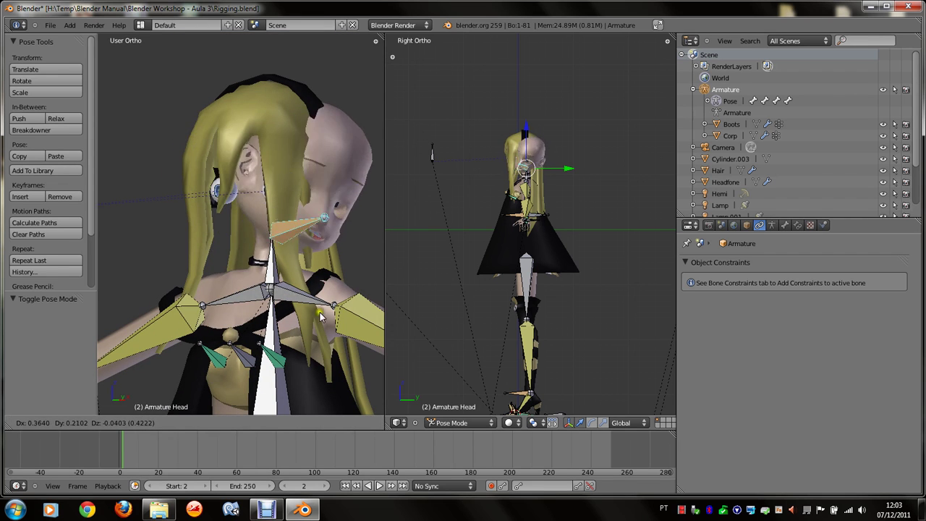
pyautogui.press('Escape')
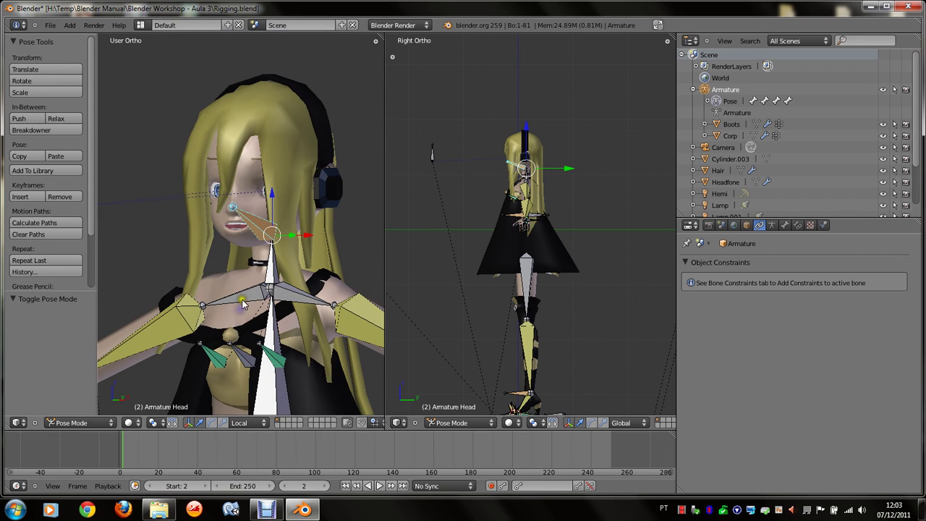
pyautogui.hotkey('ctrl', 'Tab')
pyautogui.rightClick(322, 129)
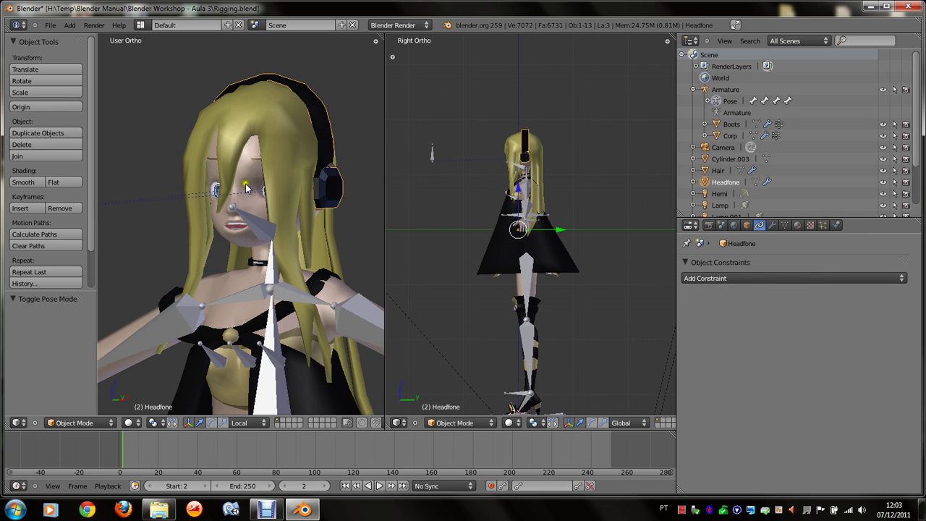
pyautogui.scroll(4, 246, 188)
pyautogui.rightClick(184, 150)
# Step: Try parenting the eye to the Head bone in Pose Mode, then undo it
pyautogui.press('KP_6')
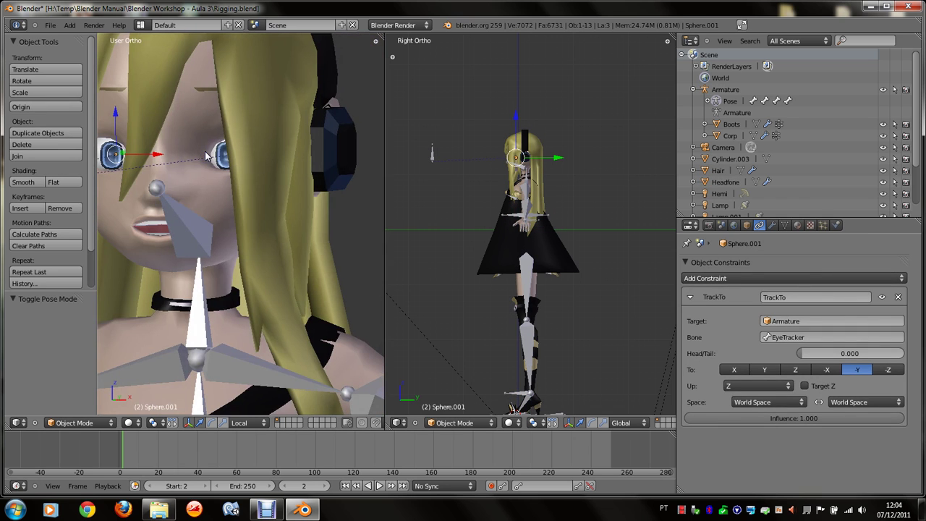
pyautogui.rightClick(197, 228)
pyautogui.hotkey('ctrl', 'Tab')
pyautogui.scroll(-2, 190, 230)
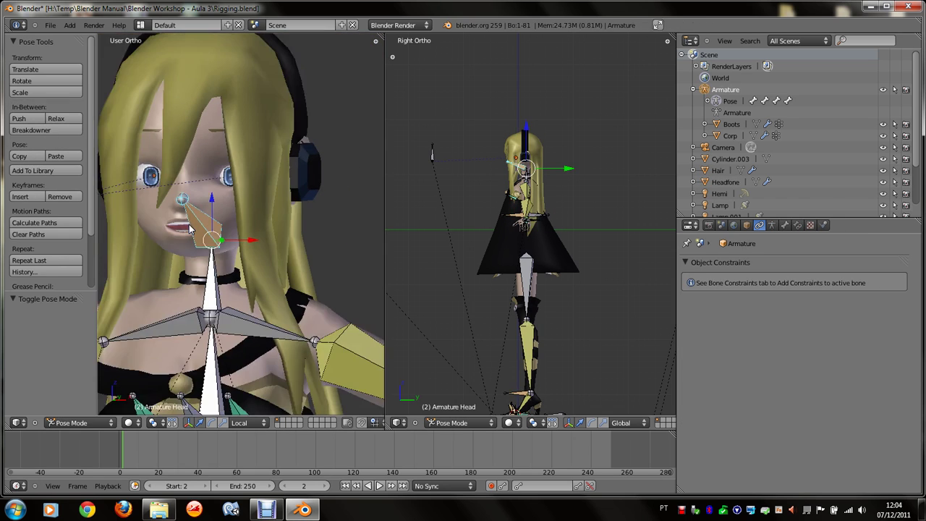
pyautogui.hotkey('ctrl', 'p')
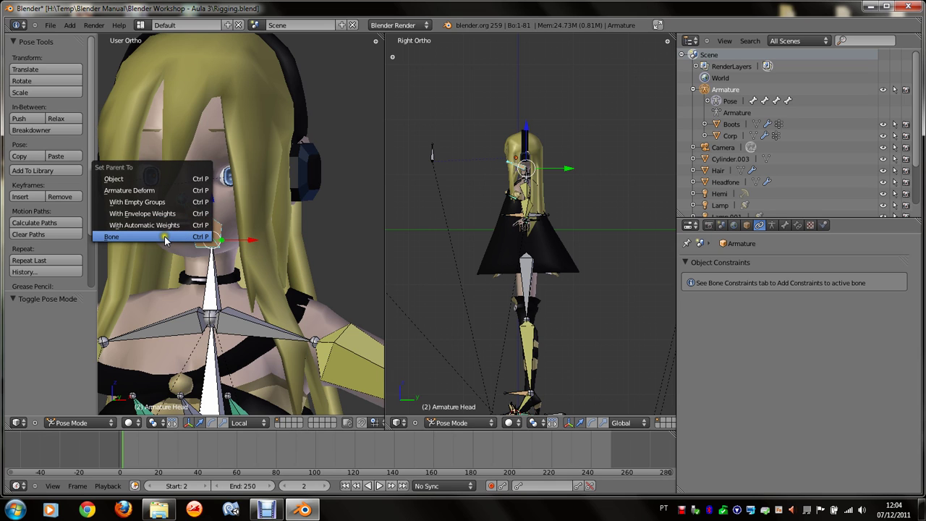
pyautogui.click(135, 237)
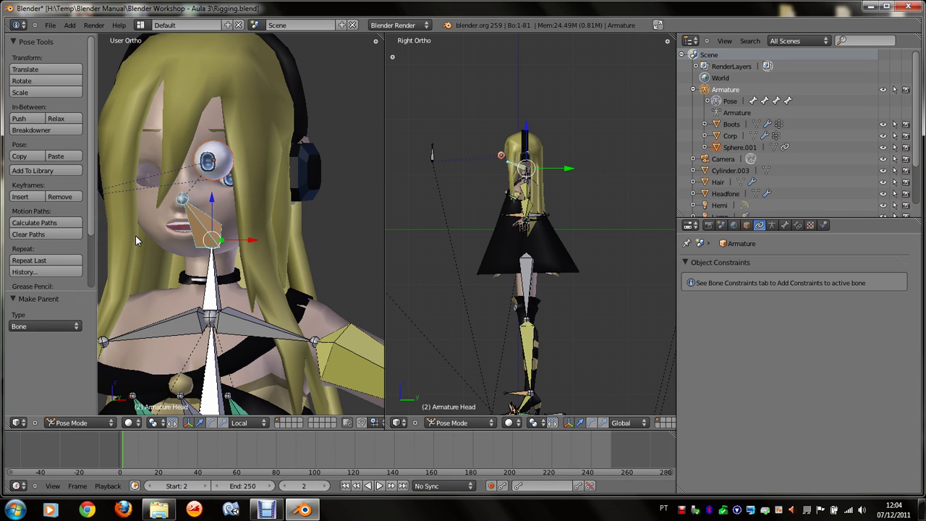
pyautogui.hotkey('ctrl', 'z')
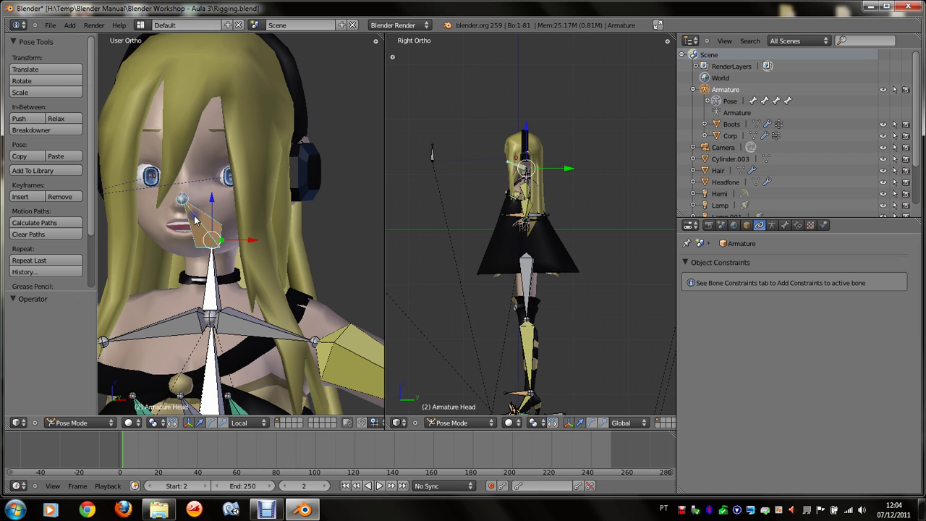
# Step: Select Sphere.001 then the Head bone and parent the eyeball with Bone
pyautogui.press('KP_6')
pyautogui.press('KP_6')
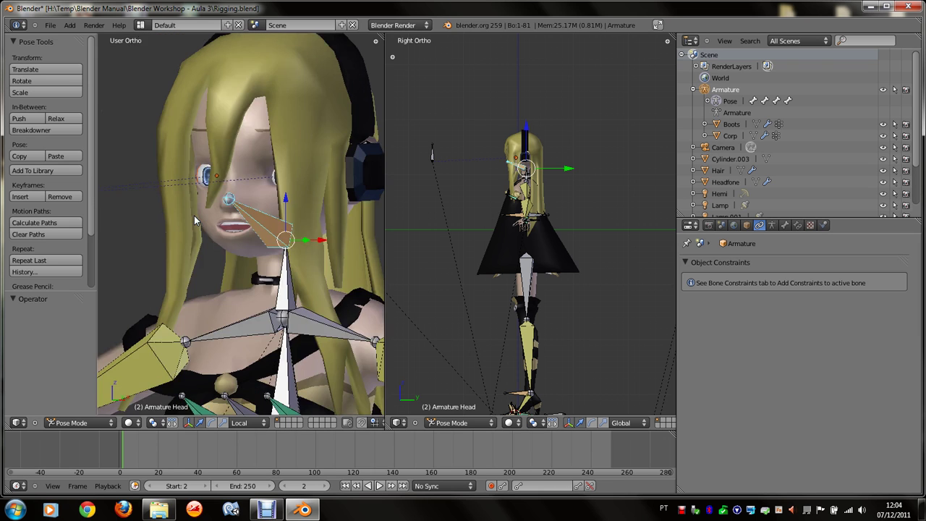
pyautogui.press('KP_6')
pyautogui.press('KP_6')
pyautogui.press('KP_6')
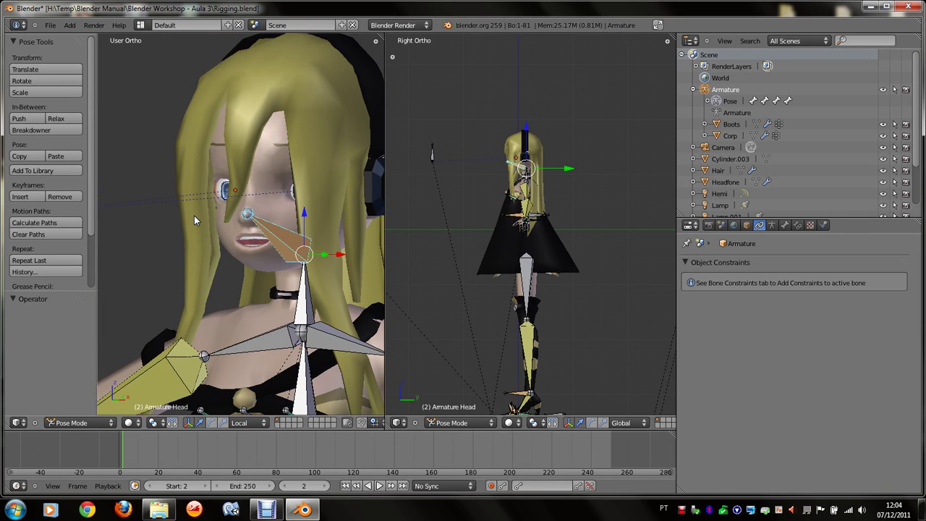
pyautogui.moveTo(194, 216); pyautogui.dragTo(210, 194, button='middle')
pyautogui.rightClick(214, 170)
pyautogui.rightClick(292, 244)
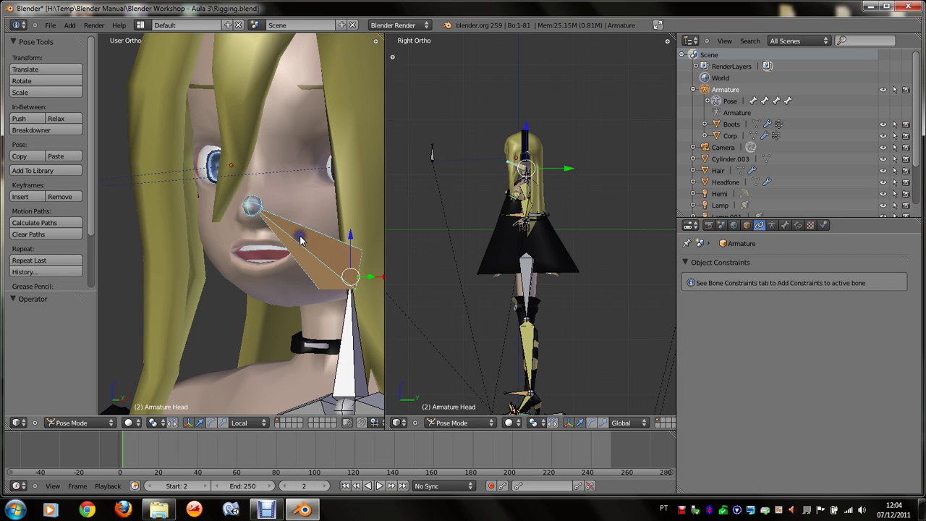
pyautogui.hotkey('ctrl', 'p')
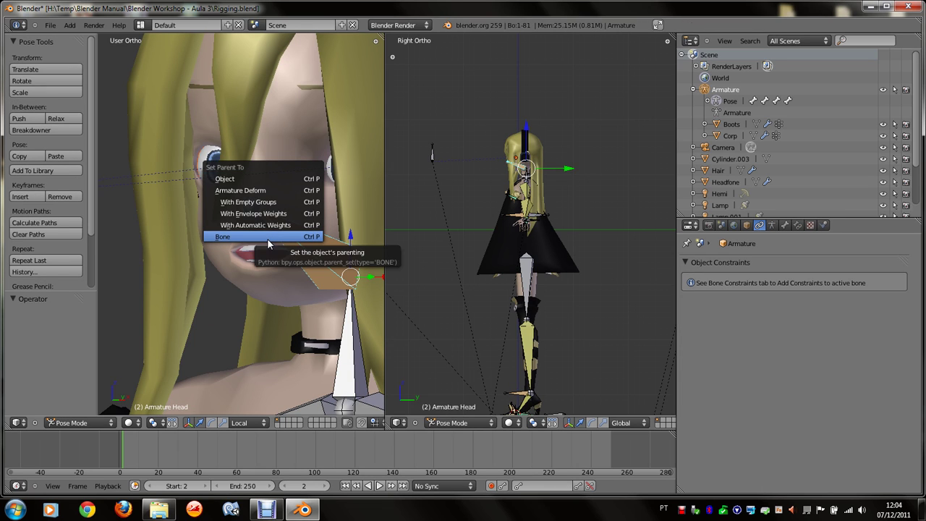
pyautogui.click(268, 244)
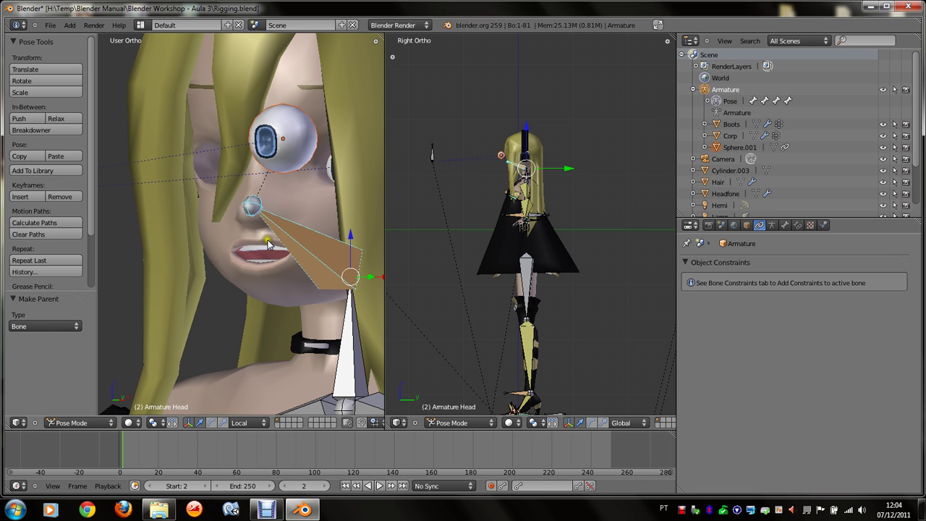
# Step: Orbit around the head to check the parenting, then return to Object Mode
pyautogui.press('KP_6')
pyautogui.press('KP_6')
pyautogui.press('KP_4')
pyautogui.press('KP_4')
pyautogui.press('KP_4')
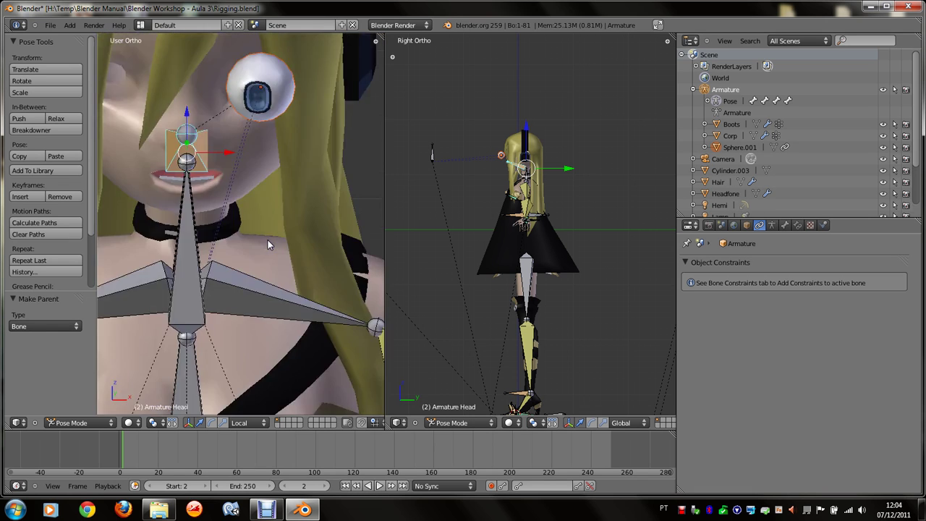
pyautogui.press('KP_6')
pyautogui.press('KP_6')
pyautogui.press('KP_6')
pyautogui.press('KP_8')
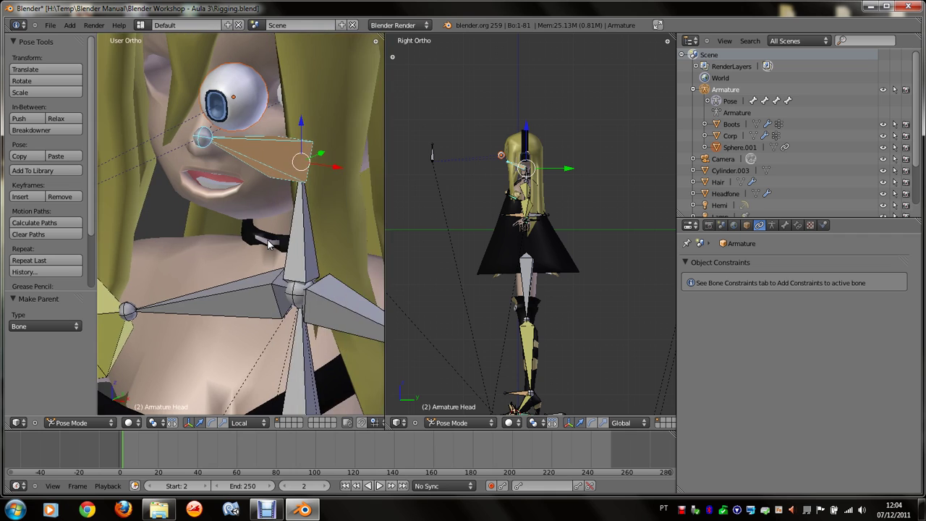
pyautogui.scroll(-2, 268, 243)
pyautogui.press('n')
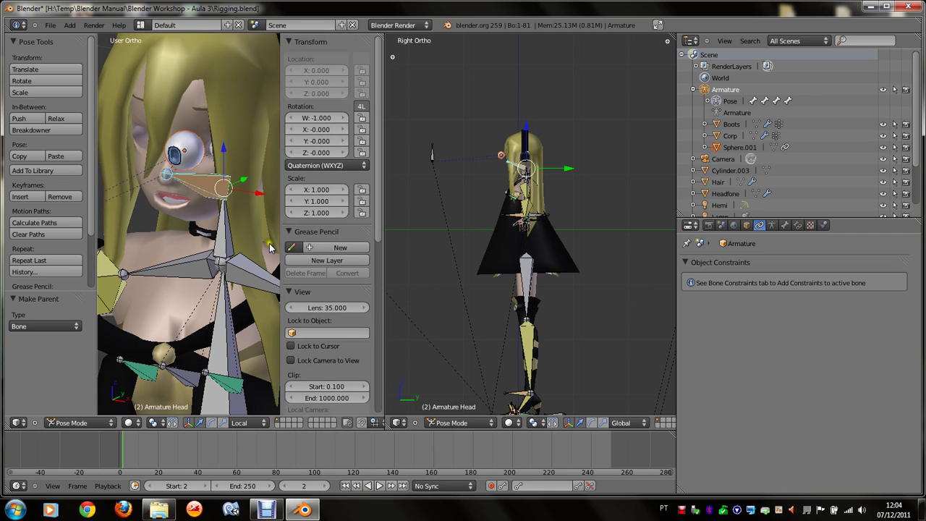
pyautogui.press('n')
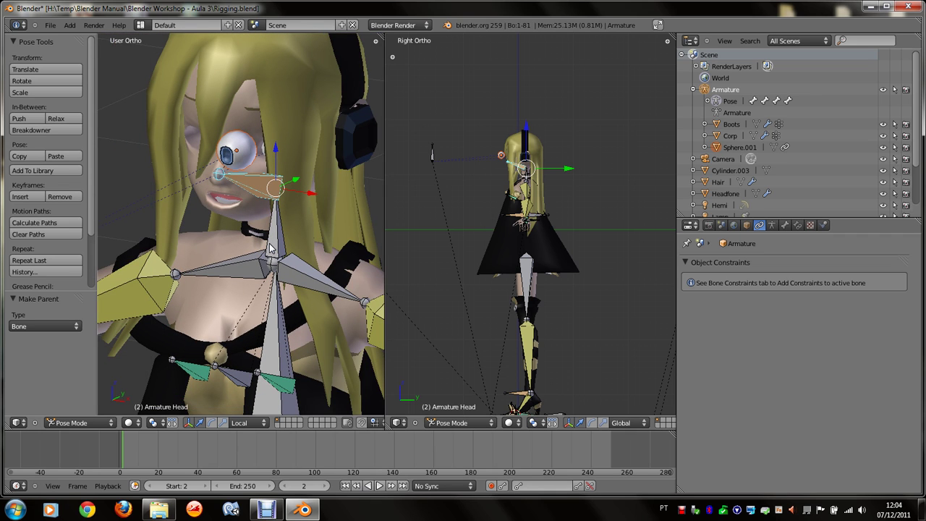
pyautogui.hotkey('ctrl', 'Tab')
pyautogui.scroll(-3, 262, 272)
pyautogui.scroll(-2, 258, 289)
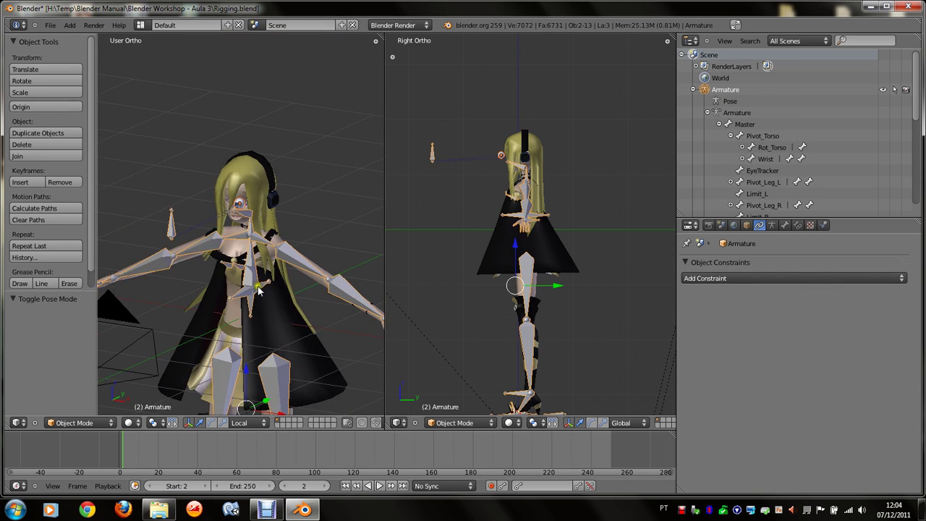
pyautogui.scroll(5, 259, 289)
pyautogui.hotkey('ctrl', 'Tab')
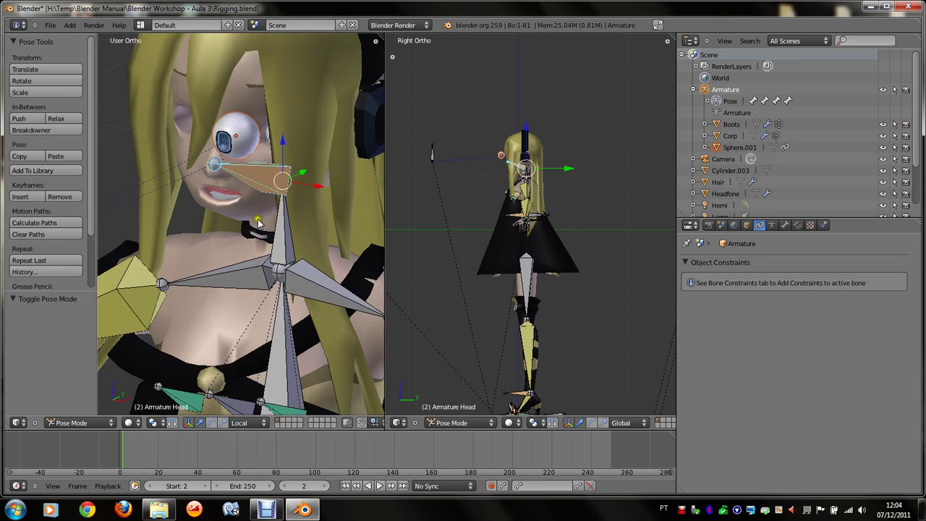
pyautogui.press('KP_6')
pyautogui.press('KP_4')
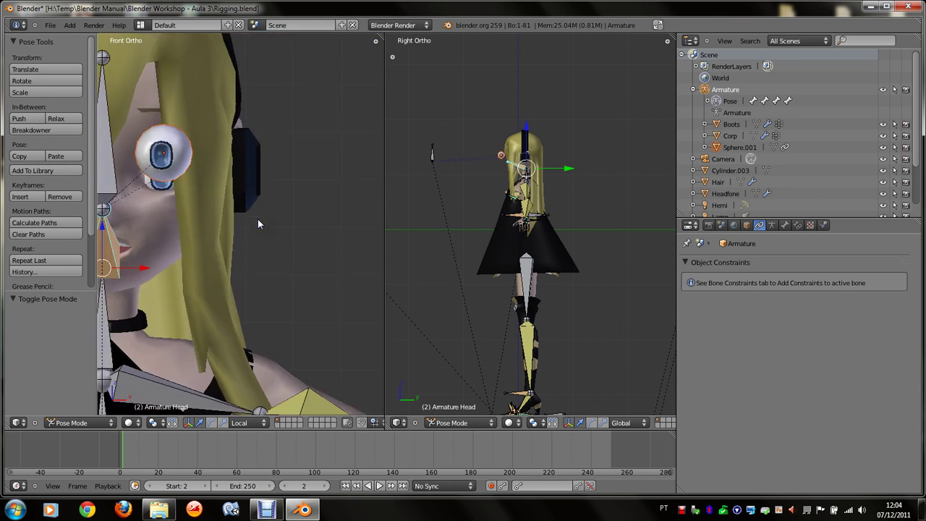
pyautogui.press('KP_4')
pyautogui.press('KP_4')
pyautogui.press('KP_4')
pyautogui.press('KP_4')
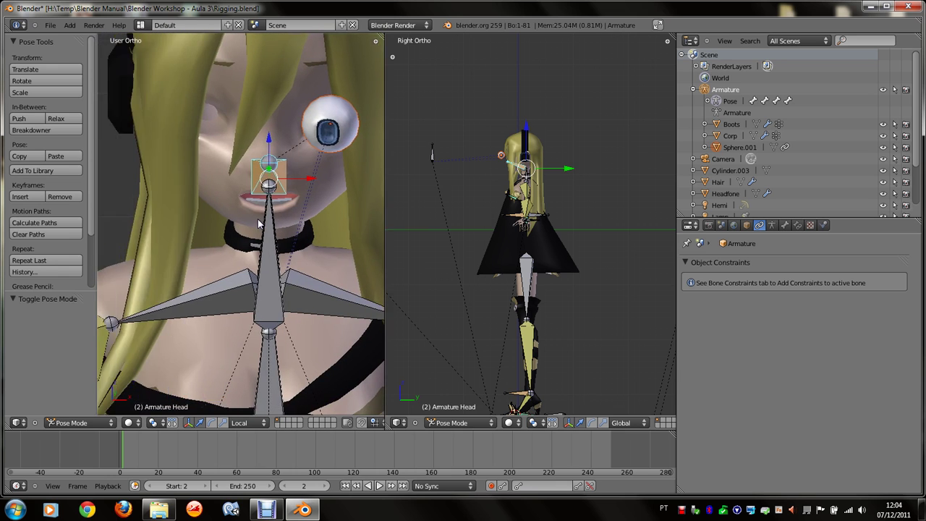
pyautogui.press('KP_8')
pyautogui.hotkey('ctrl', 'Tab')
pyautogui.rightClick(257, 218)
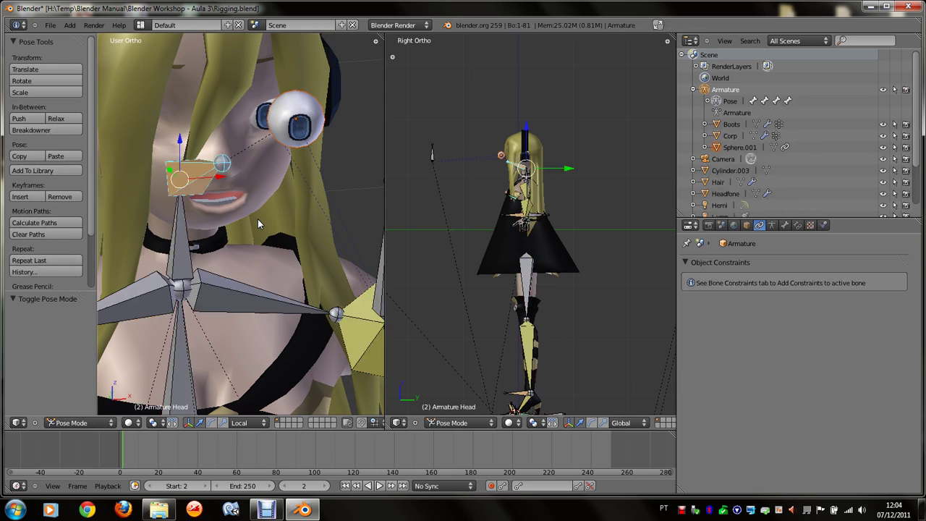
pyautogui.rightClick(297, 133)
pyautogui.press('n')
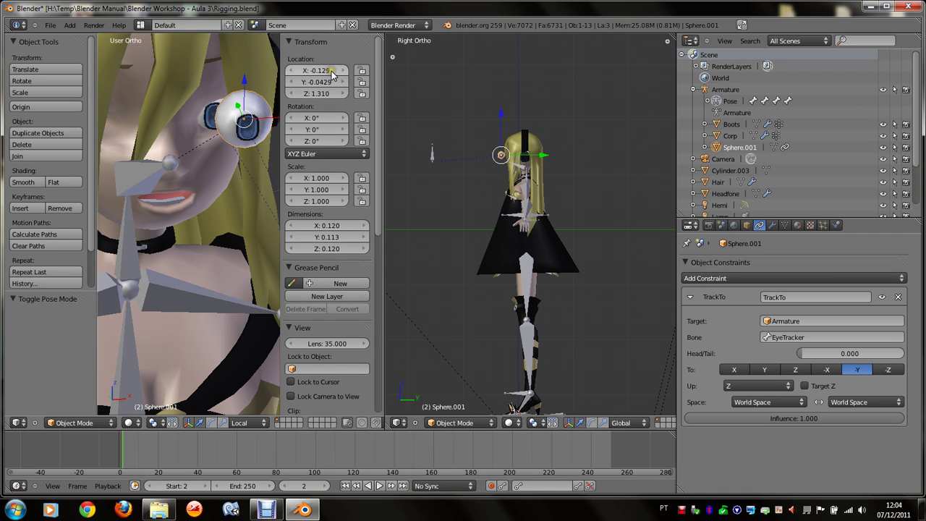
pyautogui.scroll(-2, 211, 187)
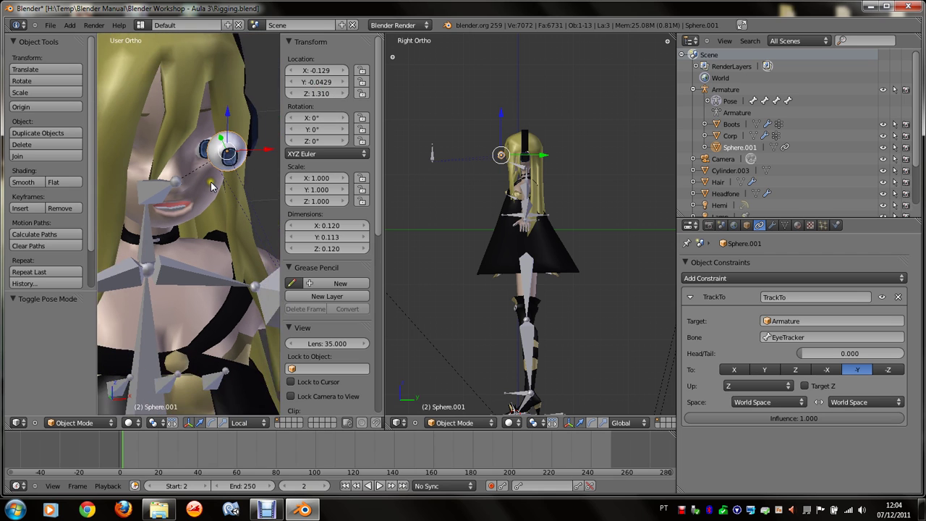
pyautogui.press('n')
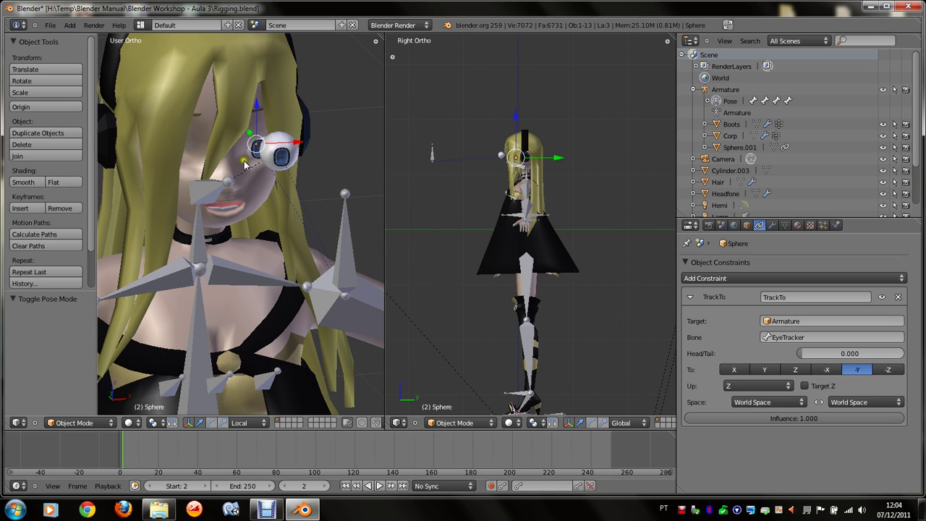
# Step: Parent the eyeball Sphere to the Head bone with Bone, then select Sphere.001
pyautogui.rightClick(215, 187)
pyautogui.hotkey('ctrl', 'p')
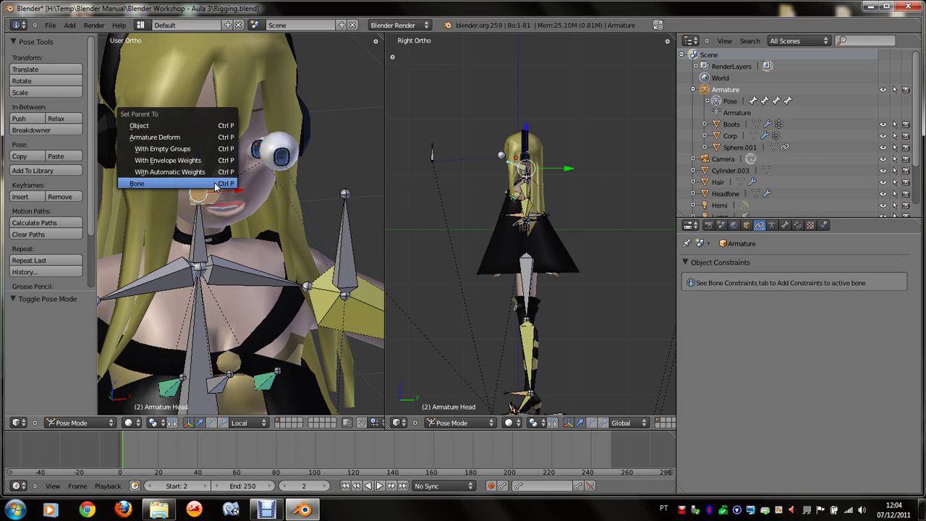
pyautogui.click(215, 187)
pyautogui.press('KP_4')
pyautogui.press('KP_4')
pyautogui.press('KP_4')
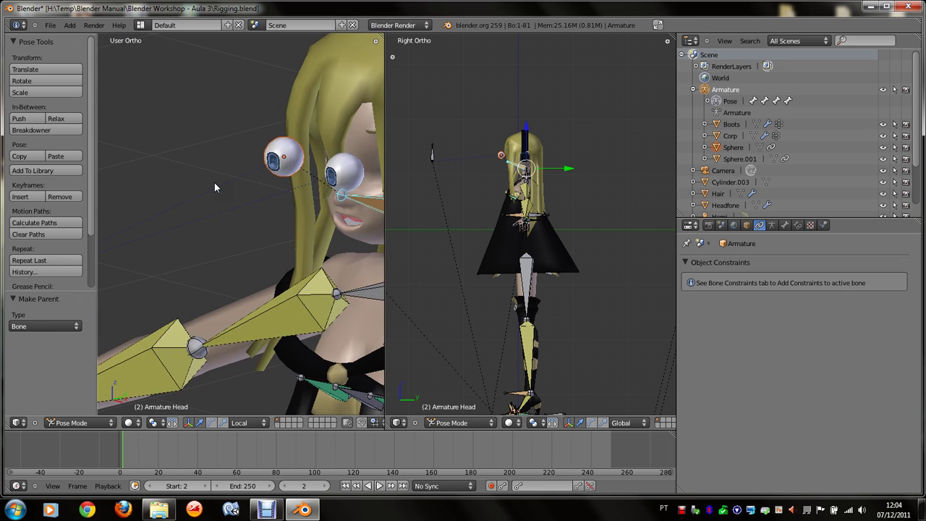
pyautogui.press('KP_4')
pyautogui.rightClick(256, 158)
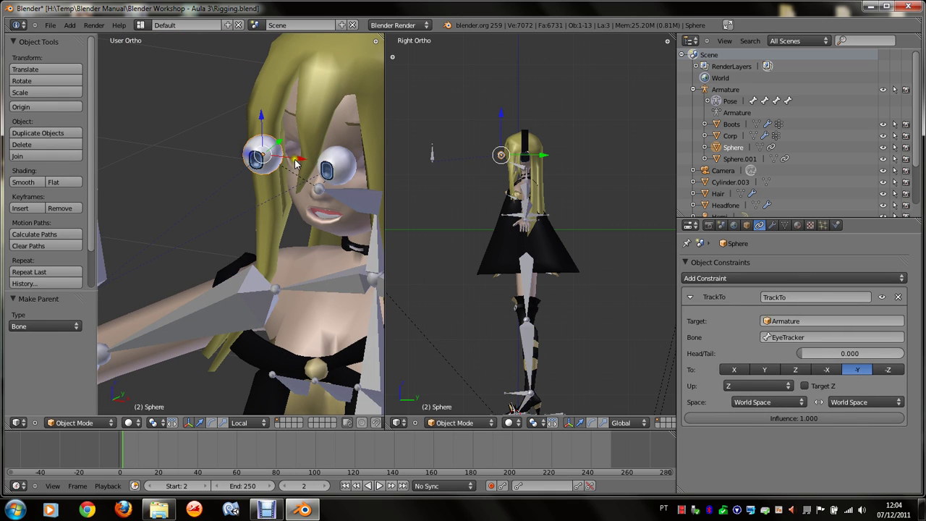
pyautogui.rightClick(337, 168)
# Step: In a wireframe side view, nudge Sphere.001 along Y and then along Z
pyautogui.press('KP_3')
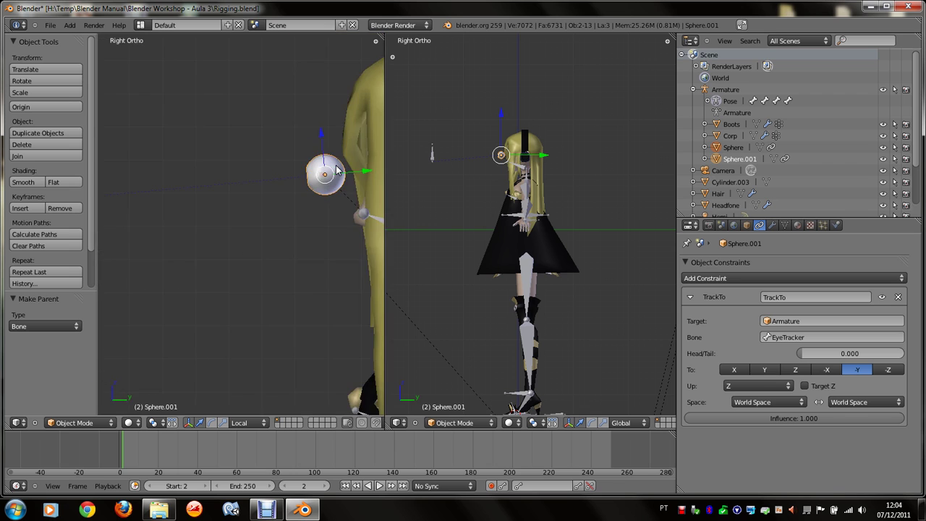
pyautogui.scroll(2, 337, 169)
pyautogui.scroll(1, 336, 169)
pyautogui.press('z')
pyautogui.keyDown('ctrl'); pyautogui.hscroll(3, 336, 169); pyautogui.keyUp('ctrl')
pyautogui.keyDown('shift'); pyautogui.scroll(-2, 336, 169); pyautogui.keyUp('shift')
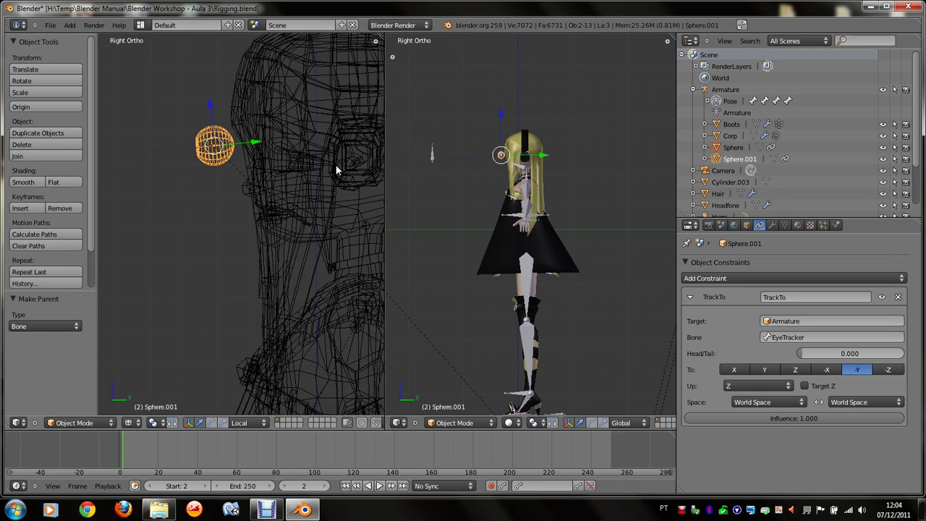
pyautogui.keyDown('shift'); pyautogui.scroll(-1, 347, 225); pyautogui.keyUp('shift')
pyautogui.keyDown('ctrl'); pyautogui.hscroll(-1, 332, 219); pyautogui.keyUp('ctrl')
pyautogui.press('g')
pyautogui.press('y')
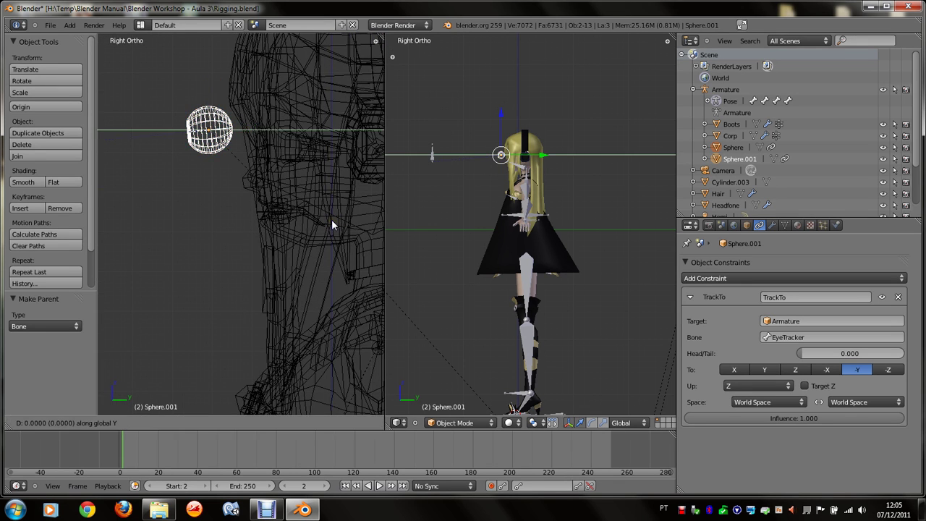
pyautogui.click(427, 244)
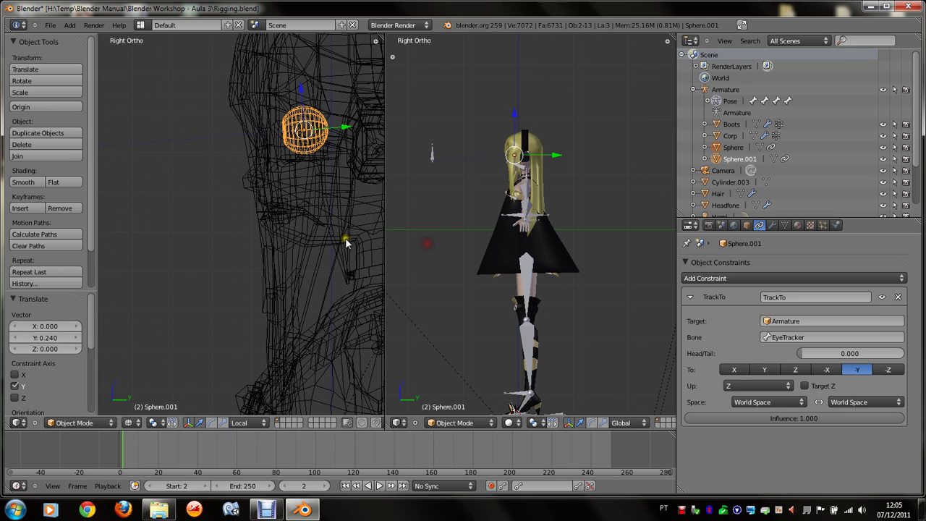
pyautogui.press('g')
pyautogui.press('z')
pyautogui.click(340, 254)
# Step: Orbit toward the face and shift Sphere.001 along Y again
pyautogui.press('KP_4')
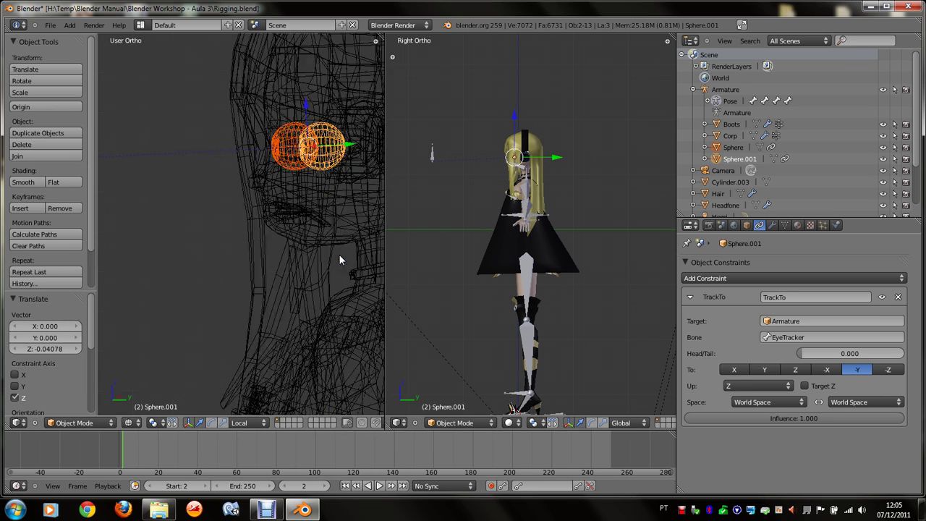
pyautogui.press('z')
pyautogui.press('KP_4')
pyautogui.press('KP_4')
pyautogui.press('KP_4')
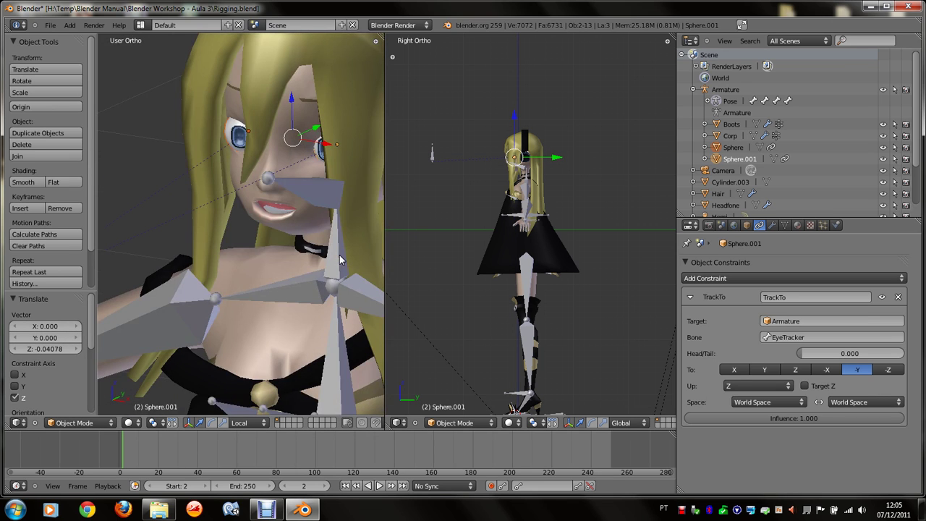
pyautogui.press('KP_4')
pyautogui.press('KP_4')
pyautogui.press('KP_4')
pyautogui.press('KP_4')
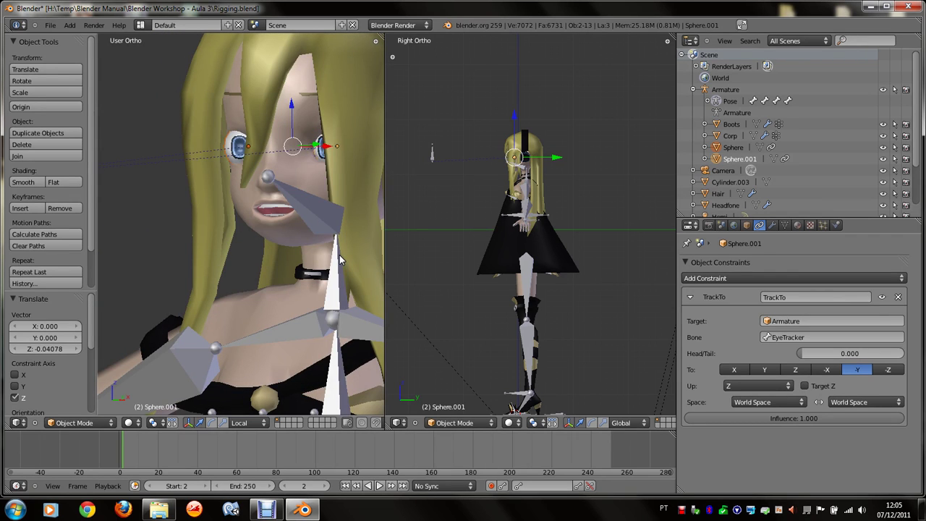
pyautogui.press('g')
pyautogui.press('y')
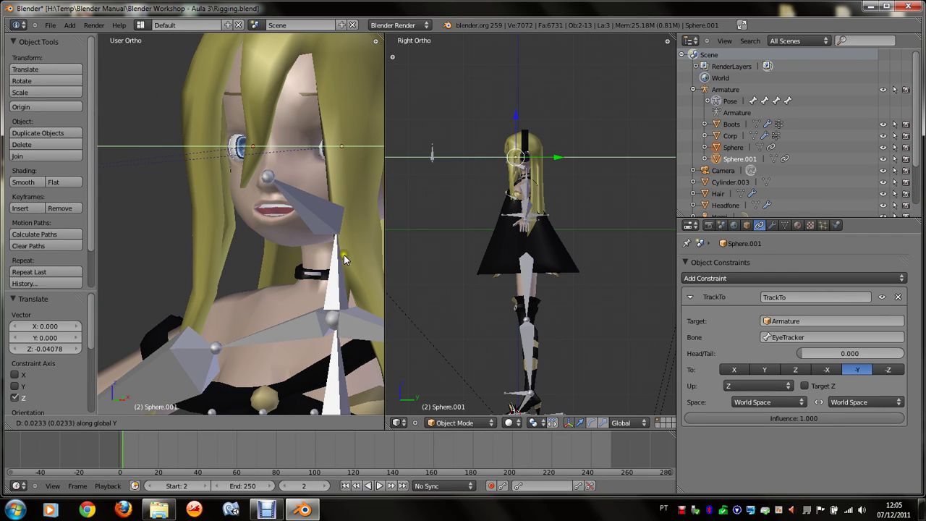
pyautogui.click(345, 259)
# Step: Check the eye from the front in wireframe and nudge it slightly along Z
pyautogui.scroll(2, 345, 259)
pyautogui.scroll(1, 345, 259)
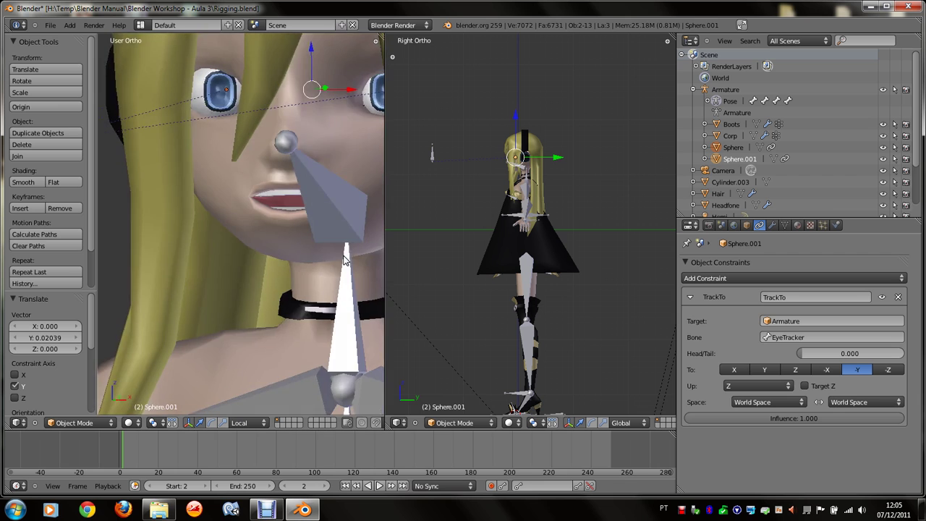
pyautogui.press('KP_1')
pyautogui.press('KP_4')
pyautogui.press('KP_4')
pyautogui.press('KP_4')
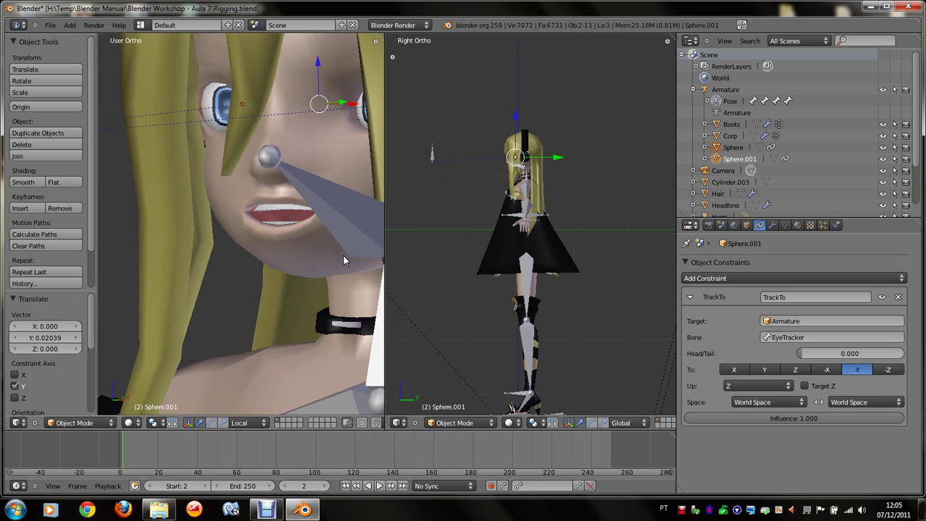
pyautogui.press('KP_6')
pyautogui.press('KP_6')
pyautogui.press('z')
pyautogui.press('z')
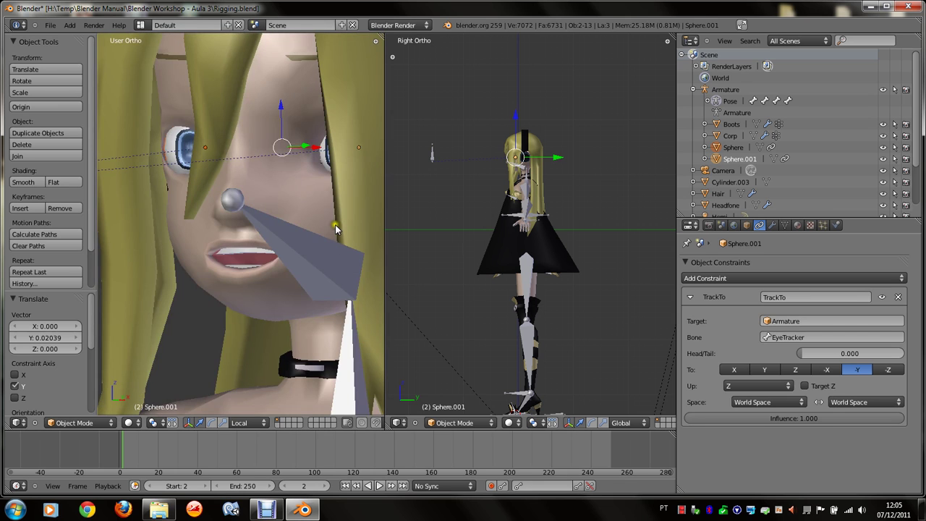
pyautogui.press('g')
pyautogui.press('z')
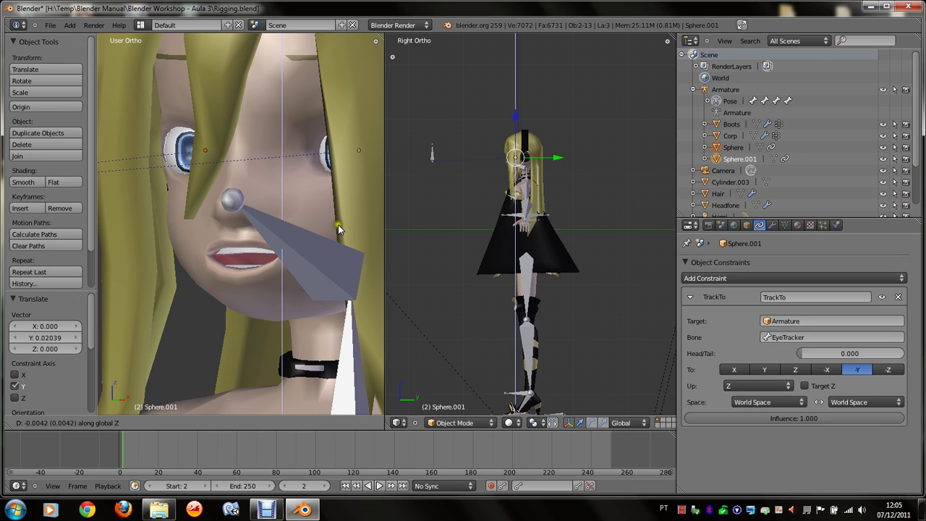
pyautogui.press('Return')
# Step: Make a final Y adjustment to Sphere.001 and enter Edit Mode
pyautogui.press('g')
pyautogui.press('y')
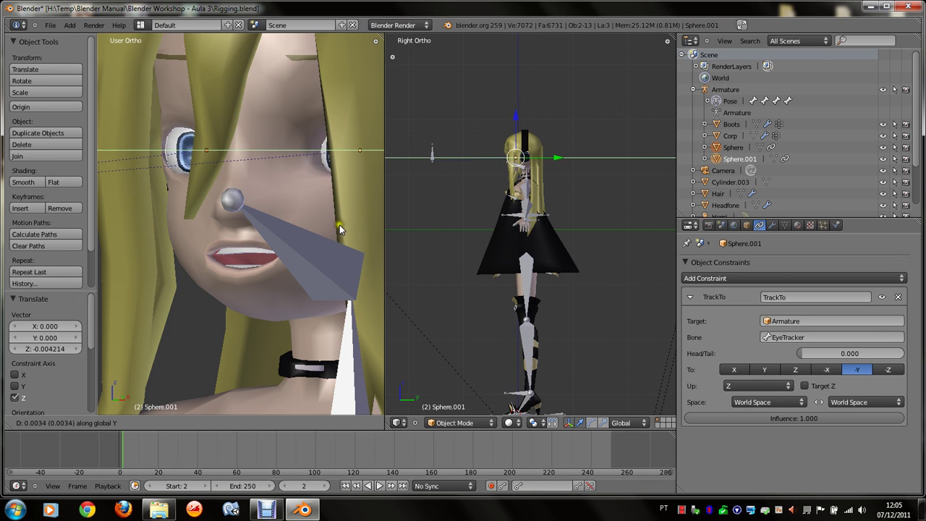
pyautogui.click(342, 228)
pyautogui.scroll(-3, 343, 229)
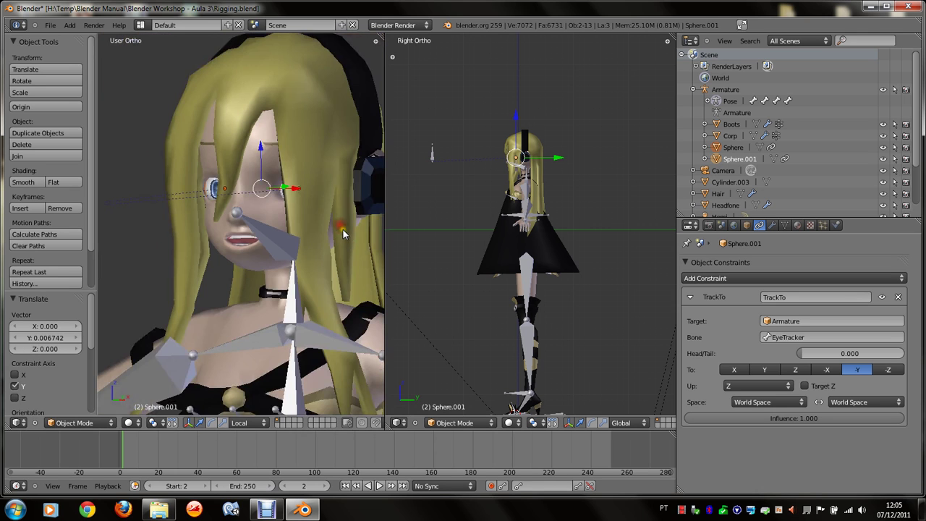
pyautogui.press('Tab')
pyautogui.press('KP_1')
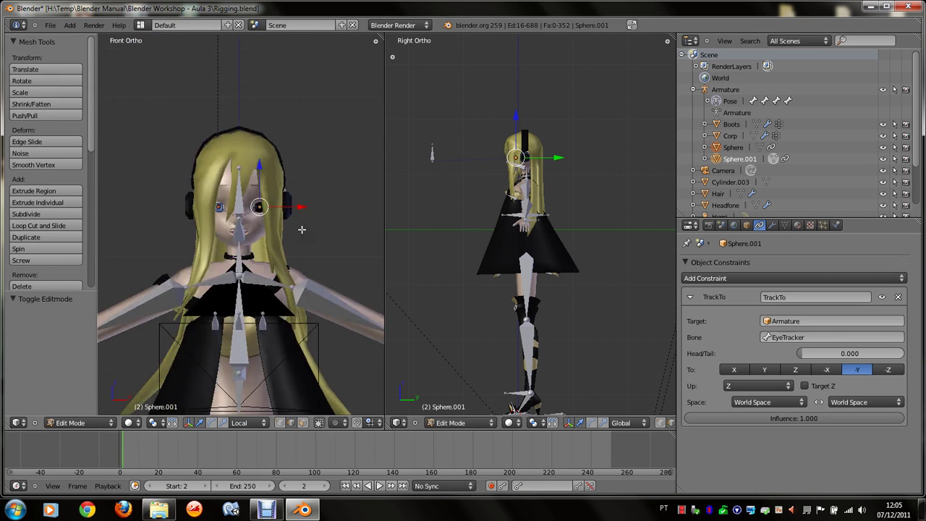
# Step: Back in Object Mode, move the EyeTracker bone to test the eyes tracking
pyautogui.press('Tab')
pyautogui.scroll(3, 302, 229)
pyautogui.rightClick(233, 177)
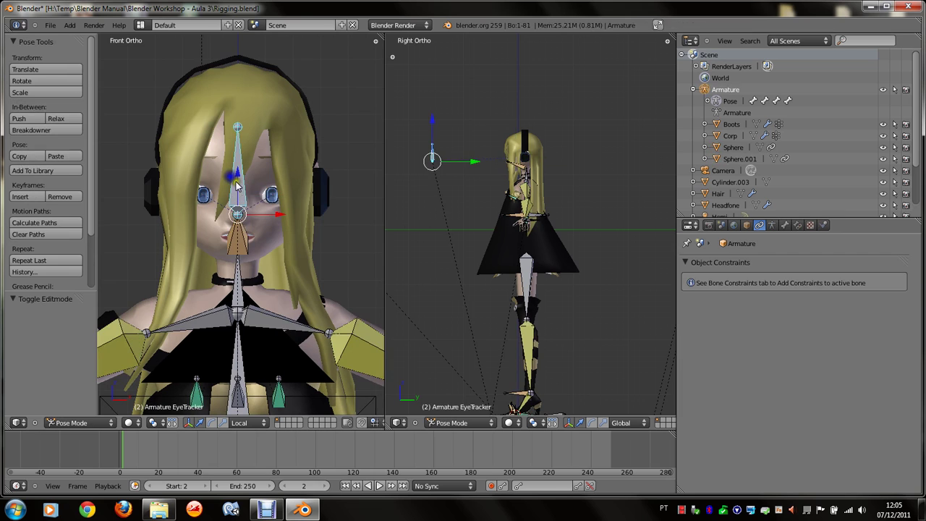
pyautogui.press('g')
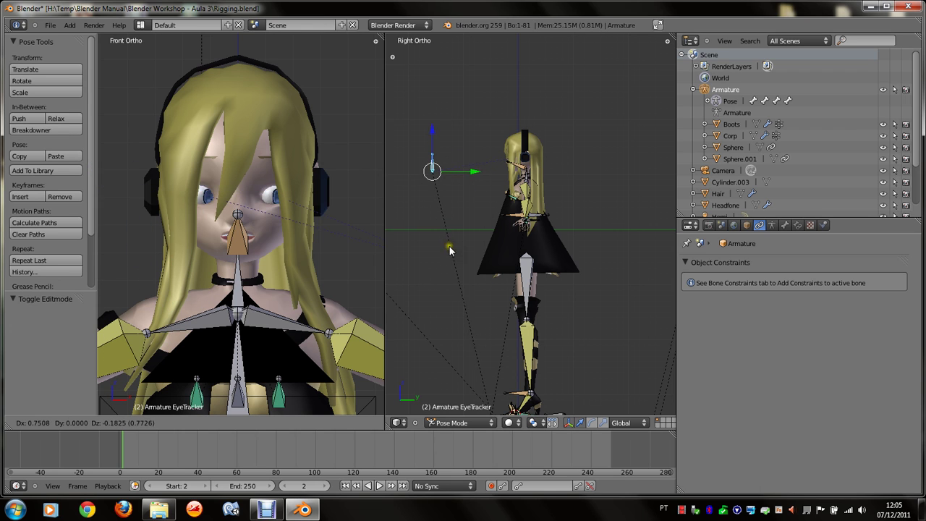
pyautogui.click(232, 229)
# Step: Move the Head bone to test the eyes follow, cancelling the second tilt
pyautogui.rightClick(241, 232)
pyautogui.press('g')
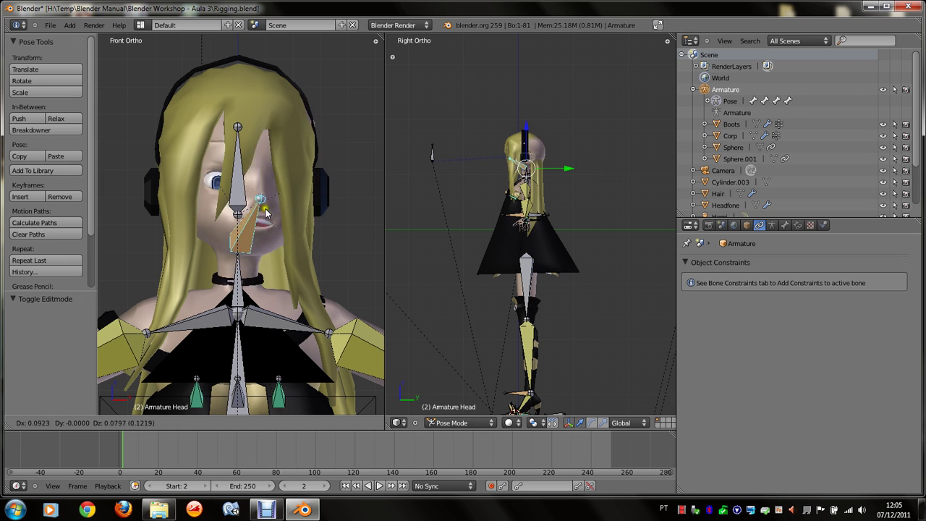
pyautogui.click(236, 234)
pyautogui.moveTo(240, 227); pyautogui.dragTo(247, 230, button='middle')
pyautogui.press('g')
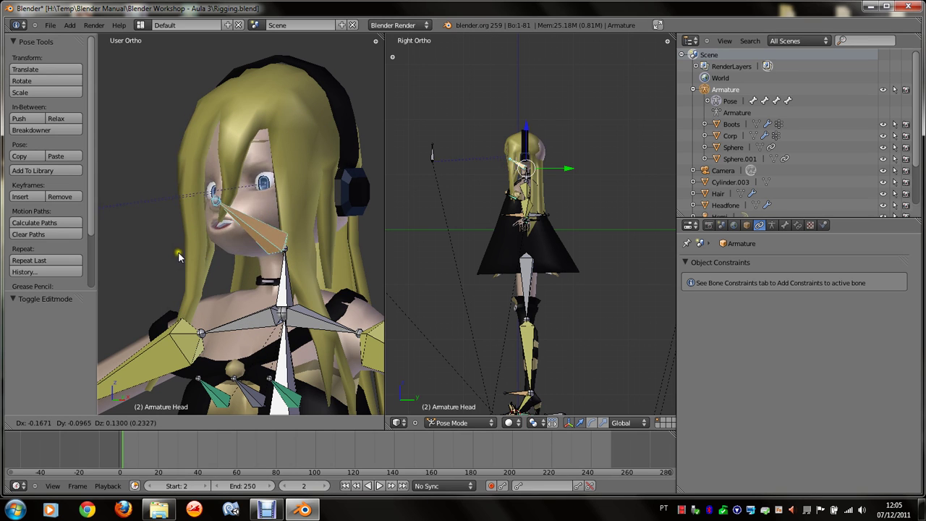
pyautogui.rightClick(269, 283)
# Step: Save over the existing blend file and switch to Object Mode
pyautogui.hotkey('ctrl', 's')
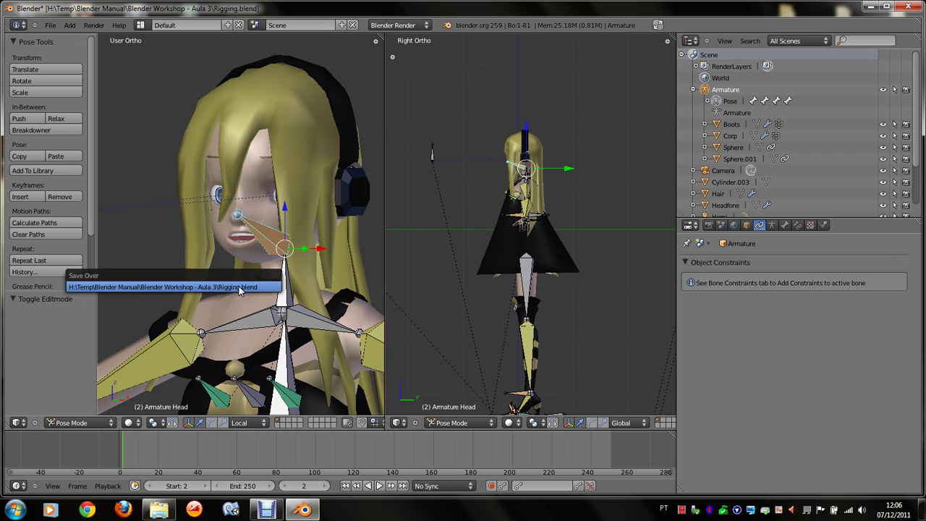
pyautogui.click(240, 288)
pyautogui.hotkey('ctrl', 'Tab')
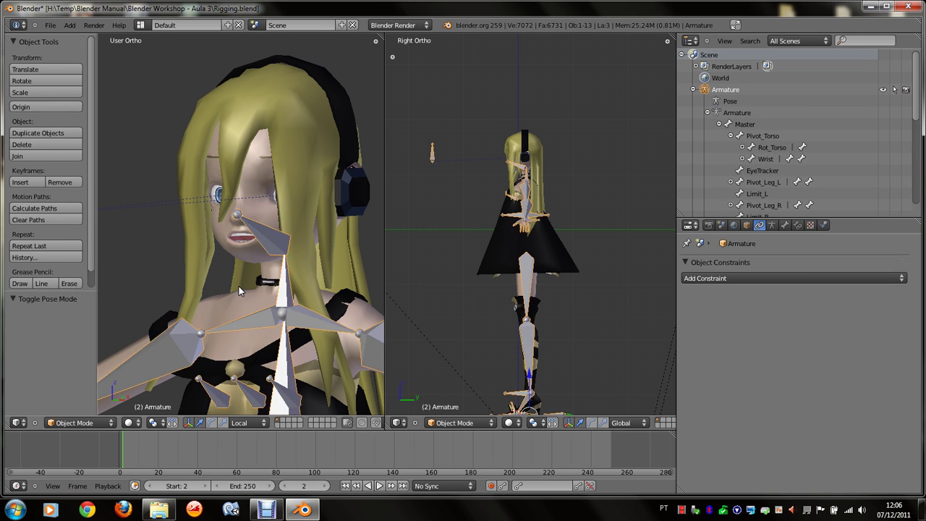
# Step: Parent the Headfone object to the Armature's Head bone using Bone
pyautogui.hotkey('ctrl', 'Tab')
pyautogui.rightClick(347, 123)
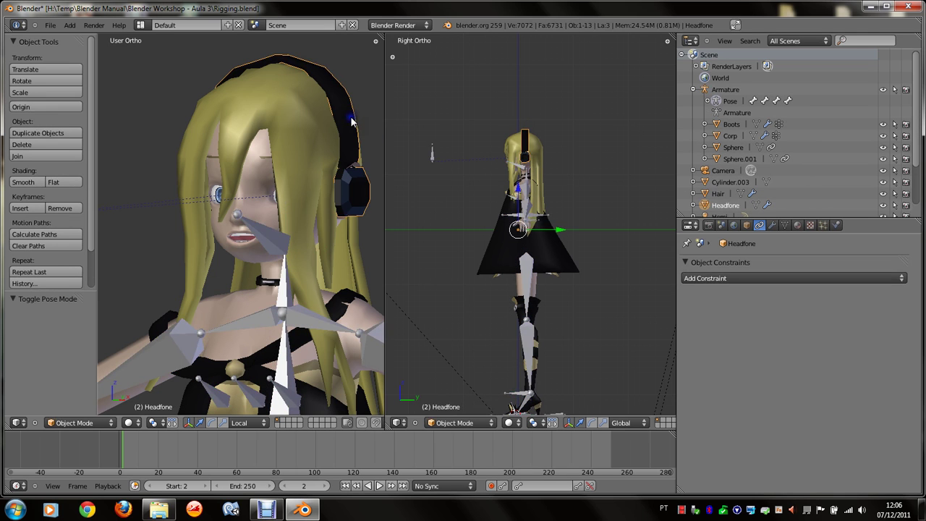
pyautogui.rightClick(266, 245)
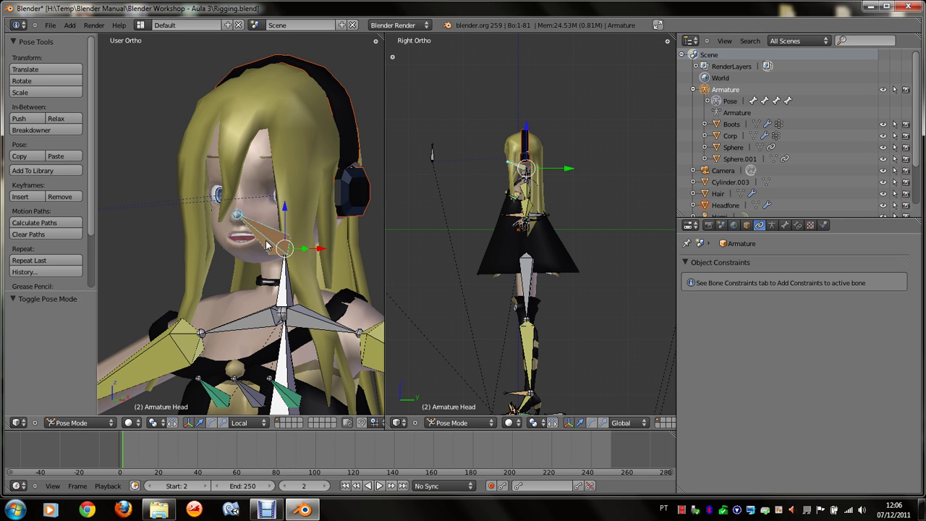
pyautogui.hotkey('ctrl', 'p')
pyautogui.click(266, 245)
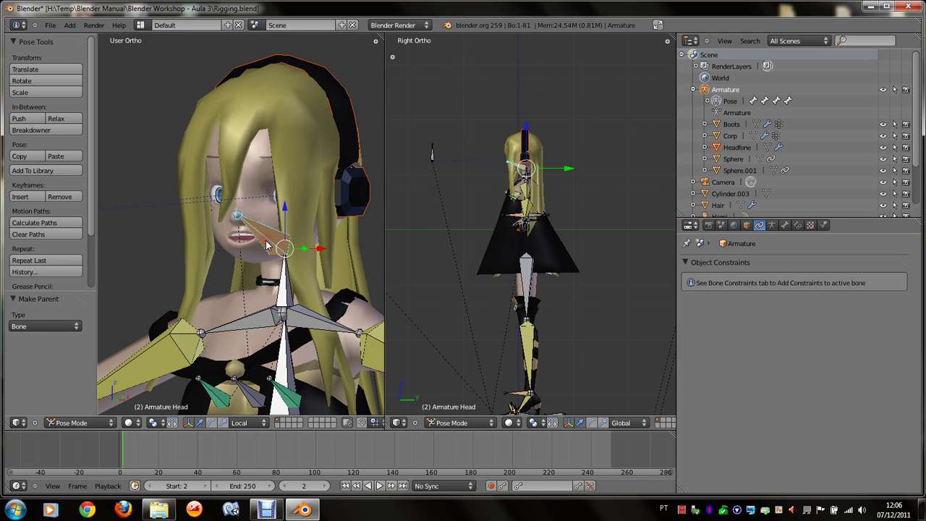
# Step: Tilt the Head bone to confirm the headphones follow, then return to Object Mode
pyautogui.rightClick(351, 128)
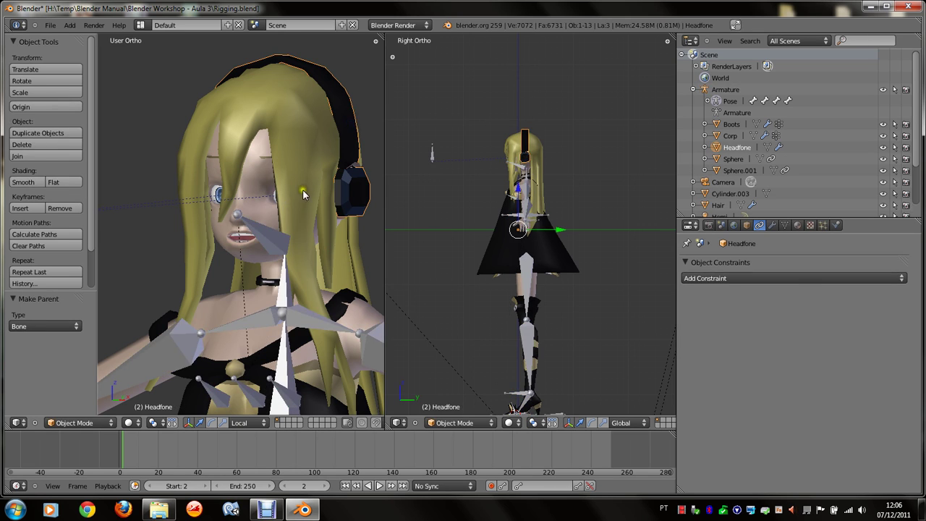
pyautogui.rightClick(281, 225)
pyautogui.hotkey('ctrl', 'Tab')
pyautogui.scroll(-1, 267, 243)
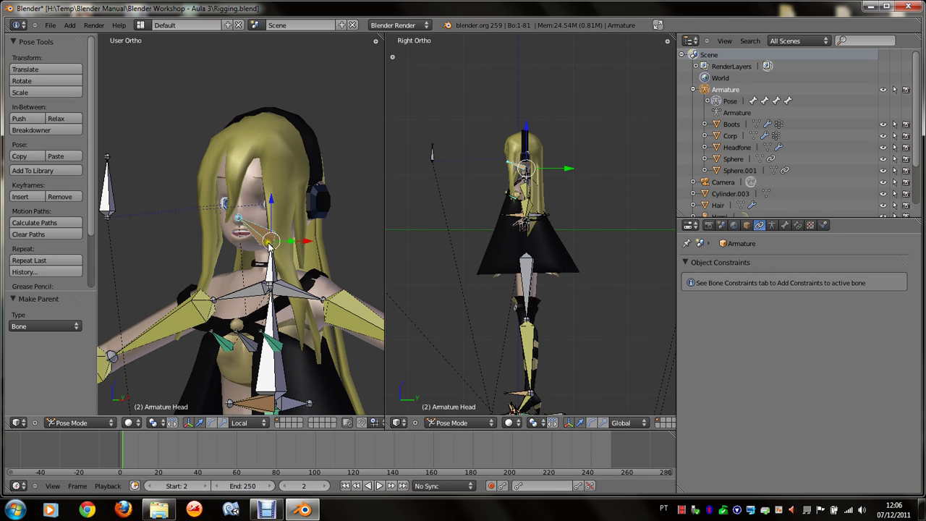
pyautogui.press('g')
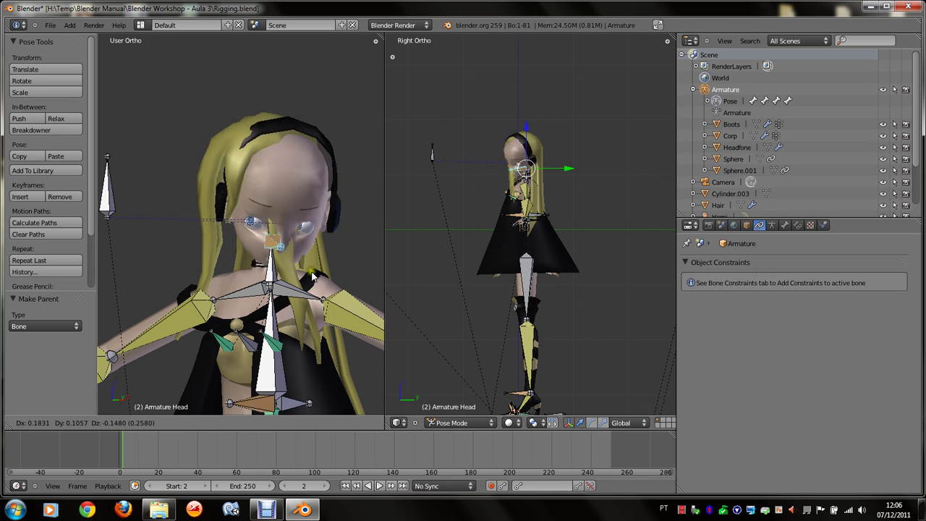
pyautogui.click(304, 246)
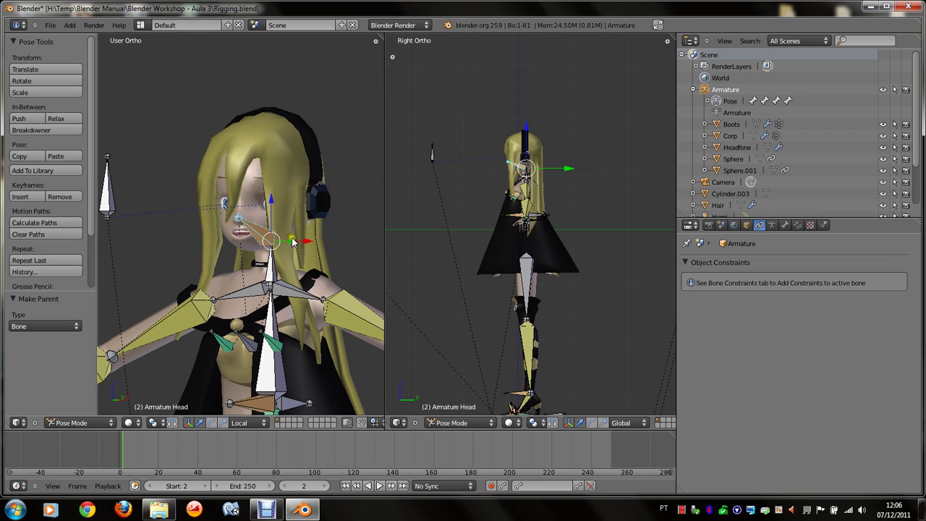
pyautogui.hotkey('ctrl', 'Tab')
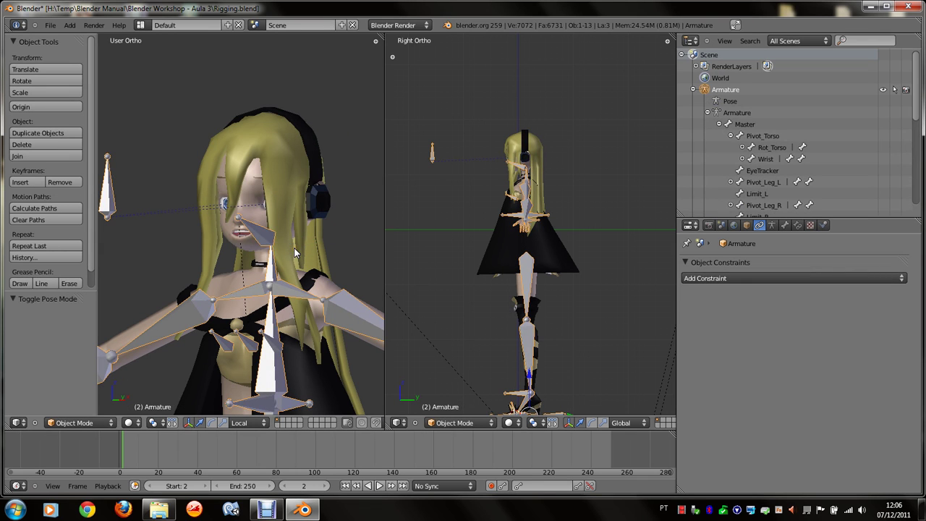
# Step: Save the blend file and select the Robe object in front view
pyautogui.hotkey('ctrl', 's')
pyautogui.click(295, 252)
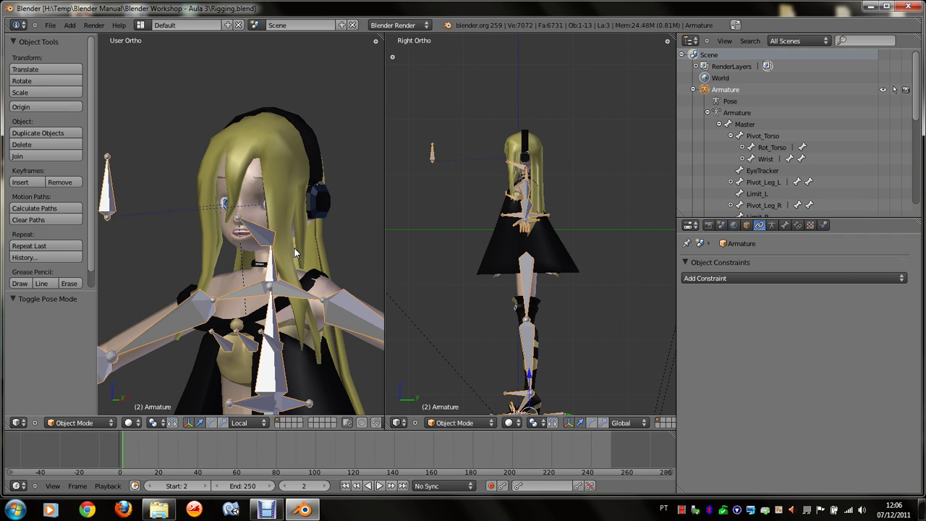
pyautogui.scroll(-2, 295, 252)
pyautogui.press('KP_1')
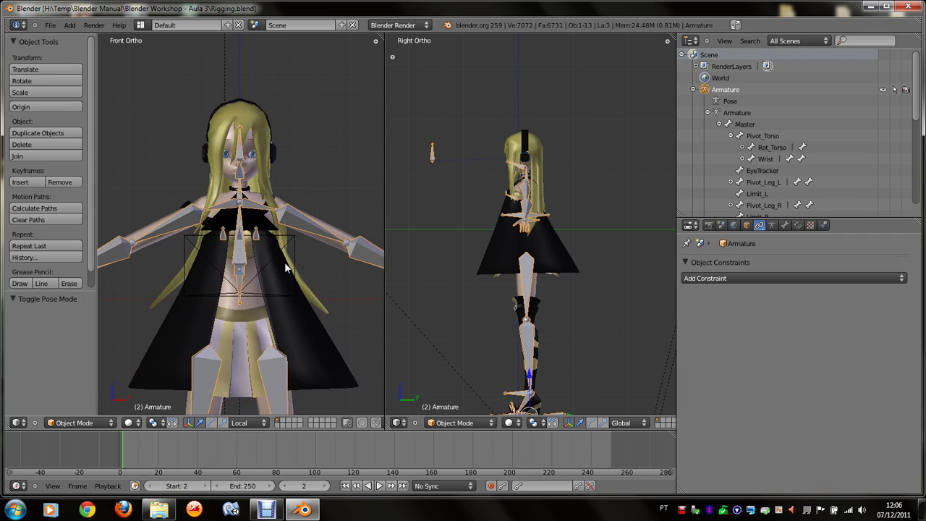
pyautogui.rightClick(295, 291)
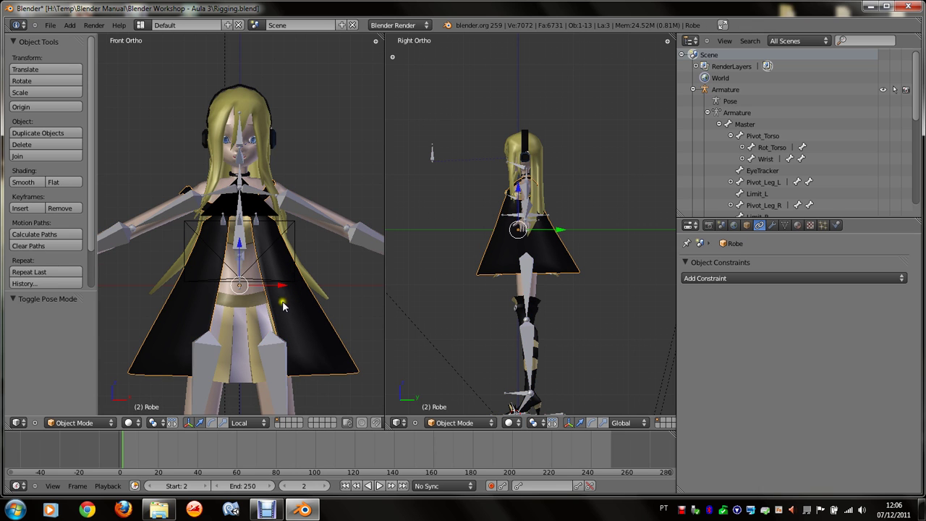
# Step: Orbit around the character and select the skirt mesh Cylinder.003
pyautogui.scroll(2, 250, 176)
pyautogui.moveTo(249, 176); pyautogui.dragTo(251, 179, button='middle')
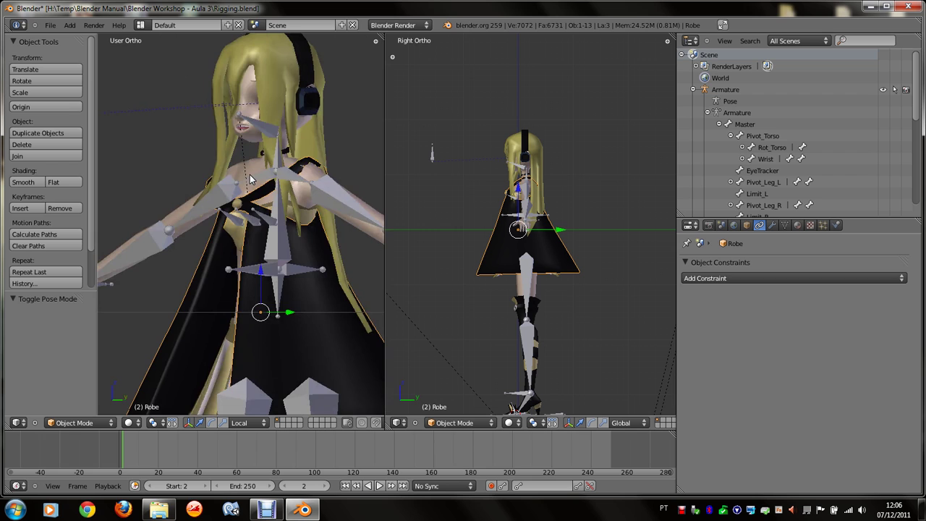
pyautogui.scroll(-2, 251, 180)
pyautogui.scroll(-1, 261, 254)
pyautogui.scroll(1, 275, 345)
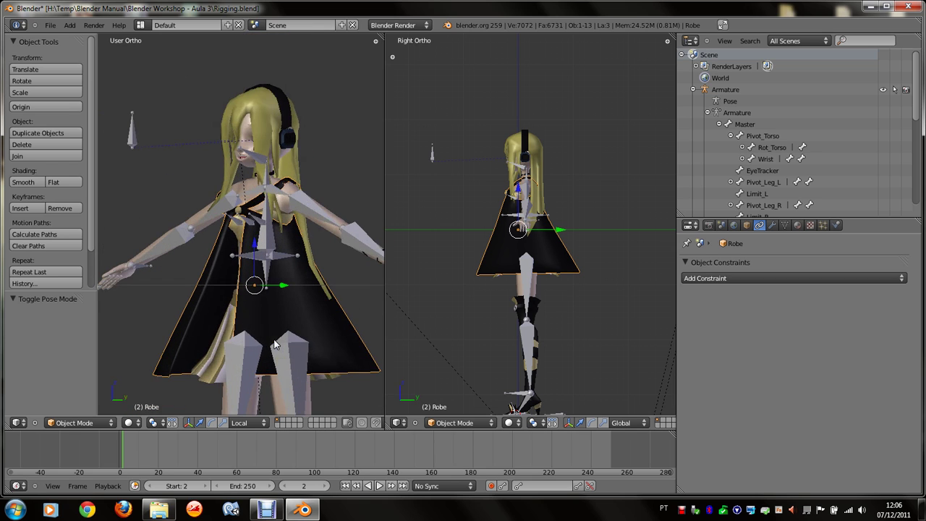
pyautogui.rightClick(208, 338)
pyautogui.moveTo(210, 338); pyautogui.dragTo(217, 337, button='middle')
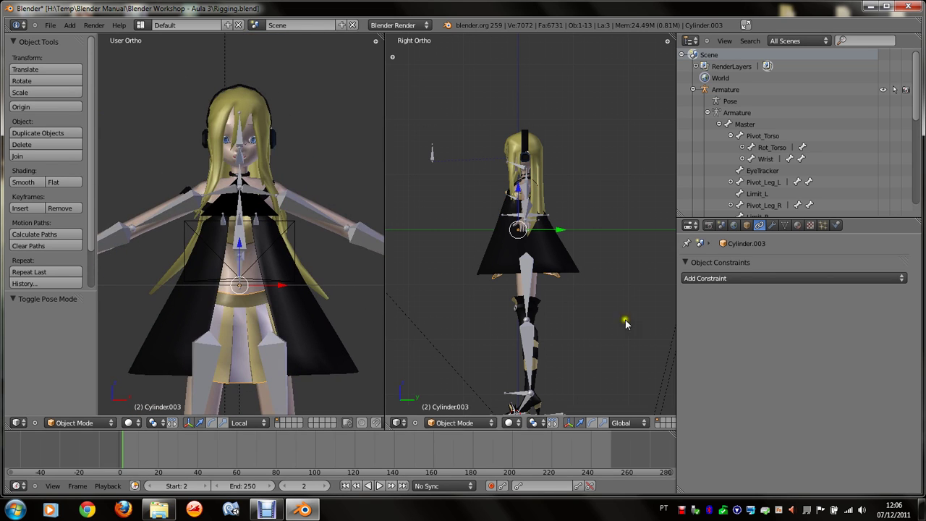
# Step: Rename the skirt object Cylinder.003 to 'Saia' in the Object properties
pyautogui.click(785, 225)
pyautogui.click(753, 265)
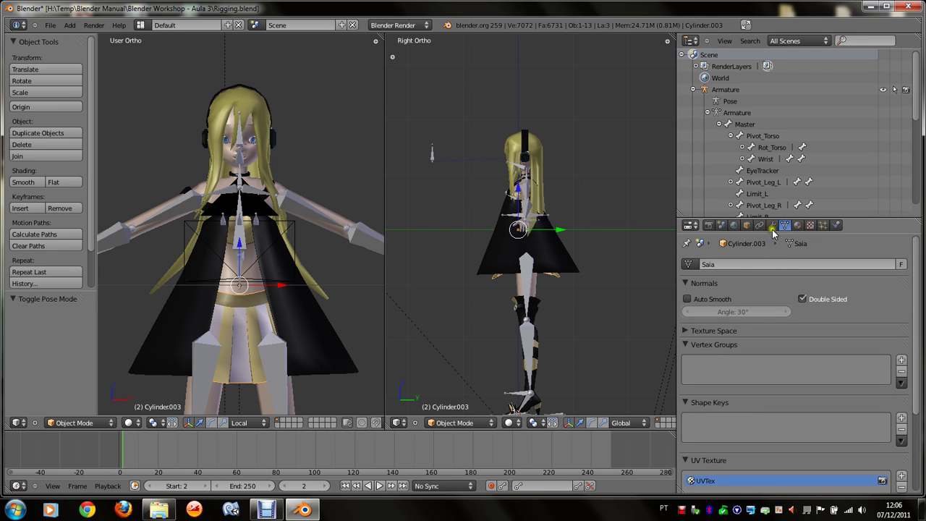
pyautogui.click(760, 225)
pyautogui.click(785, 225)
pyautogui.click(748, 225)
pyautogui.doubleClick(749, 264)
pyautogui.write('Saia')
pyautogui.press('Return')
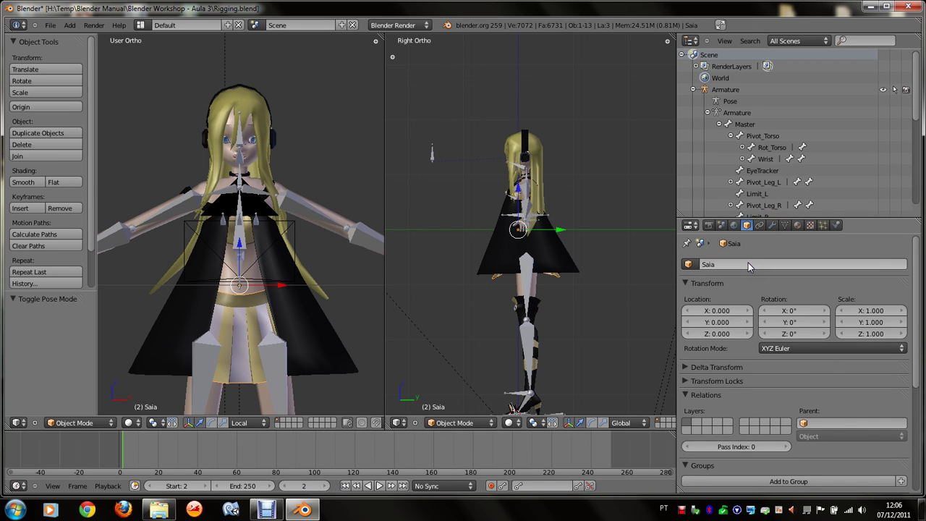
# Step: Save the file, orbit the view, select the Hair object and save again
pyautogui.hotkey('ctrl', 's')
pyautogui.click(195, 179)
pyautogui.moveTo(195, 178); pyautogui.dragTo(202, 182, button='middle')
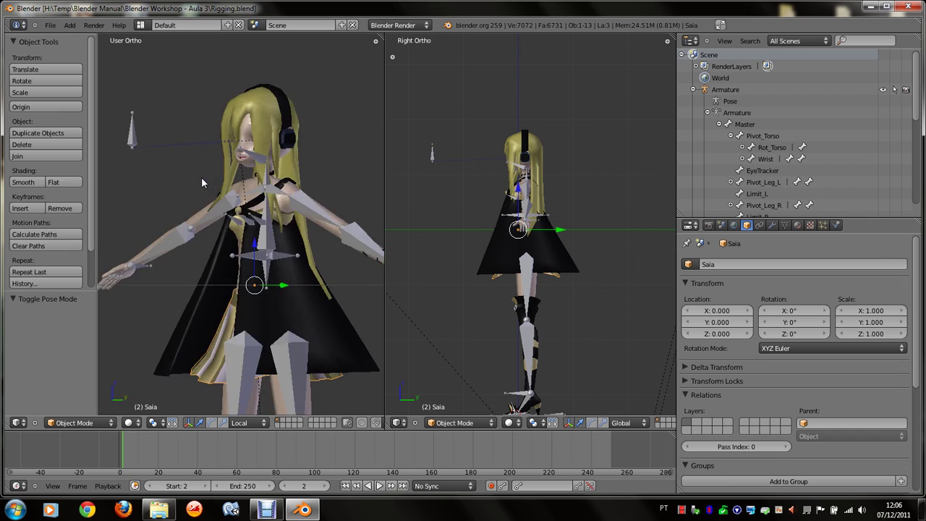
pyautogui.moveTo(236, 174); pyautogui.dragTo(236, 172, button='middle')
pyautogui.rightClick(249, 176)
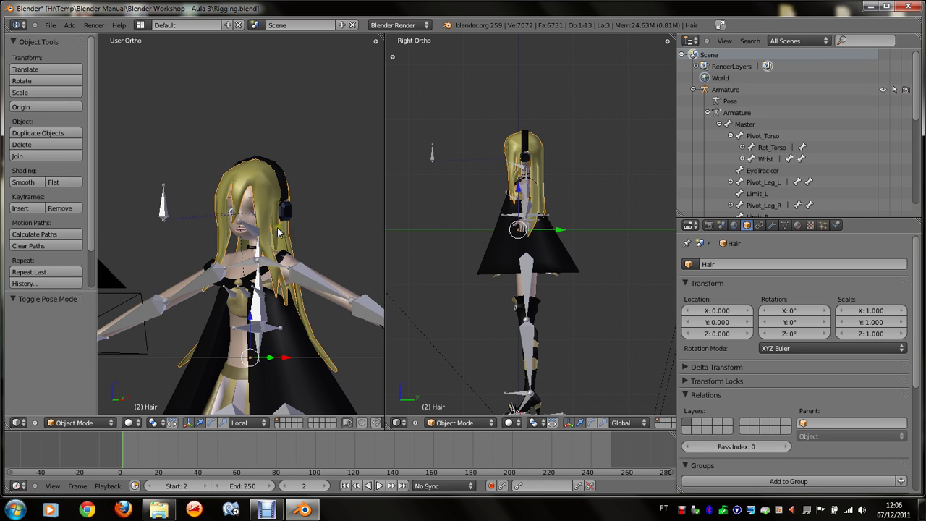
pyautogui.hotkey('ctrl', 's')
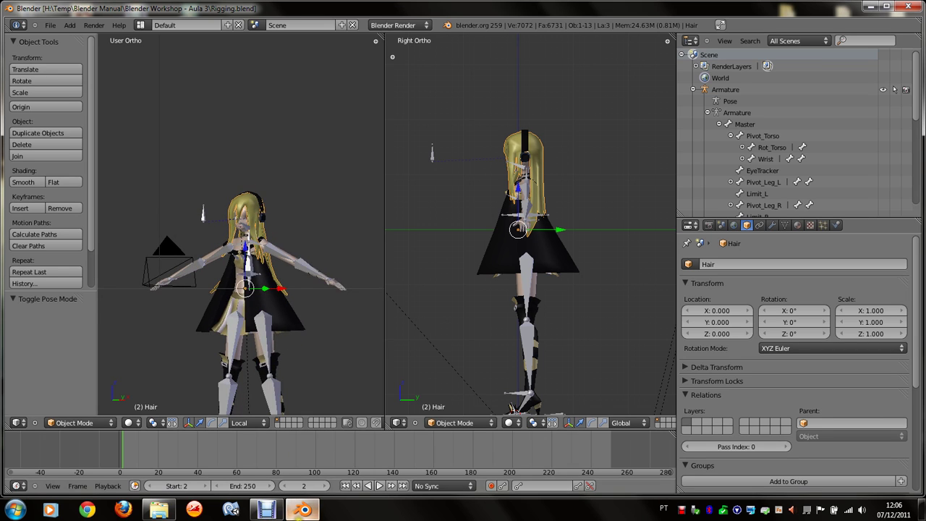